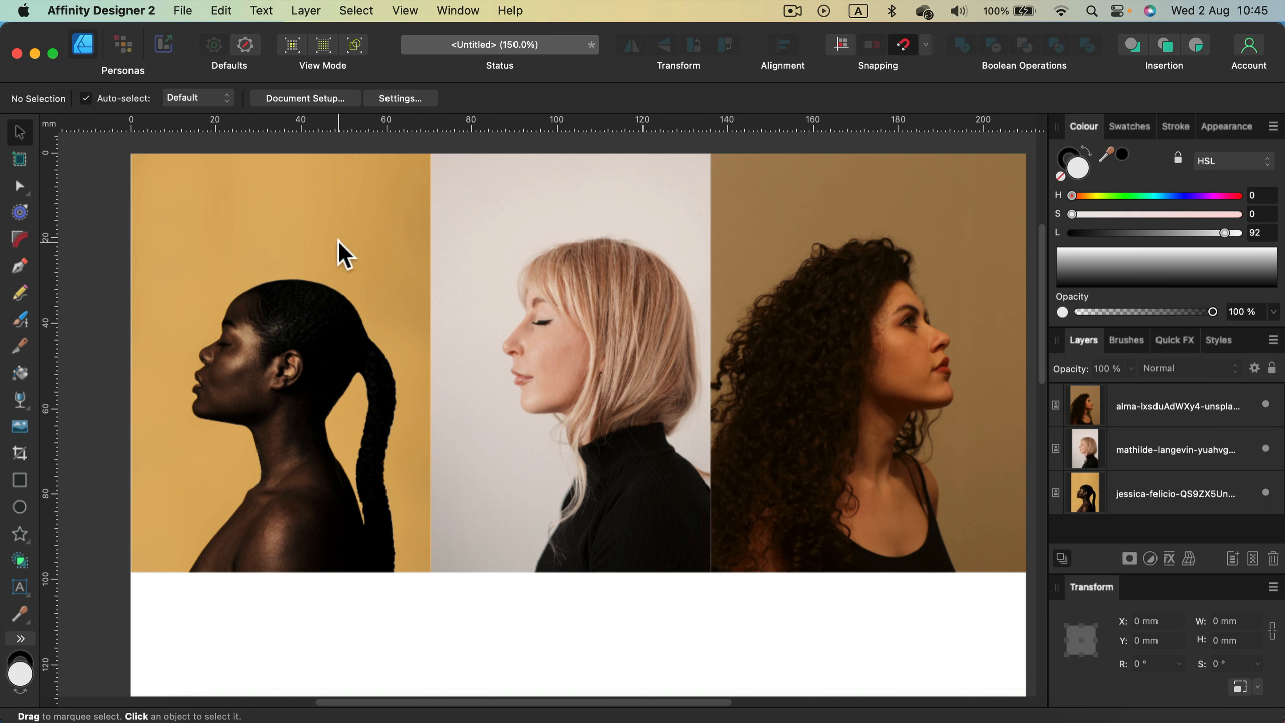
# Delete the photos of the blonde woman and the curly-haired woman, keeping only the ponytail portrait.
pyautogui.click(344, 255)
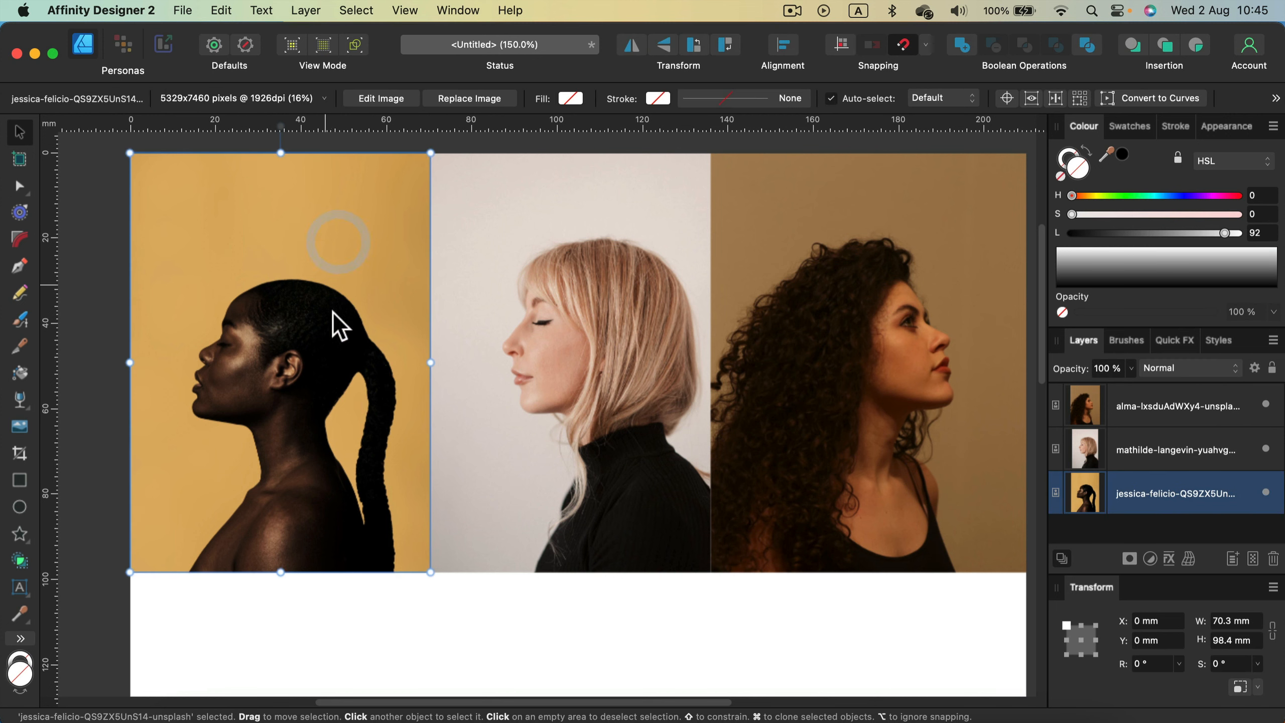
pyautogui.click(528, 220)
pyautogui.press('BackSpace')
pyautogui.click(820, 223)
pyautogui.press('BackSpace')
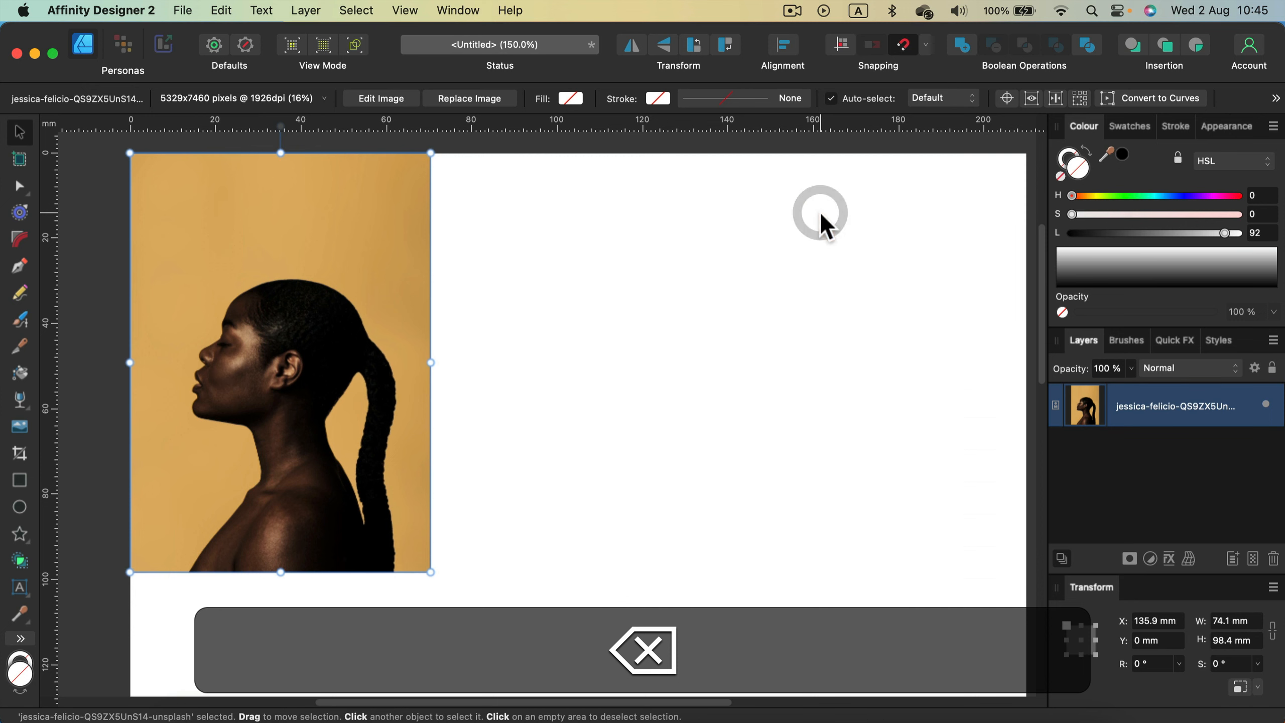
# Enlarge the remaining portrait photo to about 228 × 319 mm and position it so that it covers the whole page.
pyautogui.scroll(-5, 514, 594)
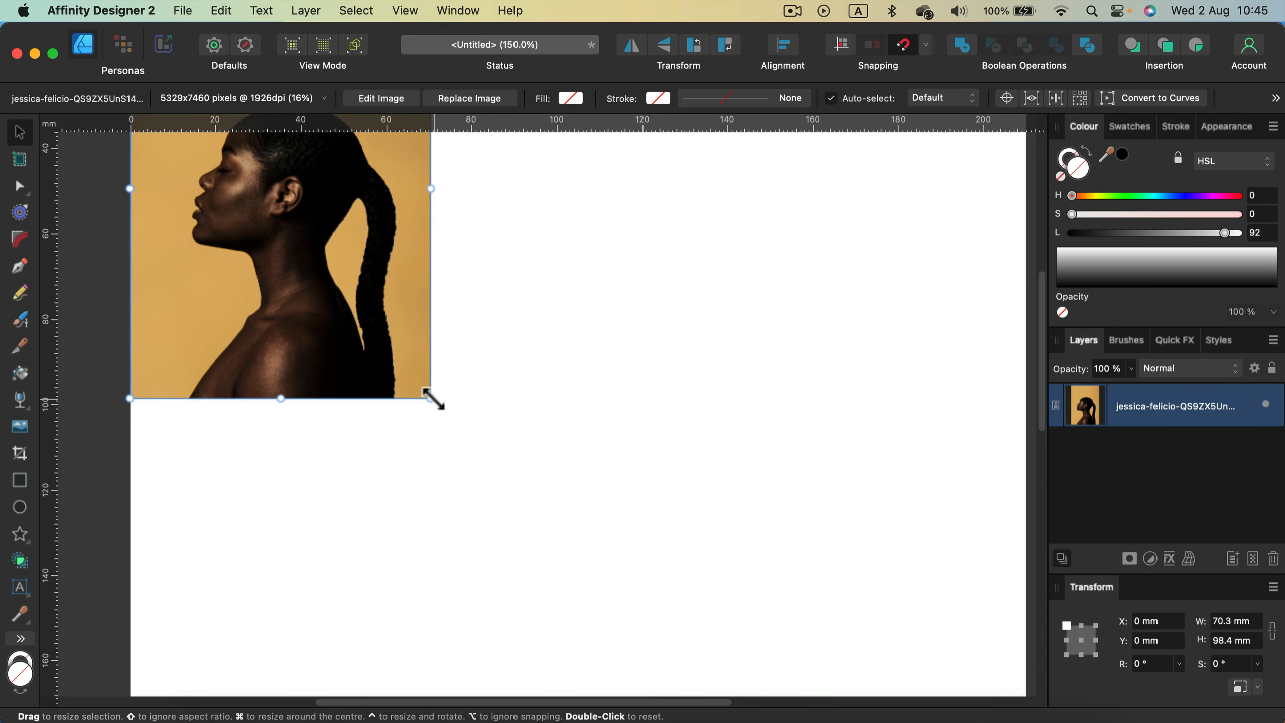
pyautogui.moveTo(431, 399); pyautogui.dragTo(731, 638)
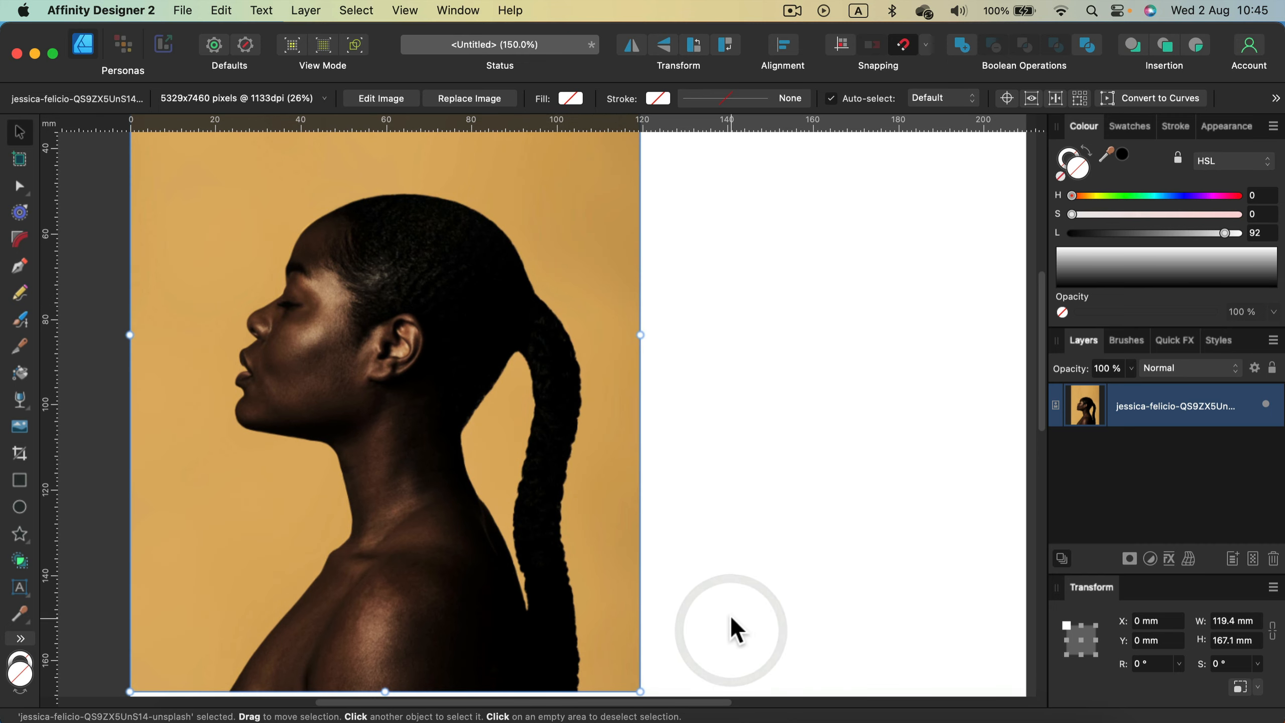
pyautogui.press('super+minus')
pyautogui.press('super+minus')
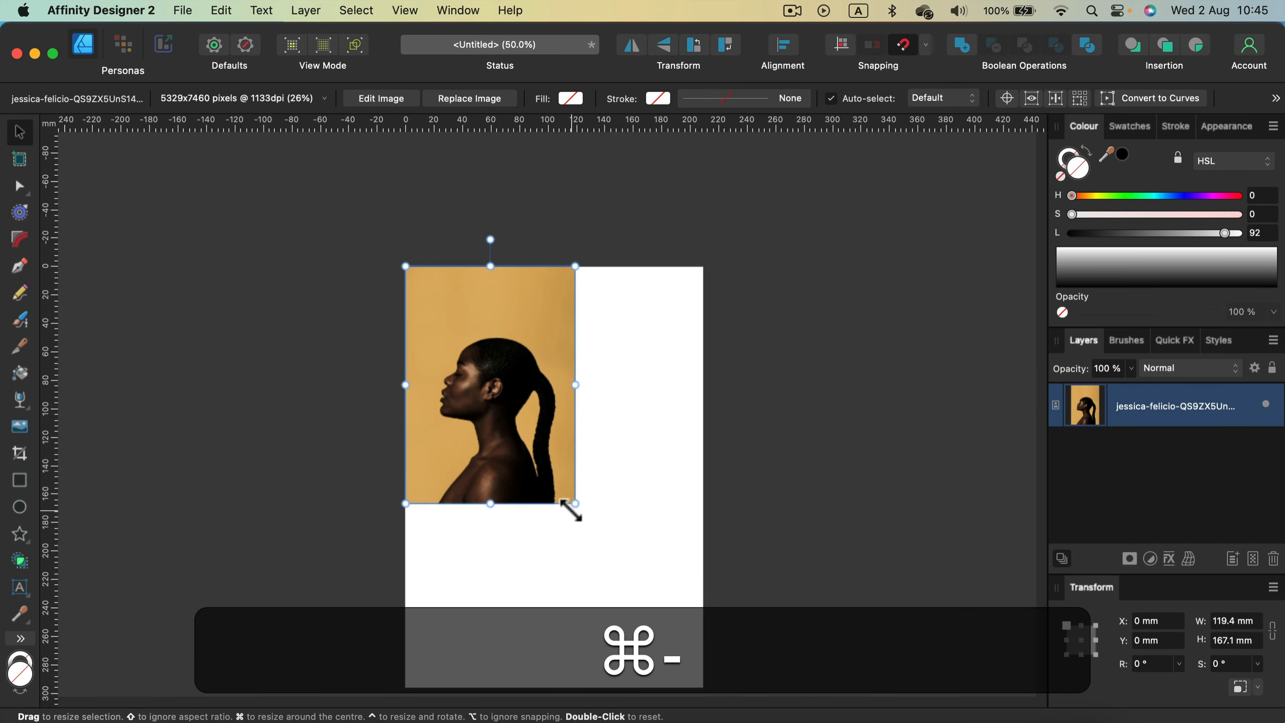
pyautogui.moveTo(572, 507); pyautogui.dragTo(728, 579)
pyautogui.moveTo(671, 519)
pyautogui.mouseDown()
pyautogui.moveTo(654, 519)
pyautogui.moveTo(663, 509)
pyautogui.mouseUp()
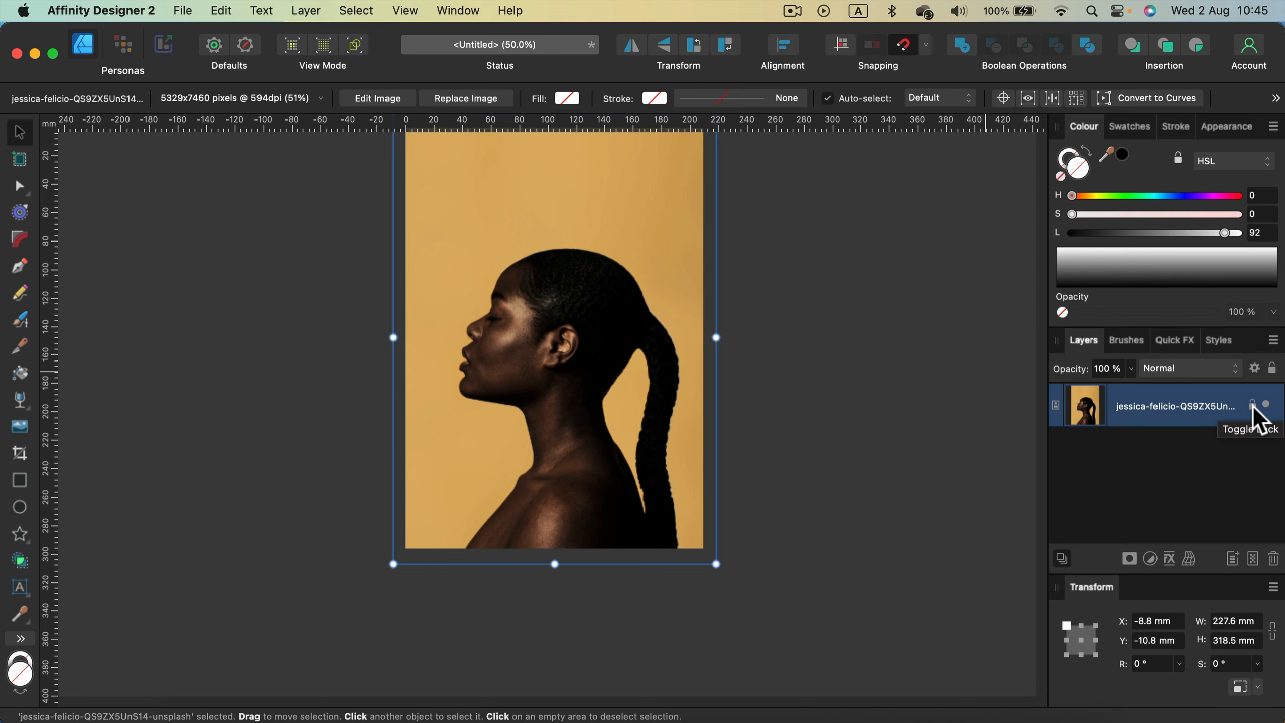
# Lock the photo's layer, deselect it and try to move the photo on the canvas.
pyautogui.click(1252, 405)
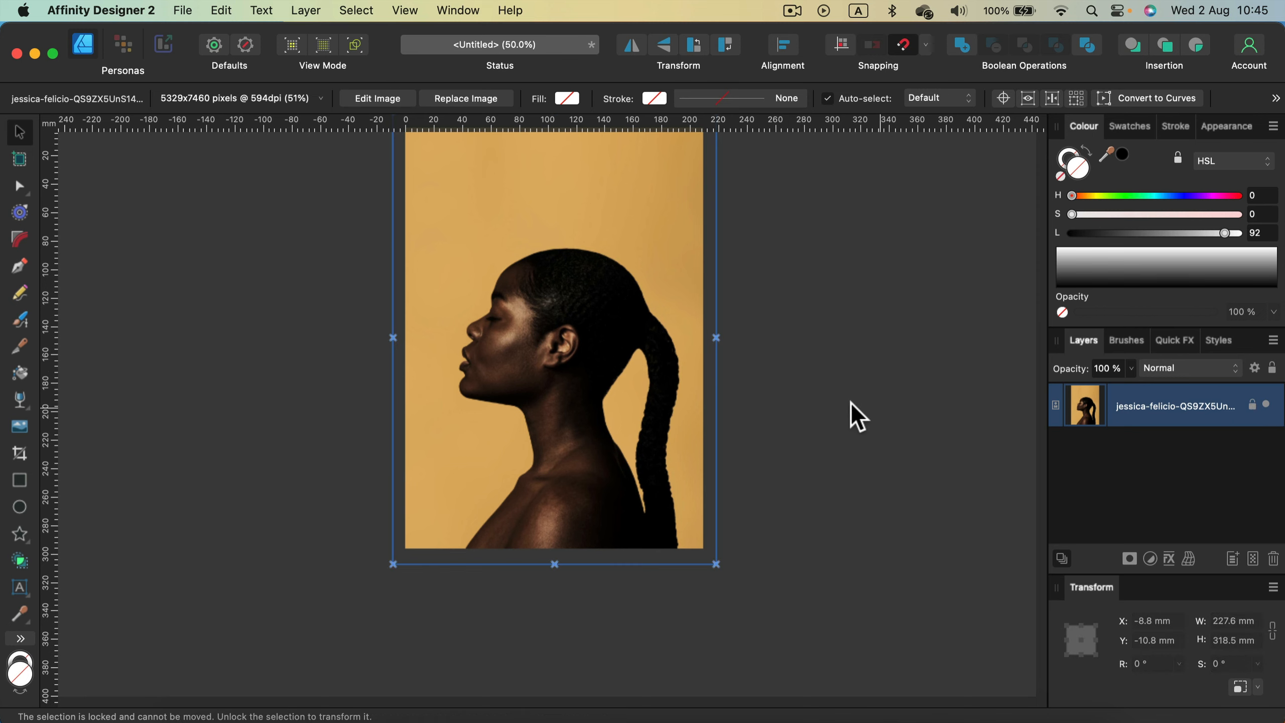
pyautogui.click(834, 404)
pyautogui.click(625, 368)
pyautogui.moveTo(529, 351); pyautogui.dragTo(637, 322)
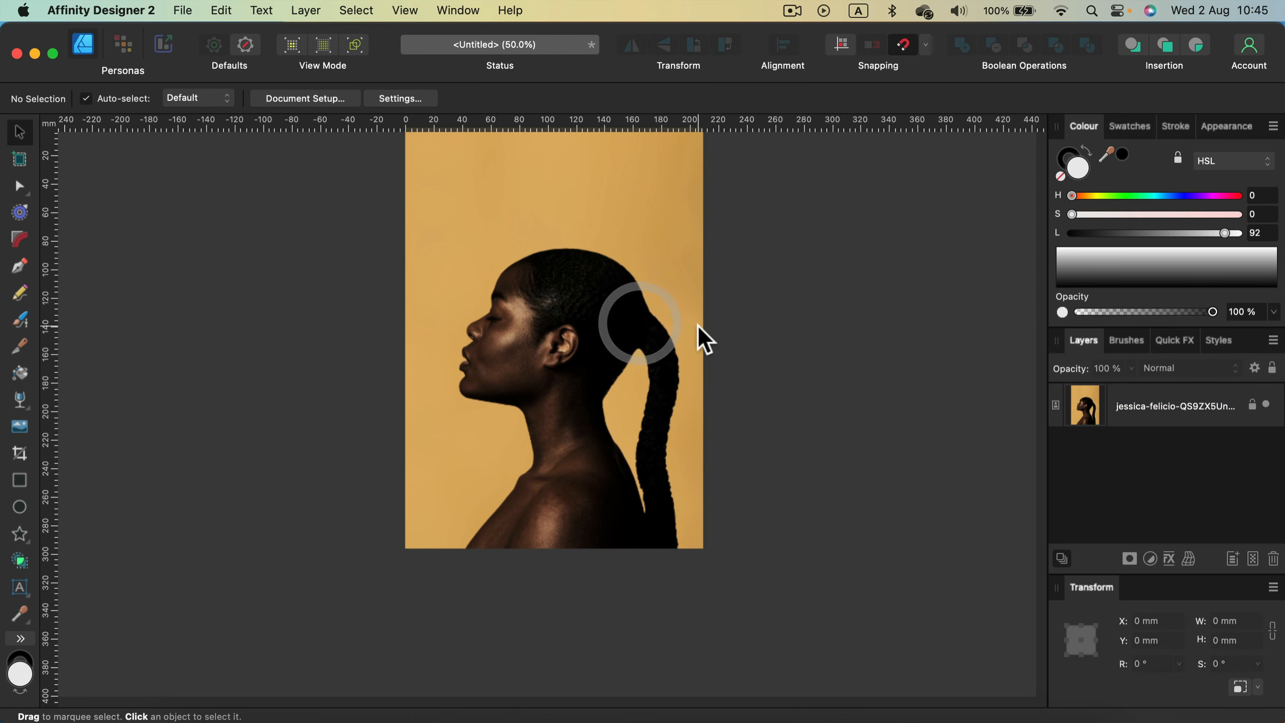
# Examine the portrait's profile outline up close, from the head and face down to the neck and ponytail.
pyautogui.scroll(2, 620, 375)
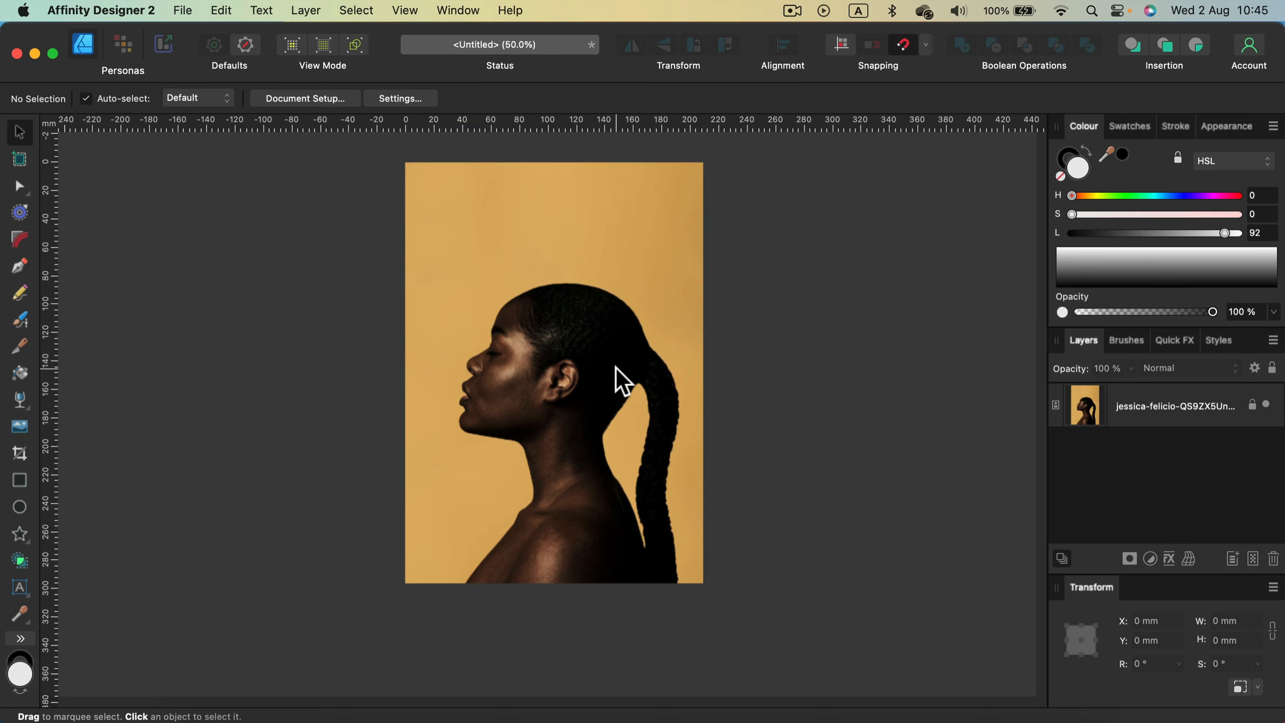
pyautogui.press('super+equal')
pyautogui.press('super+equal')
pyautogui.press('super+equal')
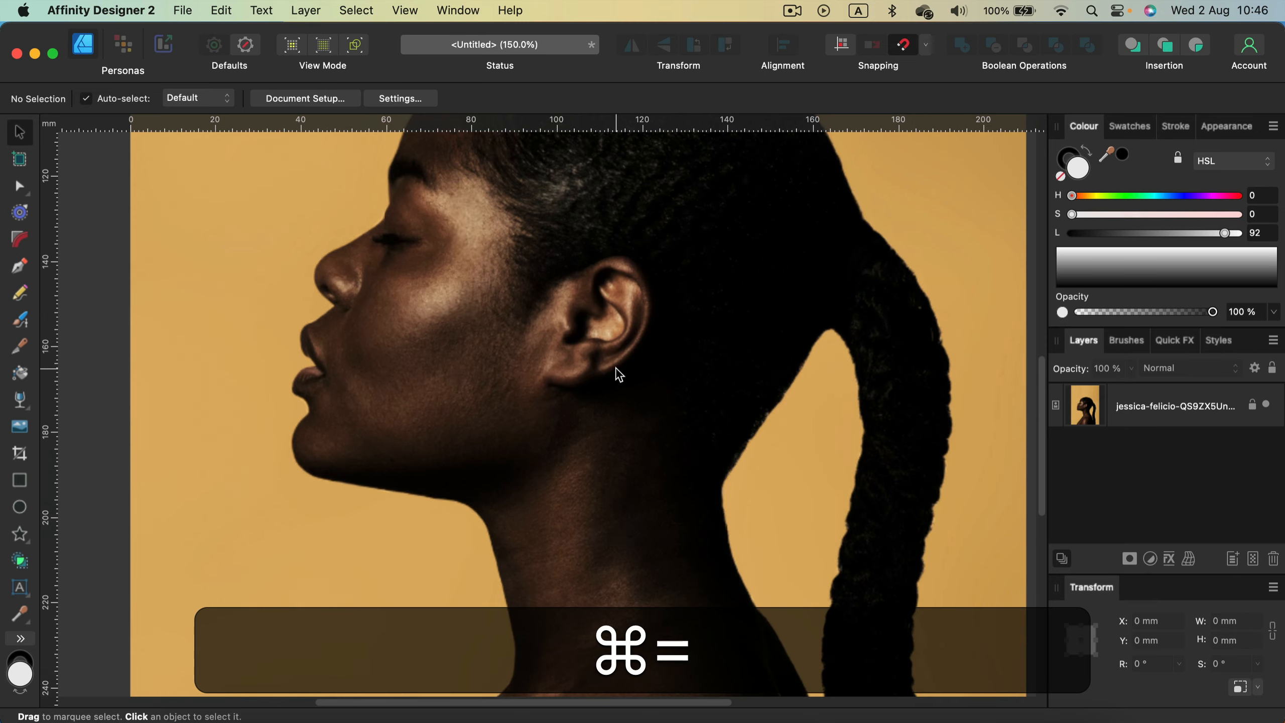
pyautogui.scroll(5, 619, 374)
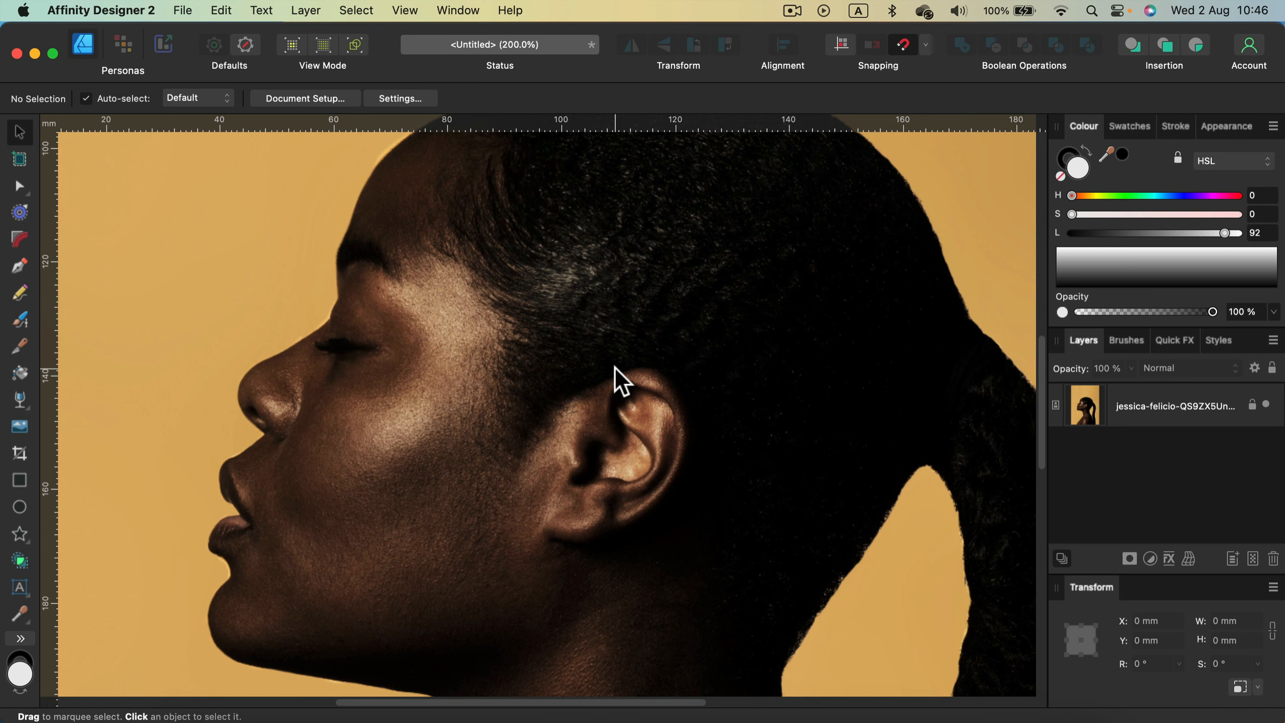
pyautogui.scroll(-5, 615, 368)
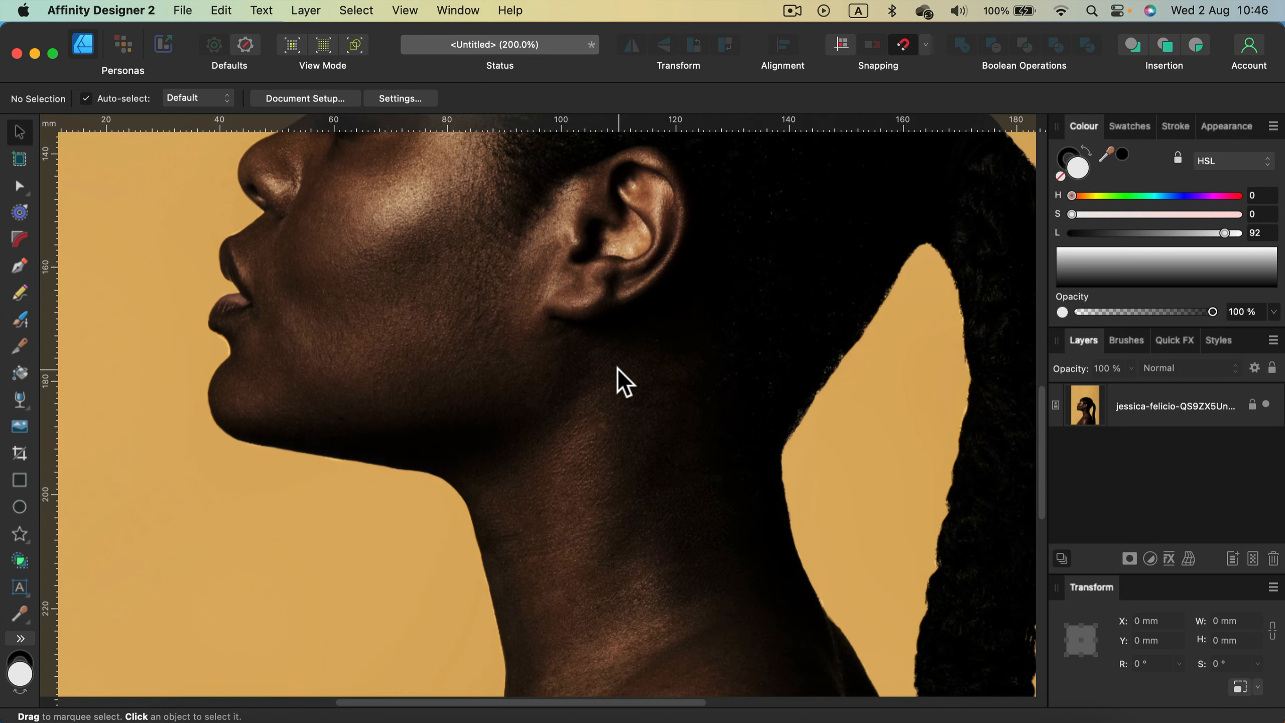
pyautogui.scroll(3, 605, 400)
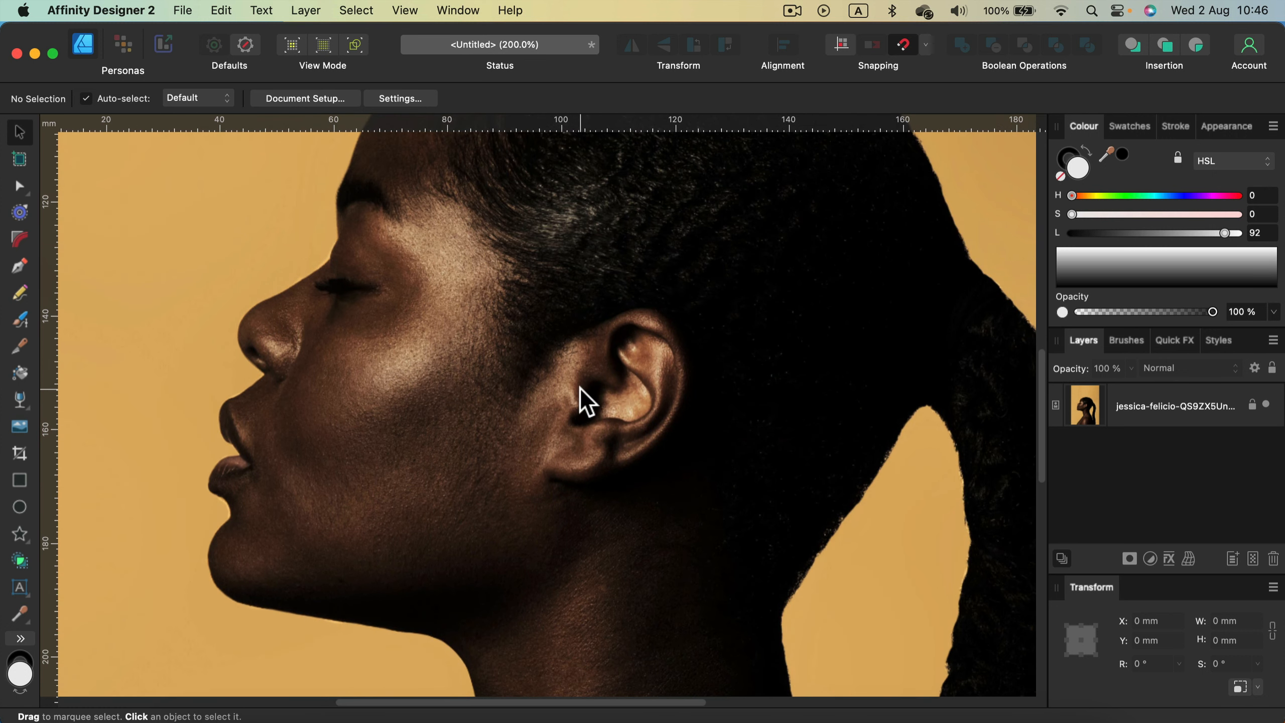
pyautogui.scroll(1, 582, 400)
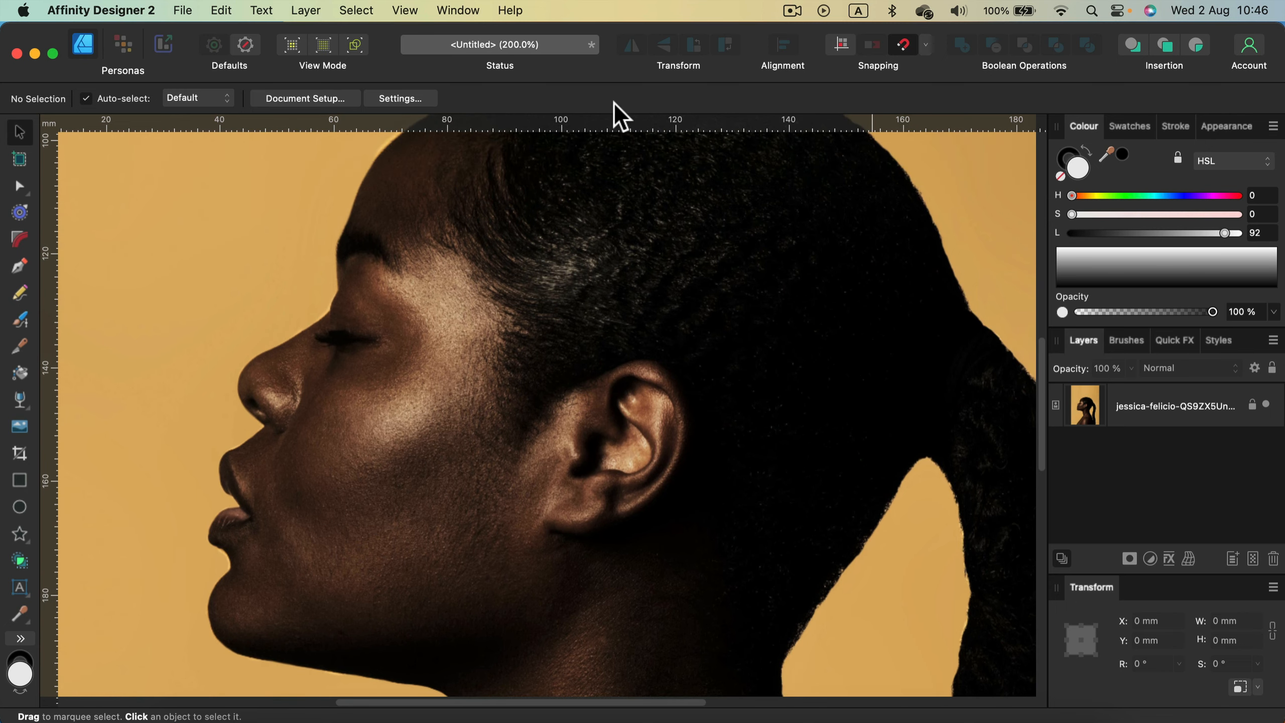
pyautogui.scroll(-7, 545, 403)
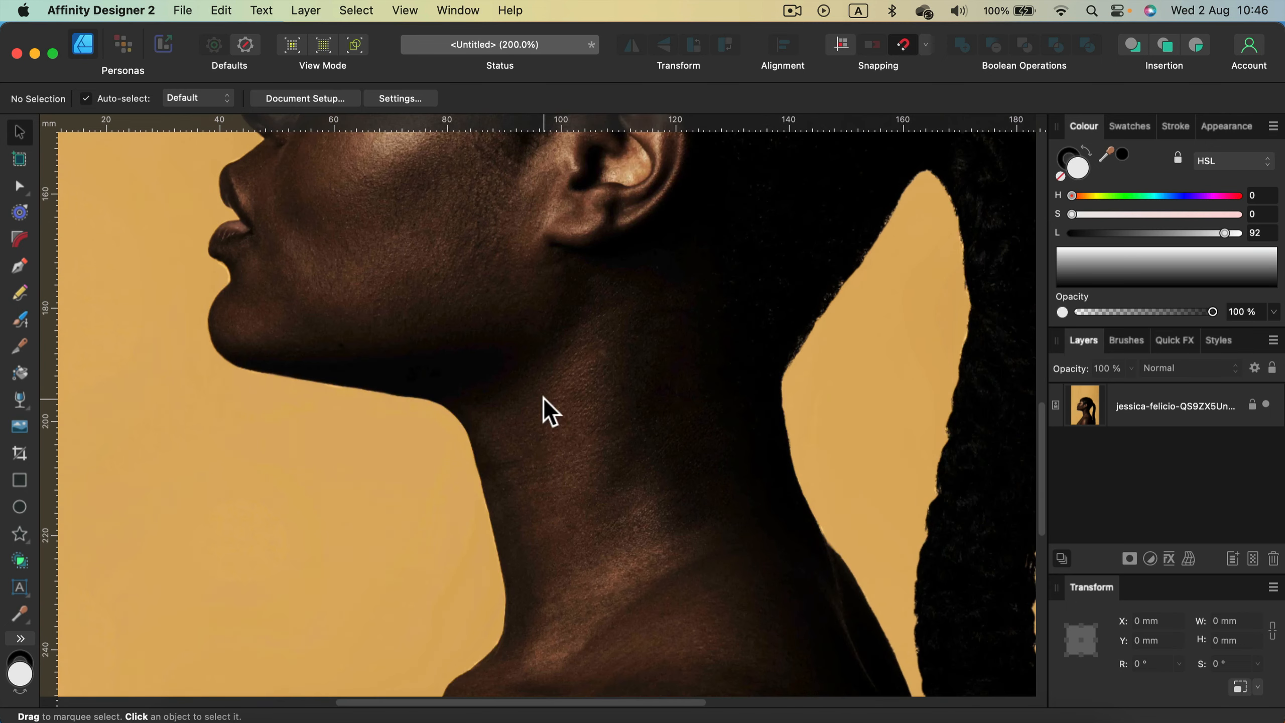
pyautogui.press('super+minus')
pyautogui.press('super+minus')
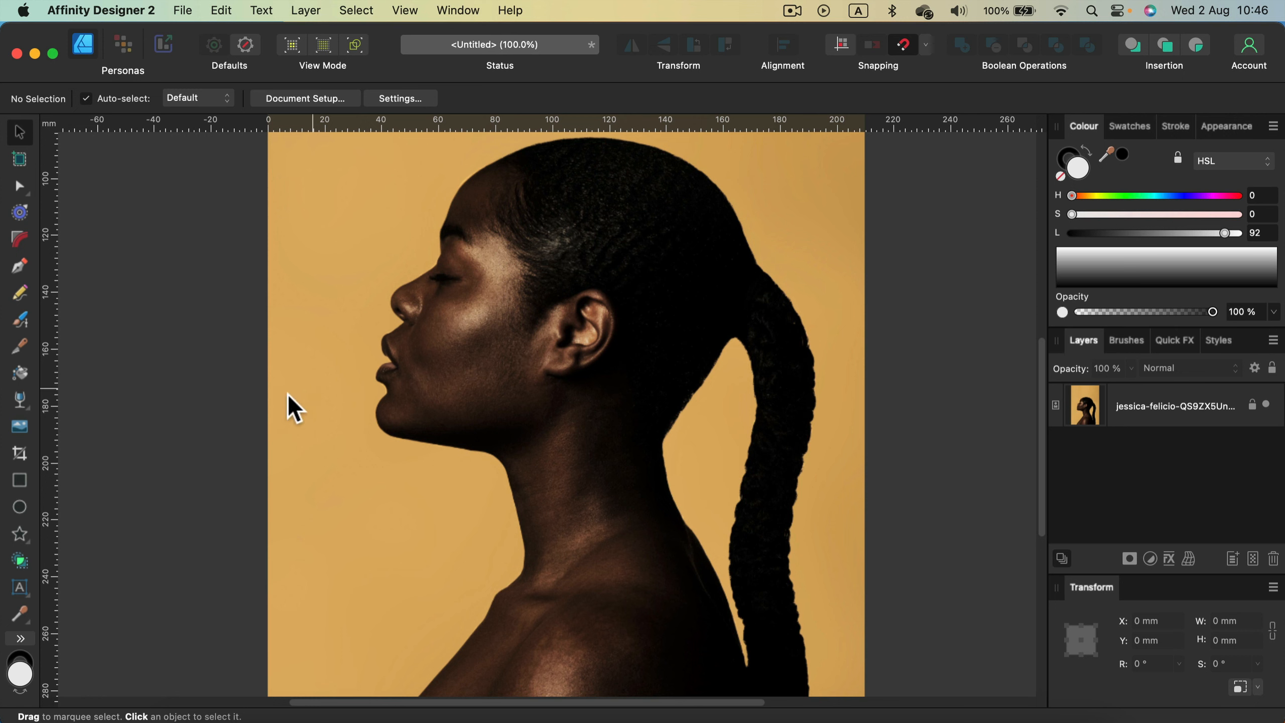
# Draw a rectangle about 81 × 136 mm over the head, without a stroke and with its fill opacity at 60%.
pyautogui.click(18, 482)
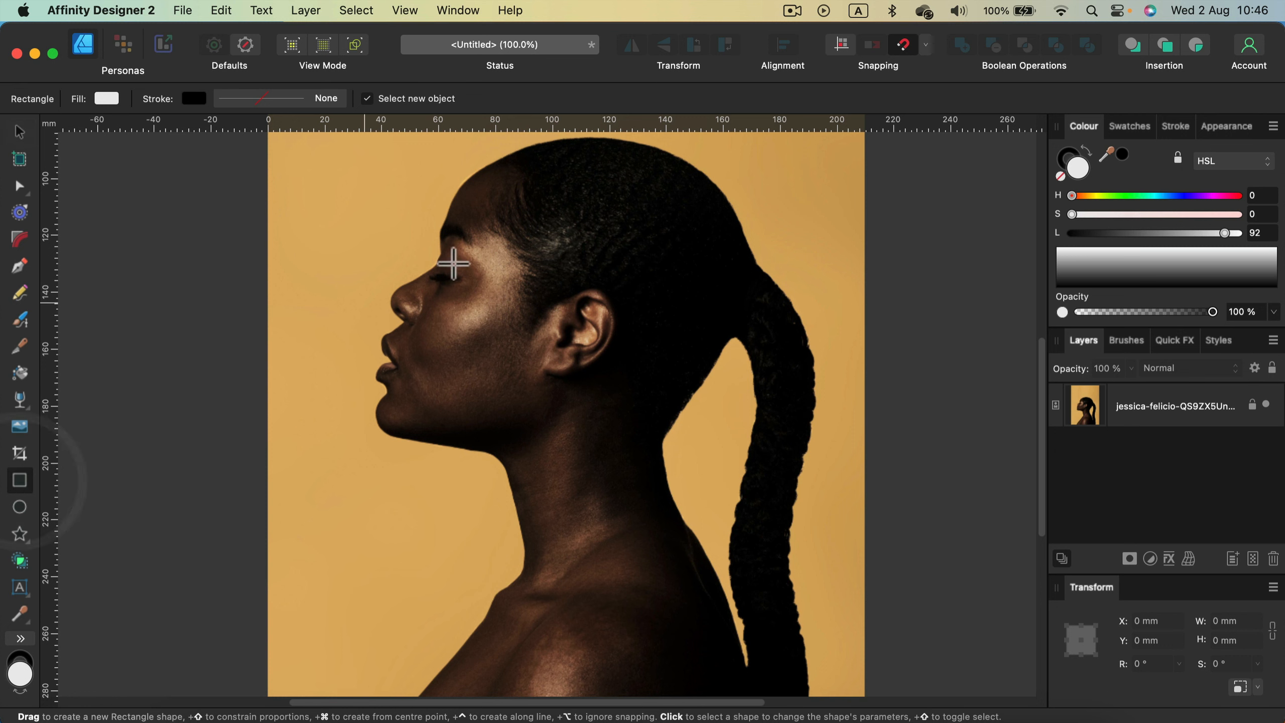
pyautogui.moveTo(464, 156); pyautogui.dragTo(693, 543)
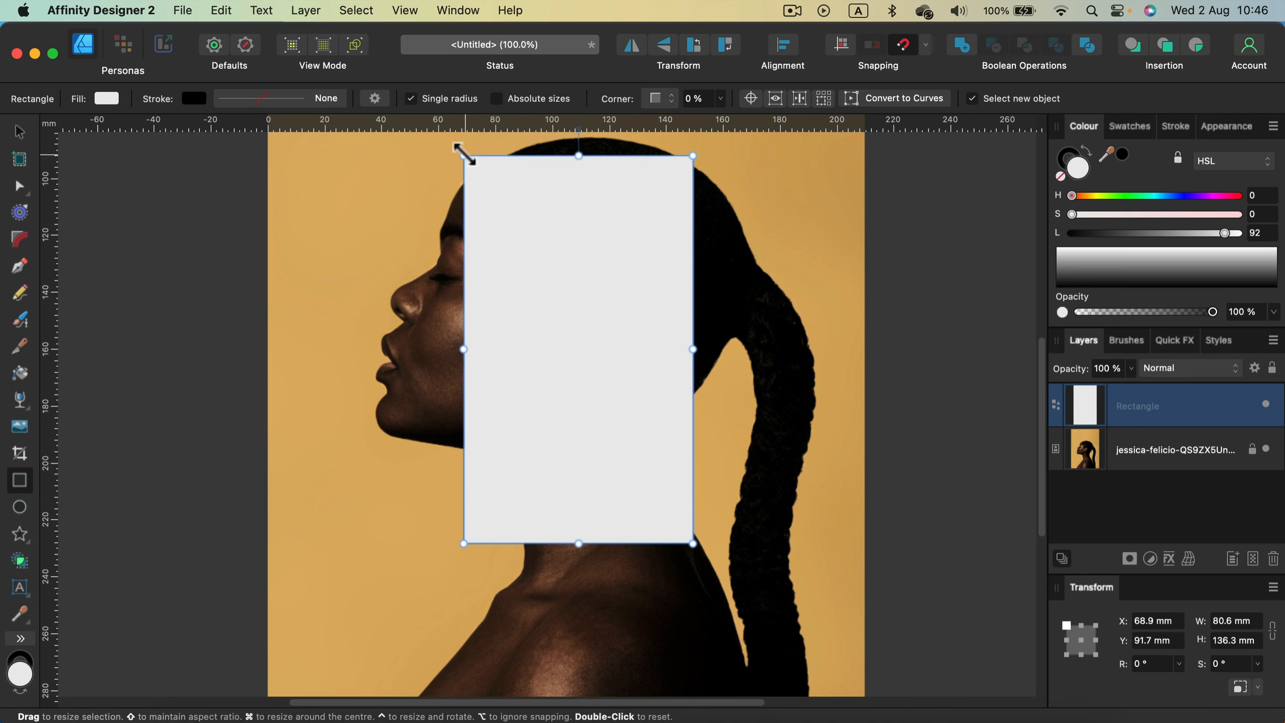
pyautogui.click(1069, 154)
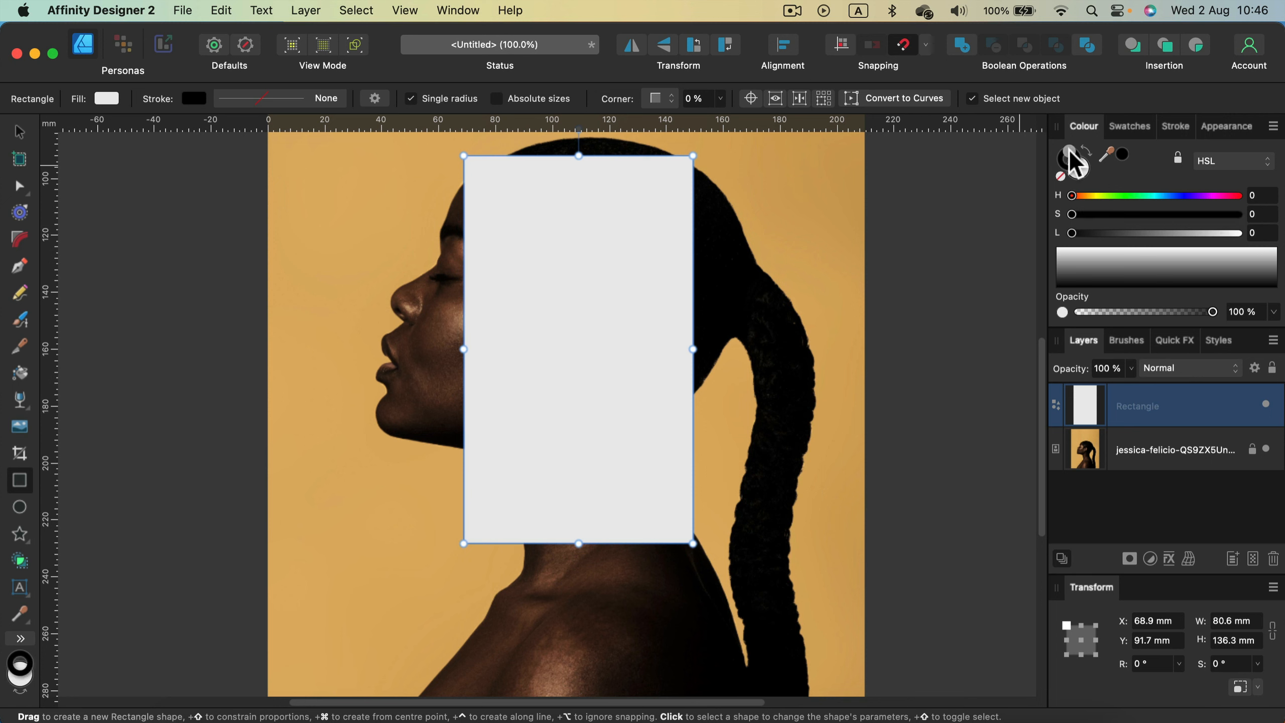
pyautogui.click(1061, 176)
pyautogui.click(1084, 176)
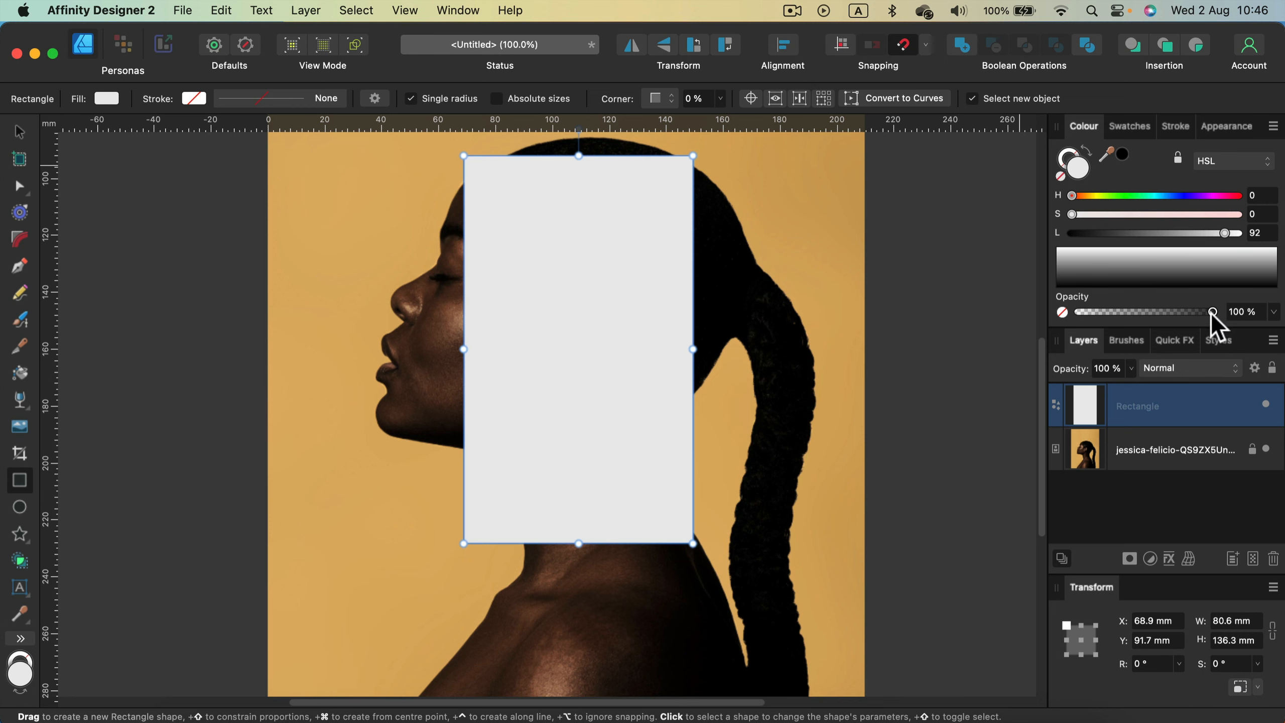
pyautogui.moveTo(1213, 313); pyautogui.dragTo(1165, 312)
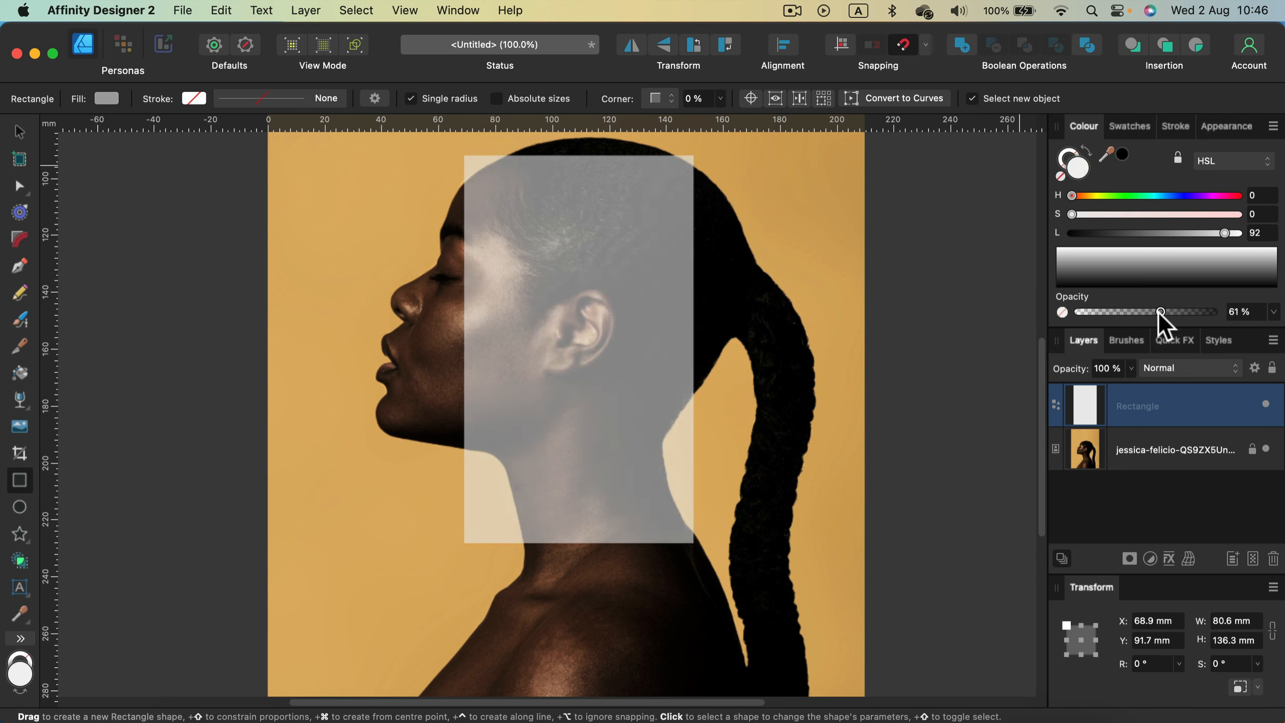
# Resize the rectangle to about 123 × 153 mm, aligning its front edge with the lips and chin.
pyautogui.click(20, 133)
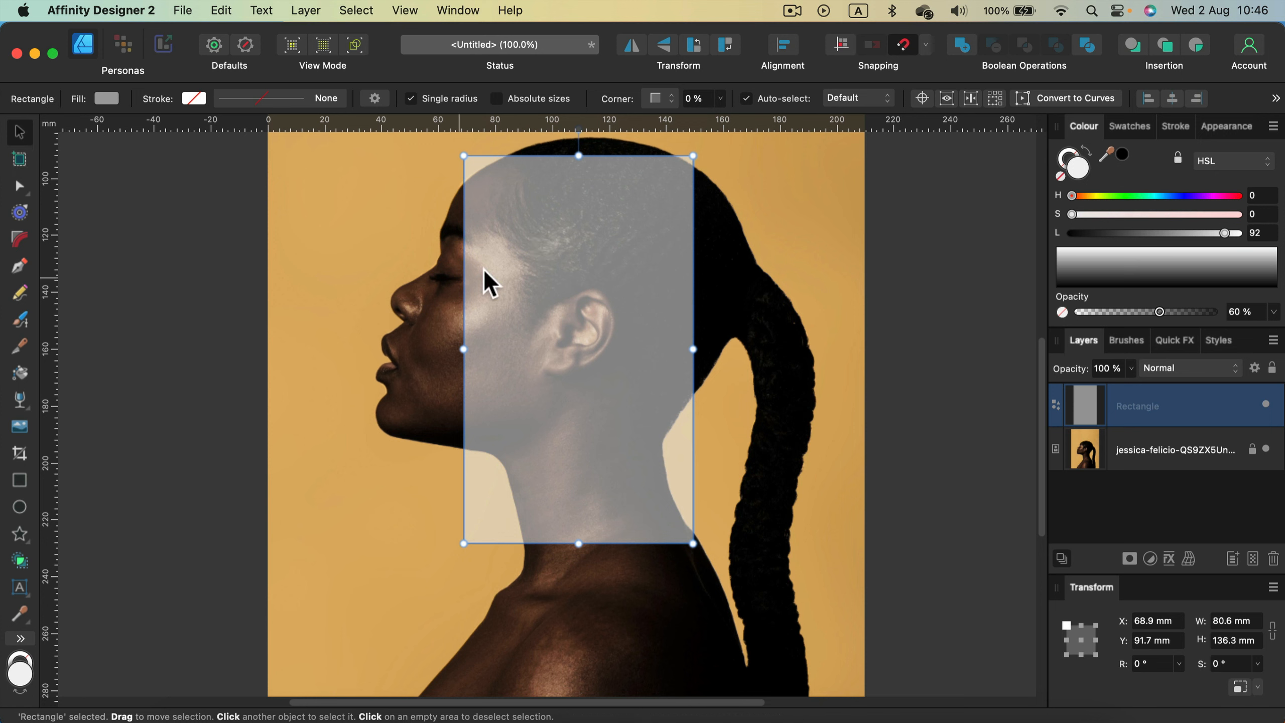
pyautogui.moveTo(642, 251); pyautogui.dragTo(641, 306)
pyautogui.moveTo(637, 244)
pyautogui.mouseDown()
pyautogui.moveTo(637, 218)
pyautogui.moveTo(655, 231)
pyautogui.moveTo(641, 223)
pyautogui.mouseUp()
pyautogui.scroll(-5, 629, 299)
pyautogui.moveTo(590, 451); pyautogui.dragTo(590, 501)
pyautogui.moveTo(704, 282); pyautogui.dragTo(724, 284)
pyautogui.moveTo(474, 282); pyautogui.dragTo(374, 292)
pyautogui.scroll(2, 658, 335)
pyautogui.scroll(4, 709, 355)
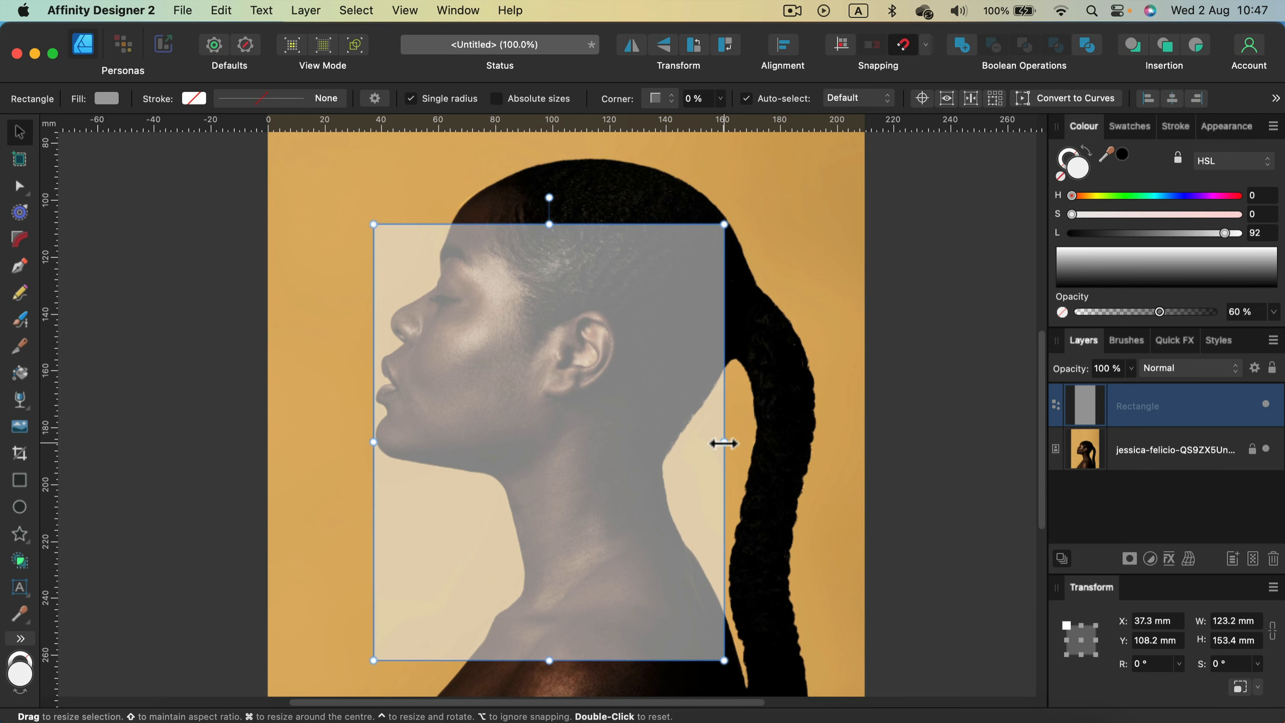
# Extend the rectangle to about 155 × 183 mm so it spans from the top of the head to the shoulders and the ponytail's outer edge.
pyautogui.moveTo(724, 442); pyautogui.dragTo(817, 445)
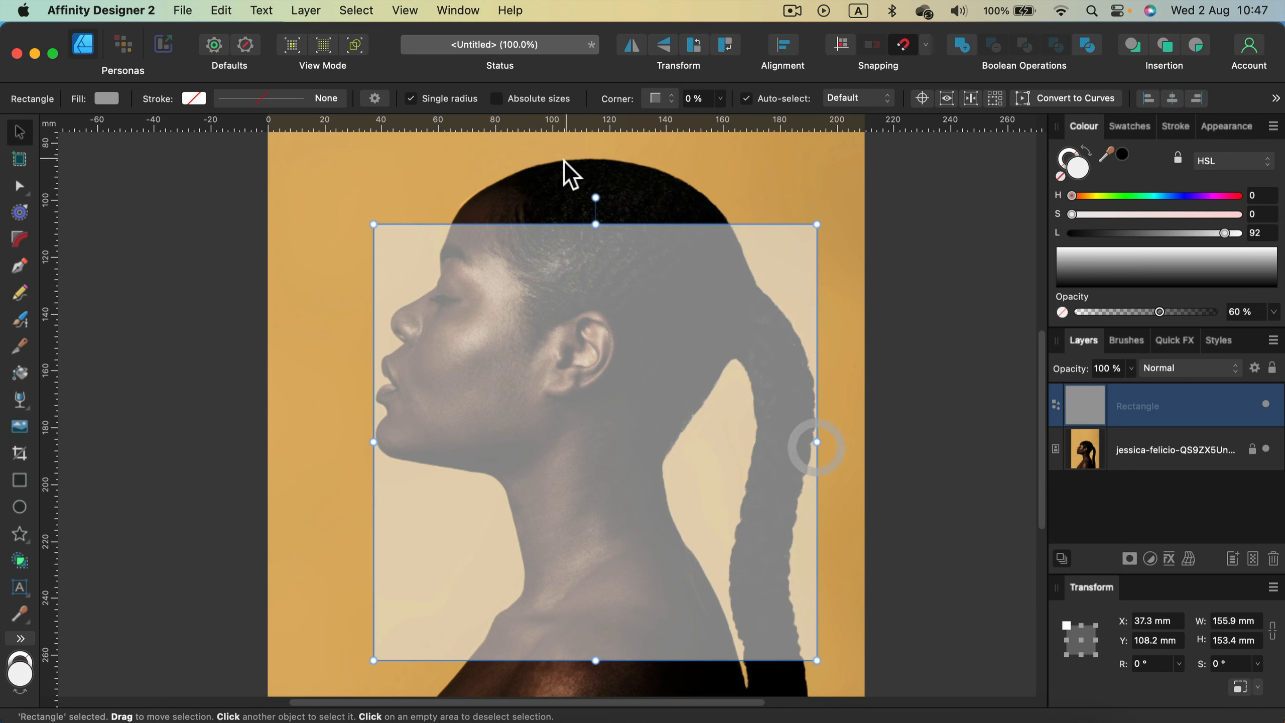
pyautogui.moveTo(592, 223); pyautogui.dragTo(595, 155)
pyautogui.moveTo(374, 409); pyautogui.dragTo(375, 408)
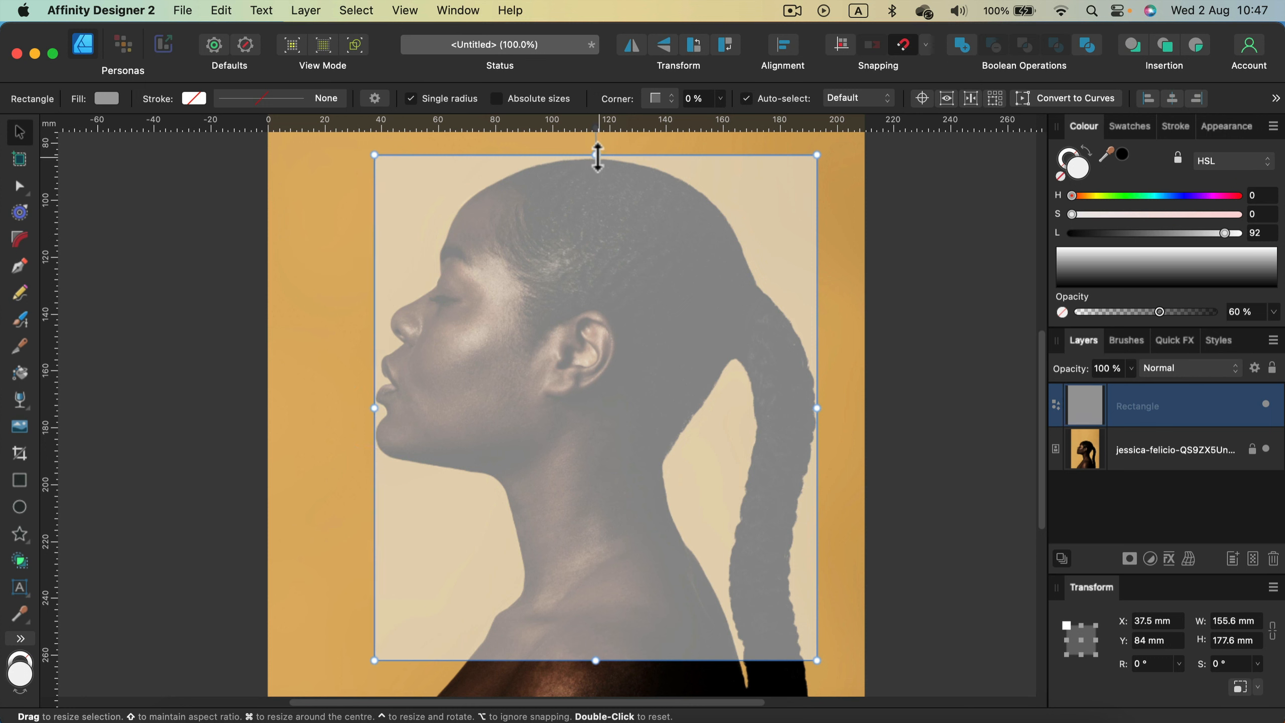
pyautogui.moveTo(596, 155); pyautogui.dragTo(600, 159)
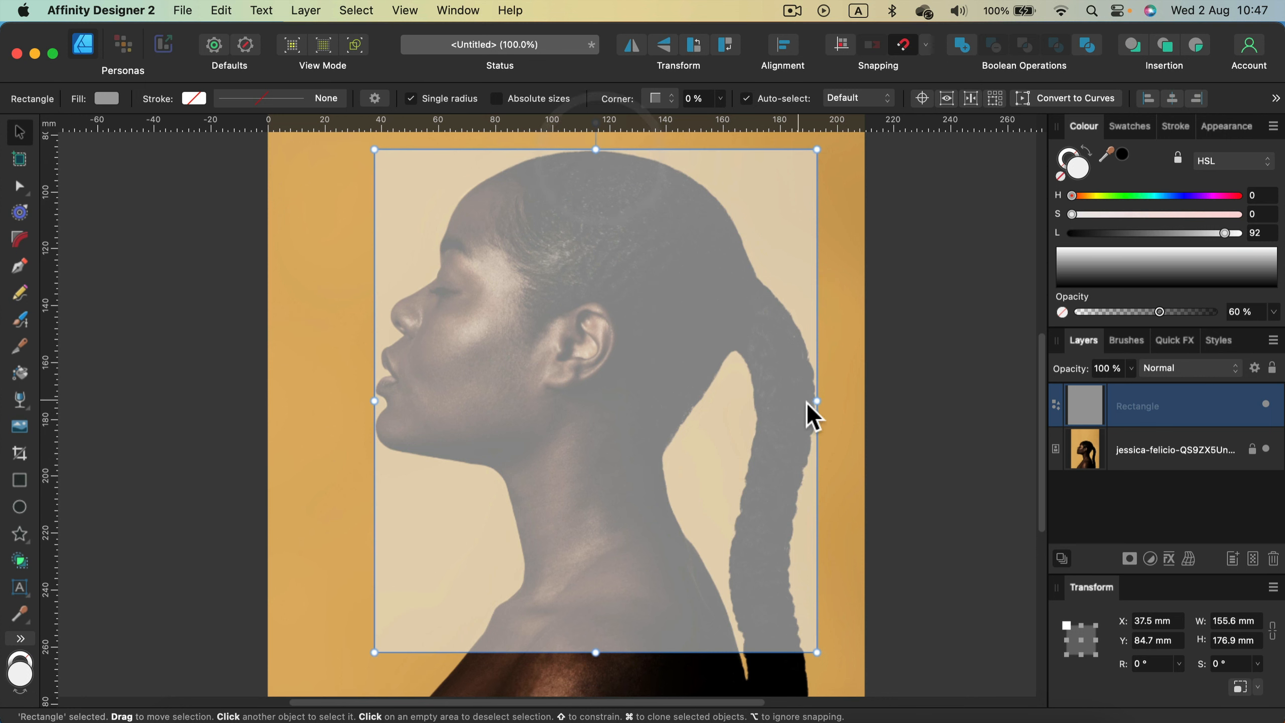
pyautogui.moveTo(821, 404); pyautogui.dragTo(826, 402)
pyautogui.scroll(-5, 729, 482)
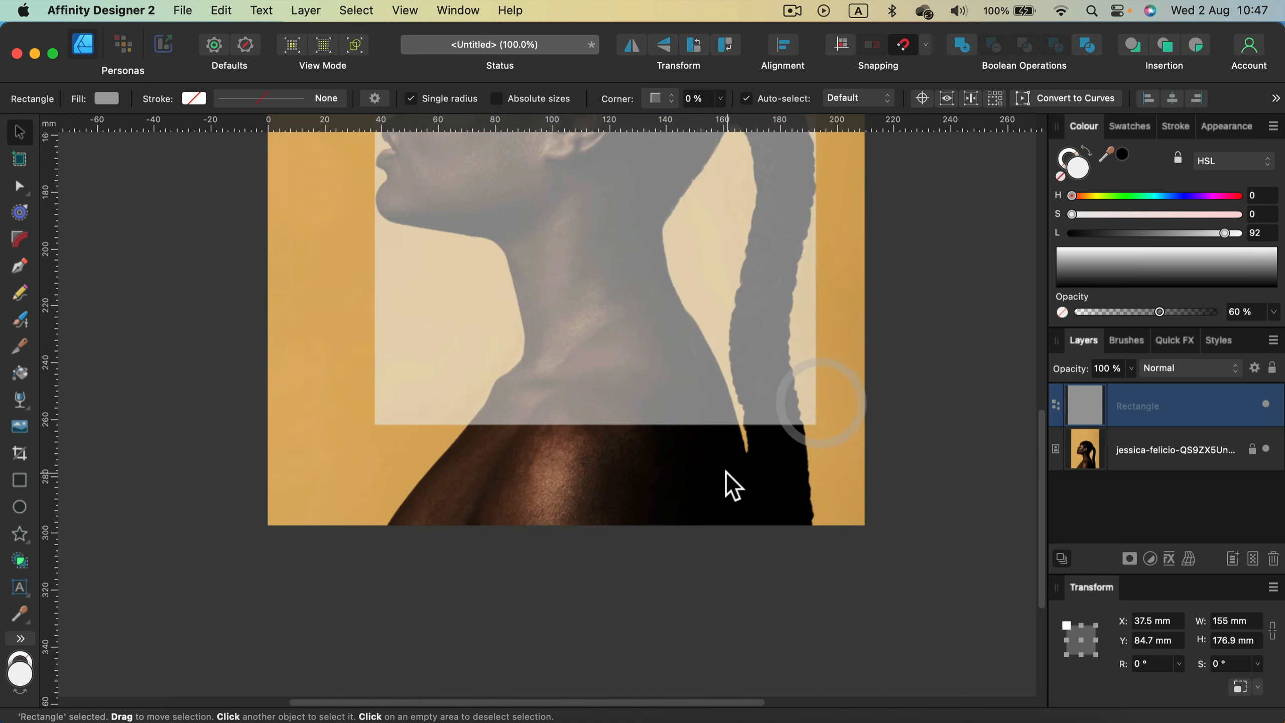
pyautogui.moveTo(595, 433); pyautogui.dragTo(596, 442)
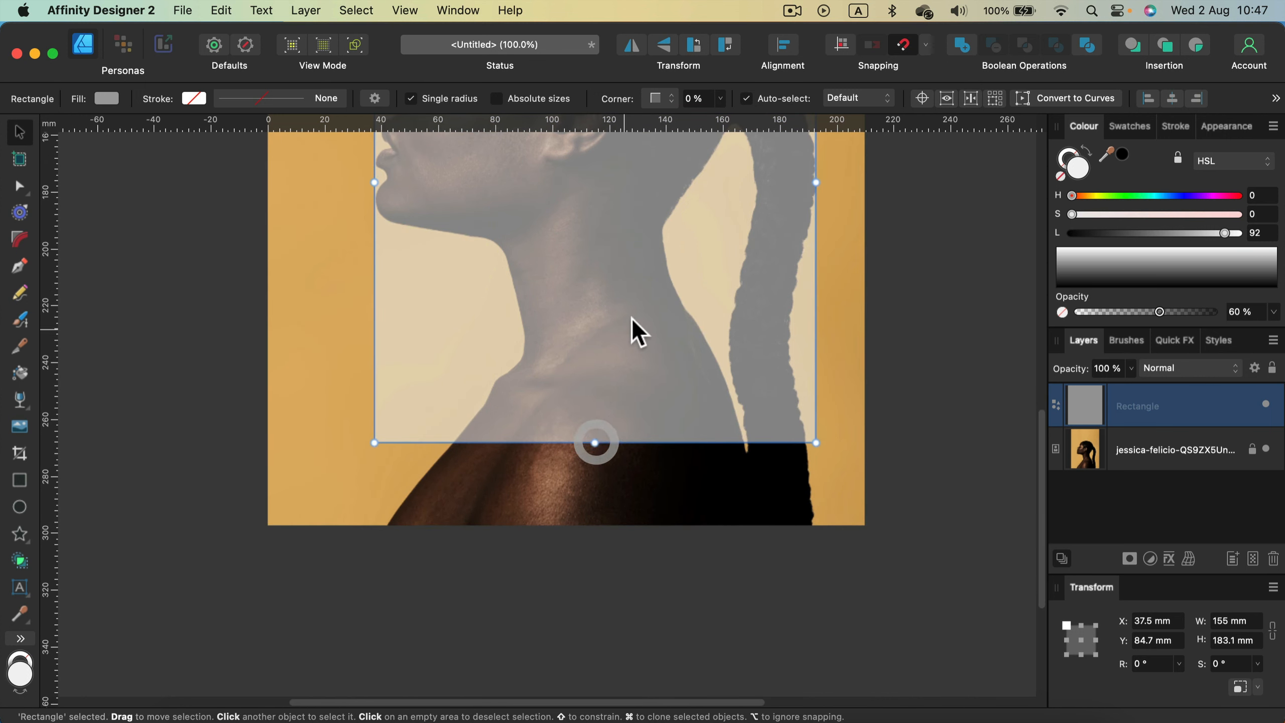
pyautogui.scroll(5, 634, 330)
pyautogui.scroll(2, 638, 331)
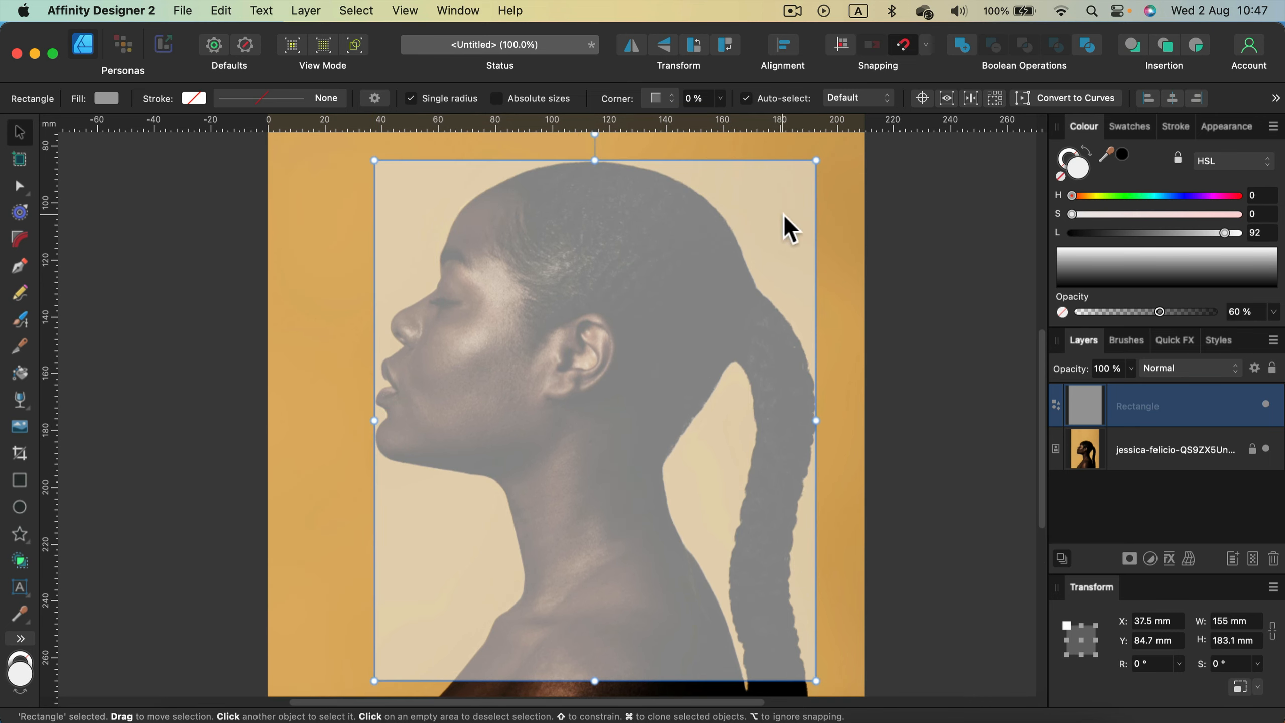
# Convert the rectangle to curves and fit its upper-right outline with nodes at the crown, ponytail base and ponytail's outer edge.
pyautogui.click(1058, 100)
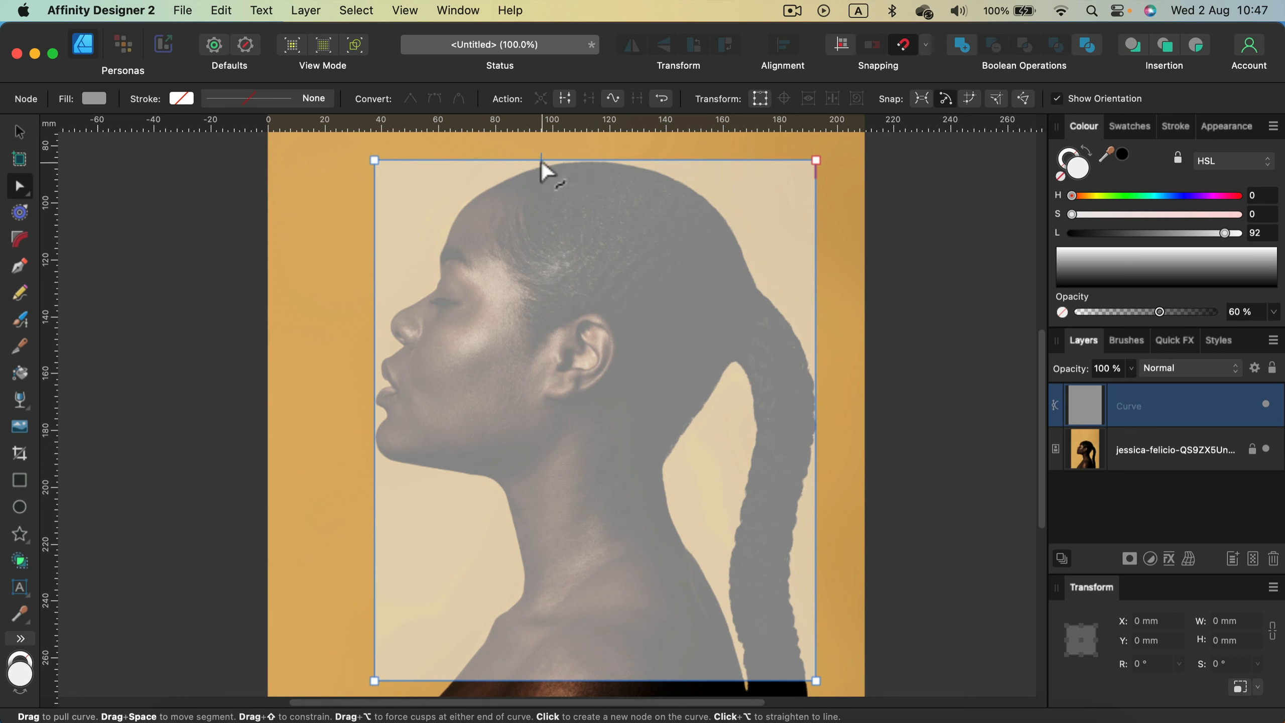
pyautogui.click(590, 158)
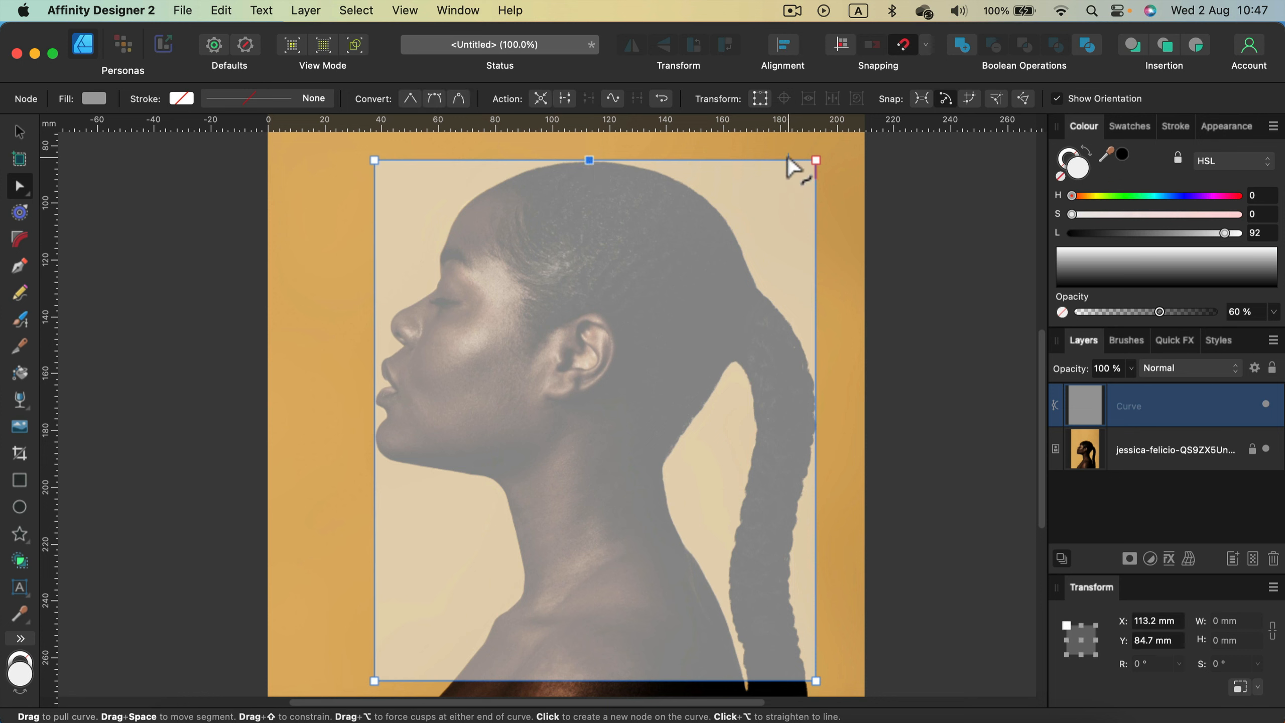
pyautogui.moveTo(816, 161); pyautogui.dragTo(816, 385)
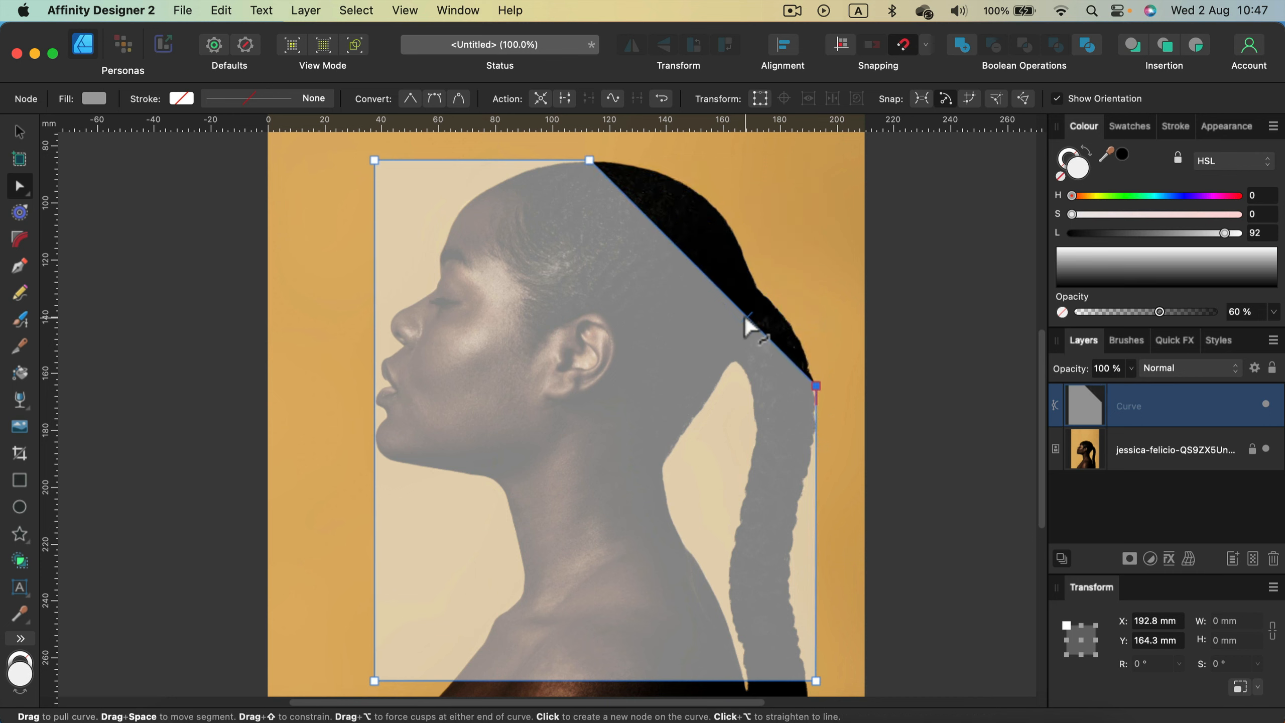
pyautogui.click(746, 316)
pyautogui.moveTo(746, 316); pyautogui.dragTo(760, 293)
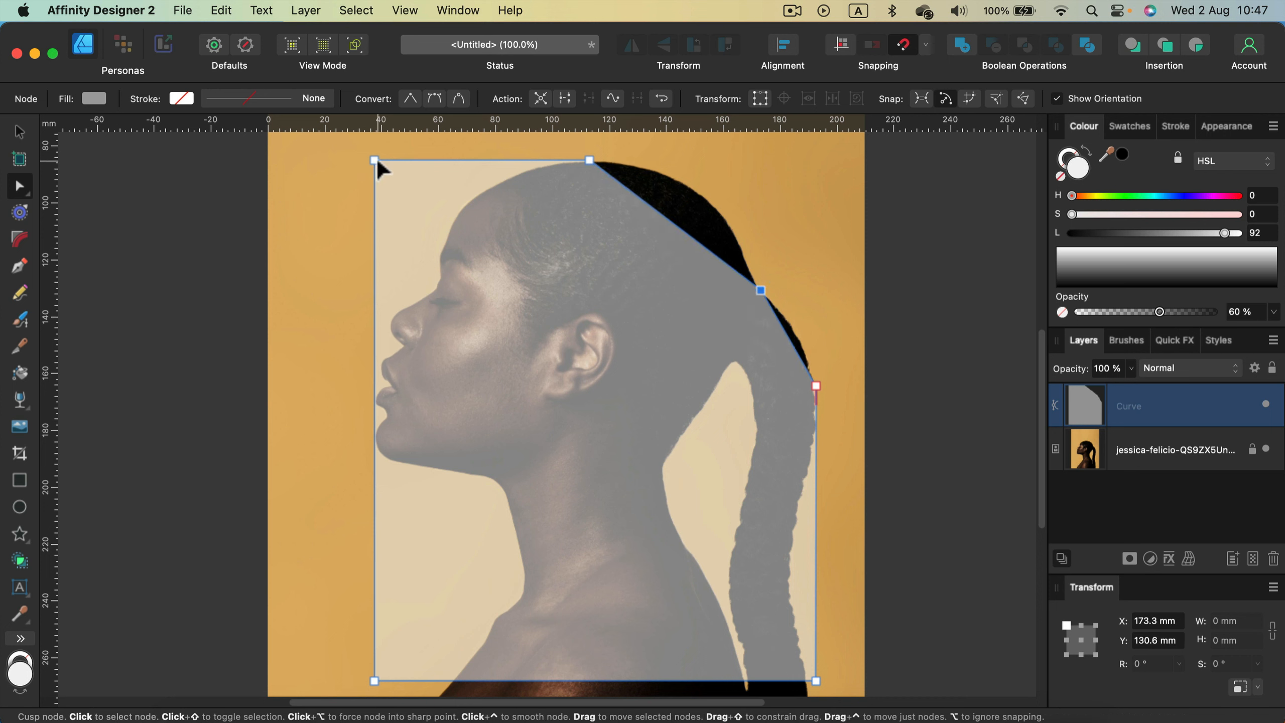
# Move the outline's upper-left corner node to the forehead and add a node on the front edge, placing it at the nose.
pyautogui.moveTo(376, 162); pyautogui.dragTo(457, 207)
pyautogui.scroll(-5, 464, 273)
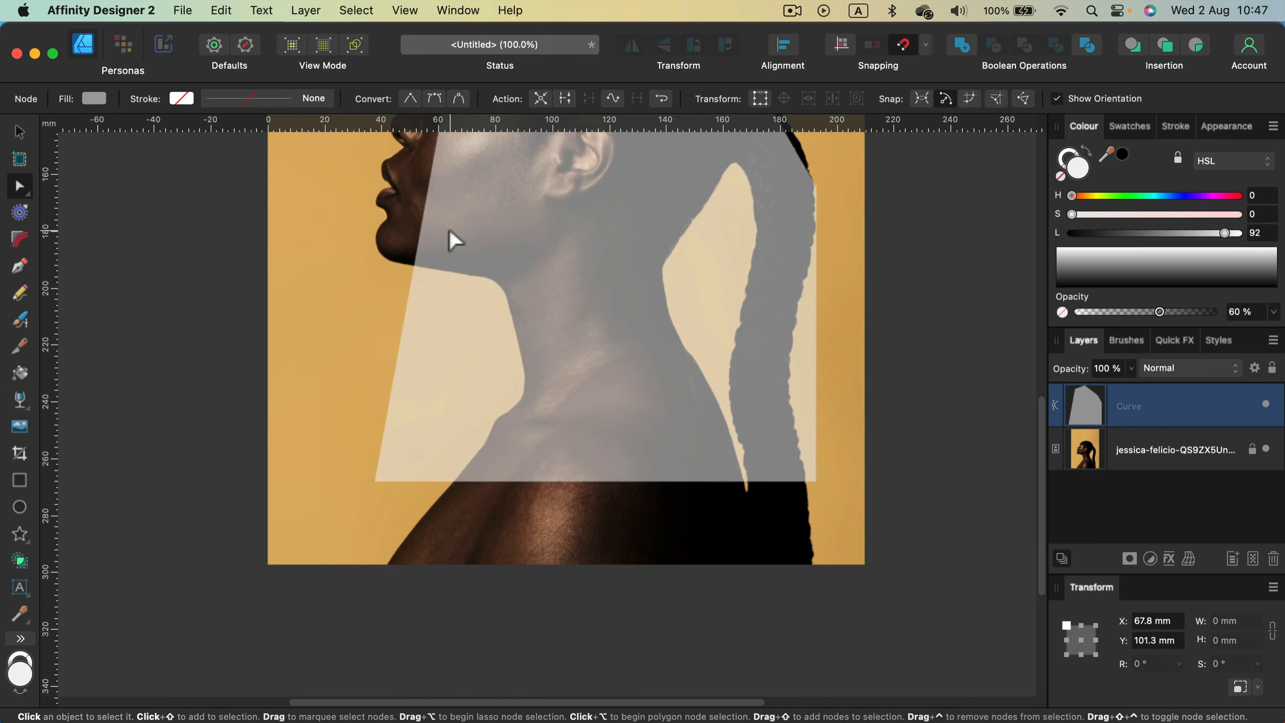
pyautogui.scroll(2, 450, 238)
pyautogui.moveTo(437, 256); pyautogui.dragTo(394, 239)
pyautogui.scroll(5, 425, 253)
pyautogui.scroll(-5, 605, 294)
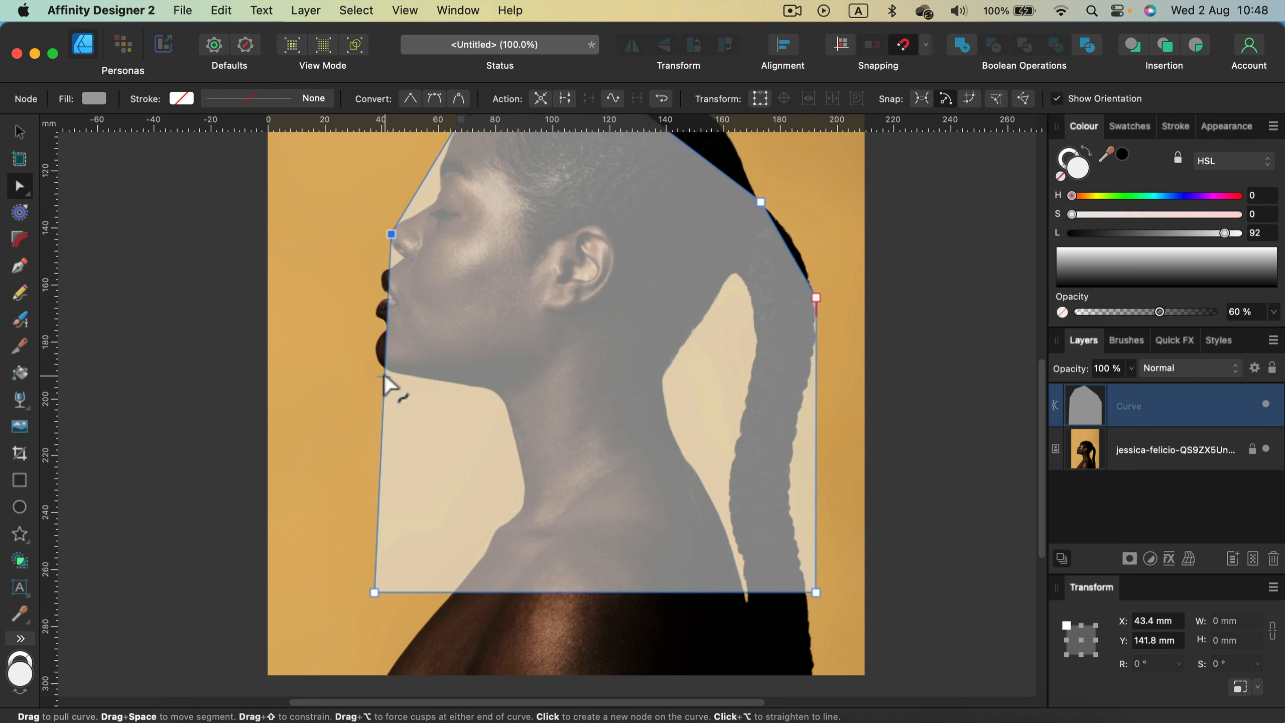
# Add nodes at the chin, throat and base of the neck along the outline's front edge, and move the lower-left corner node onto the shoulder.
pyautogui.moveTo(383, 377); pyautogui.dragTo(376, 349)
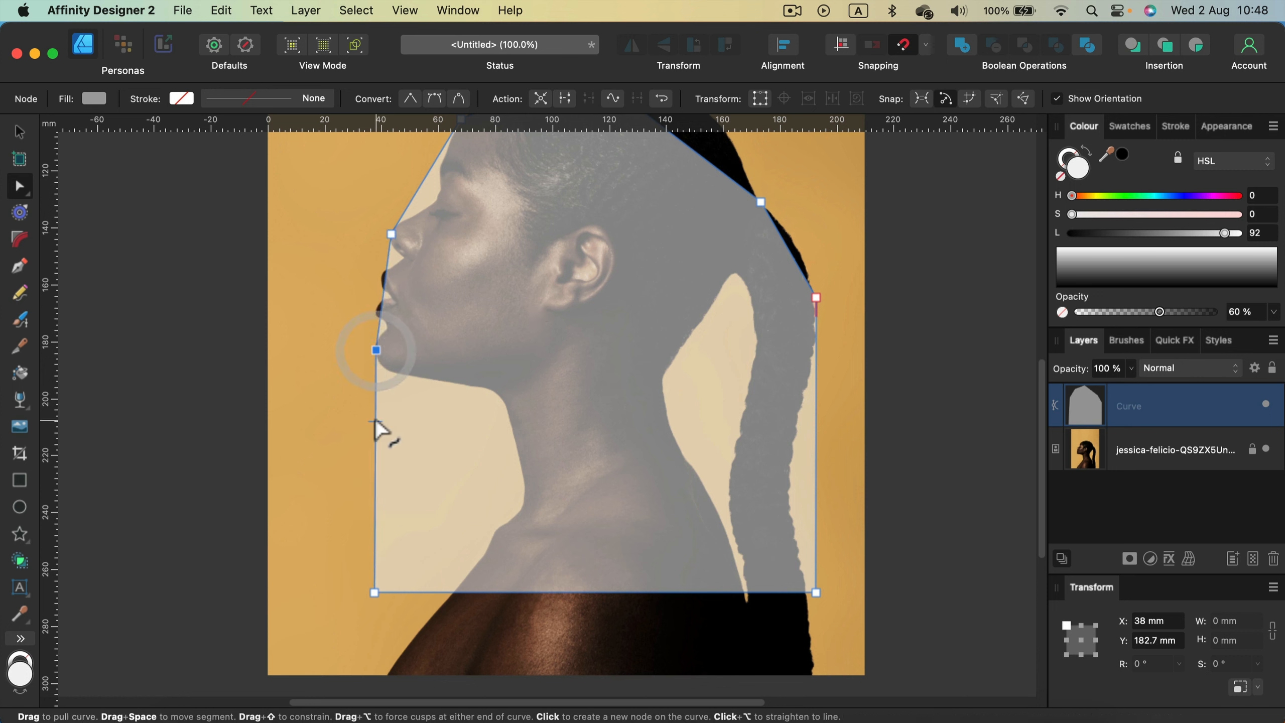
pyautogui.moveTo(375, 418); pyautogui.dragTo(497, 393)
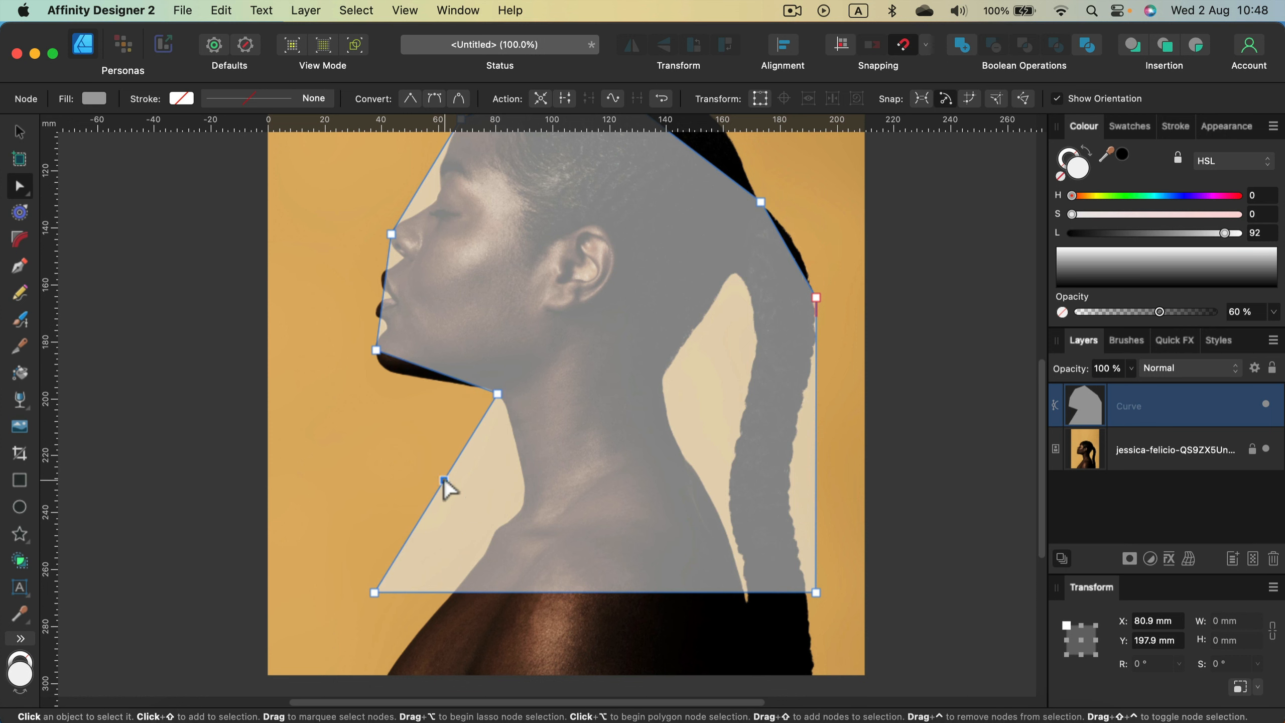
pyautogui.moveTo(444, 478); pyautogui.dragTo(499, 524)
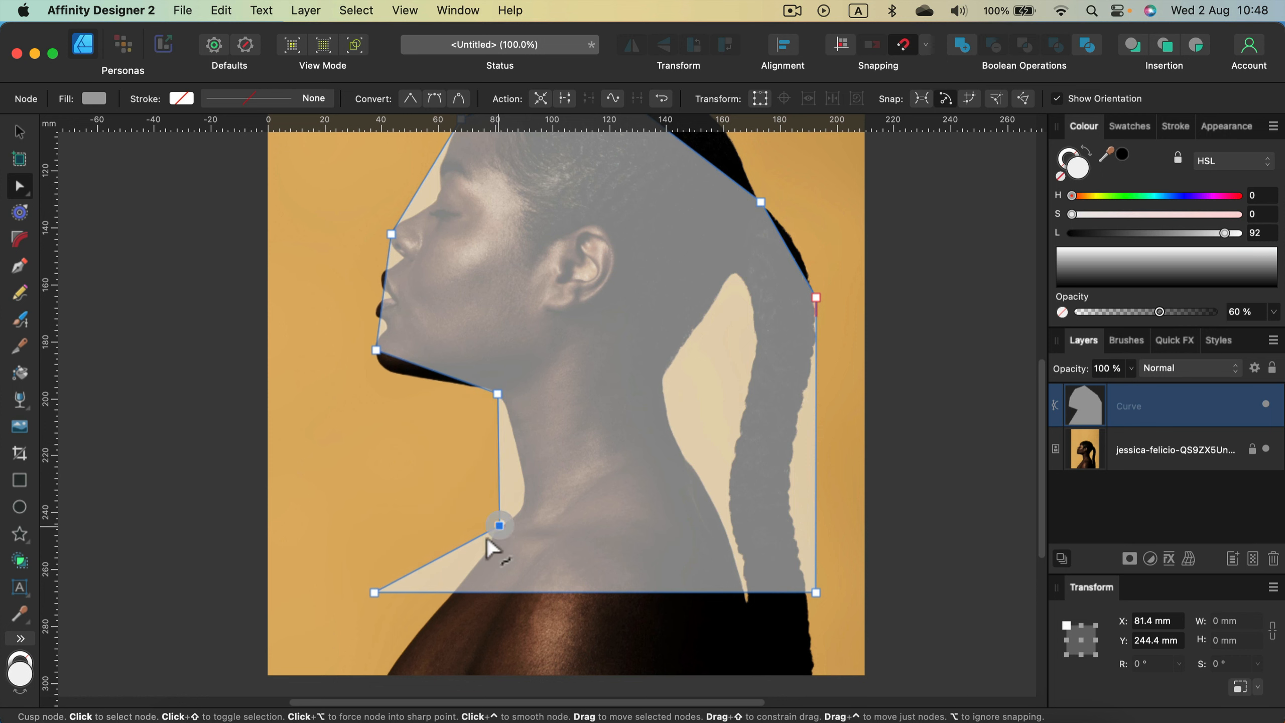
pyautogui.scroll(-5, 430, 537)
pyautogui.moveTo(376, 450); pyautogui.dragTo(445, 472)
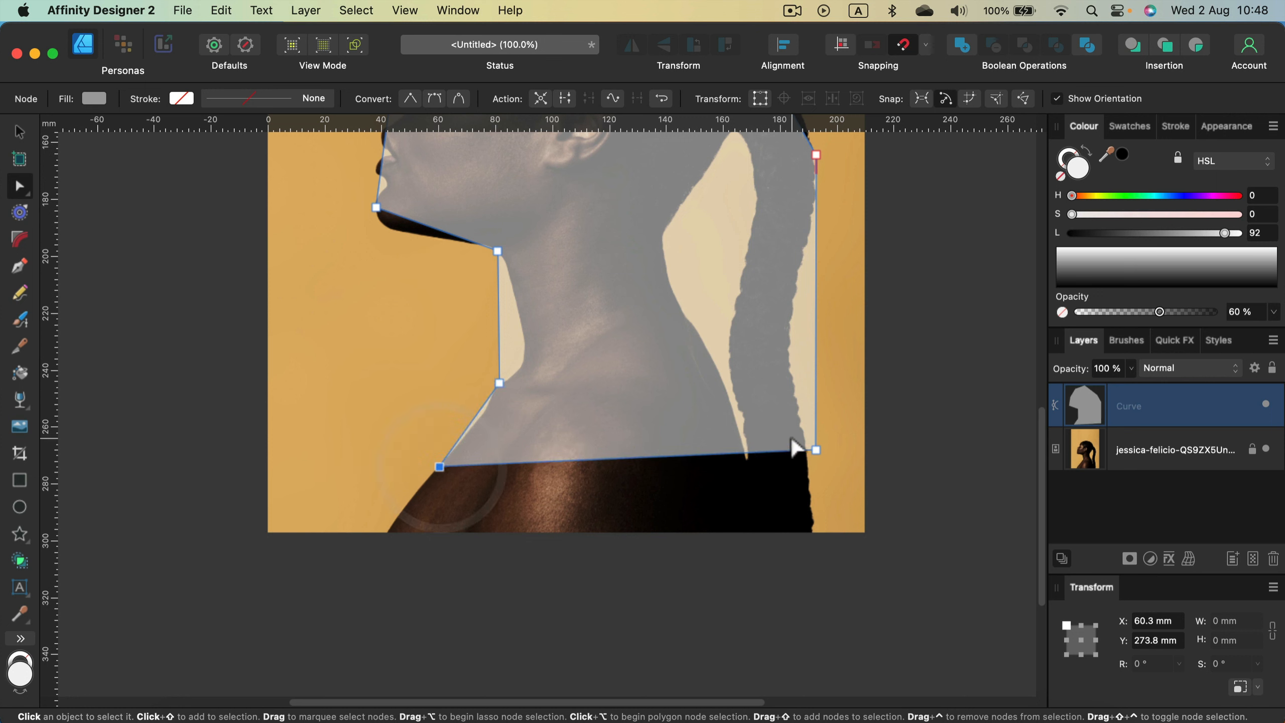
# Add a node on the ponytail's outer edge and pull a new bottom-edge node up to the top of the gap between neck and ponytail.
pyautogui.click(816, 340)
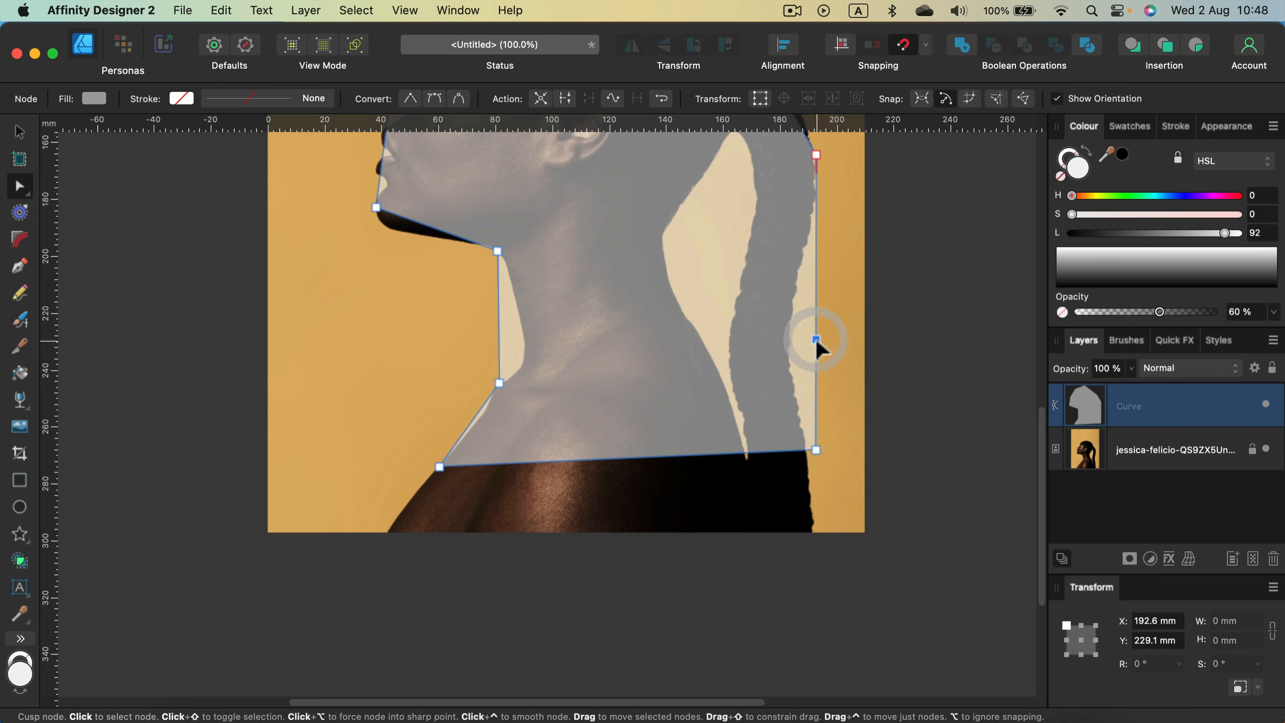
pyautogui.moveTo(817, 341); pyautogui.dragTo(793, 346)
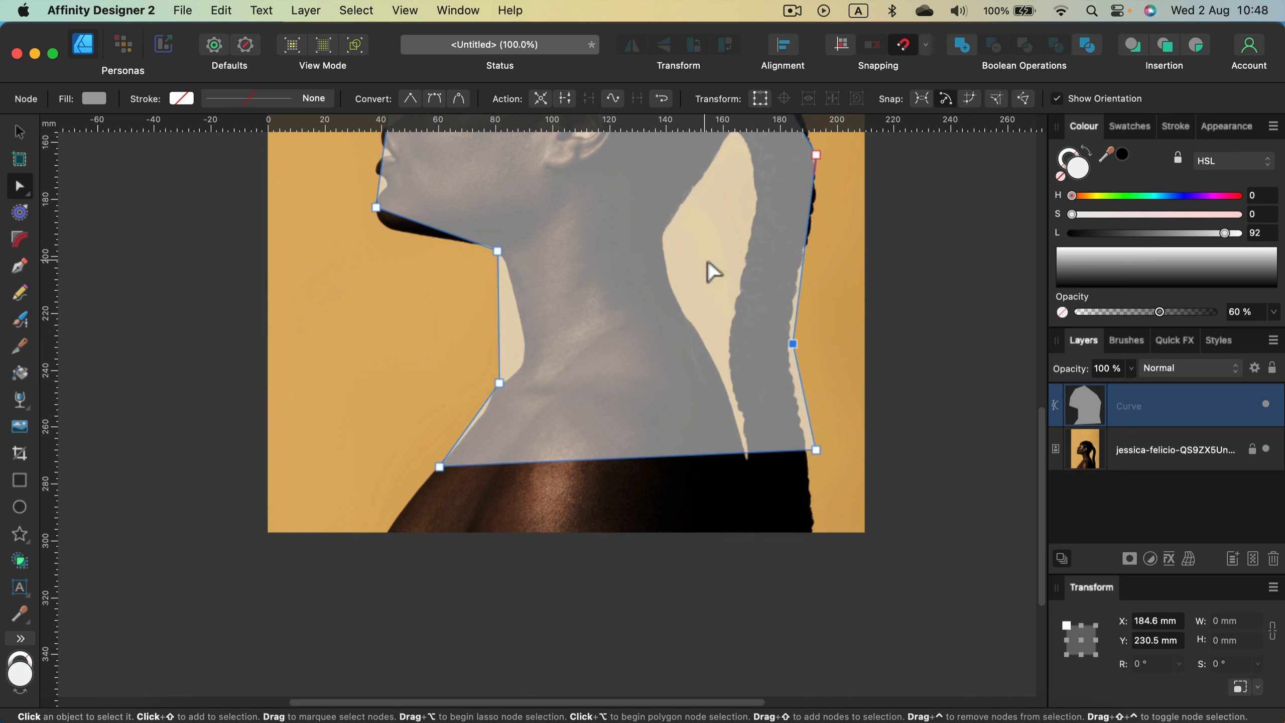
pyautogui.click(755, 459)
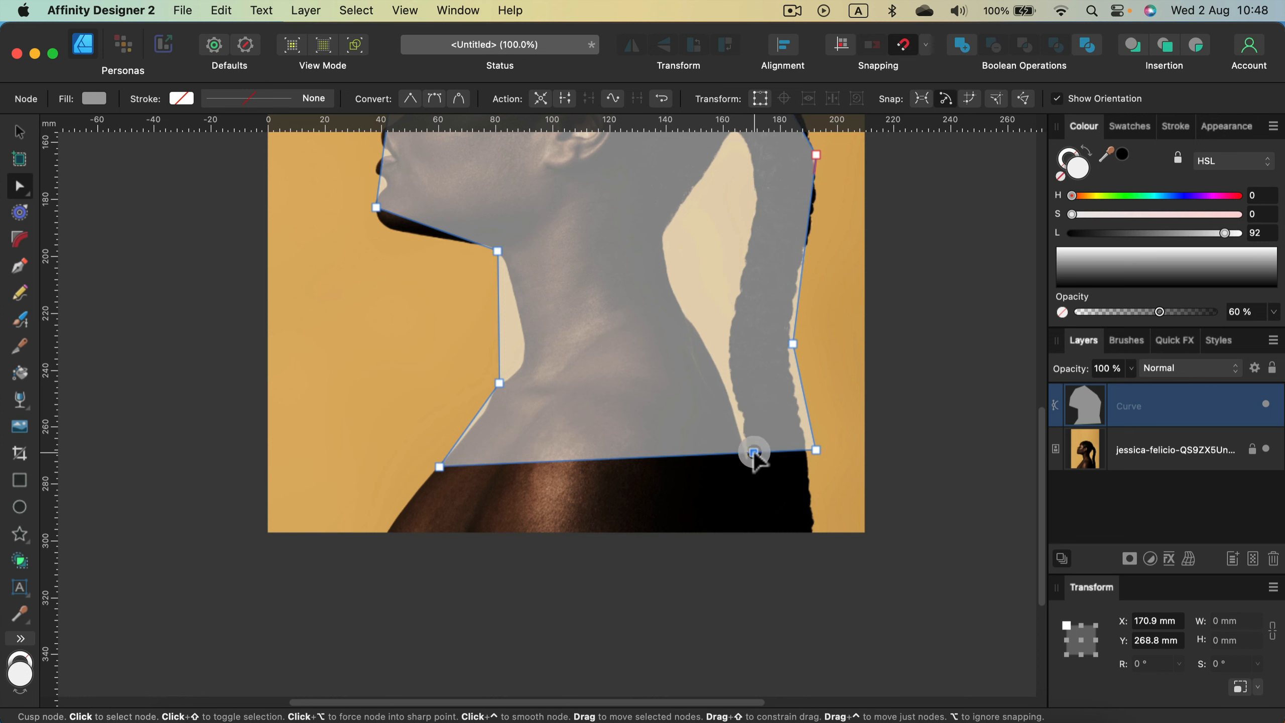
pyautogui.moveTo(754, 456); pyautogui.dragTo(735, 187)
pyautogui.scroll(4, 726, 268)
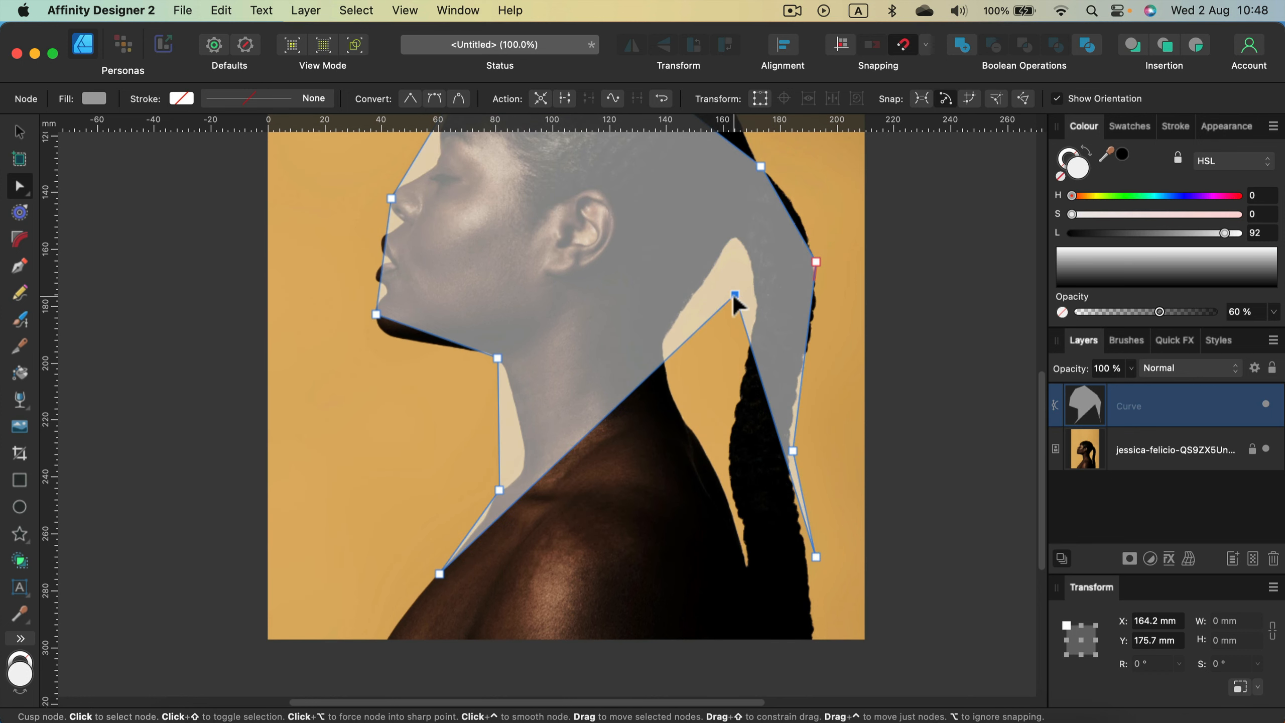
pyautogui.moveTo(734, 293); pyautogui.dragTo(734, 238)
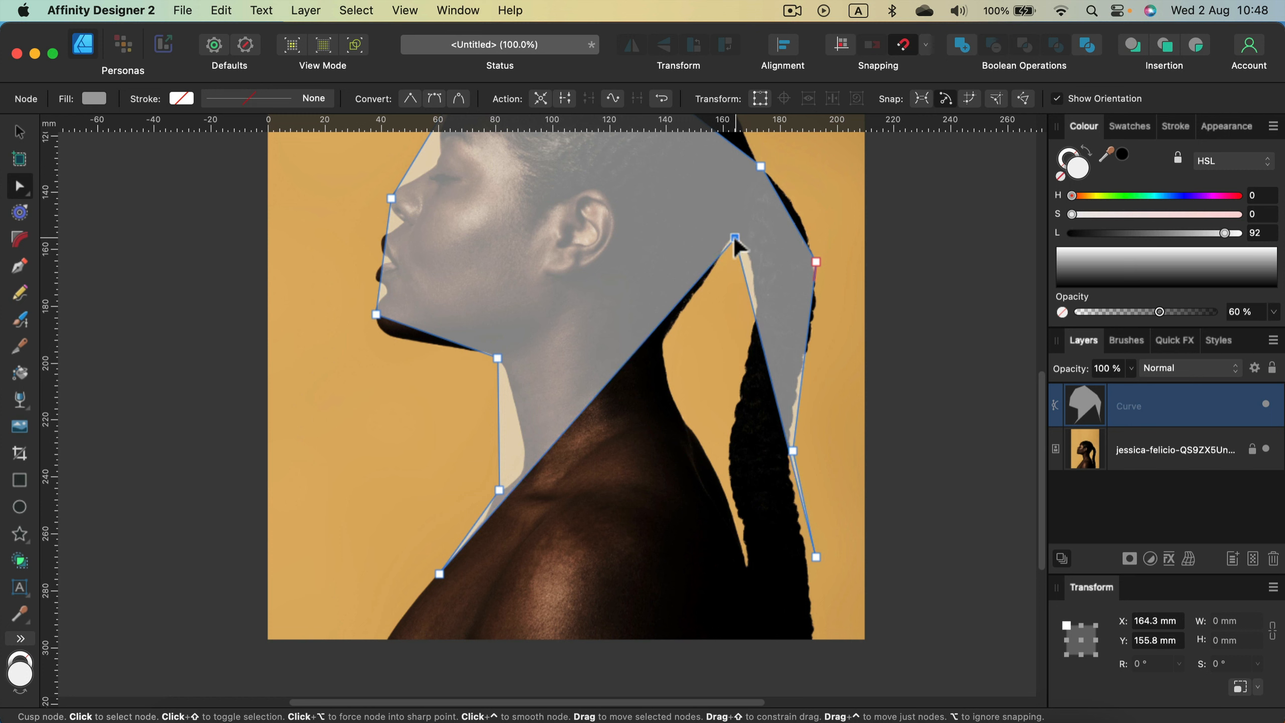
# Fit the gap with nodes at the nape, upper back and ponytail's inner edge, and move the lower-right corner node onto the ponytail's outer edge.
pyautogui.click(666, 316)
pyautogui.moveTo(673, 353); pyautogui.dragTo(734, 521)
pyautogui.click(637, 368)
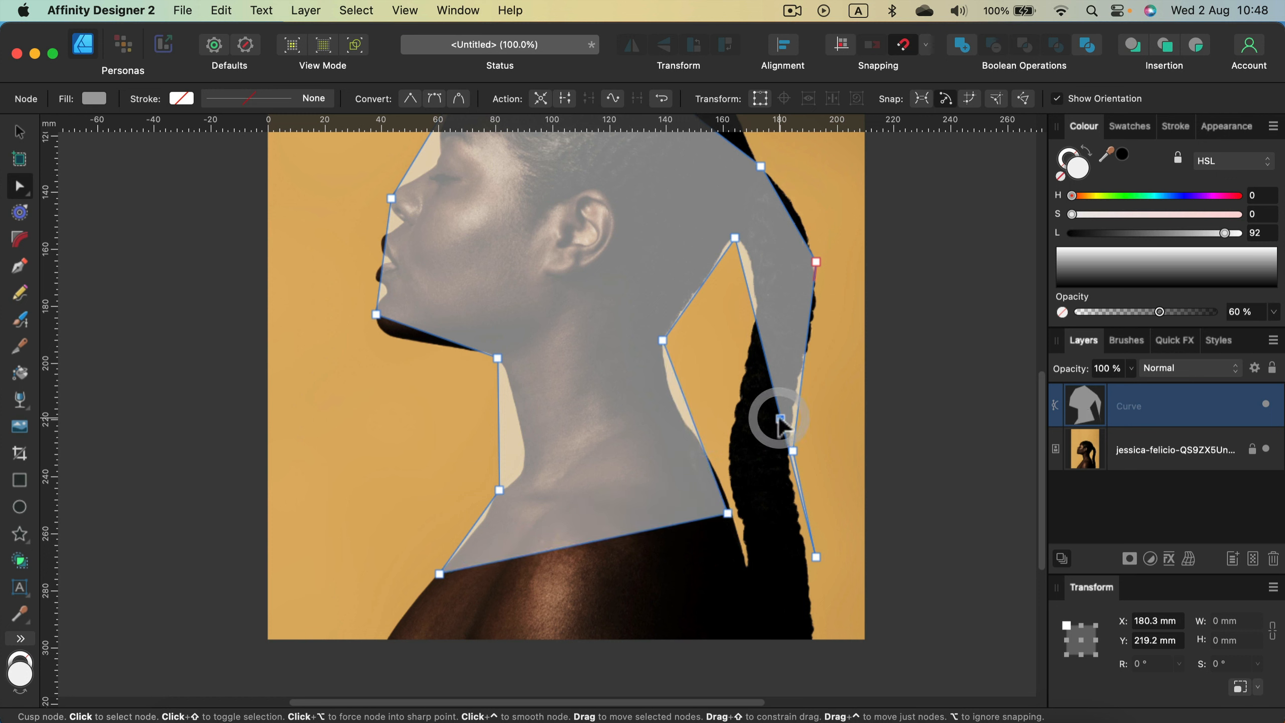
pyautogui.moveTo(781, 420); pyautogui.dragTo(737, 513)
pyautogui.moveTo(816, 557); pyautogui.dragTo(794, 504)
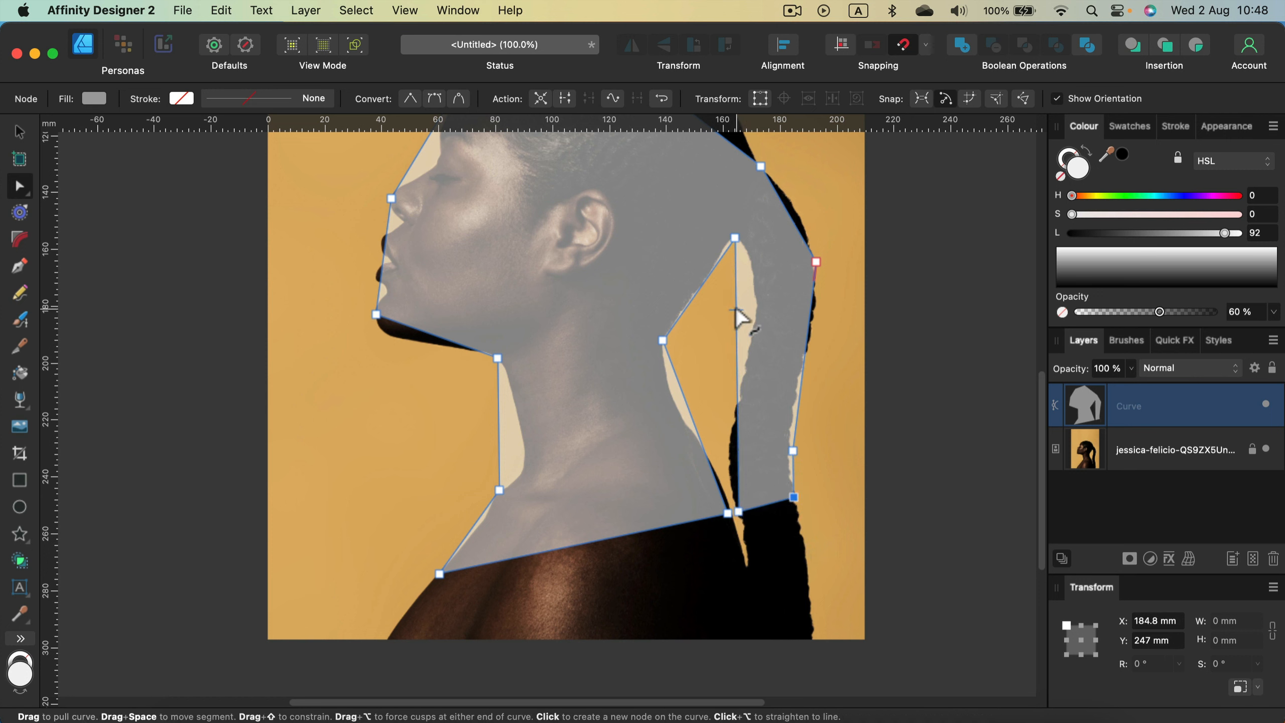
pyautogui.moveTo(738, 318); pyautogui.dragTo(757, 304)
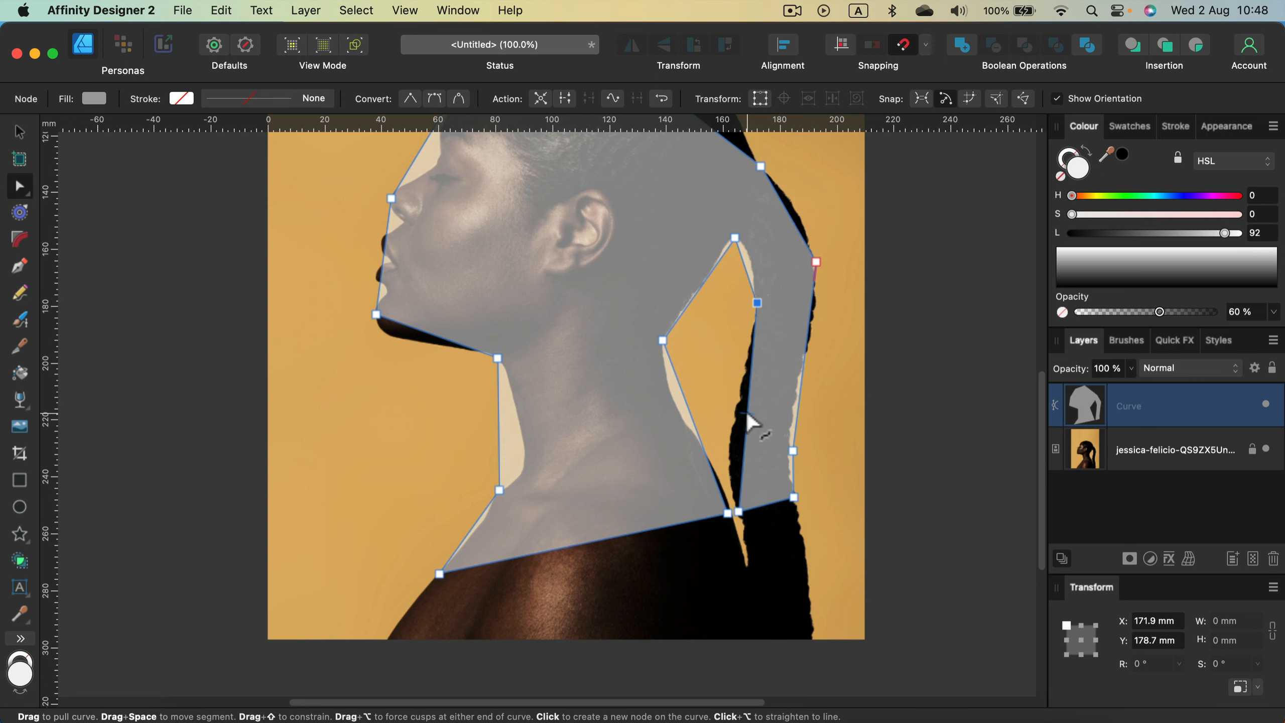
pyautogui.moveTo(747, 421); pyautogui.dragTo(734, 445)
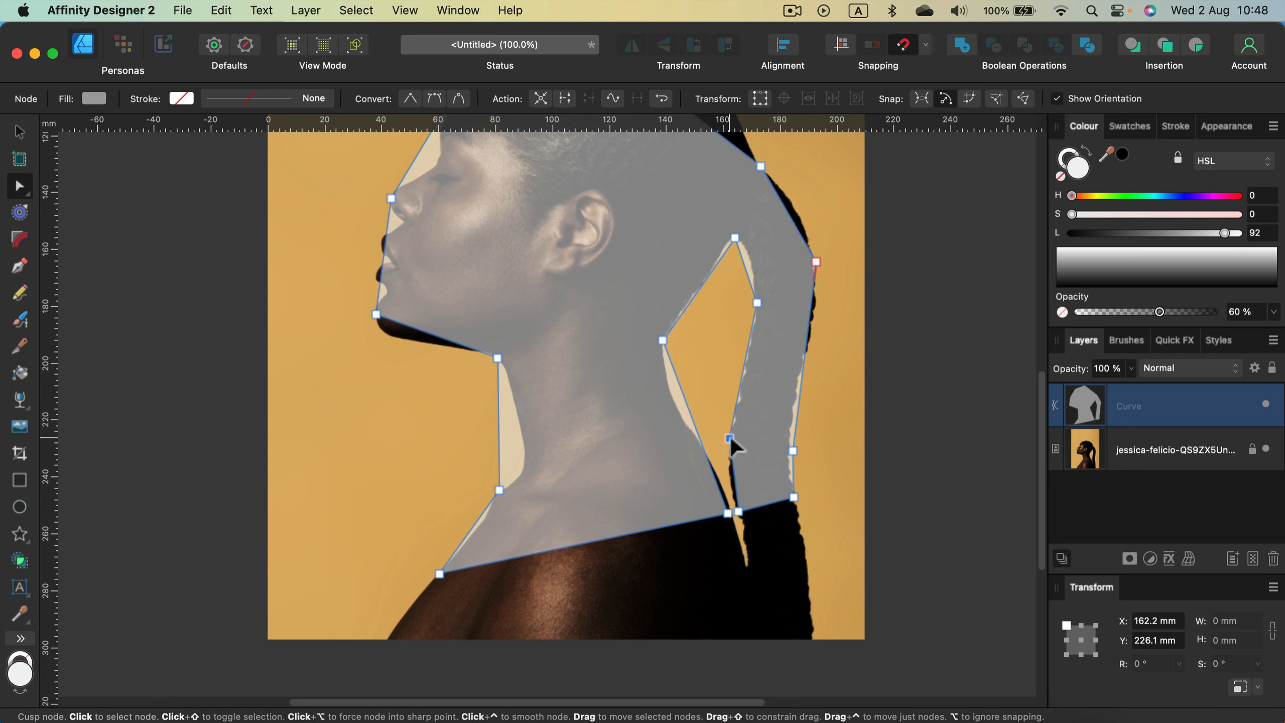
# Add a node at the back of the head and bend the segments on both sides of the crown node to follow the skull.
pyautogui.scroll(5, 789, 345)
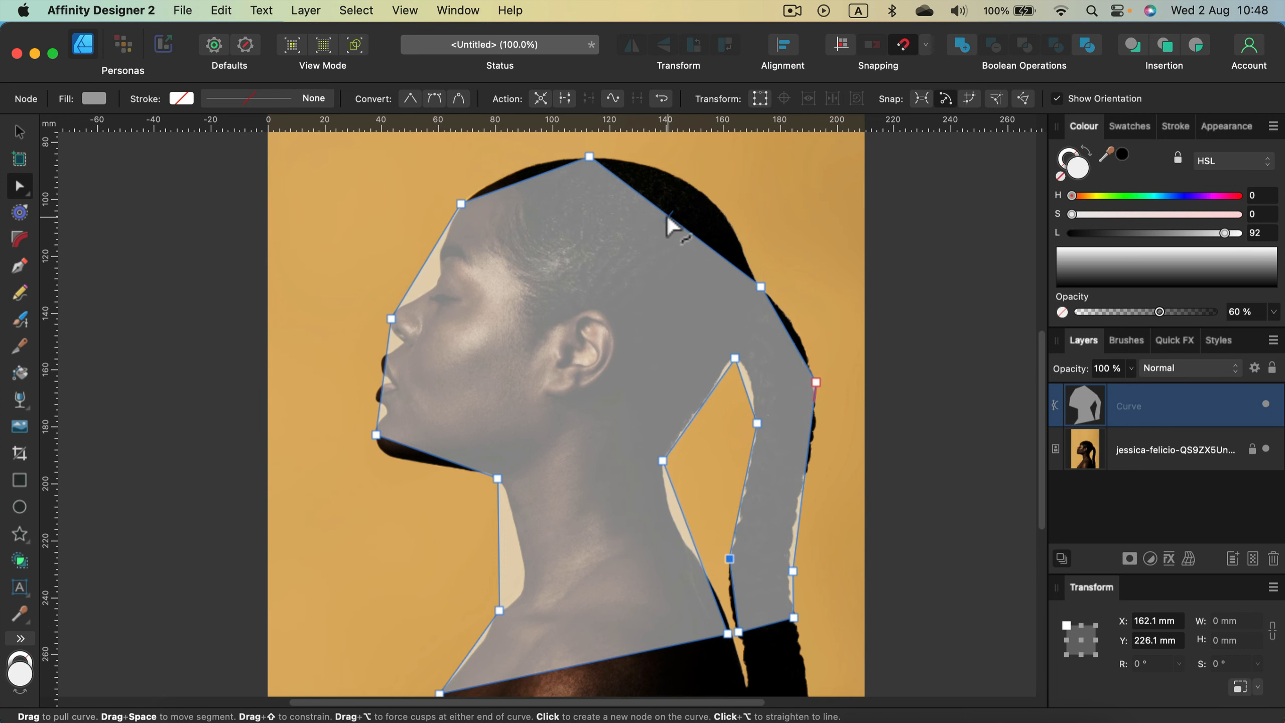
pyautogui.moveTo(667, 216); pyautogui.dragTo(696, 188)
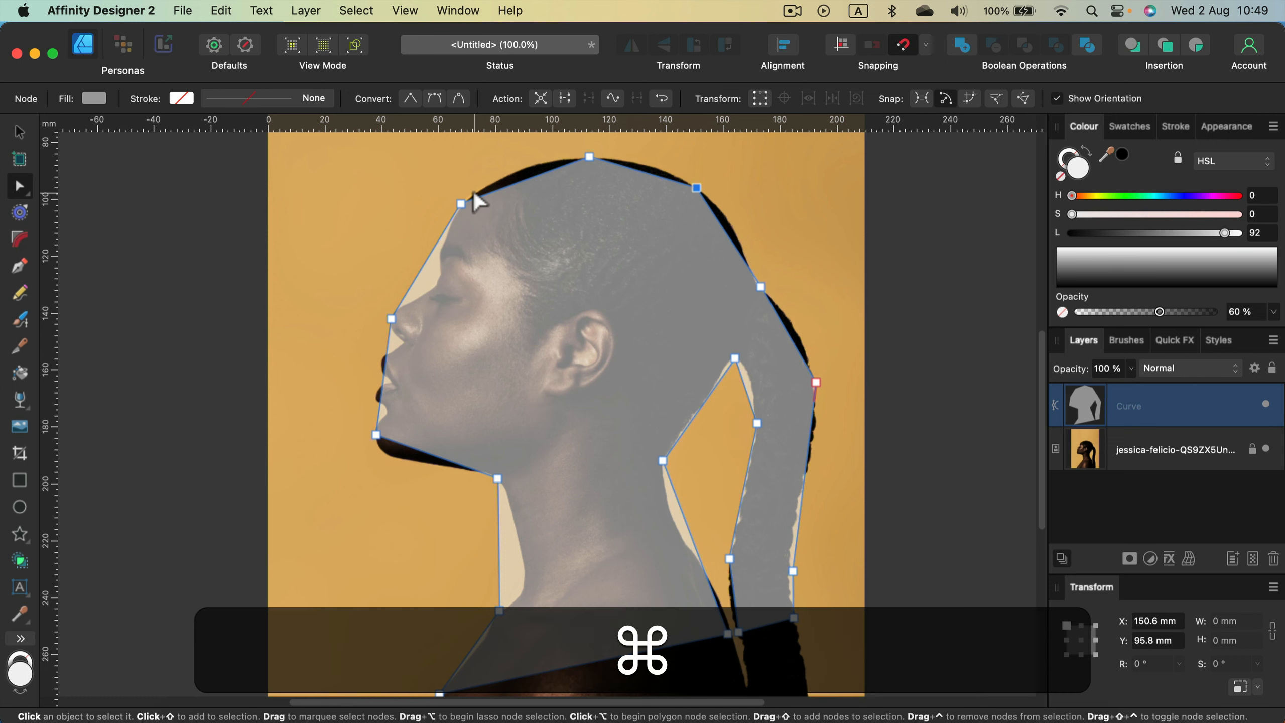
pyautogui.press('super+equal')
pyautogui.scroll(10, 494, 357)
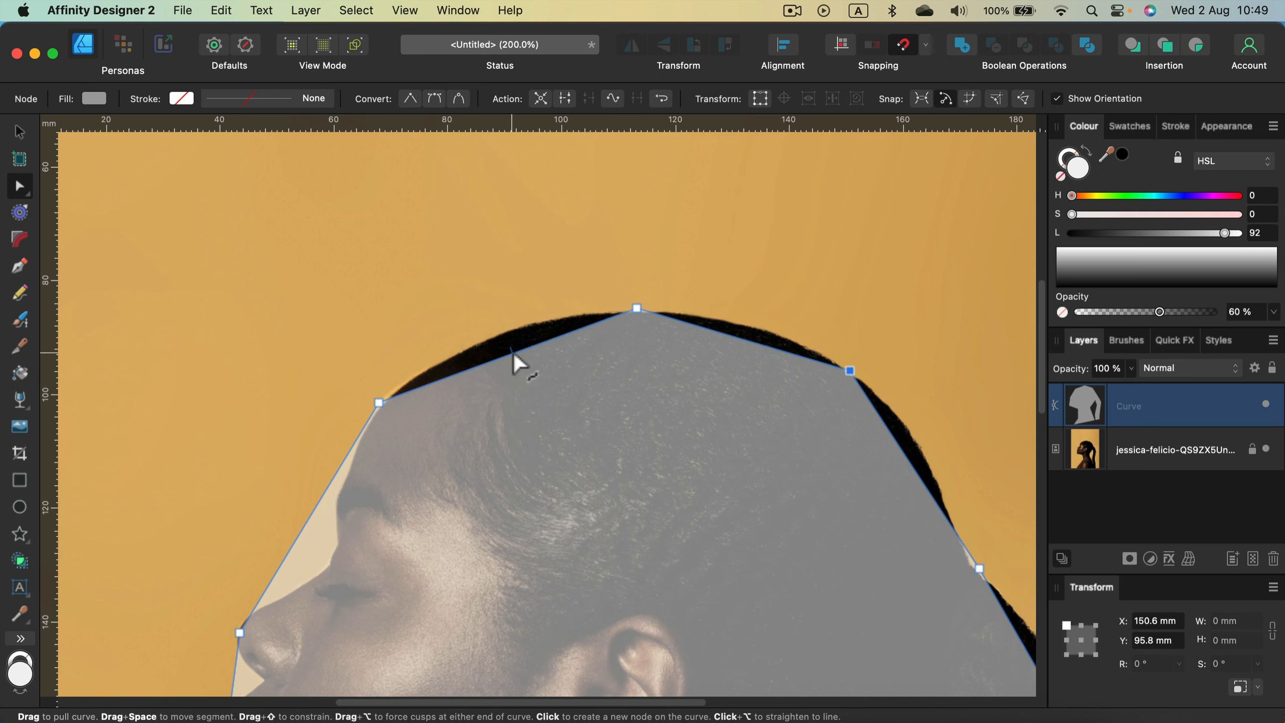
pyautogui.moveTo(512, 348); pyautogui.dragTo(502, 333)
pyautogui.moveTo(752, 340); pyautogui.dragTo(758, 328)
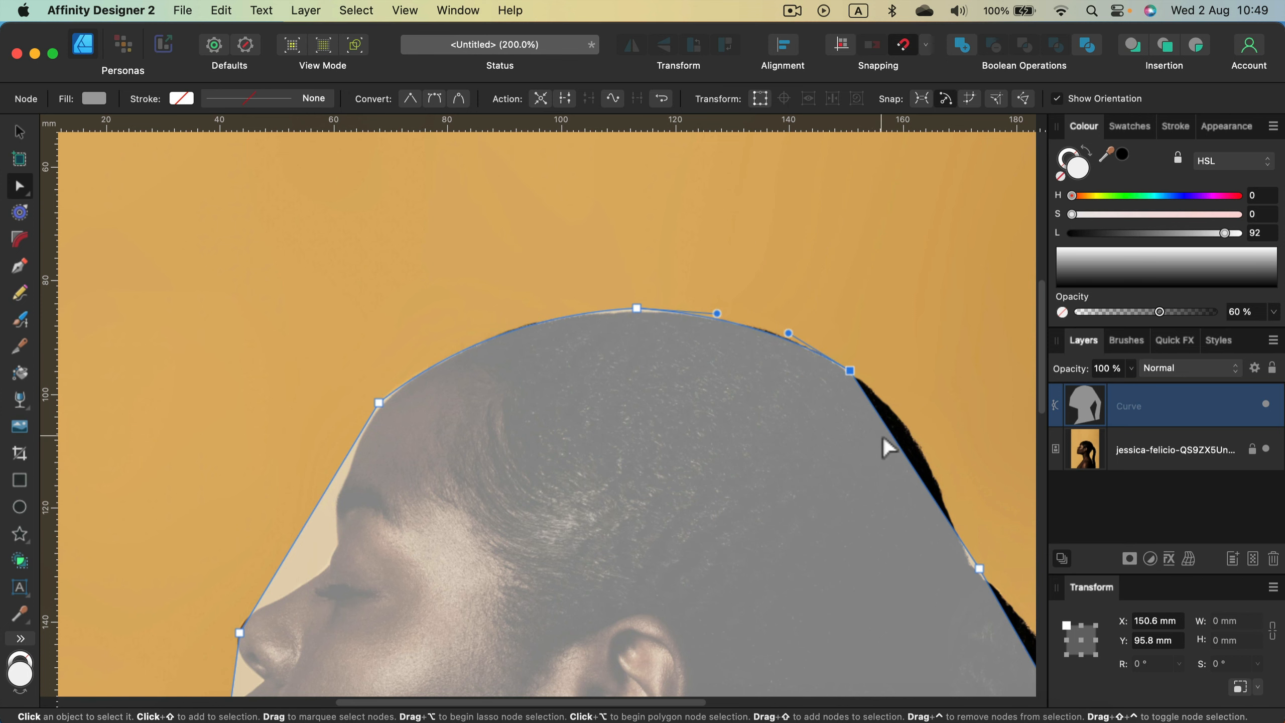
# Curve the outline down the back of the head and over the ponytail's top, moving the ponytail-base node onto the hair's edge.
pyautogui.moveTo(884, 436); pyautogui.dragTo(572, 195)
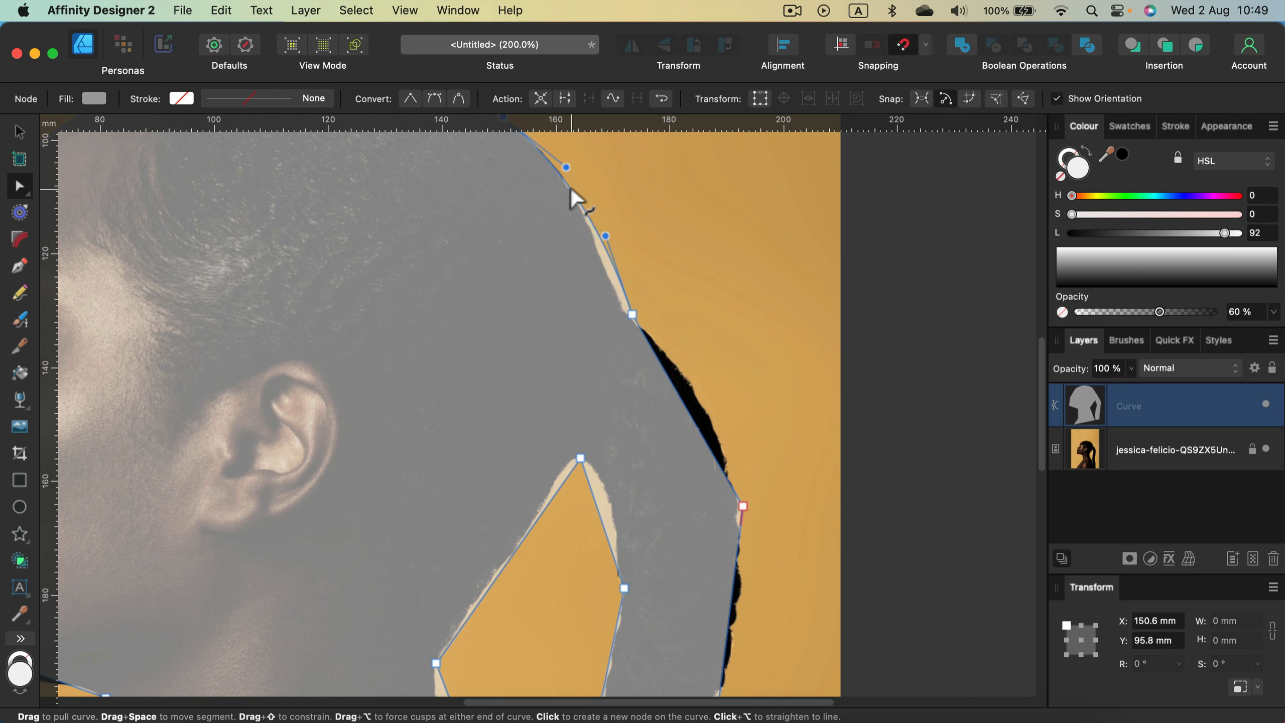
pyautogui.moveTo(632, 314); pyautogui.dragTo(612, 293)
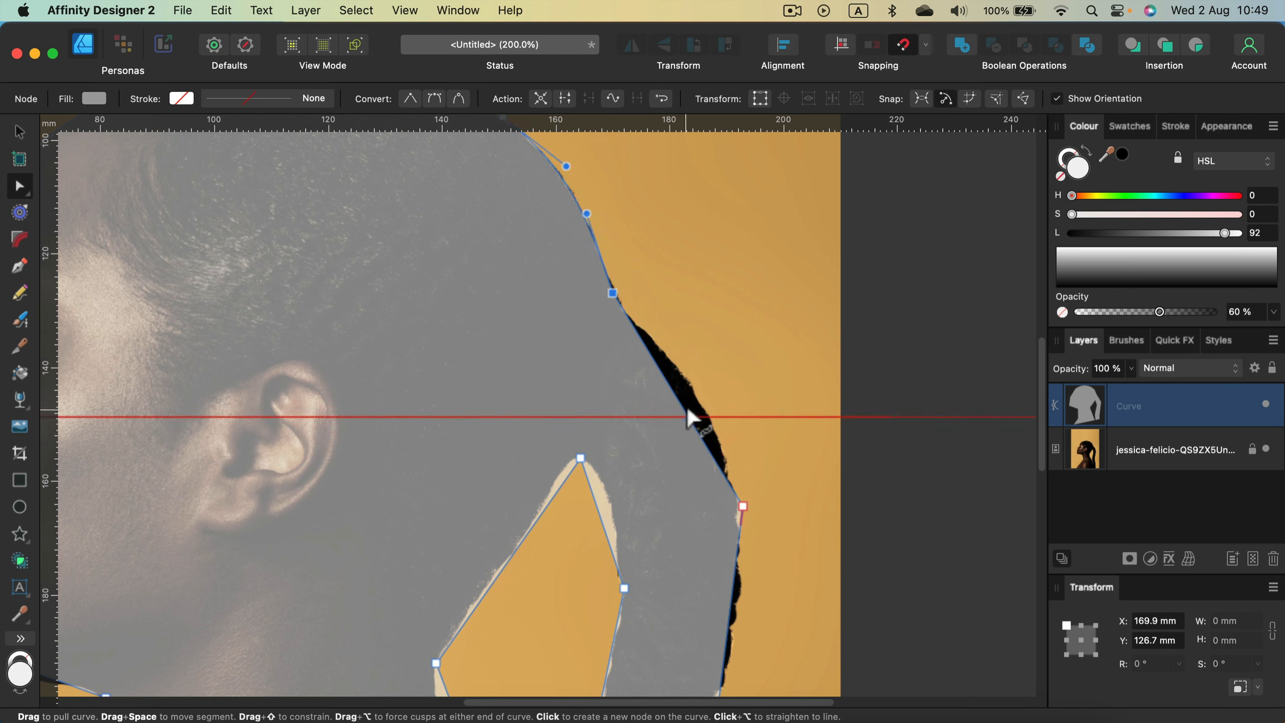
pyautogui.moveTo(689, 418); pyautogui.dragTo(699, 410)
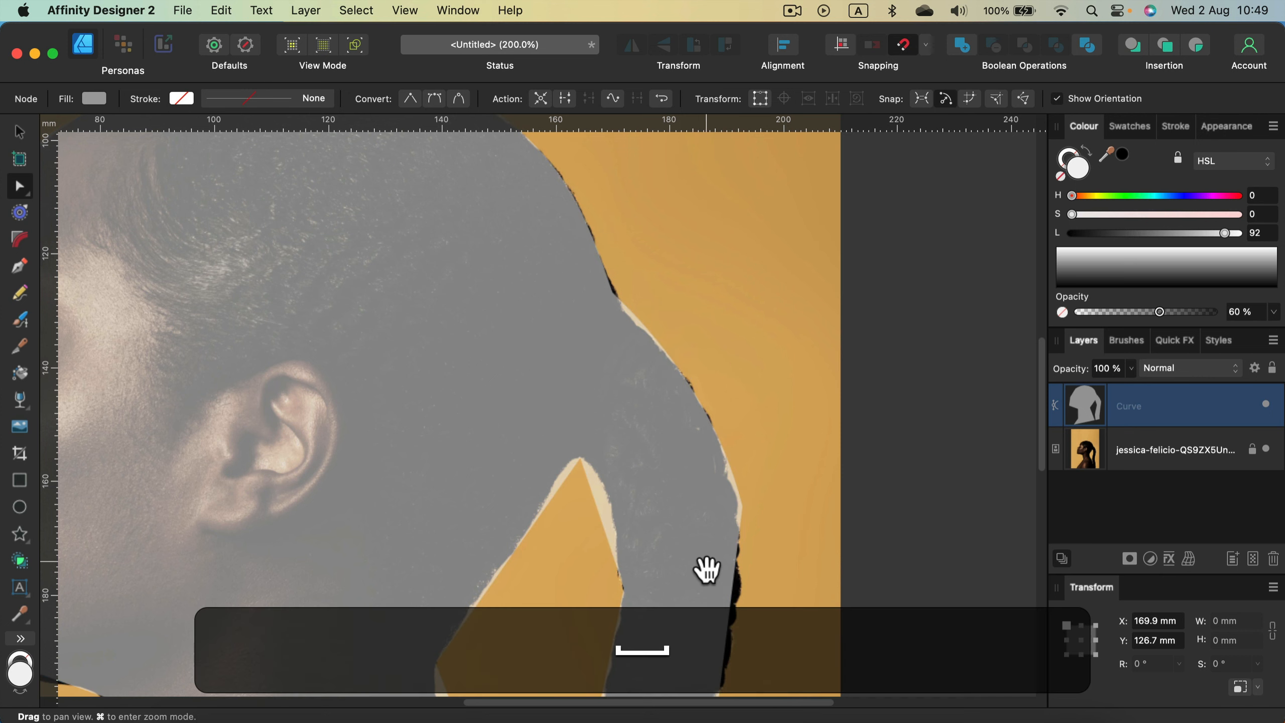
# Move the lower node on the ponytail's outer edge up to the hair and bend the segments above and below it to match.
pyautogui.moveTo(706, 569); pyautogui.dragTo(713, 299)
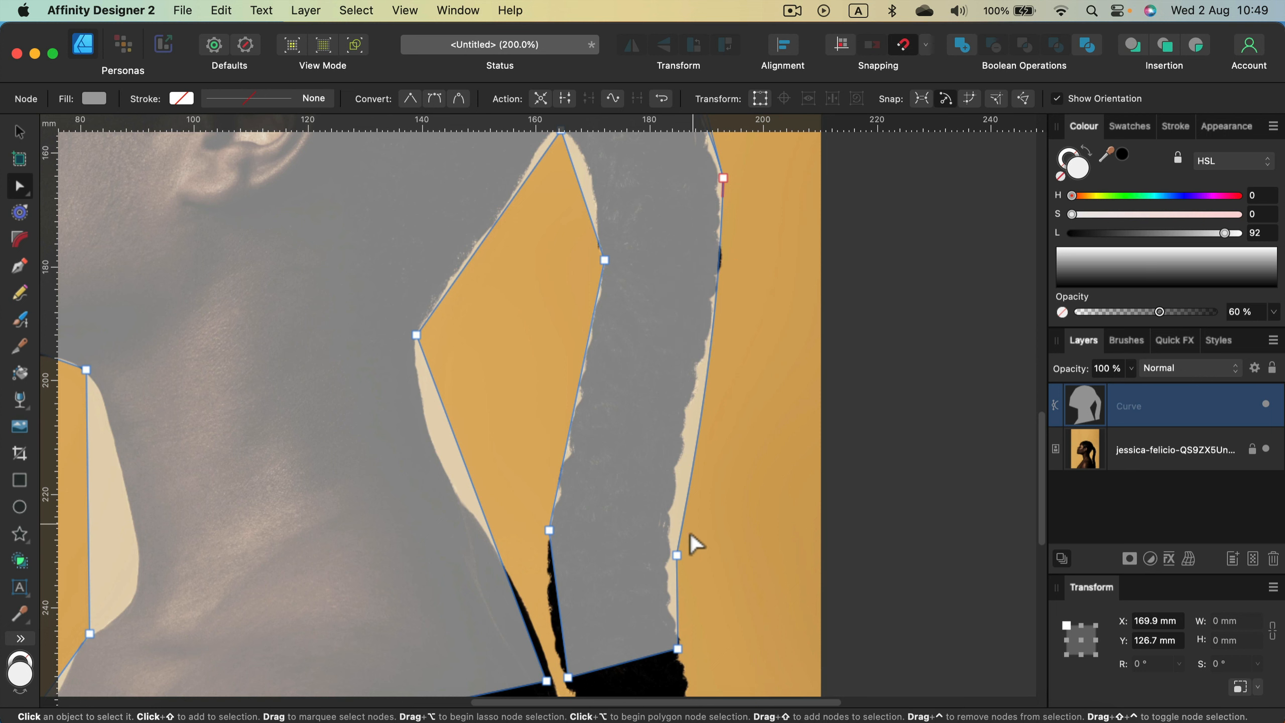
pyautogui.moveTo(677, 556); pyautogui.dragTo(673, 490)
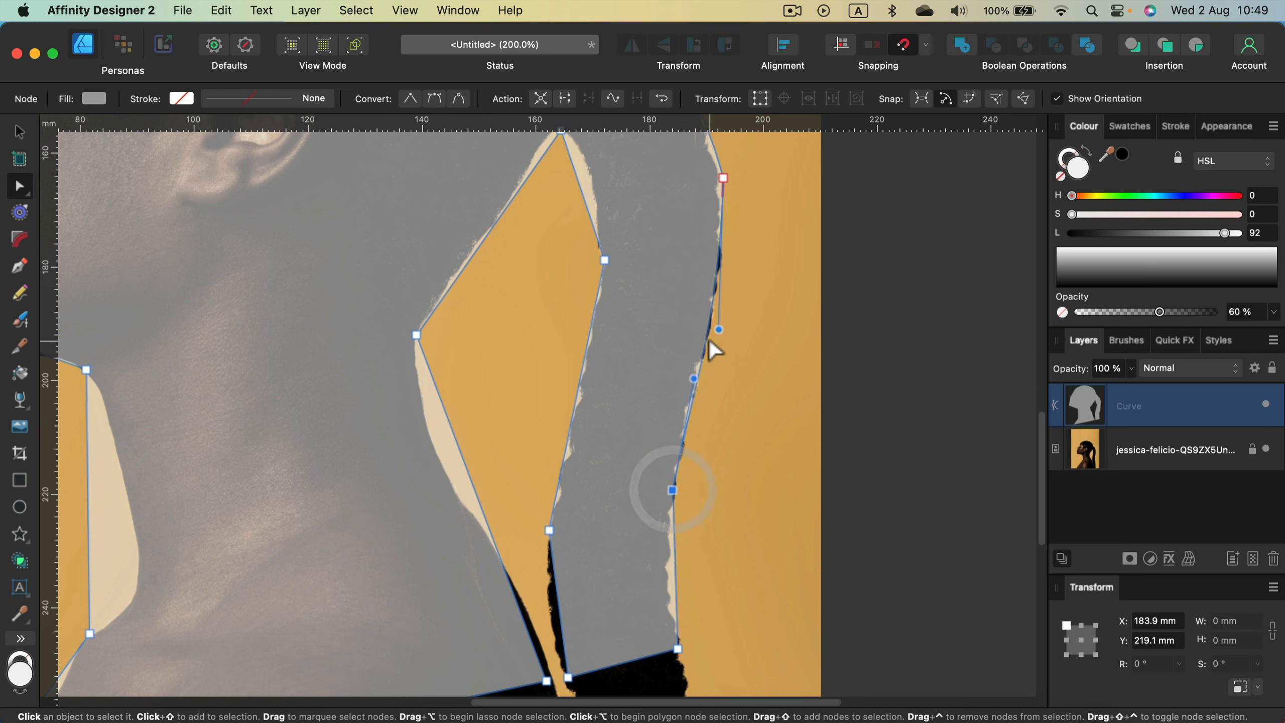
pyautogui.moveTo(705, 348); pyautogui.dragTo(710, 336)
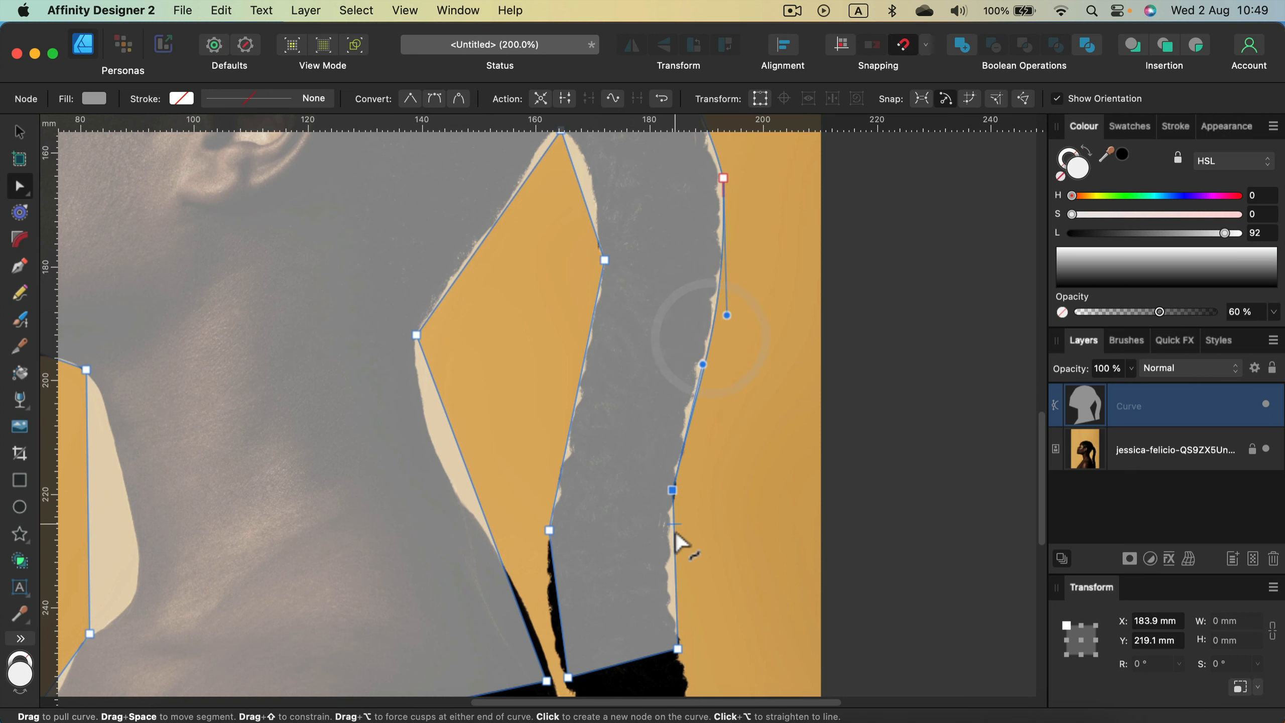
pyautogui.moveTo(676, 554); pyautogui.dragTo(670, 578)
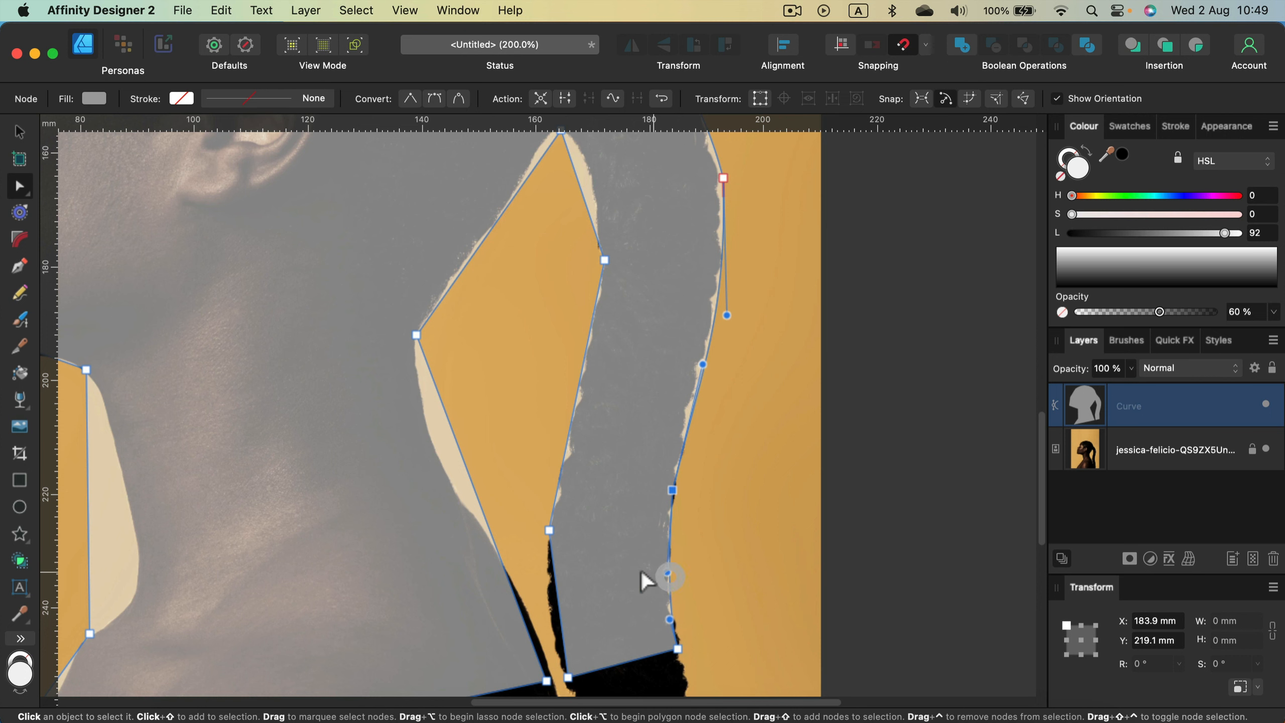
# Bend the segments along the ponytail's inner edge to follow the hair up to the top of the gap.
pyautogui.moveTo(557, 605); pyautogui.dragTo(550, 616)
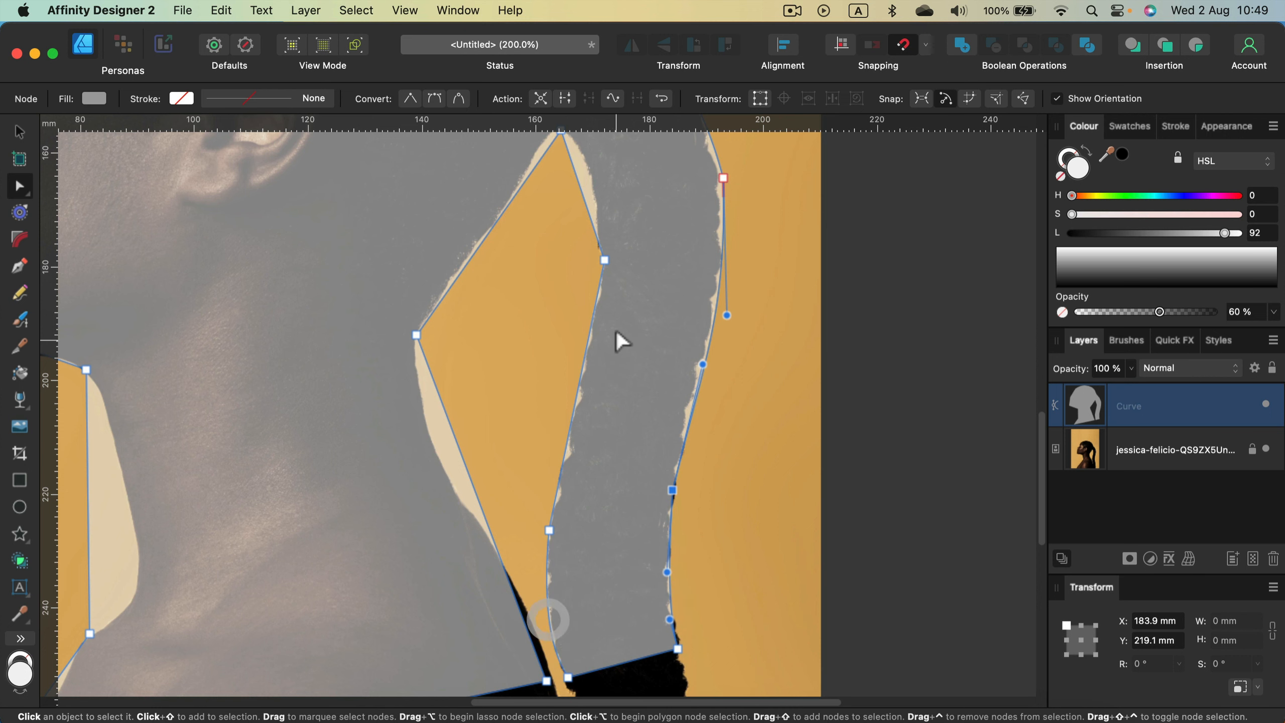
pyautogui.moveTo(590, 327); pyautogui.dragTo(593, 333)
pyautogui.scroll(5, 585, 304)
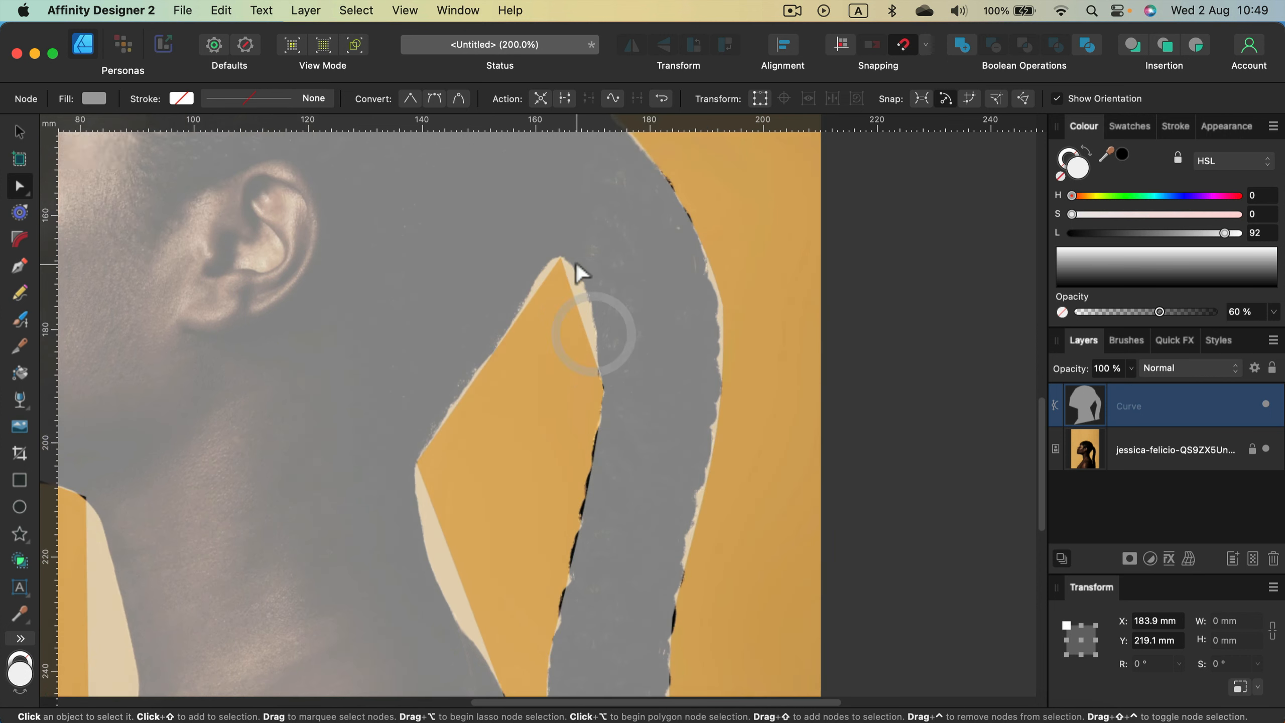
pyautogui.moveTo(586, 287); pyautogui.dragTo(534, 265)
# Add a smooth node between the gap's top and the nape, and bend the segment below the nape outward along the neck.
pyautogui.click(486, 344)
pyautogui.moveTo(485, 343); pyautogui.dragTo(430, 369)
pyautogui.scroll(-5, 484, 399)
pyautogui.scroll(-2, 484, 399)
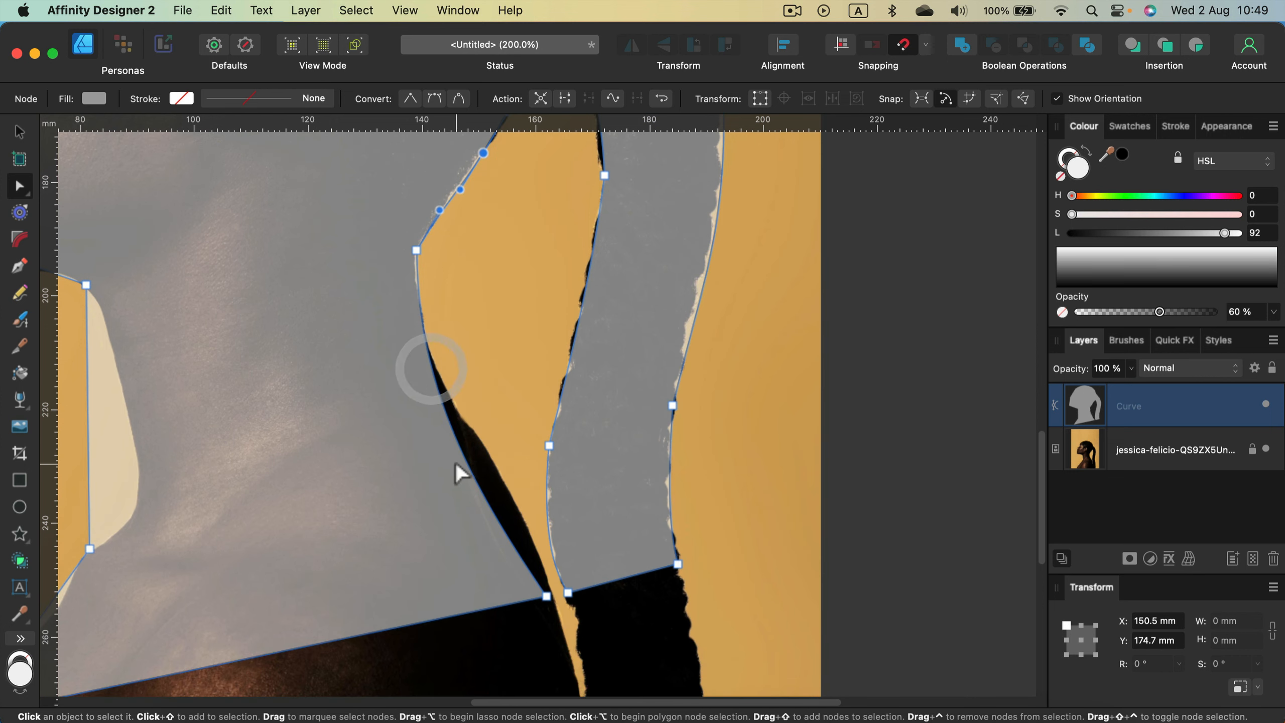
# Add a node on the upper back between nape and shoulder, and adjust the adjoining curves to follow the neck and back.
pyautogui.click(461, 452)
pyautogui.moveTo(461, 453); pyautogui.dragTo(478, 443)
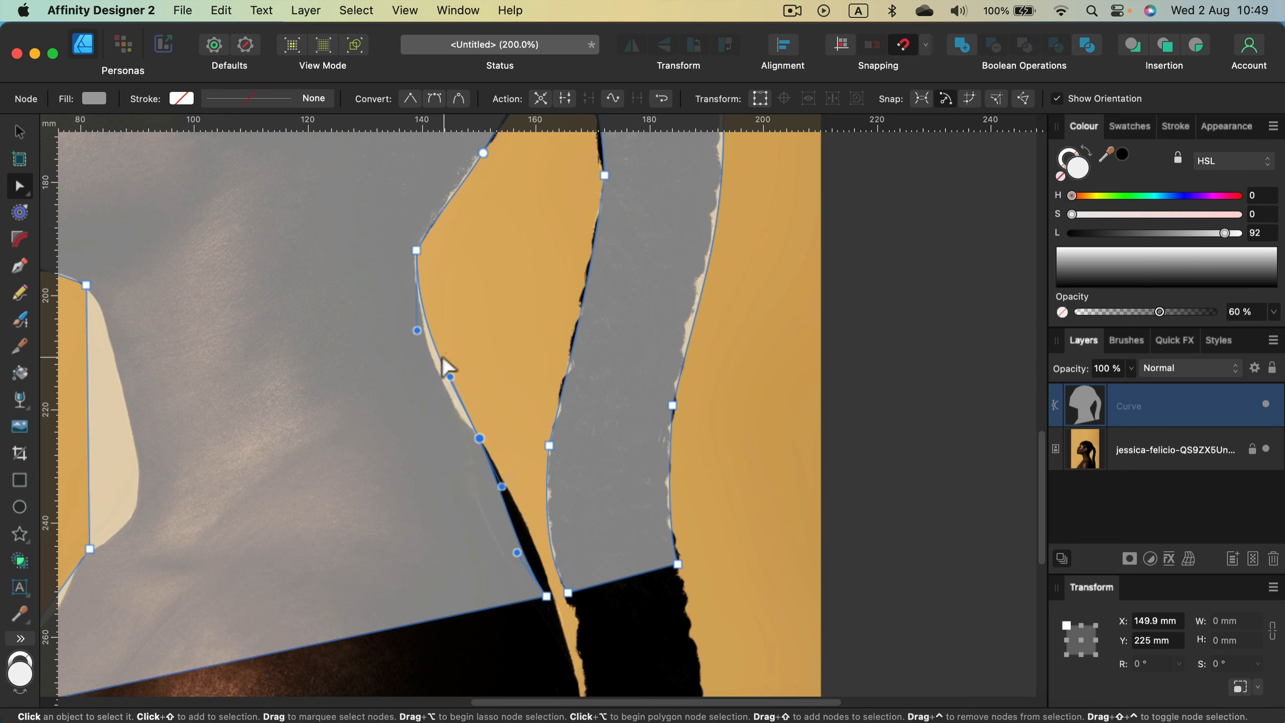
pyautogui.moveTo(444, 376); pyautogui.dragTo(433, 370)
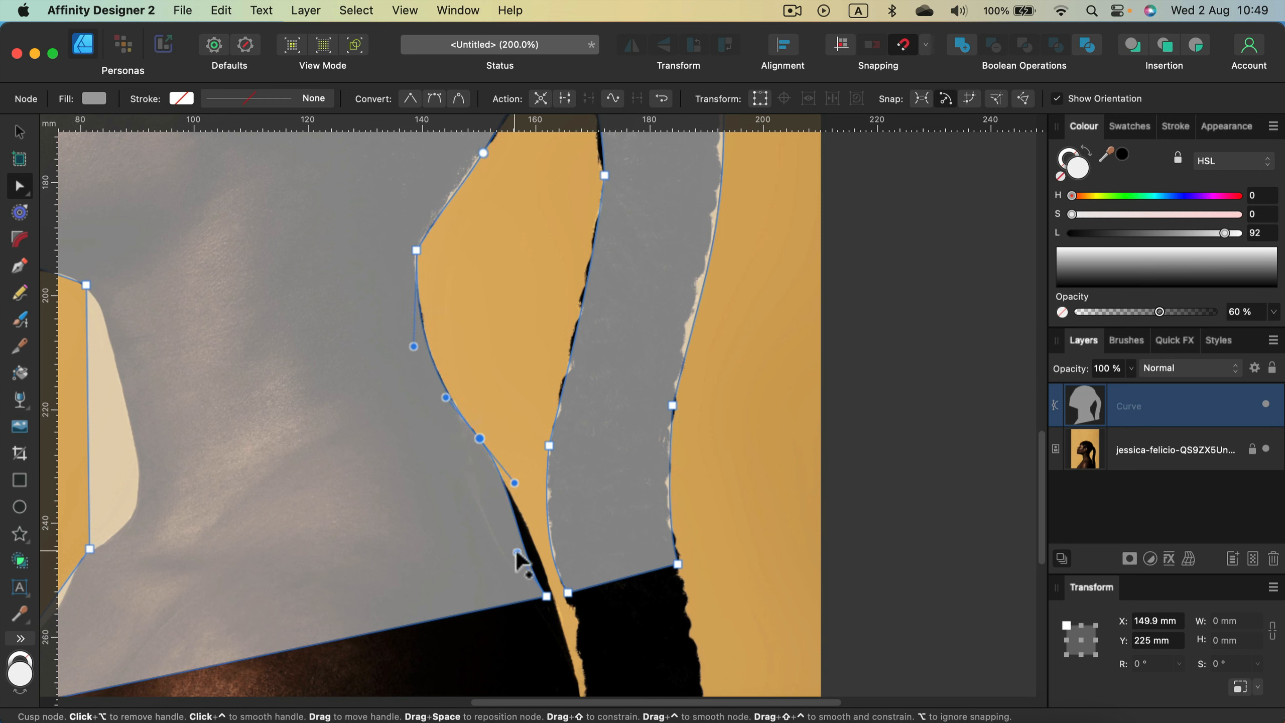
pyautogui.moveTo(521, 547); pyautogui.dragTo(546, 567)
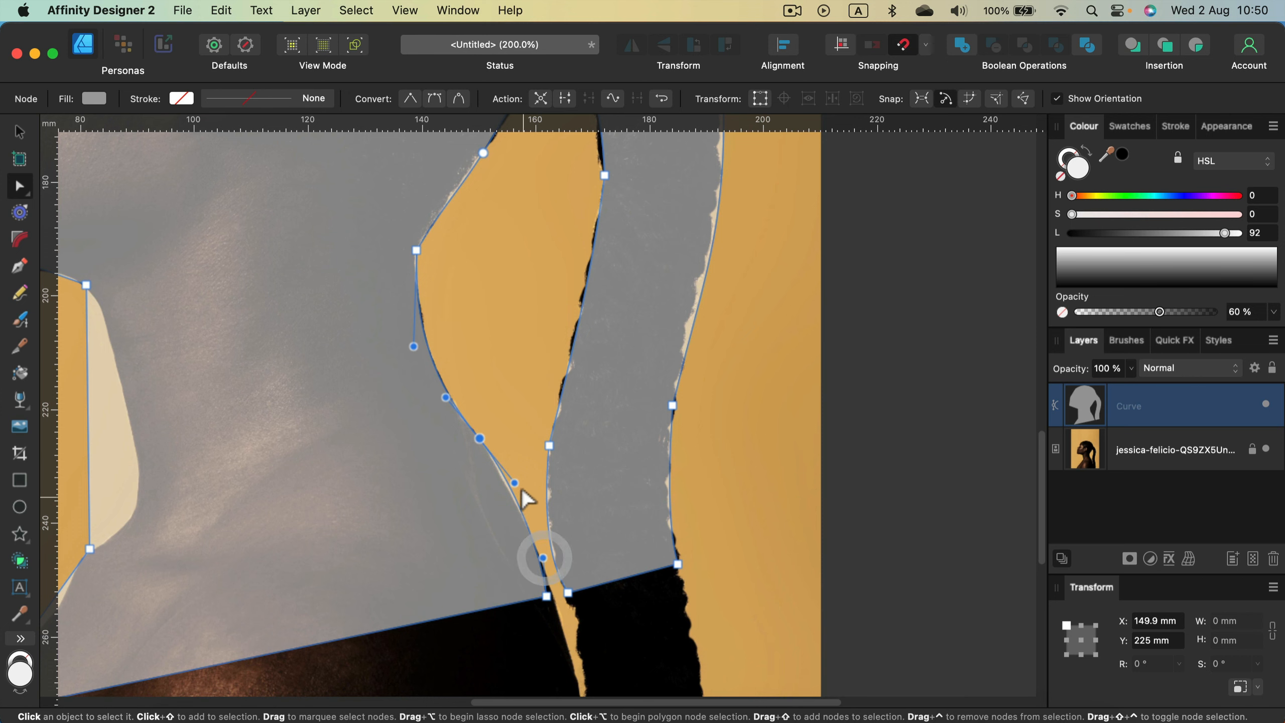
# Bend the segment from the neck base to the front shoulder along the skin, and curve the bottom edge across the shoulders downward.
pyautogui.press('space')
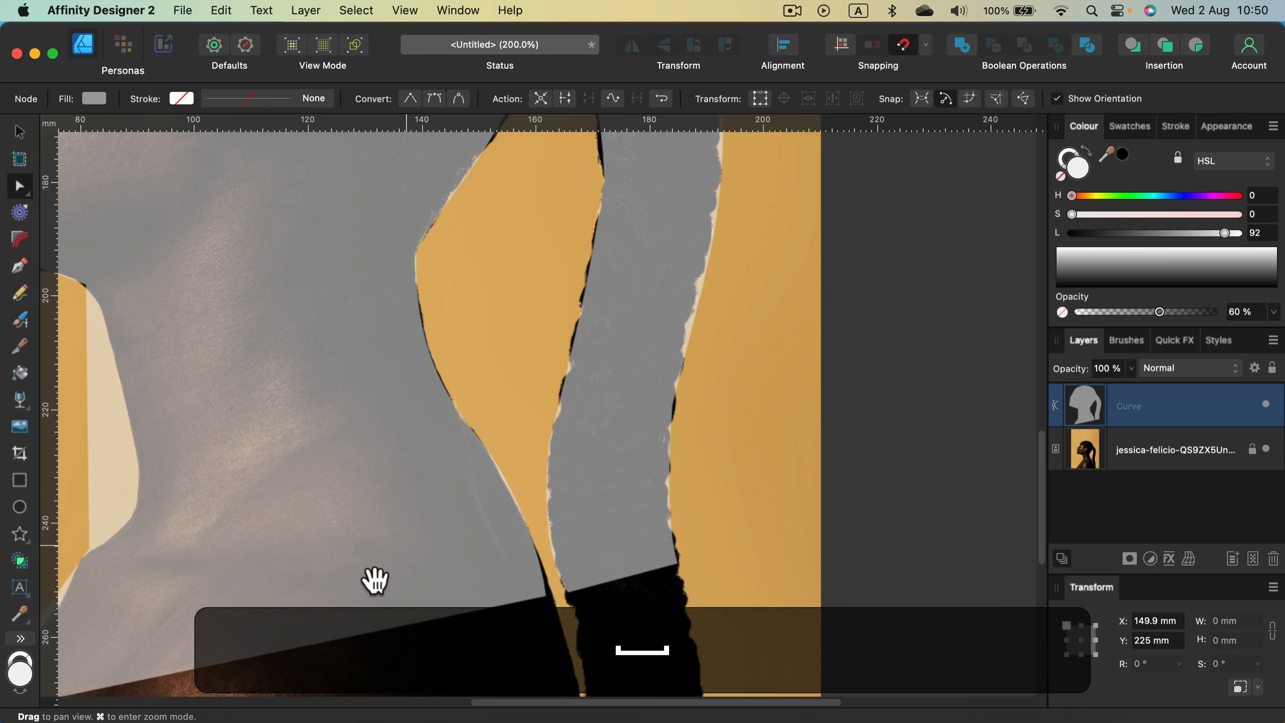
pyautogui.moveTo(347, 584); pyautogui.dragTo(525, 499)
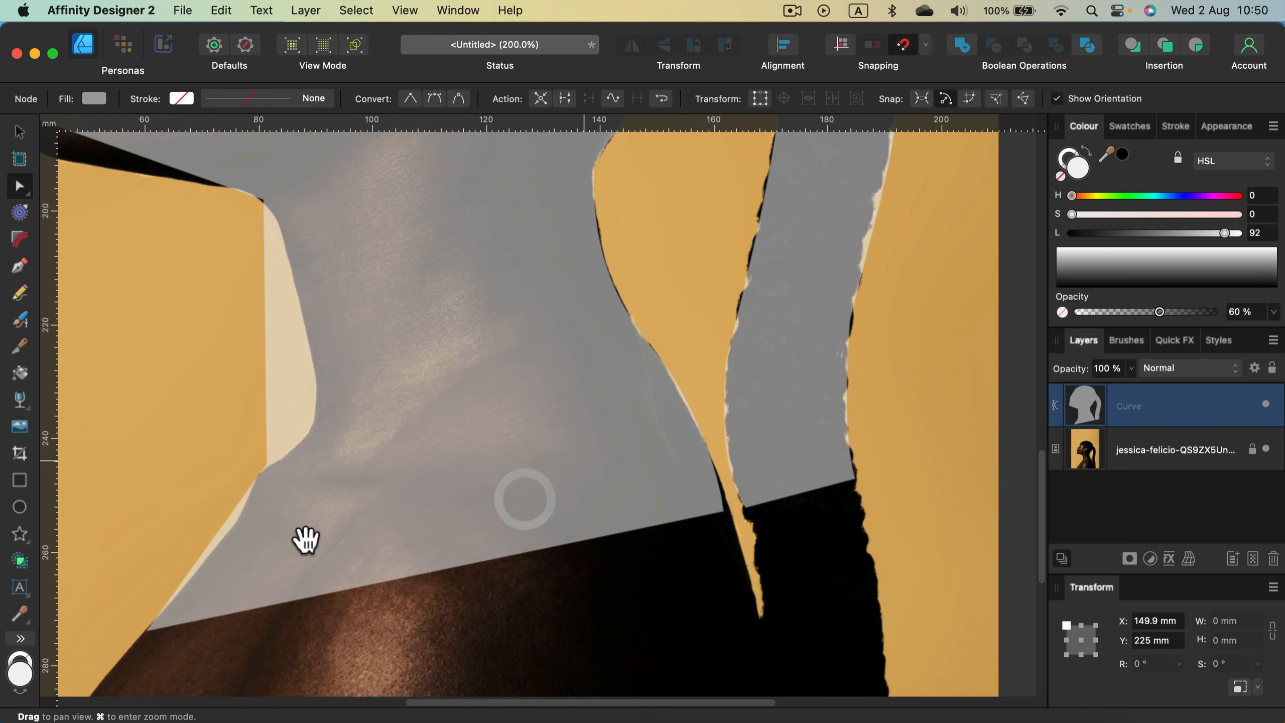
pyautogui.moveTo(253, 557); pyautogui.dragTo(544, 460)
pyautogui.press('space')
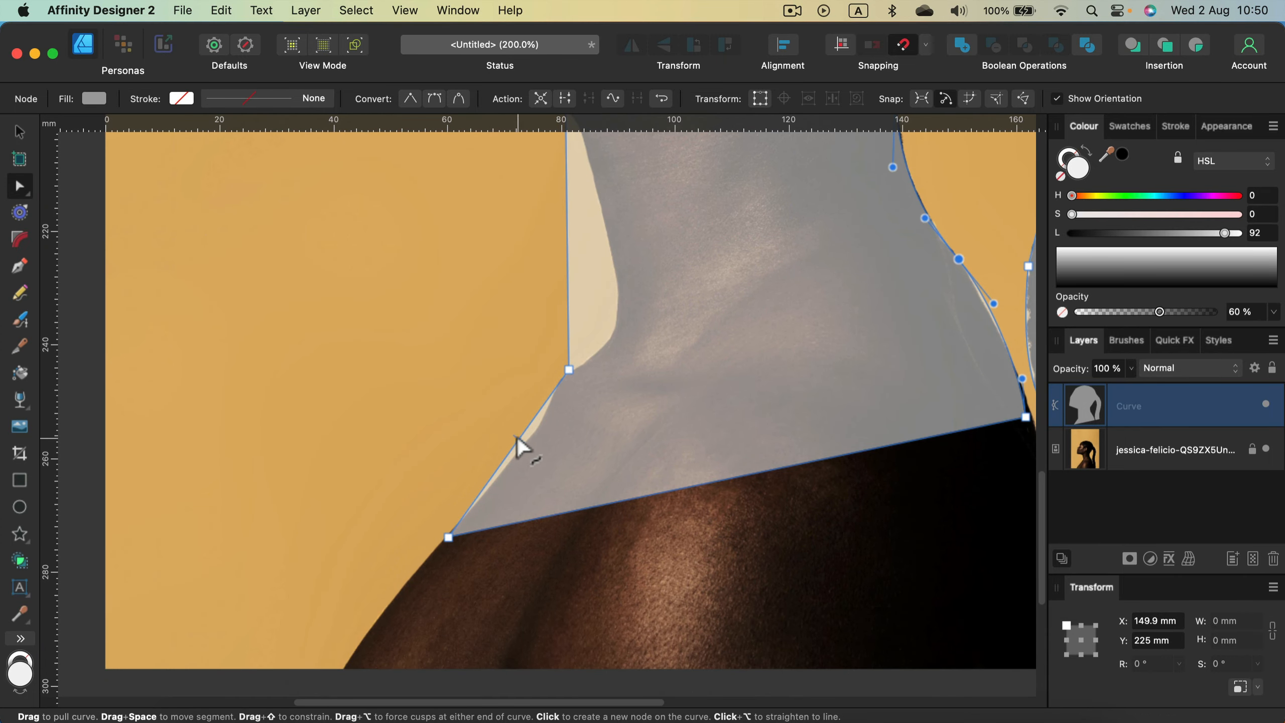
pyautogui.moveTo(518, 436); pyautogui.dragTo(524, 434)
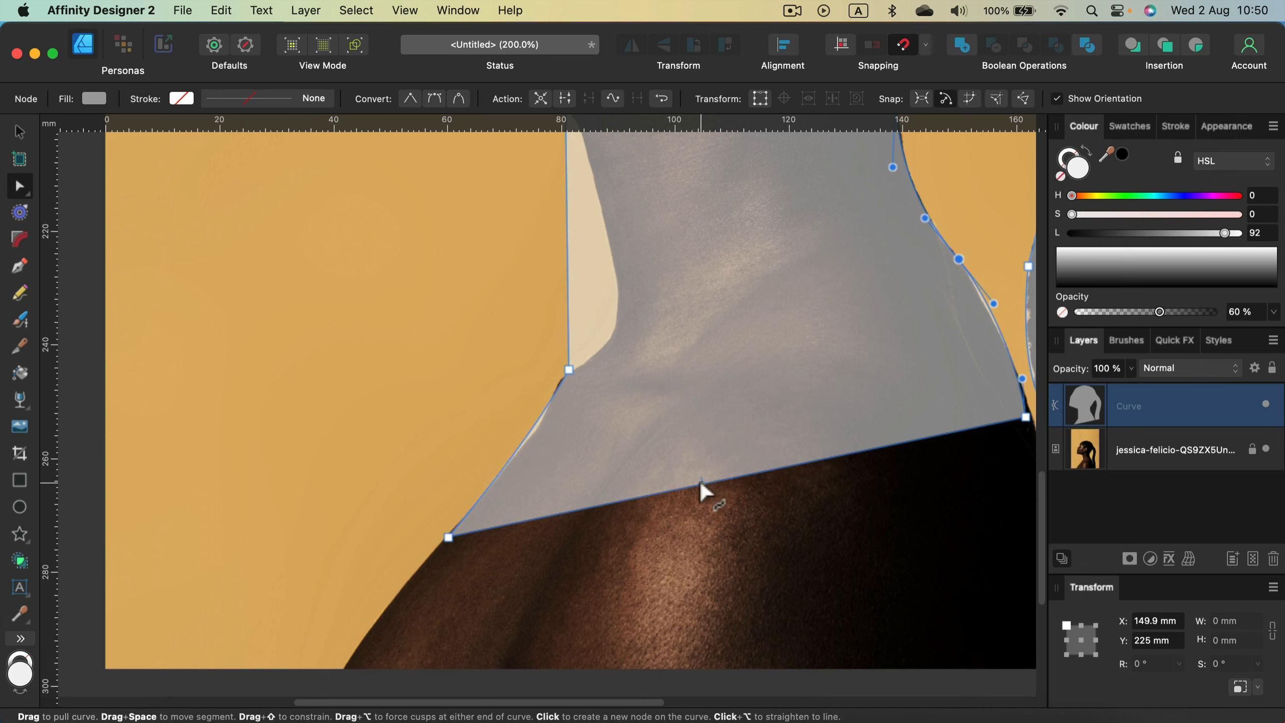
pyautogui.moveTo(717, 476); pyautogui.dragTo(737, 511)
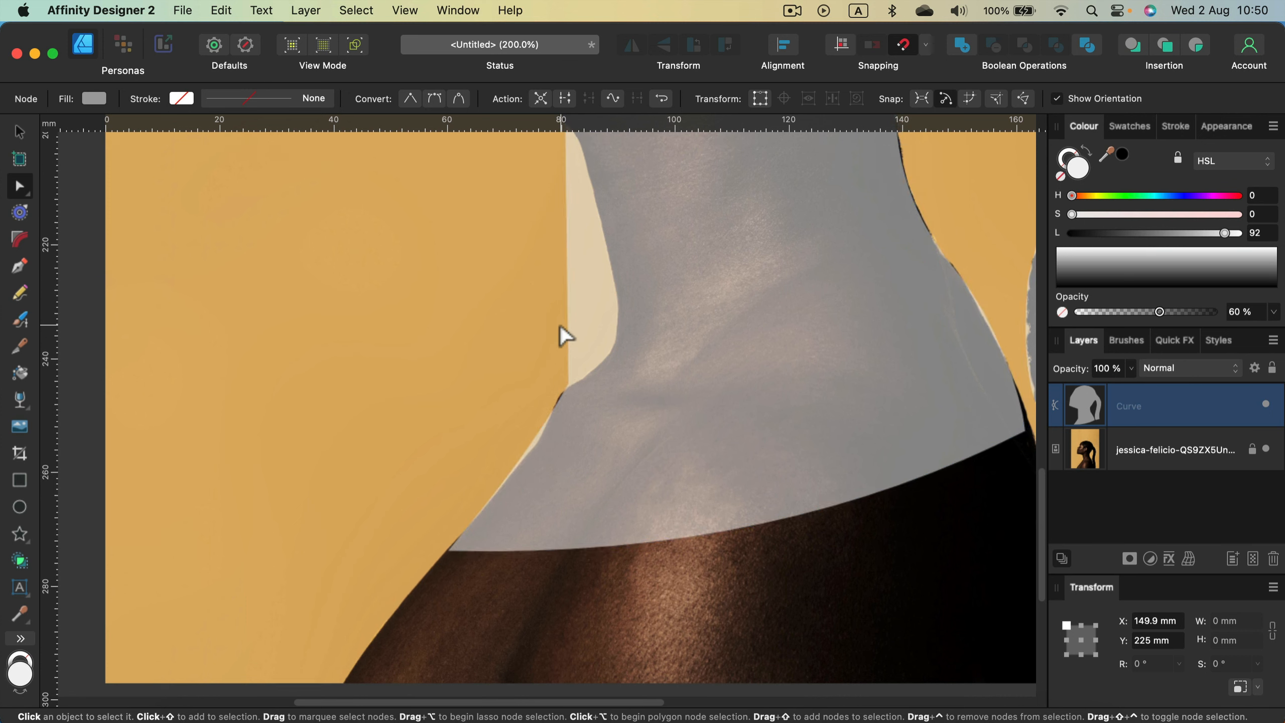
# Bend the segment down the front of the neck inward along the throat, and refine the node at the neck base.
pyautogui.scroll(3, 560, 324)
pyautogui.moveTo(566, 341); pyautogui.dragTo(601, 319)
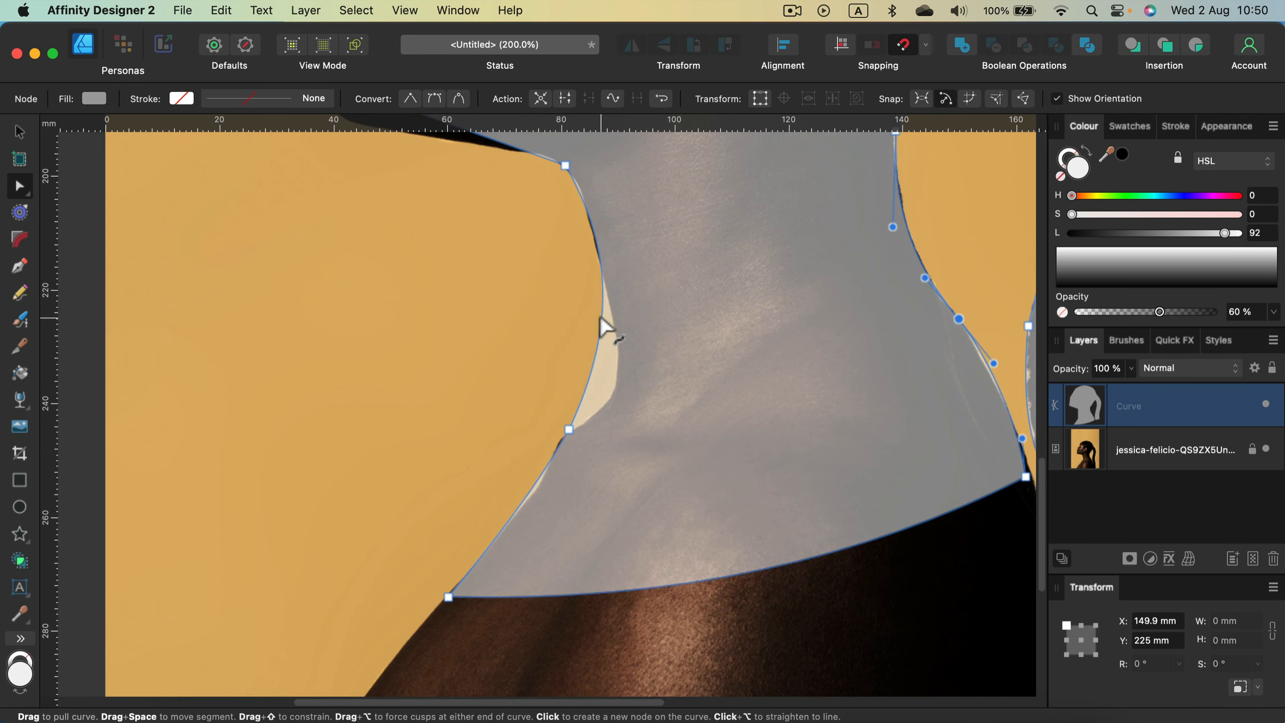
pyautogui.moveTo(615, 372); pyautogui.dragTo(615, 372)
pyautogui.moveTo(570, 429); pyautogui.dragTo(563, 434)
pyautogui.moveTo(617, 291); pyautogui.dragTo(630, 314)
# Bend the segment under the jaw to follow the chin, adjusting the handles at the chin and the top of the throat.
pyautogui.press('space')
pyautogui.moveTo(507, 239); pyautogui.dragTo(625, 489)
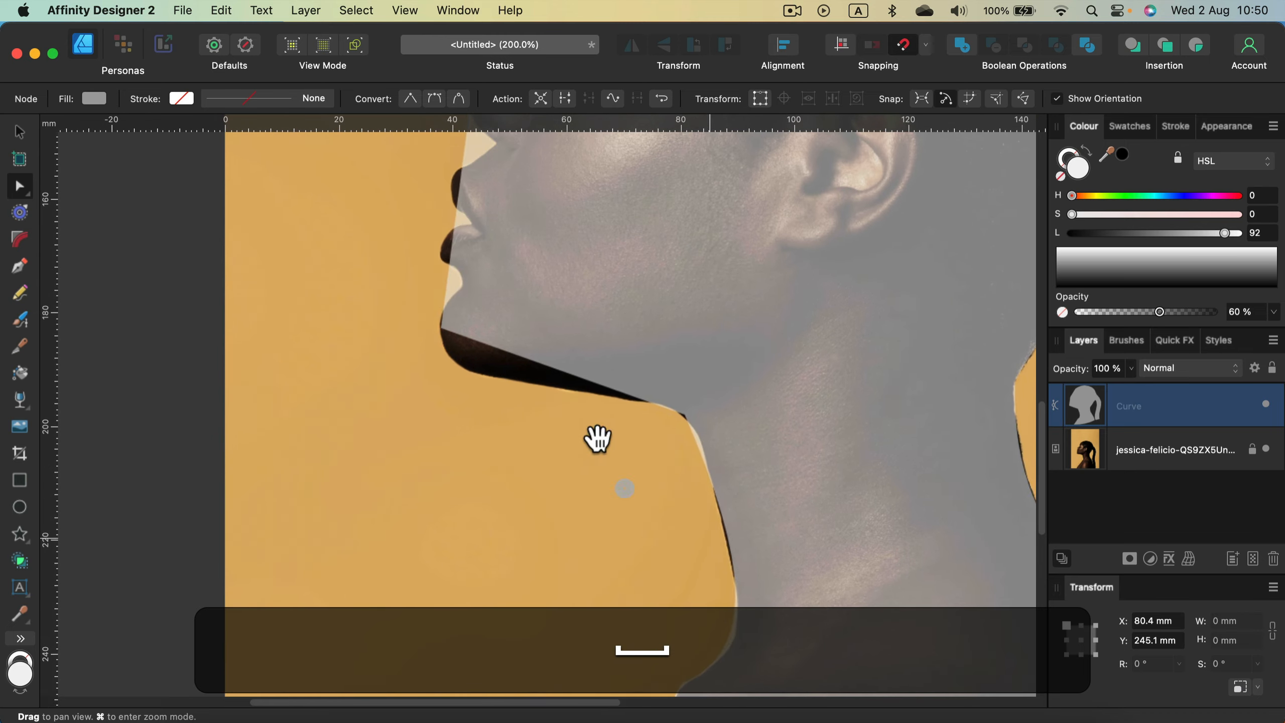
pyautogui.moveTo(540, 369); pyautogui.dragTo(485, 385)
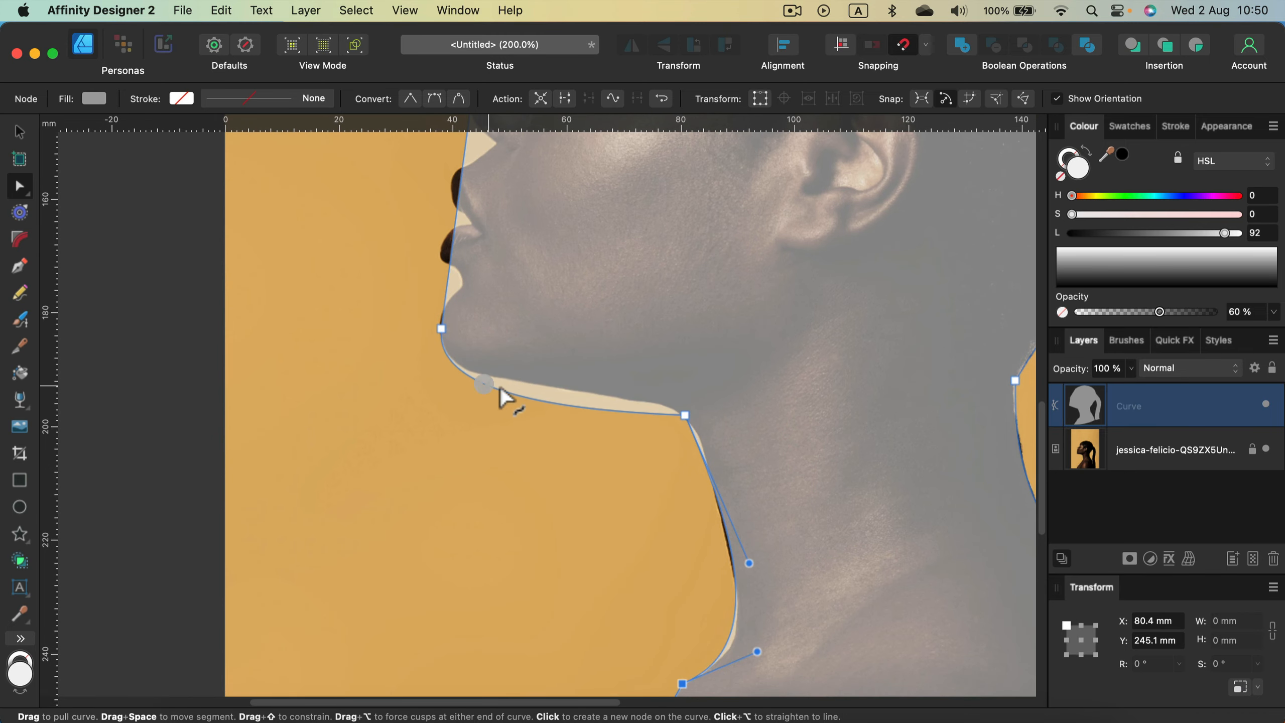
pyautogui.click(685, 416)
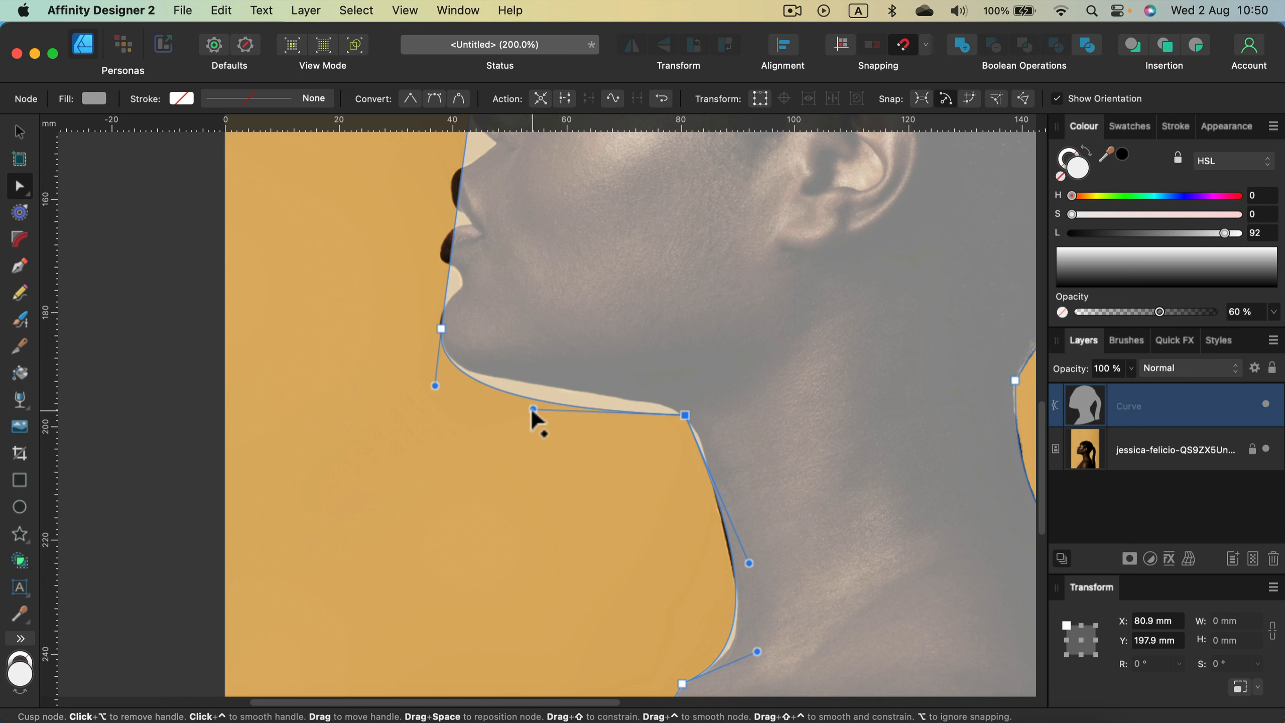
pyautogui.moveTo(533, 409); pyautogui.dragTo(641, 400)
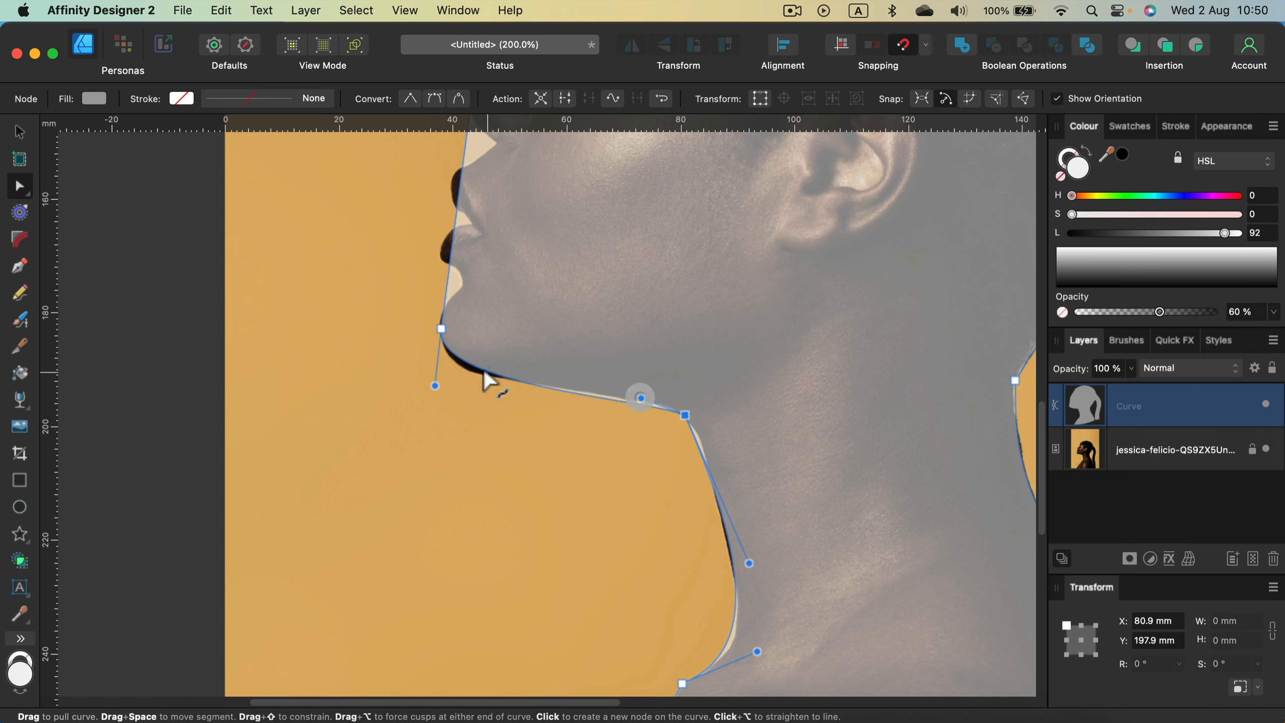
pyautogui.moveTo(435, 385); pyautogui.dragTo(434, 403)
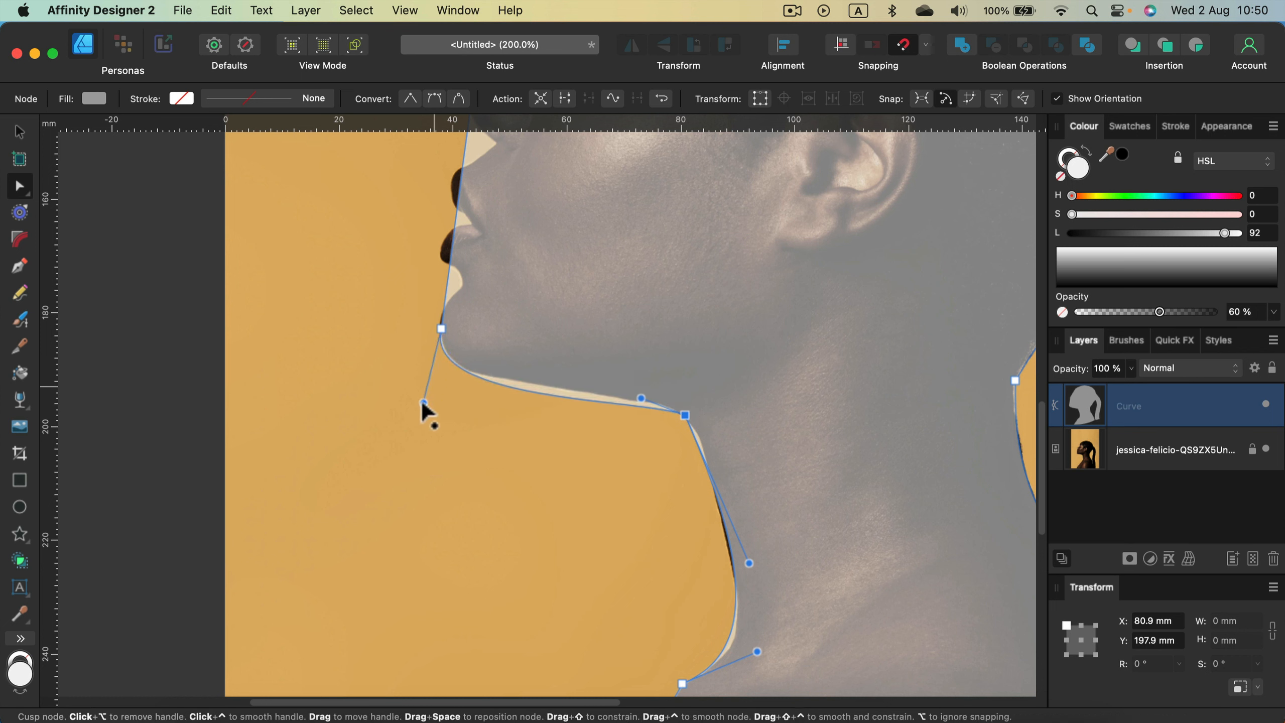
pyautogui.moveTo(641, 399); pyautogui.dragTo(658, 389)
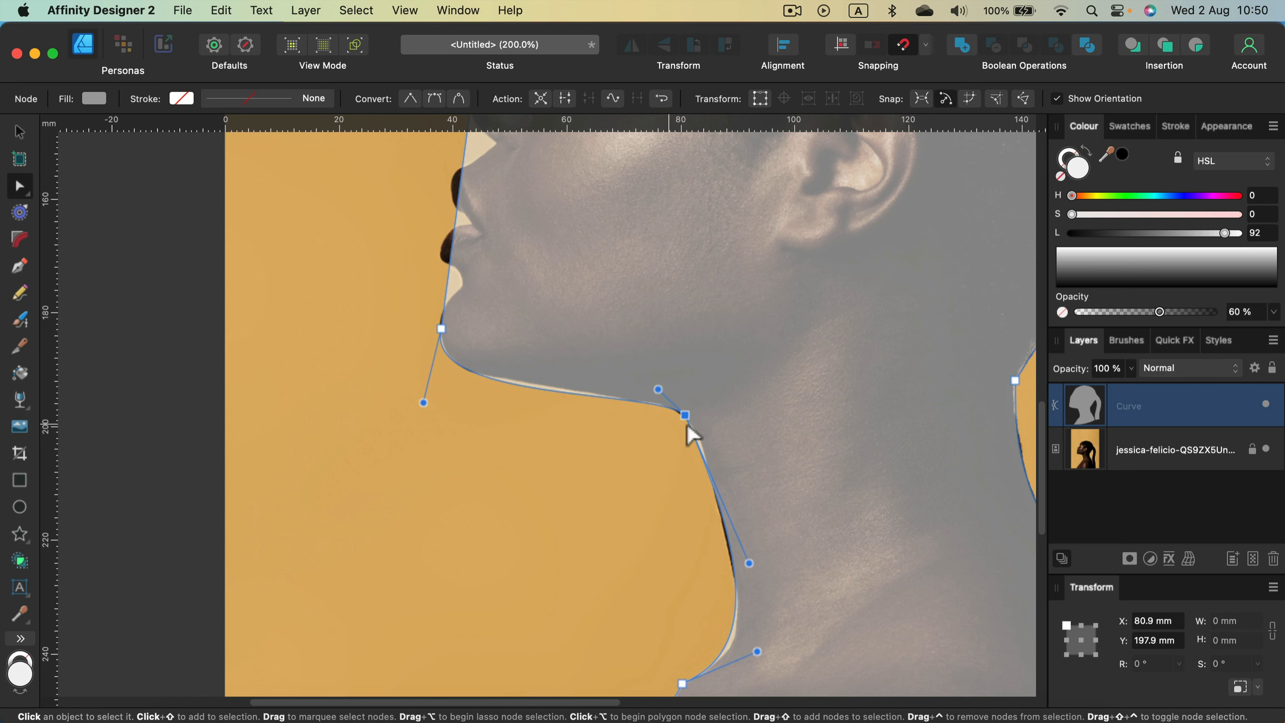
# Add nodes on the segment between nose and chin and position them at the foremost points of the upper and lower lips.
pyautogui.moveTo(707, 581)
pyautogui.mouseDown()
pyautogui.moveTo(689, 362)
pyautogui.moveTo(641, 633)
pyautogui.mouseUp()
pyautogui.moveTo(556, 403); pyautogui.dragTo(637, 506)
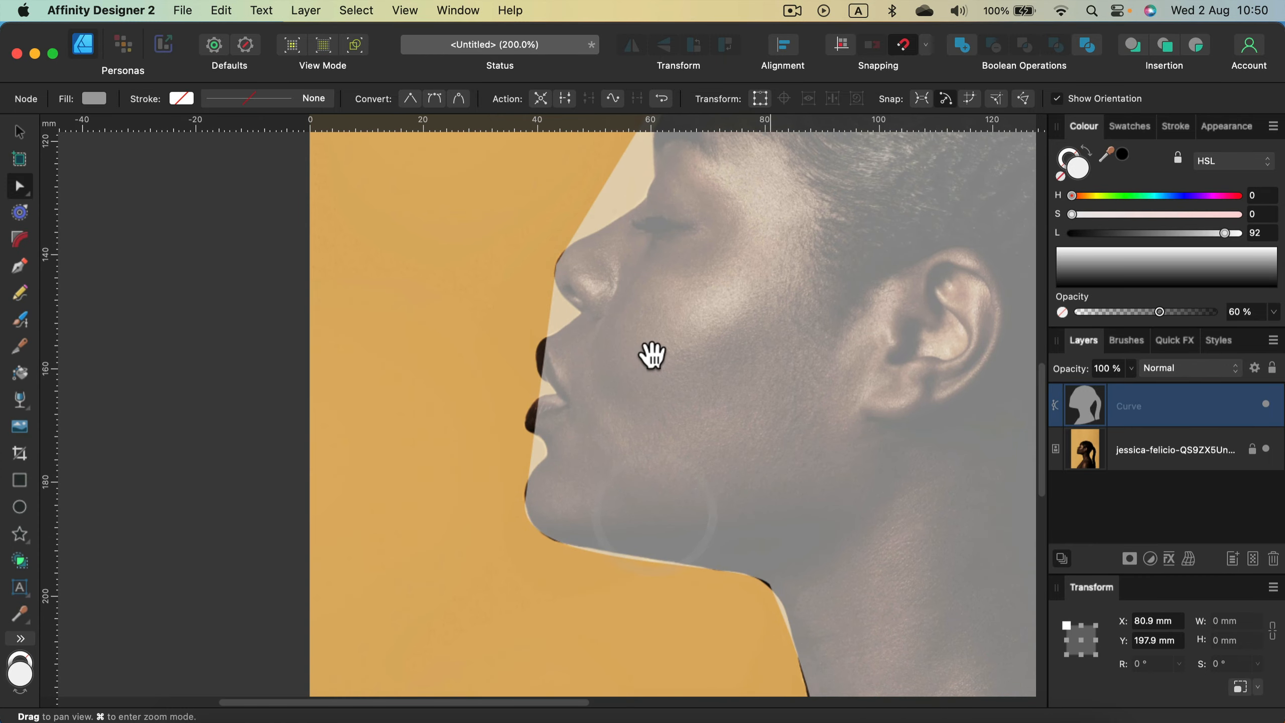
pyautogui.moveTo(651, 356); pyautogui.dragTo(688, 400)
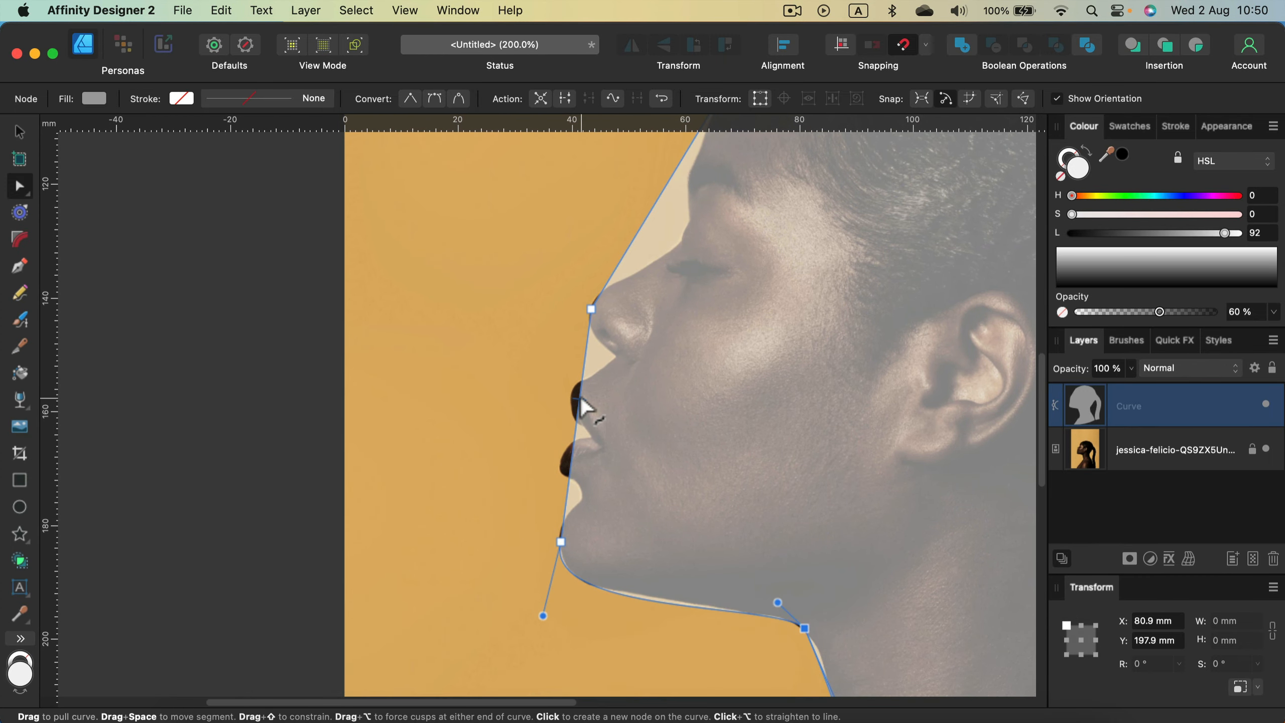
pyautogui.click(573, 399)
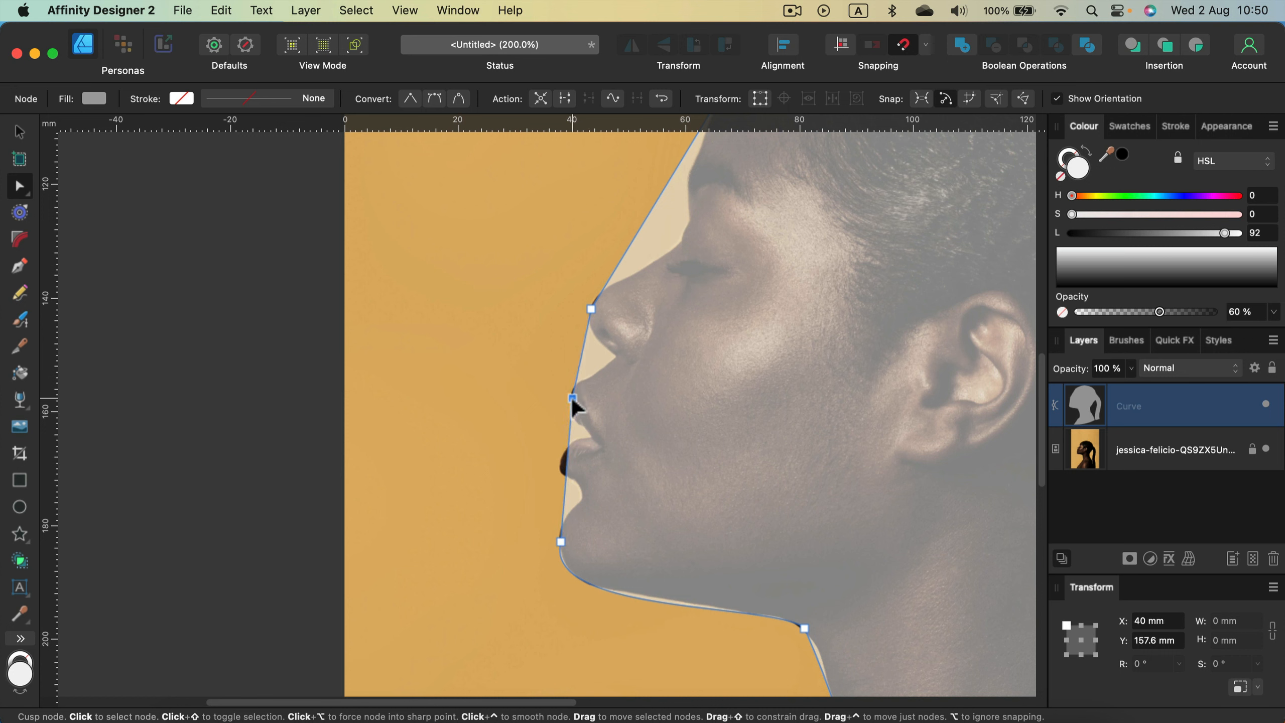
pyautogui.click(566, 462)
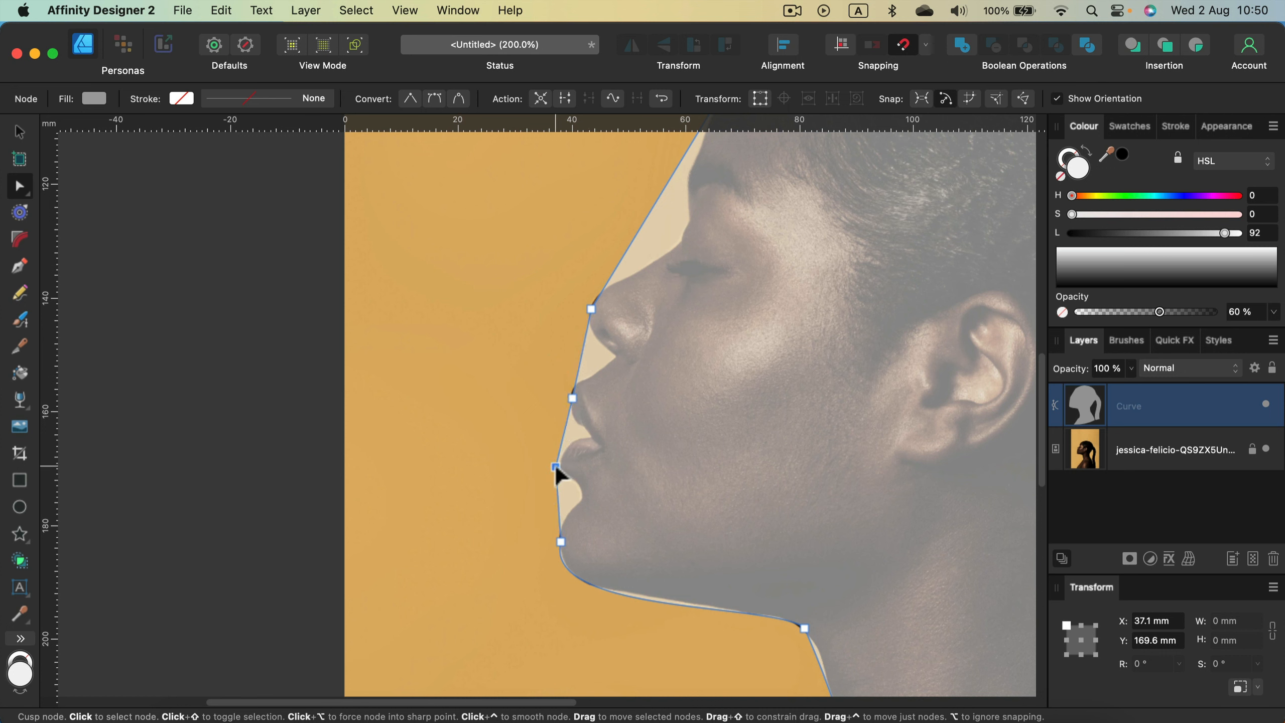
pyautogui.moveTo(563, 469); pyautogui.dragTo(559, 463)
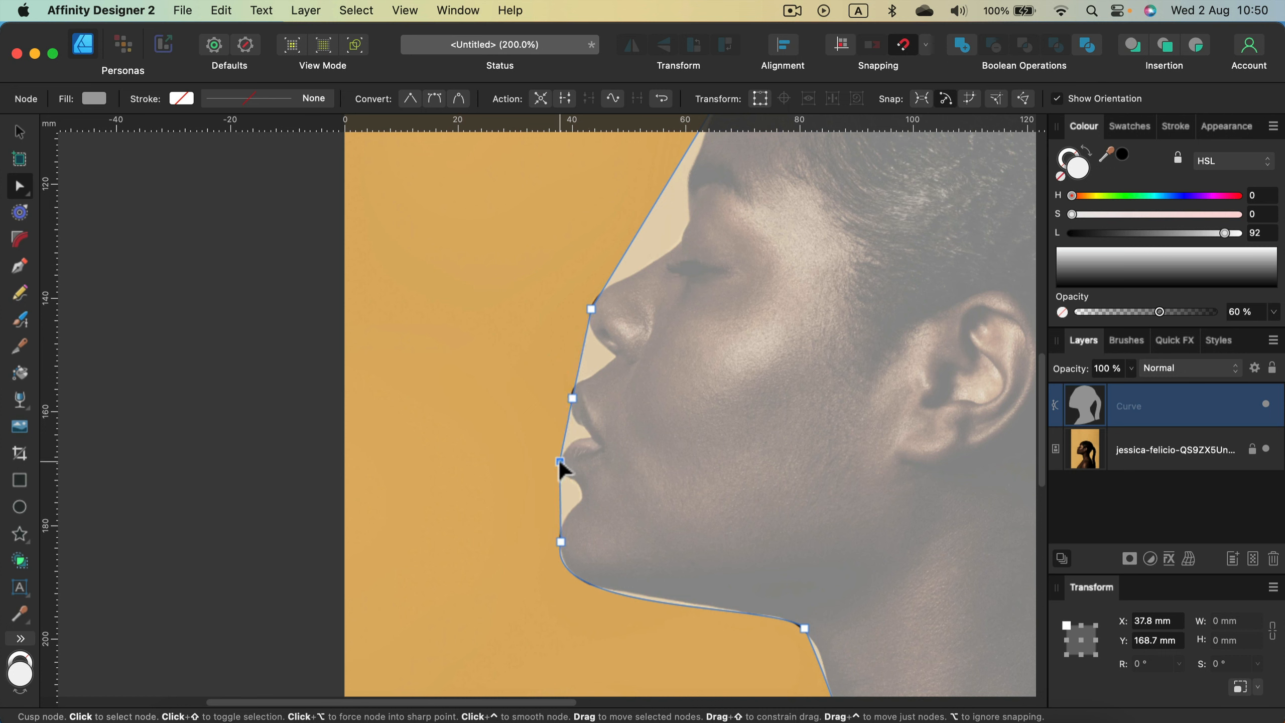
pyautogui.click(560, 462)
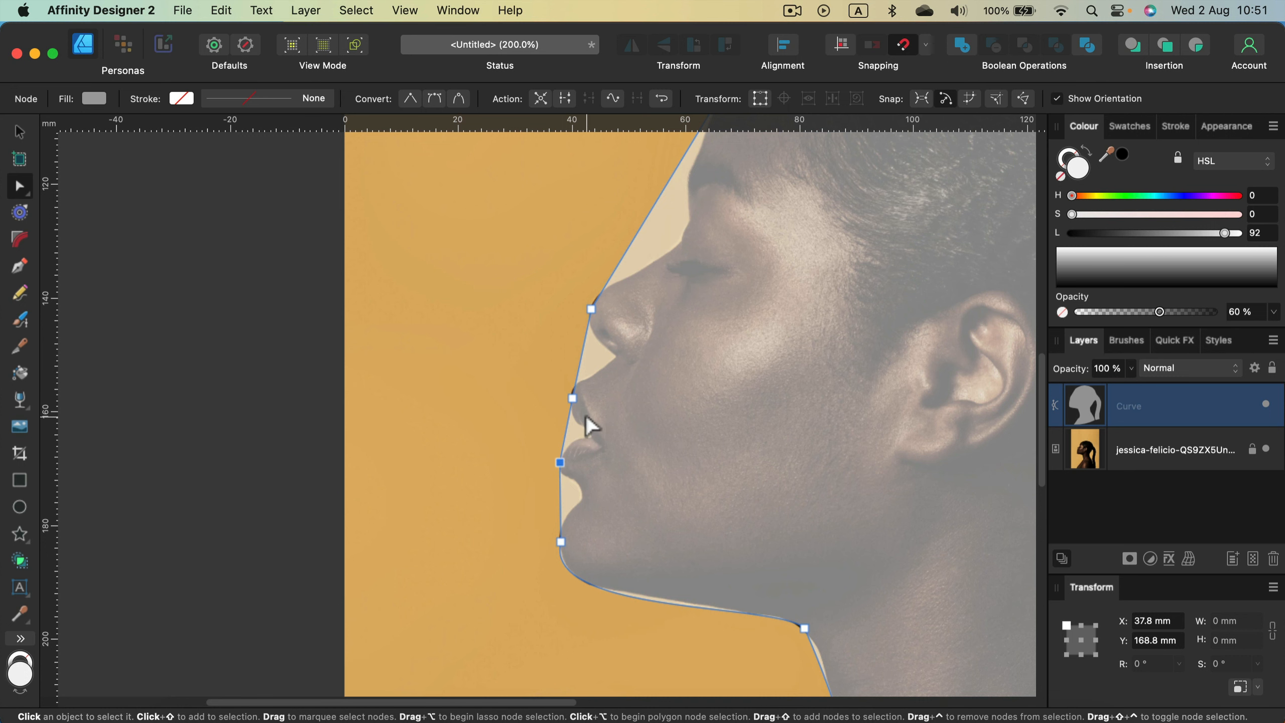
pyautogui.press('super+equal')
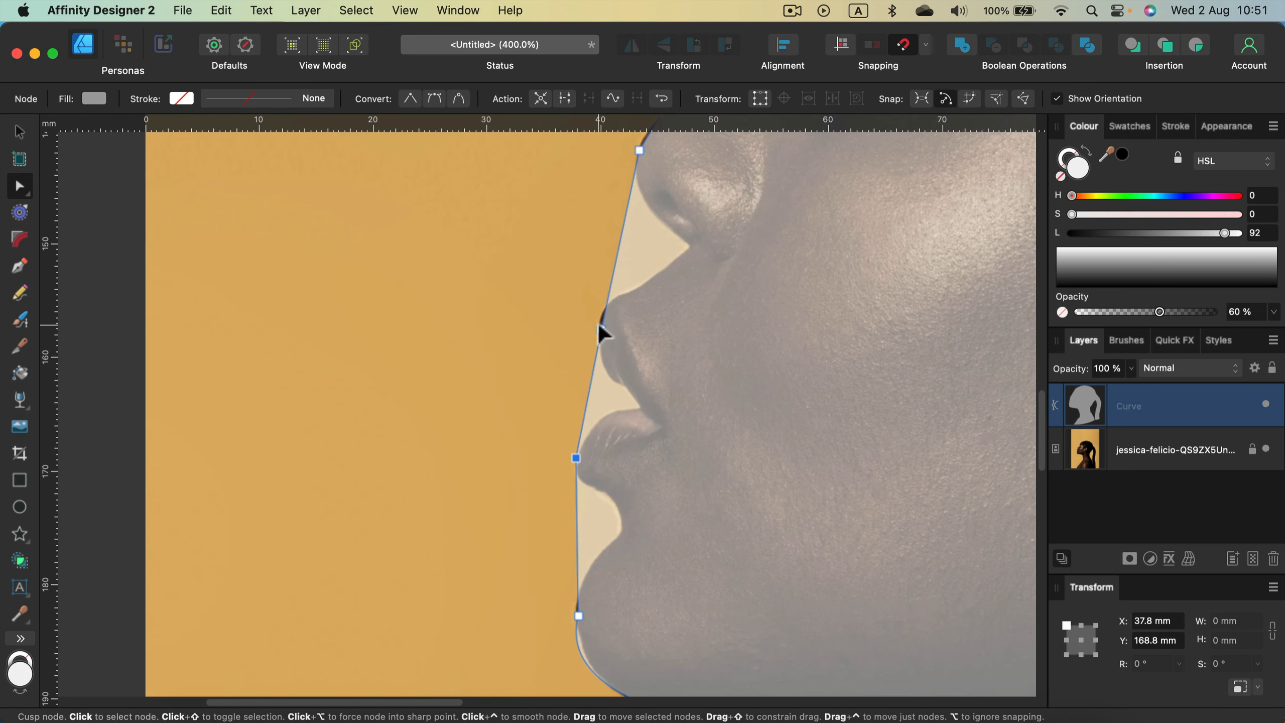
pyautogui.moveTo(601, 330); pyautogui.dragTo(598, 319)
# Add a node between the lips, move it into the mouth opening, and bend the adjoining segments along both lips.
pyautogui.click(585, 391)
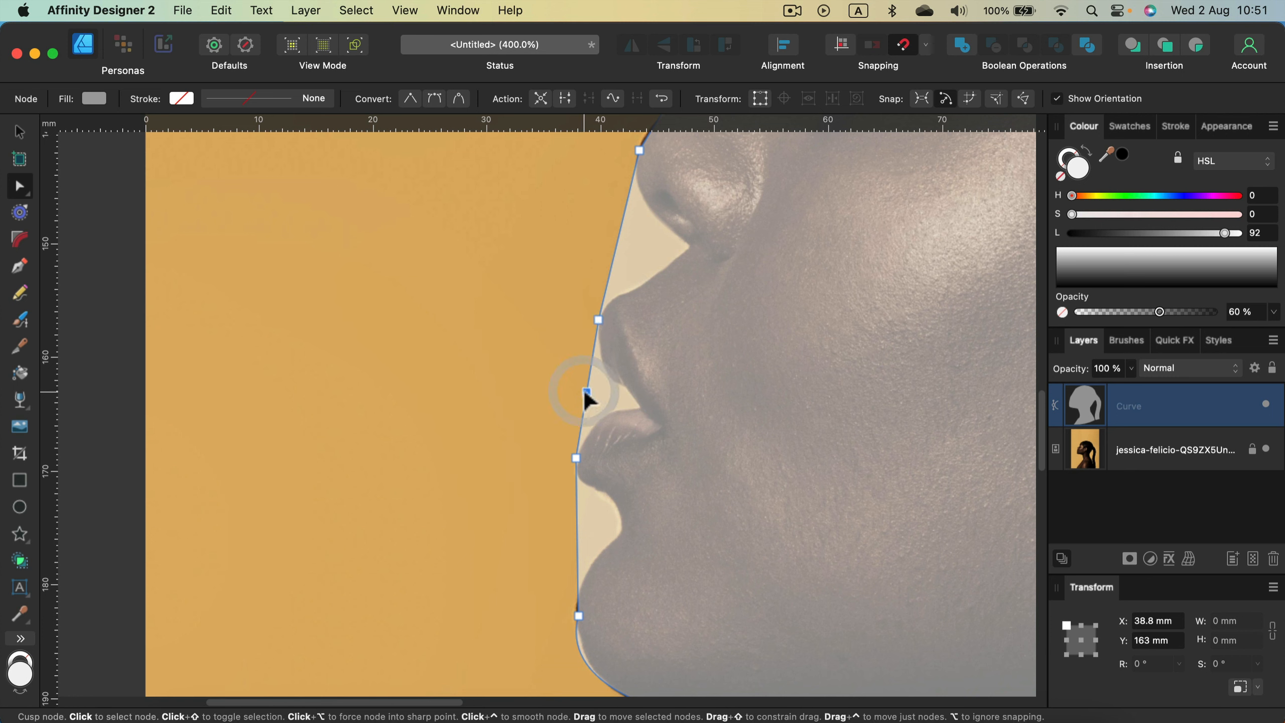
pyautogui.moveTo(634, 406); pyautogui.dragTo(601, 416)
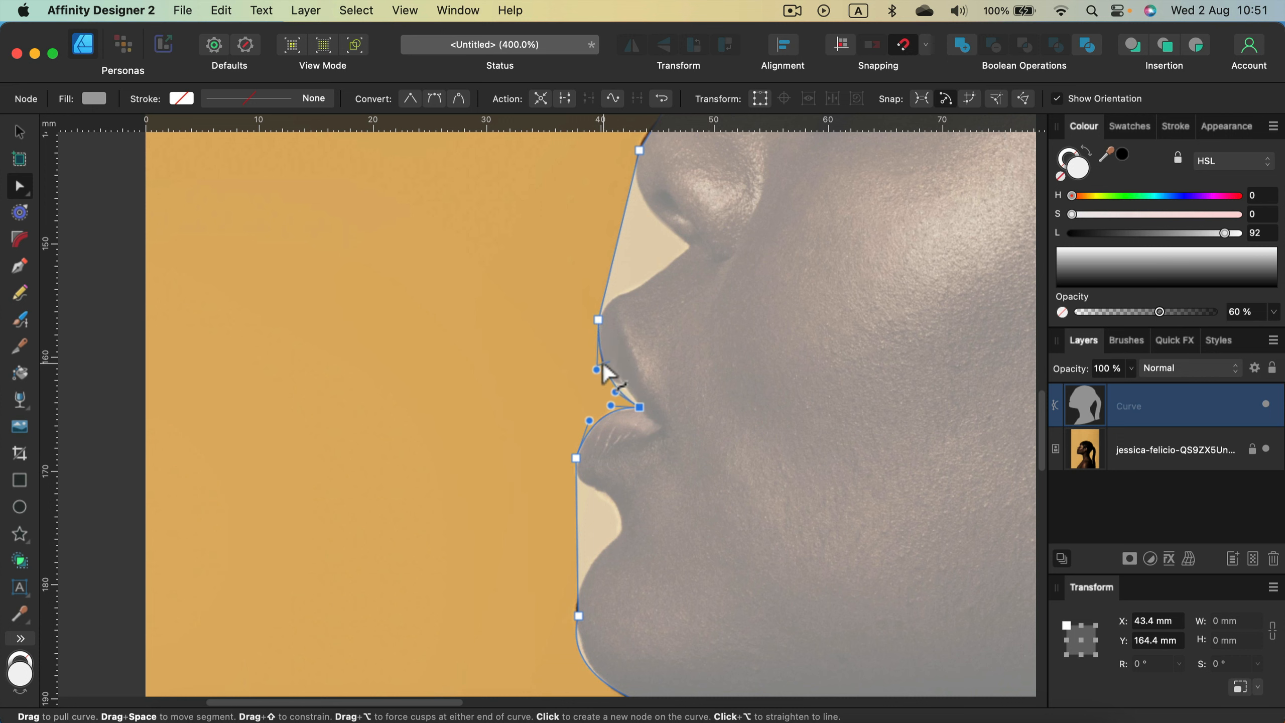
pyautogui.moveTo(606, 372); pyautogui.dragTo(617, 401)
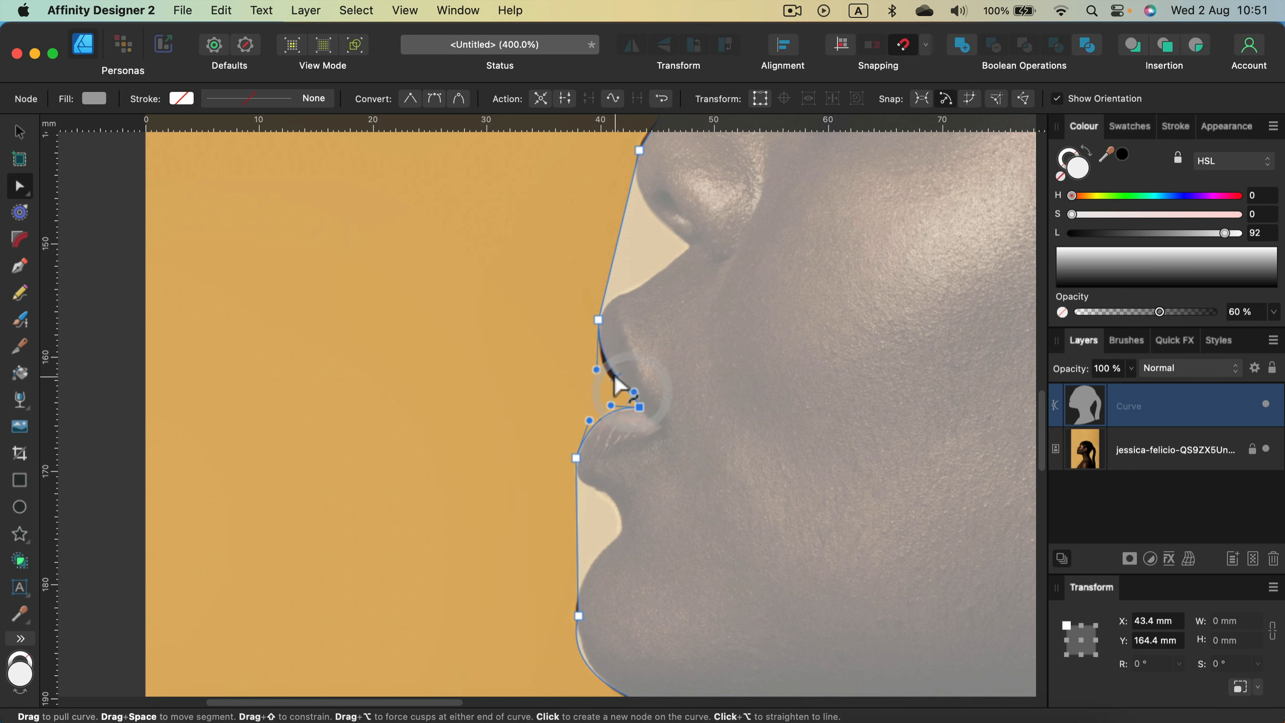
pyautogui.moveTo(612, 387); pyautogui.dragTo(611, 391)
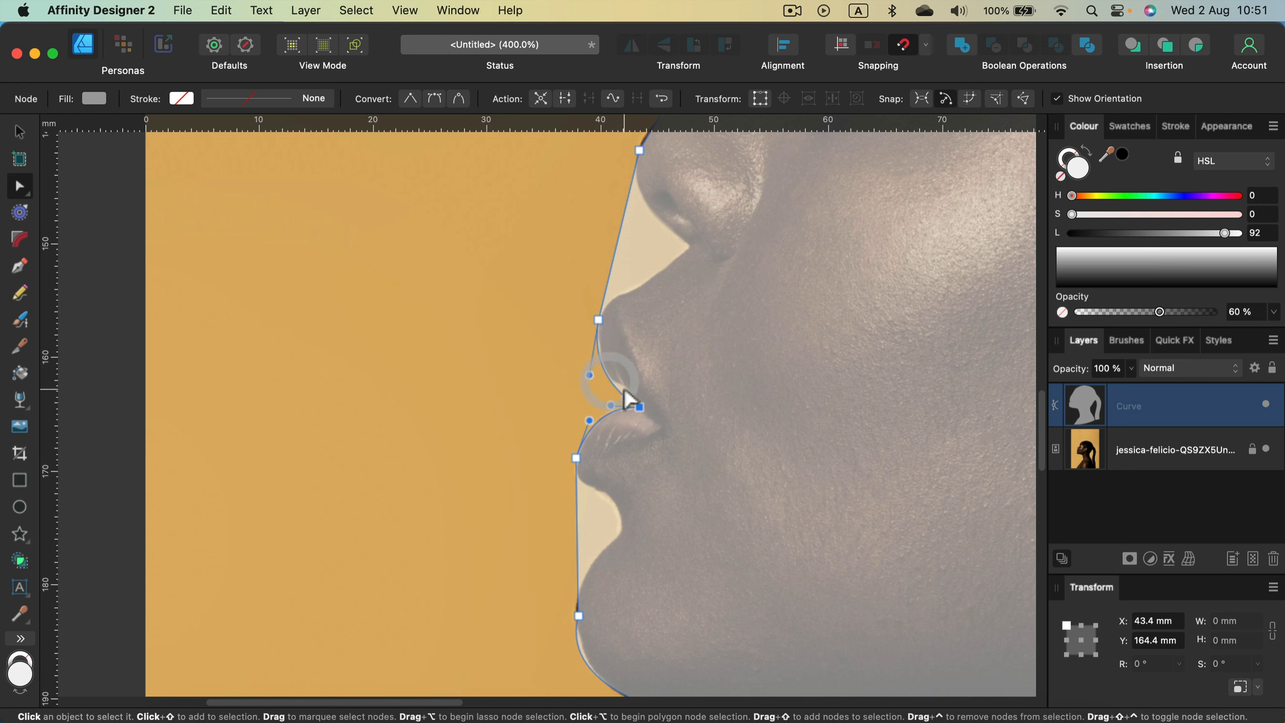
pyautogui.click(587, 383)
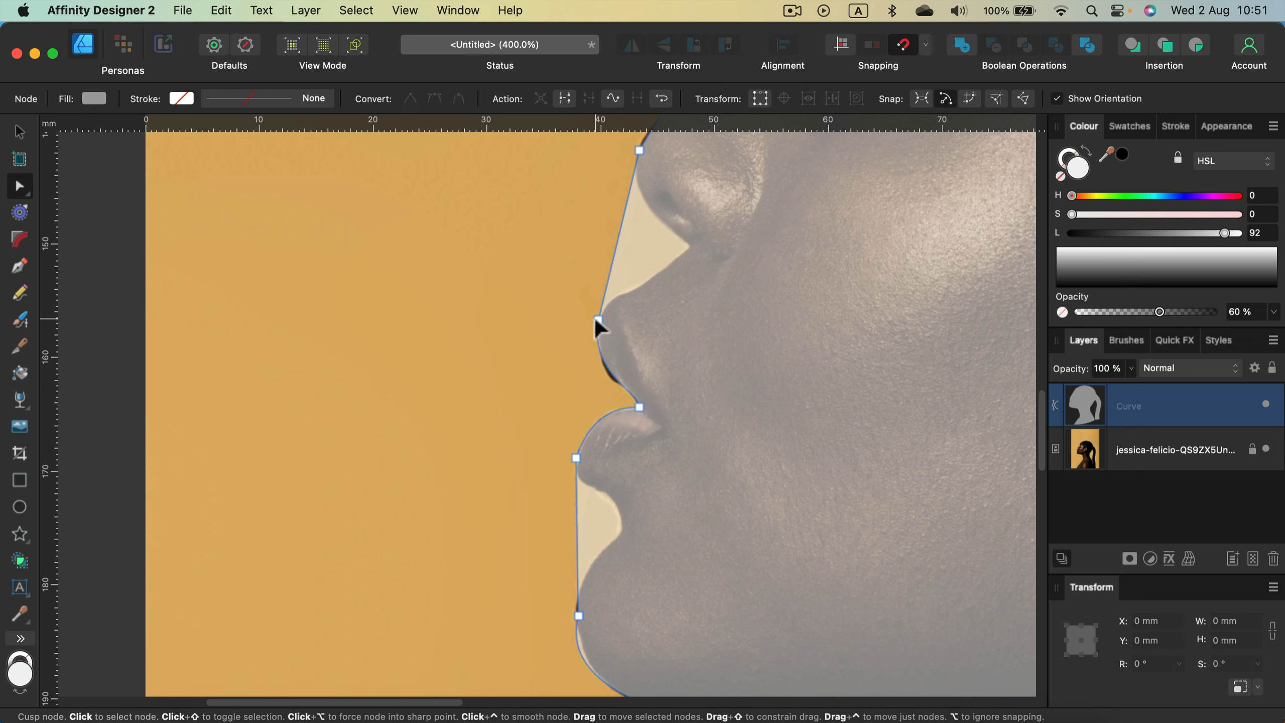
pyautogui.click(598, 319)
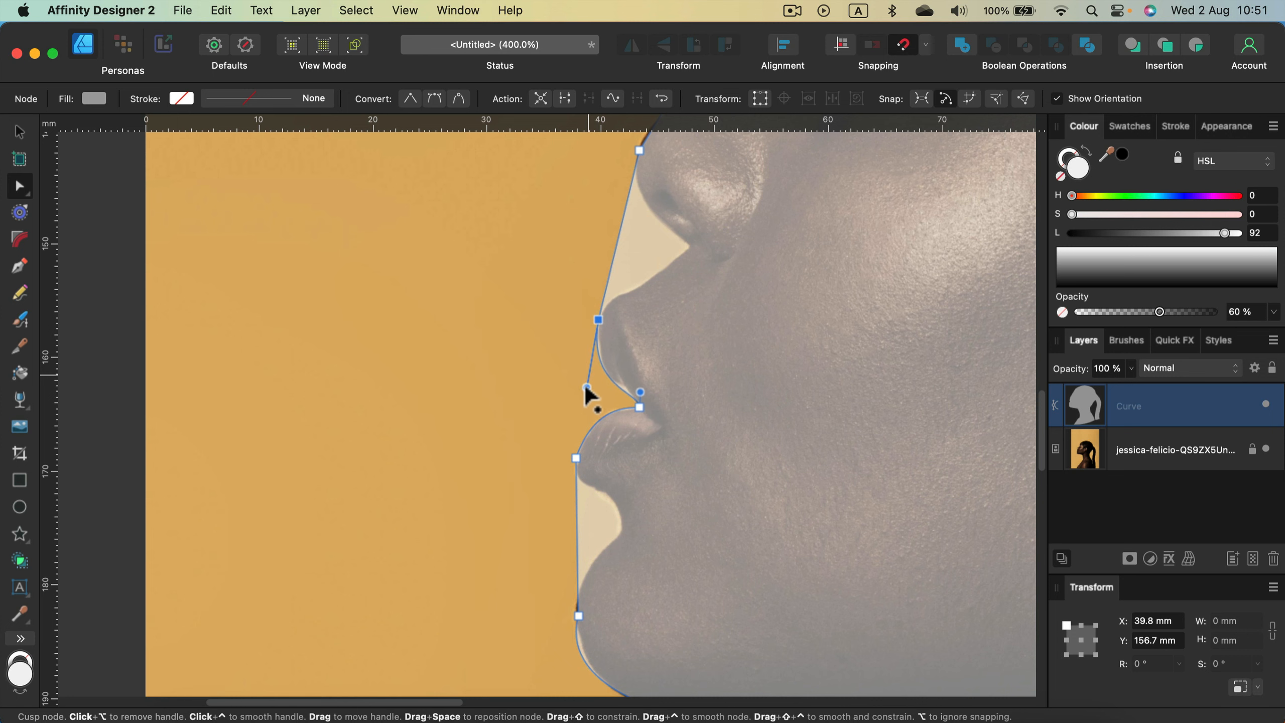
# Add nodes in the hollow below the lower lip and curve the adjoining segments along the lip's underside and the chin.
pyautogui.scroll(-3, 602, 405)
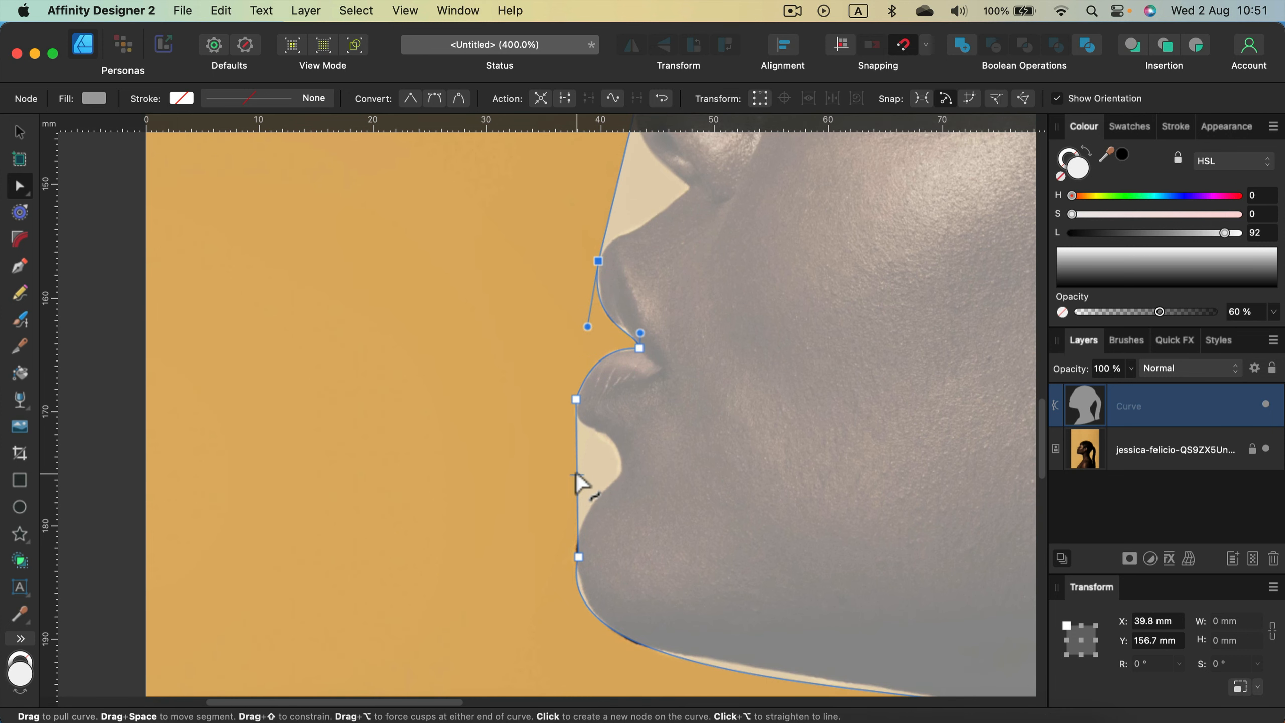
pyautogui.moveTo(579, 483); pyautogui.dragTo(581, 424)
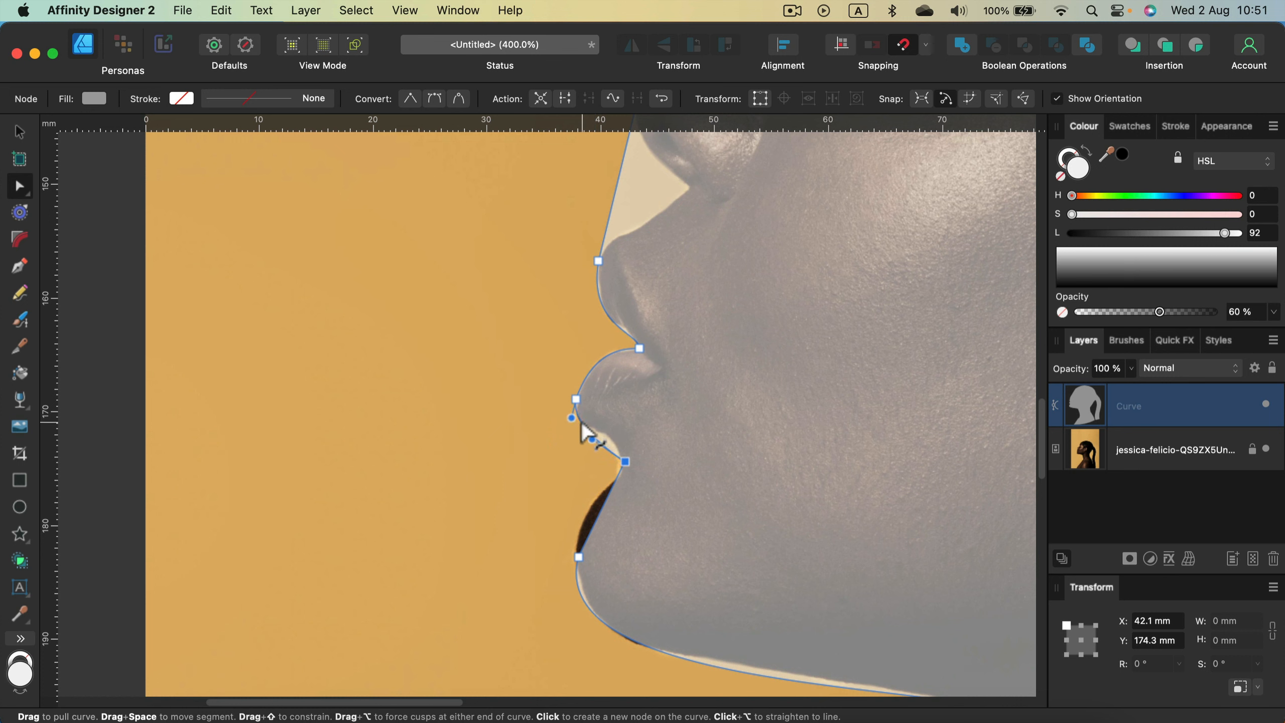
pyautogui.click(605, 447)
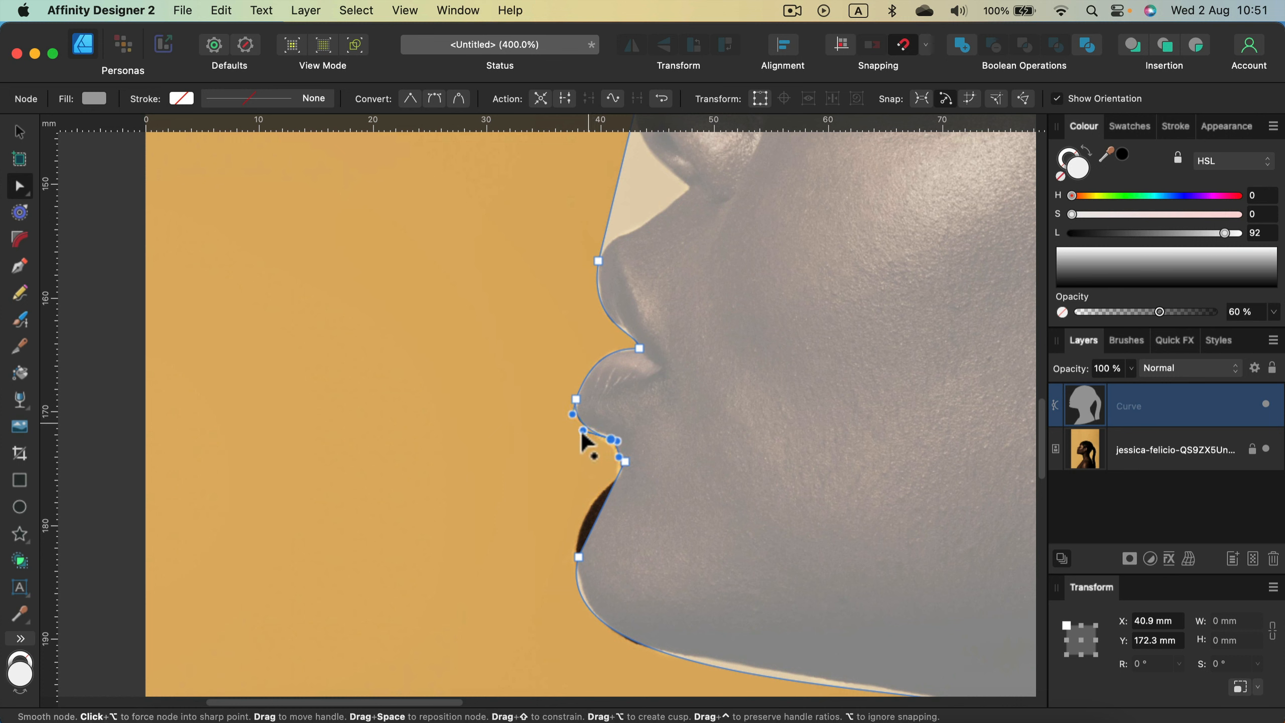
pyautogui.moveTo(598, 511); pyautogui.dragTo(588, 513)
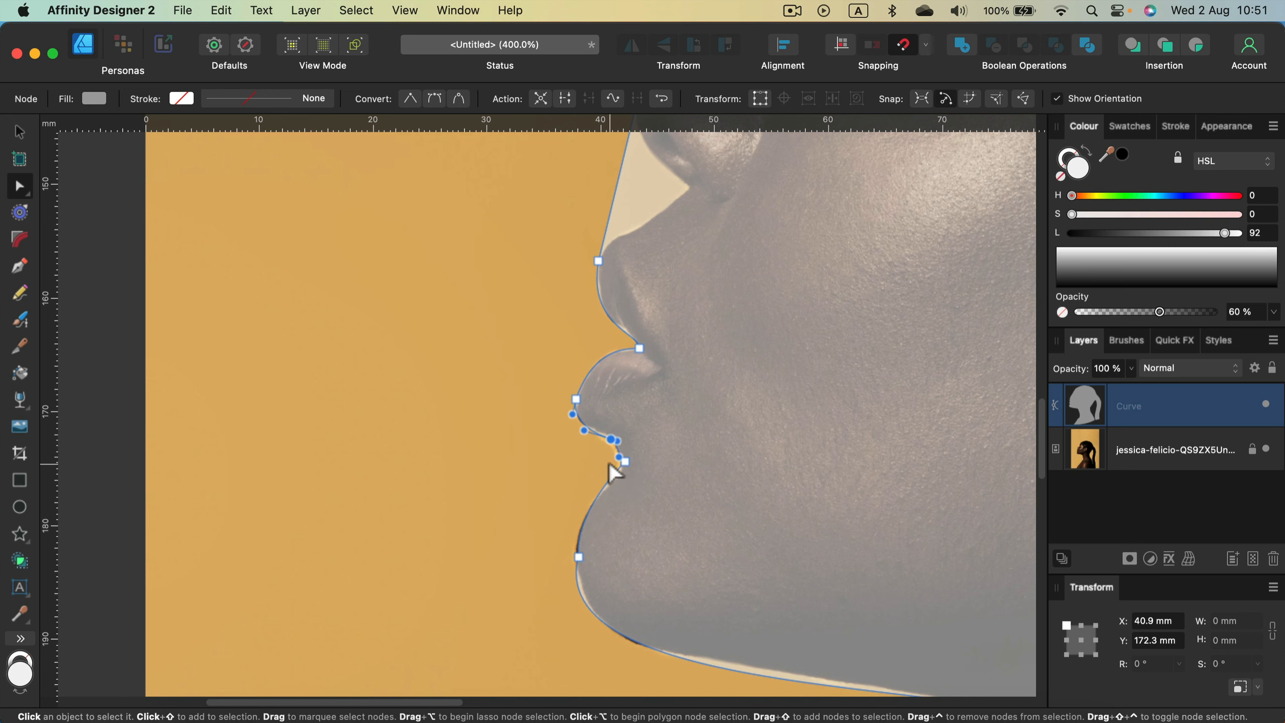
# Add a node at the base of the nose and a smooth node above the upper lip, curving the segments to the profile.
pyautogui.scroll(5, 689, 422)
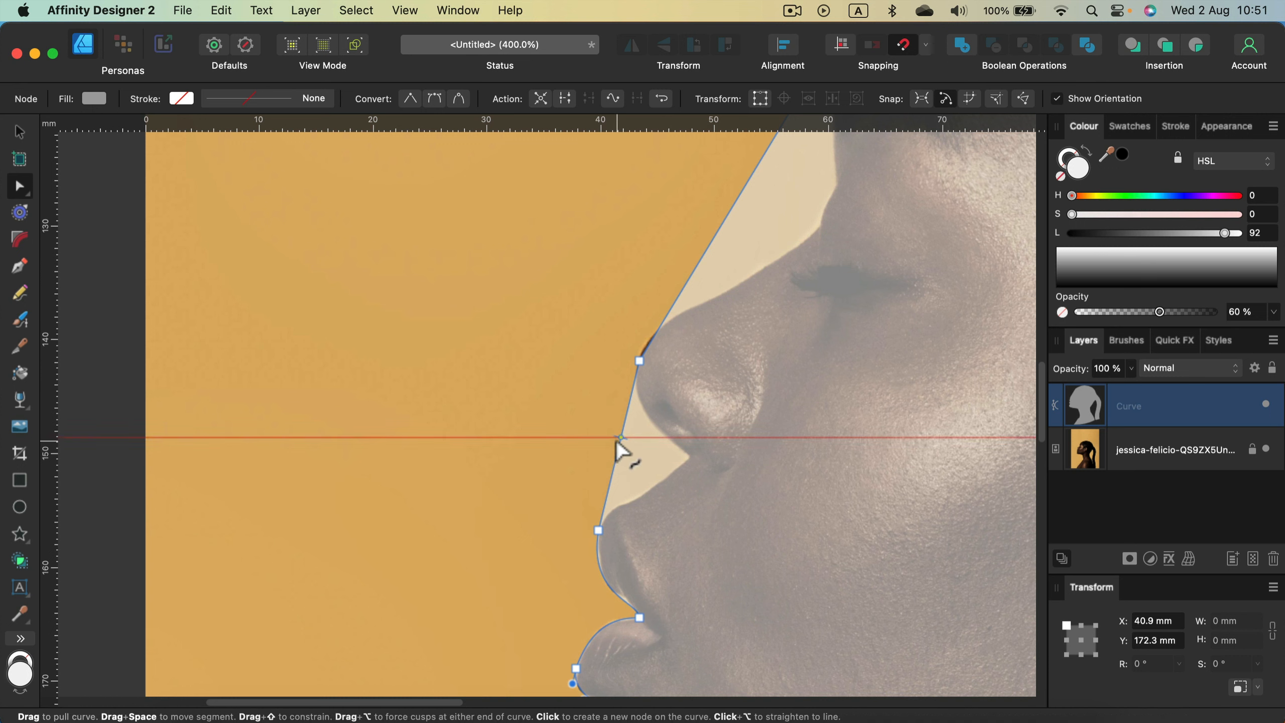
pyautogui.click(620, 440)
pyautogui.moveTo(621, 441); pyautogui.dragTo(687, 459)
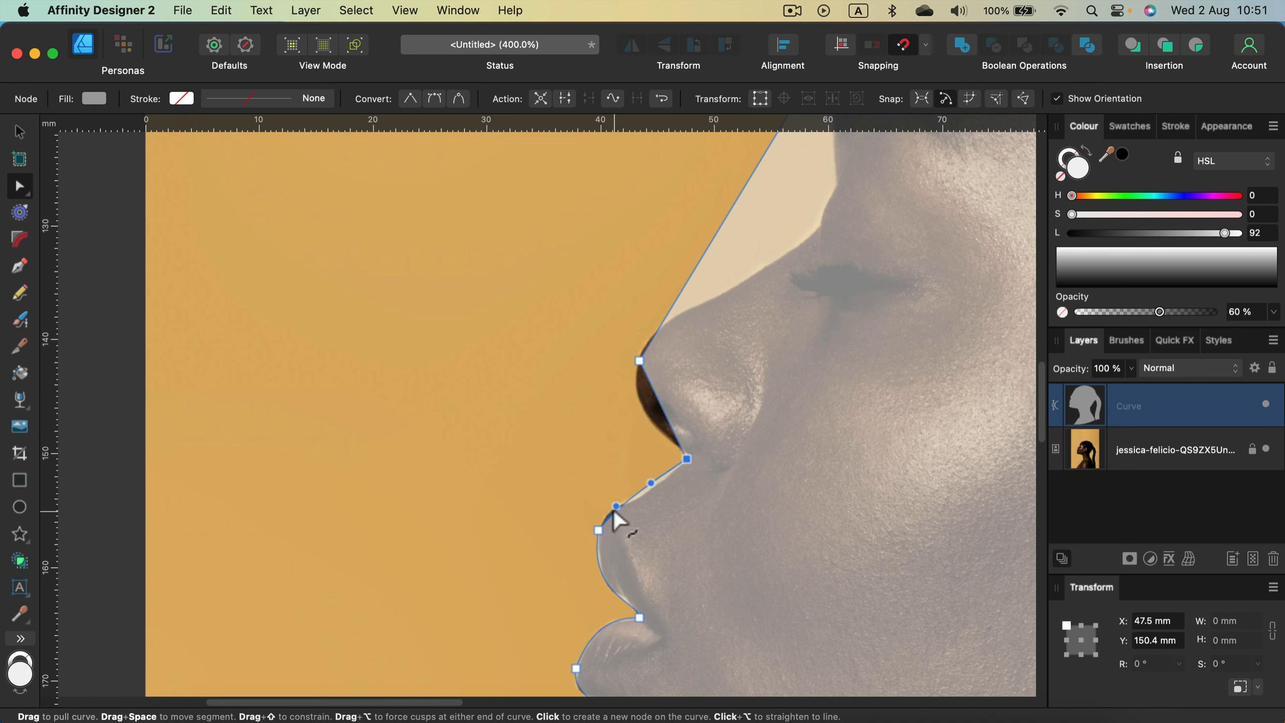
pyautogui.click(656, 477)
pyautogui.moveTo(658, 479); pyautogui.dragTo(652, 495)
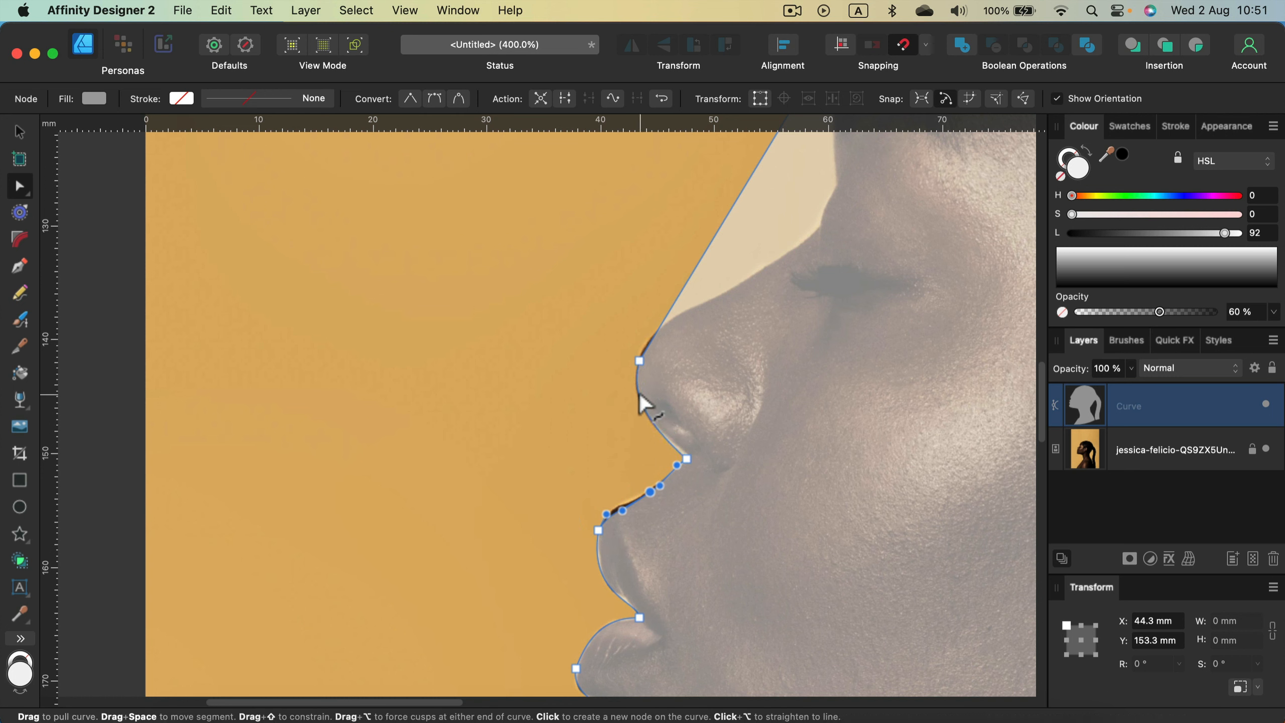
# Add a node at the bridge of the nose and a smooth node midway along it, shaping the curve to the nose.
pyautogui.scroll(5, 639, 392)
pyautogui.click(759, 296)
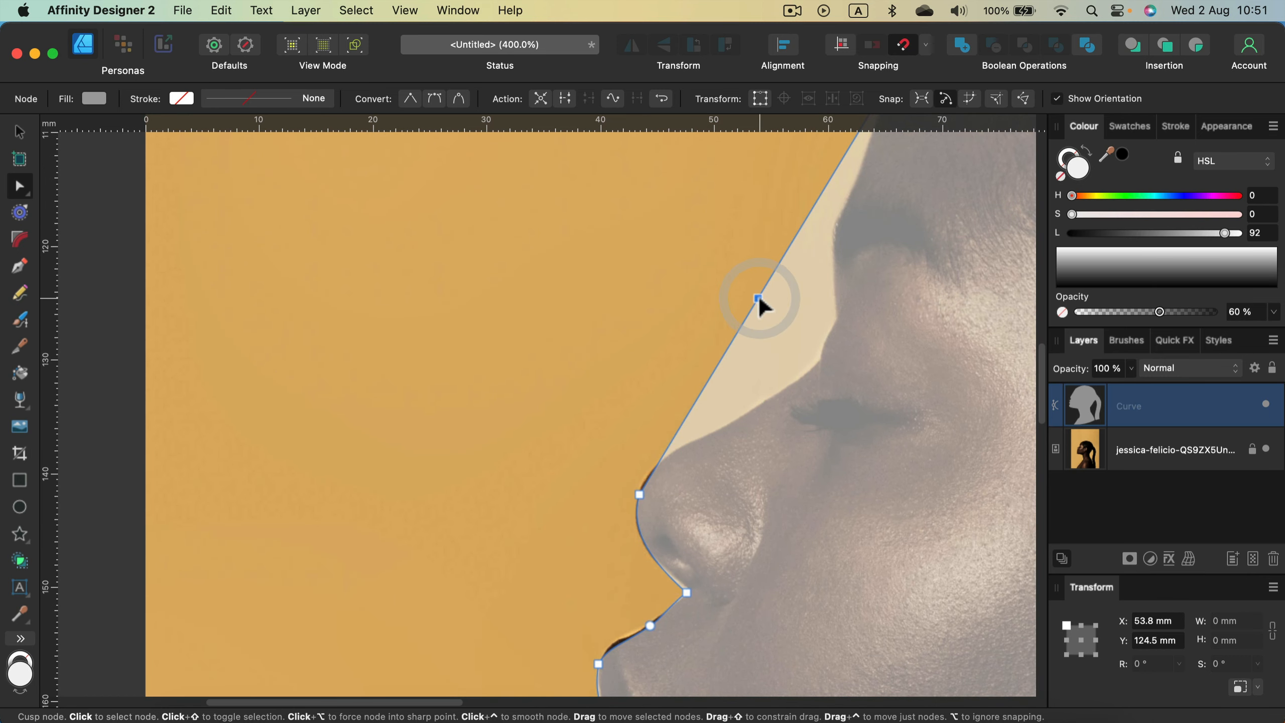
pyautogui.moveTo(759, 296); pyautogui.dragTo(819, 364)
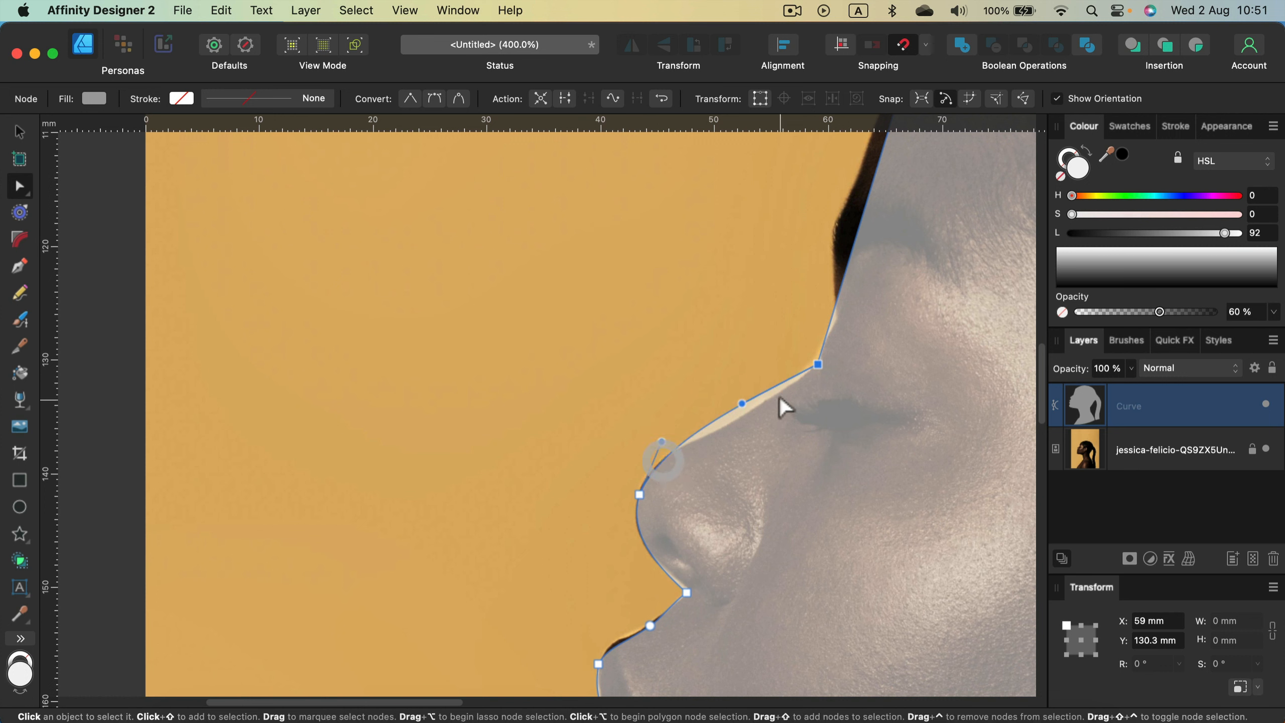
pyautogui.click(727, 410)
pyautogui.moveTo(727, 410); pyautogui.dragTo(741, 411)
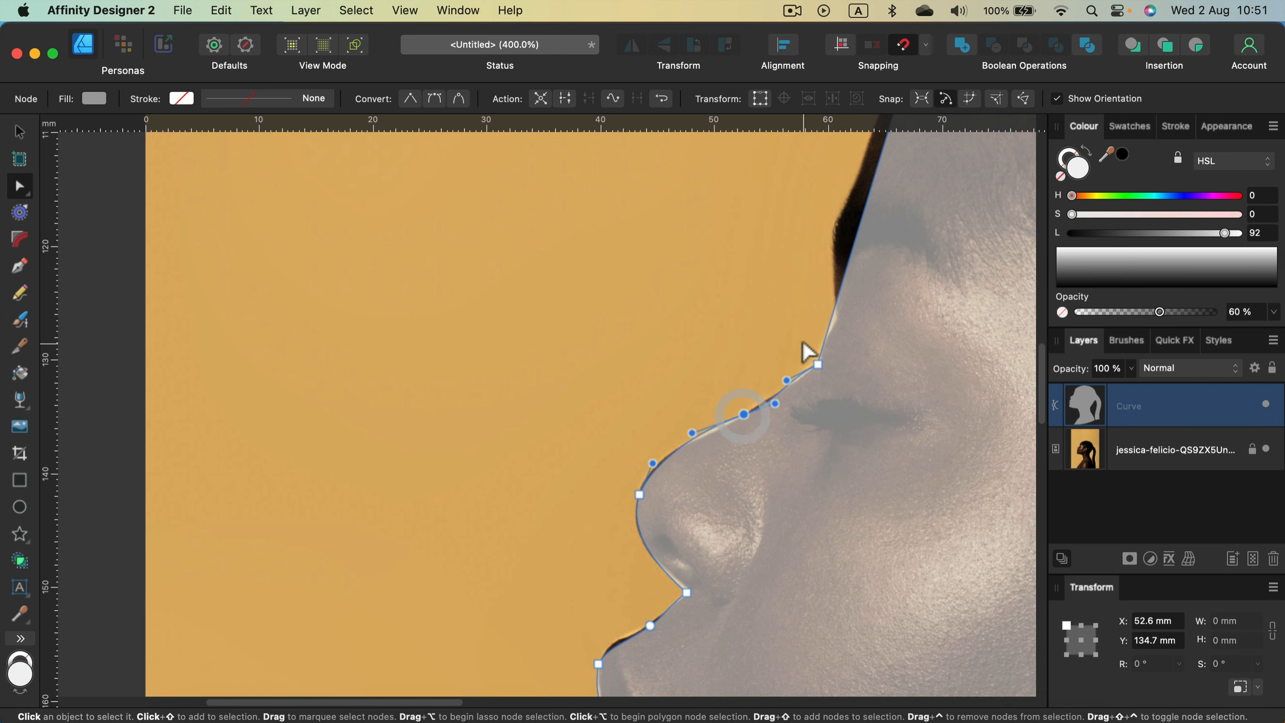
# Bend the forehead segment outward along the brow, and adjust the upper forehead node's handle to follow the front of the head.
pyautogui.scroll(5, 805, 344)
pyautogui.moveTo(955, 321); pyautogui.dragTo(855, 327)
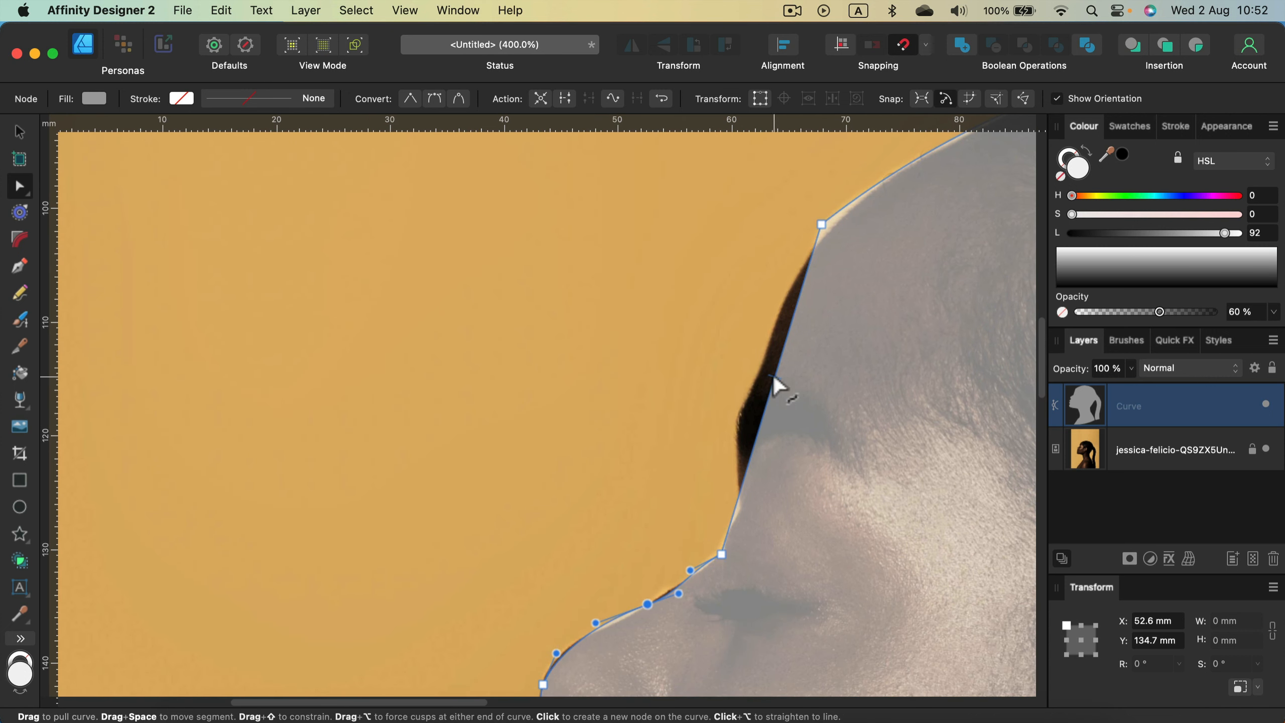
pyautogui.moveTo(773, 374); pyautogui.dragTo(745, 375)
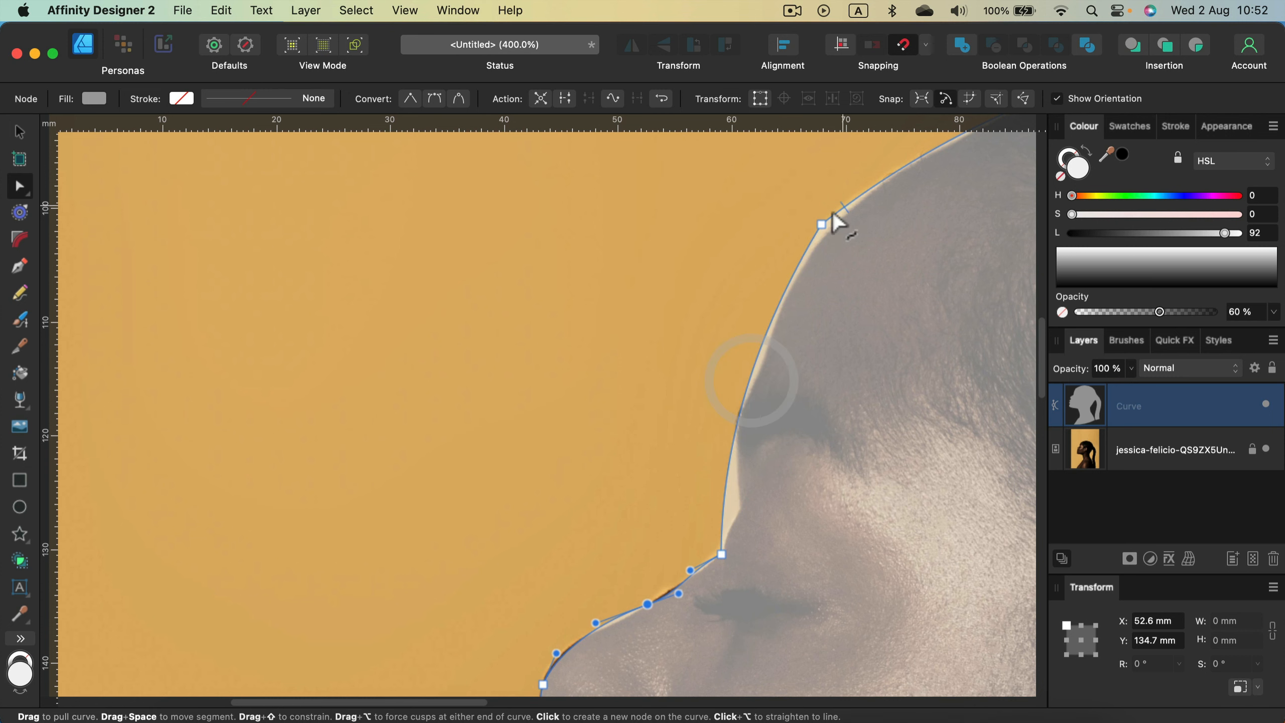
pyautogui.click(823, 226)
pyautogui.moveTo(828, 218); pyautogui.dragTo(635, 490)
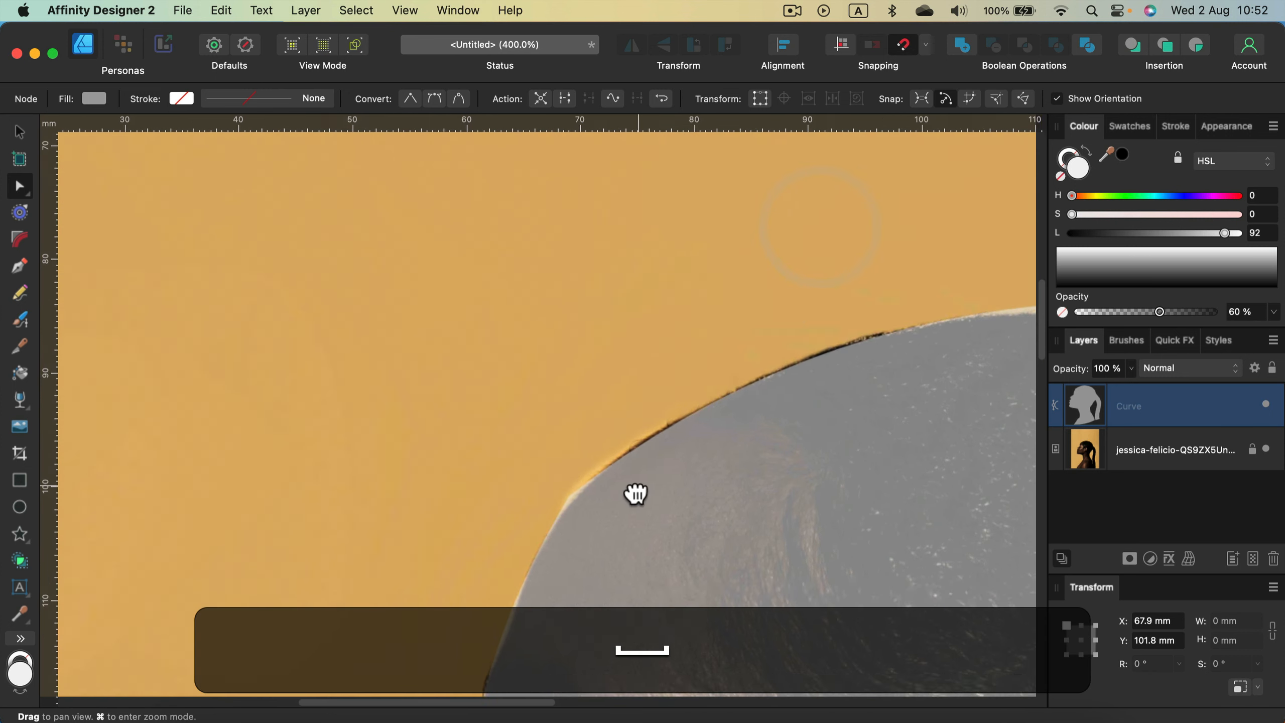
pyautogui.moveTo(695, 405); pyautogui.dragTo(697, 397)
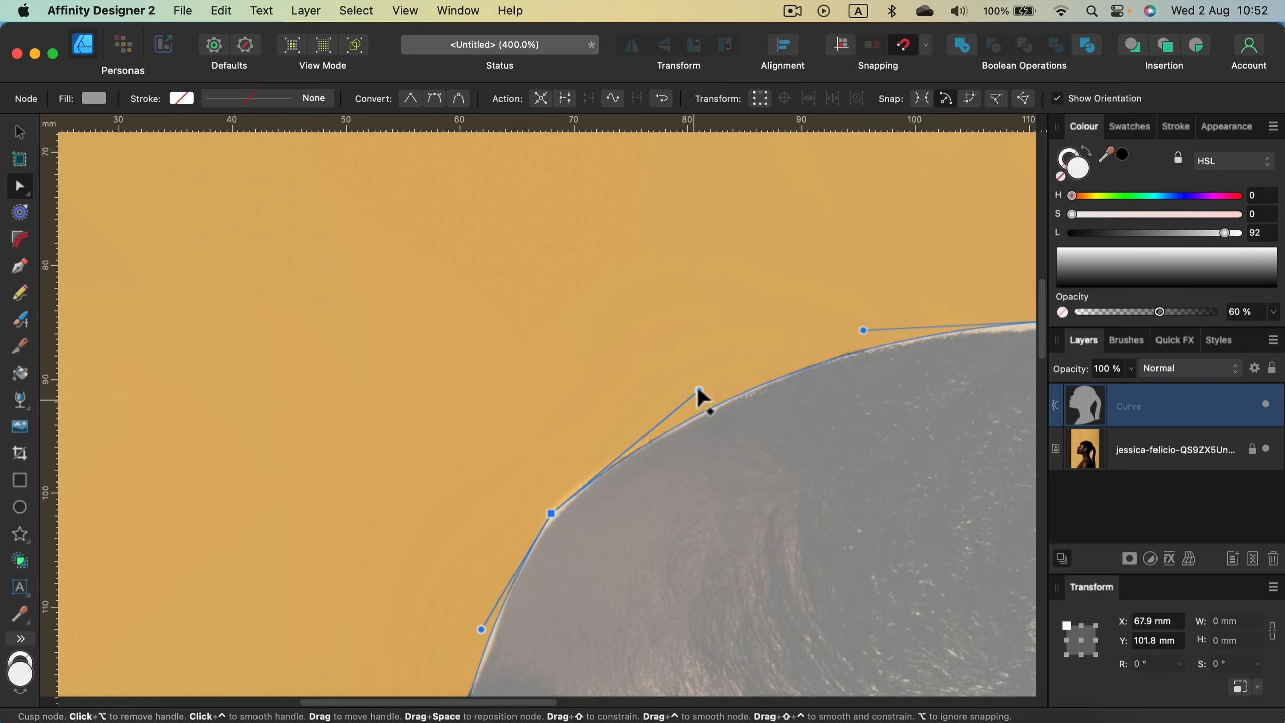
pyautogui.moveTo(563, 588); pyautogui.dragTo(703, 350)
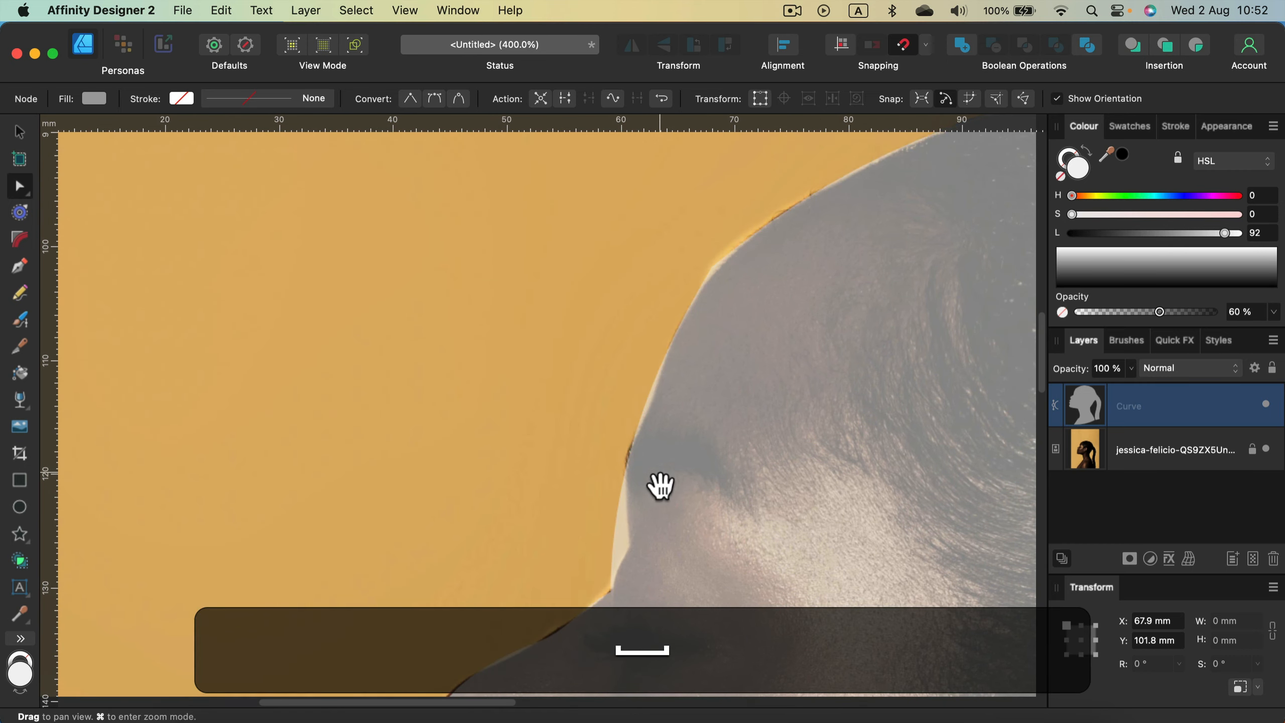
# Add a smooth node in the hollow between the brow and the nose bridge, and adjust its upper handle to follow the brow.
pyautogui.moveTo(656, 483); pyautogui.dragTo(700, 373)
pyautogui.moveTo(653, 409); pyautogui.dragTo(669, 421)
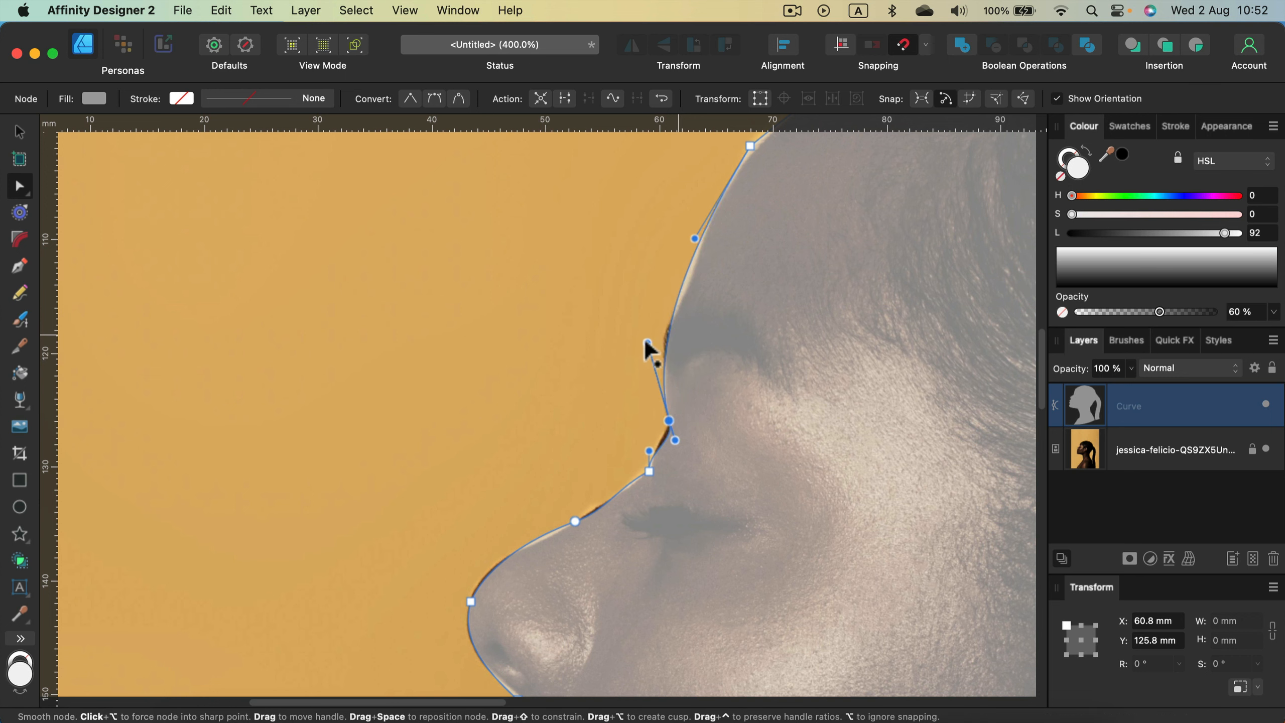
pyautogui.moveTo(644, 334); pyautogui.dragTo(647, 330)
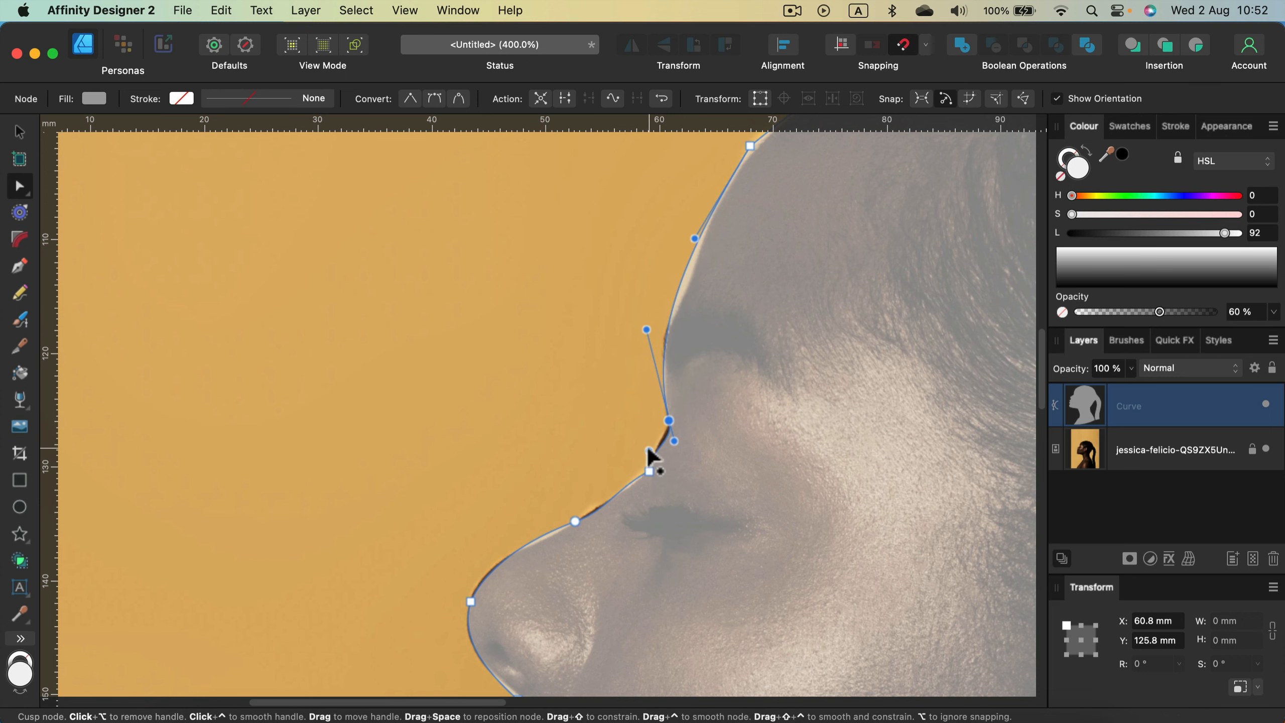
# Examine the forehead, the top of the head and the whole silhouette against the photo.
pyautogui.press('space')
pyautogui.moveTo(732, 317); pyautogui.dragTo(579, 437)
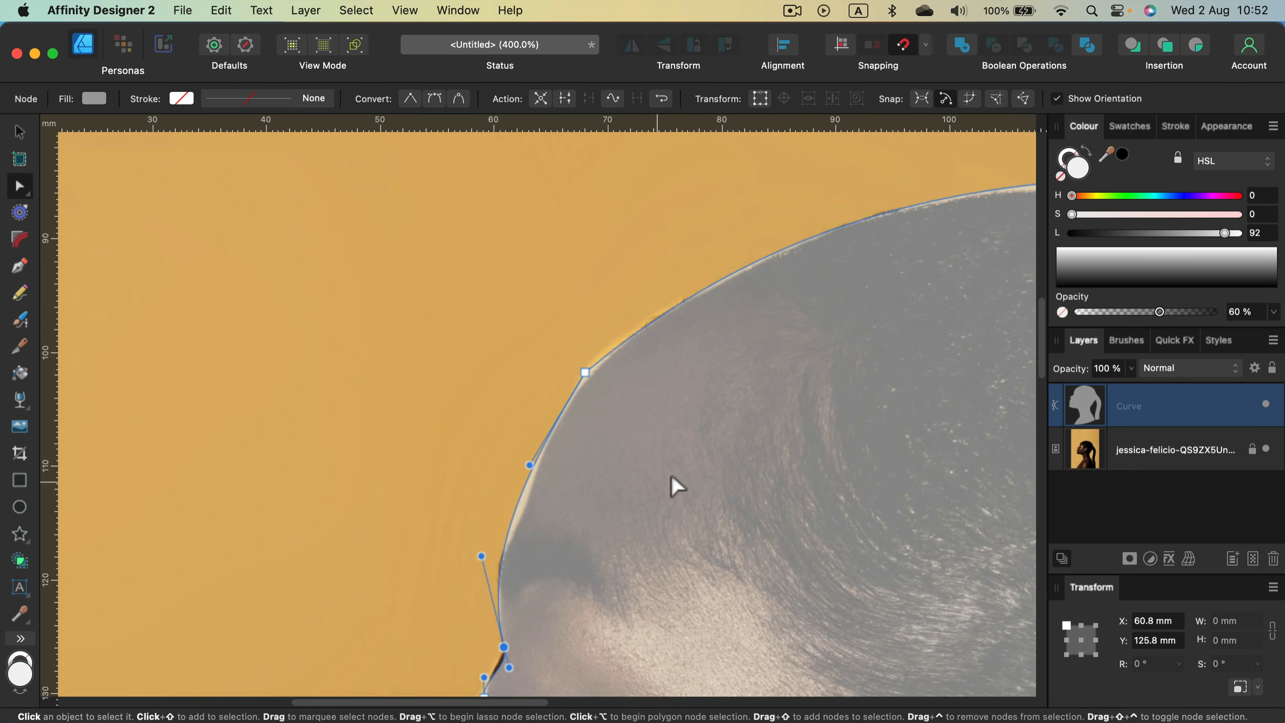
pyautogui.press('space')
pyautogui.moveTo(838, 433); pyautogui.dragTo(445, 442)
pyautogui.moveTo(728, 471); pyautogui.dragTo(939, 302)
pyautogui.press('super+minus')
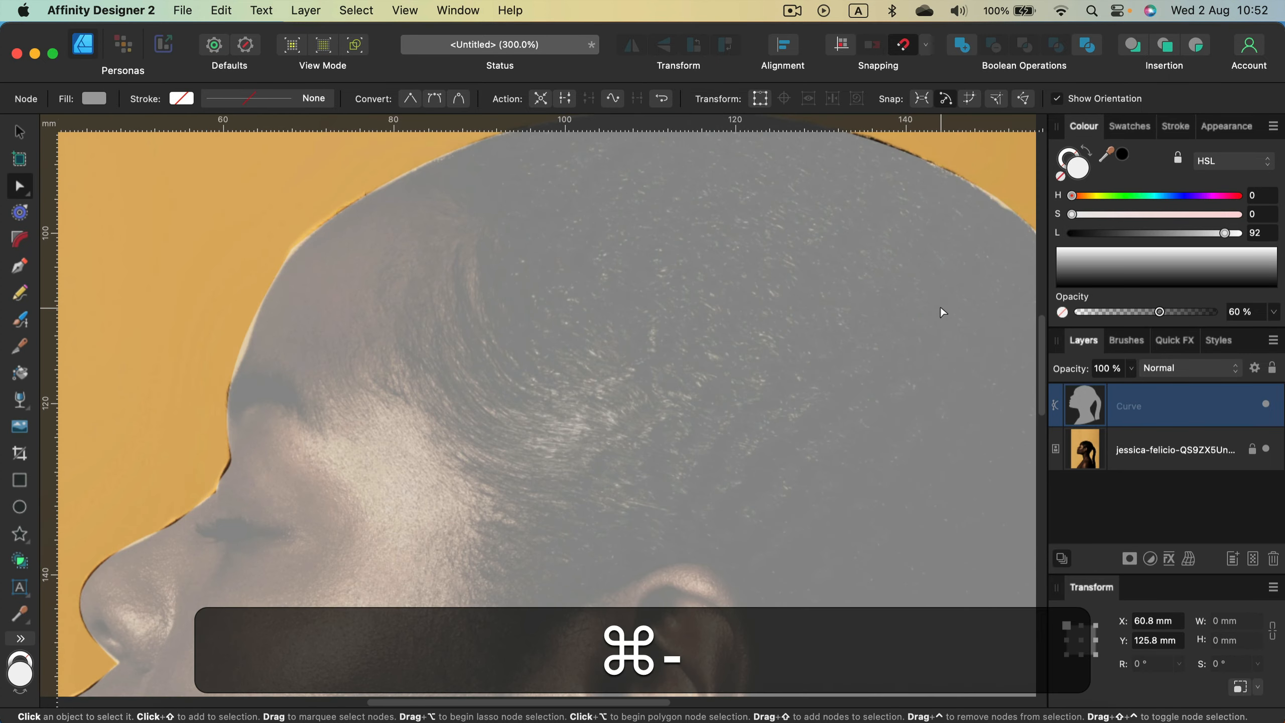
pyautogui.press('super+minus')
pyautogui.press('super+minus')
pyautogui.press('super+minus')
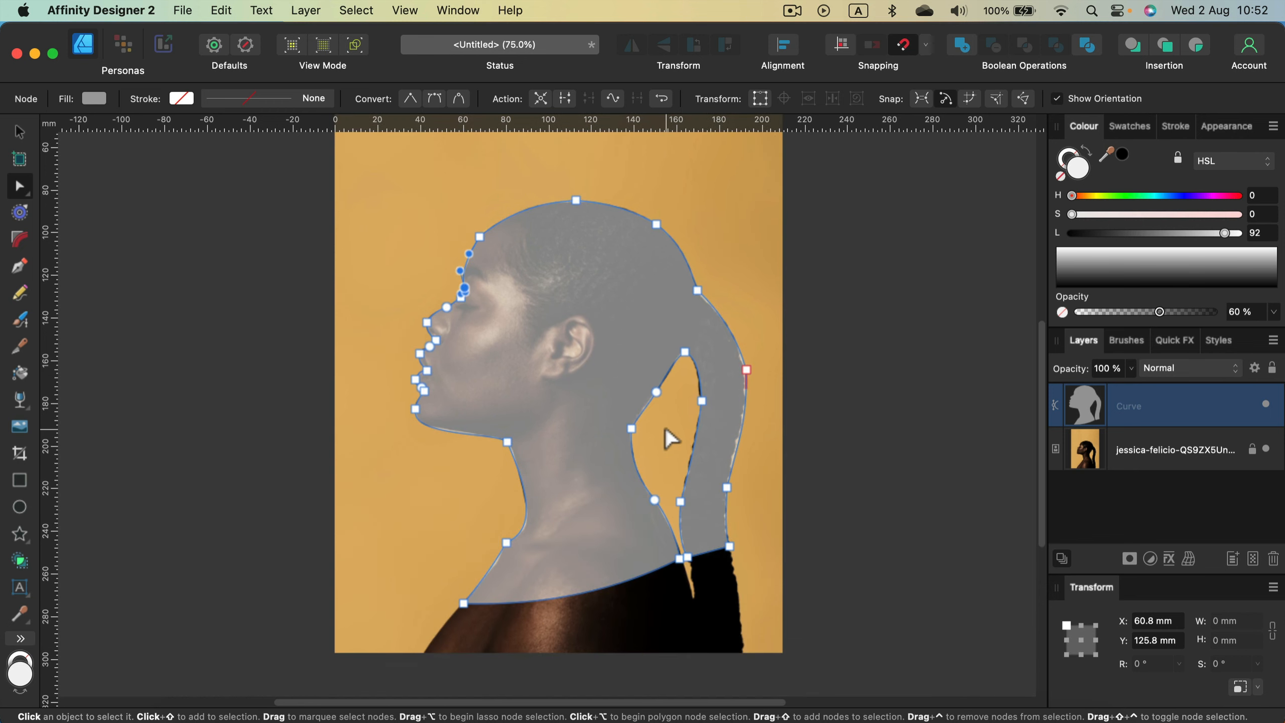
pyautogui.scroll(3, 665, 427)
pyautogui.press('space')
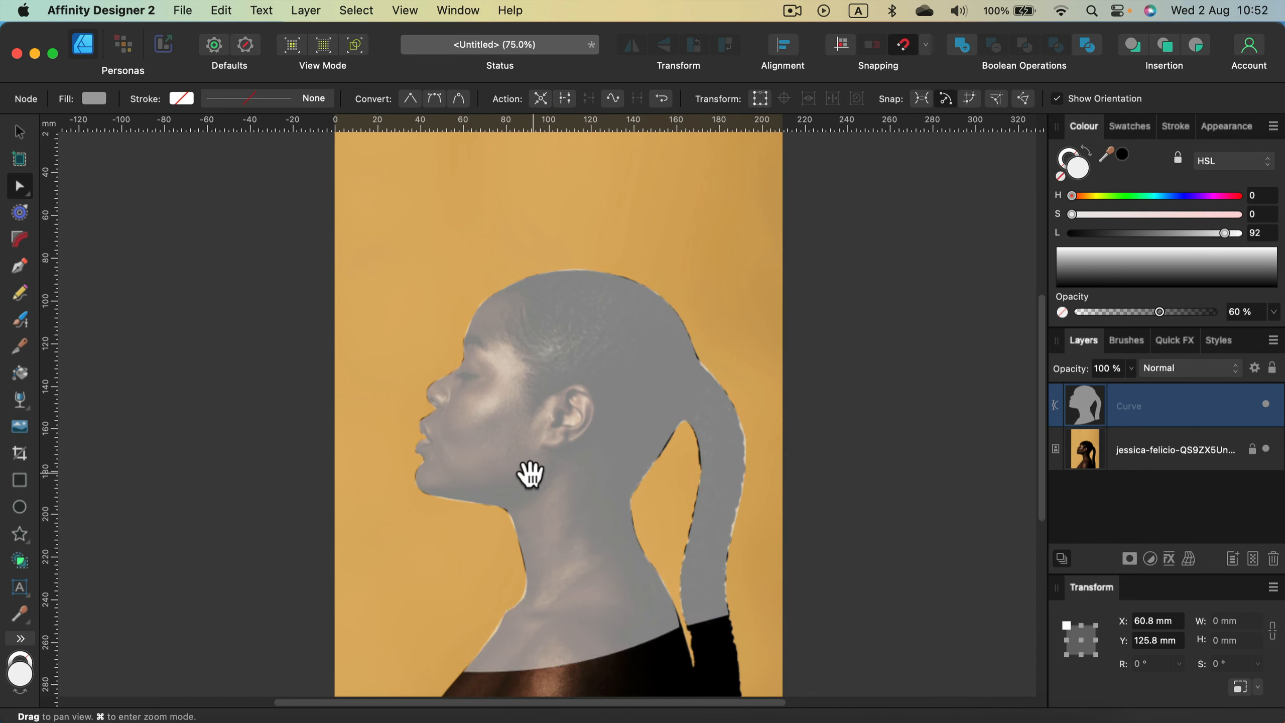
pyautogui.moveTo(530, 473); pyautogui.dragTo(606, 402)
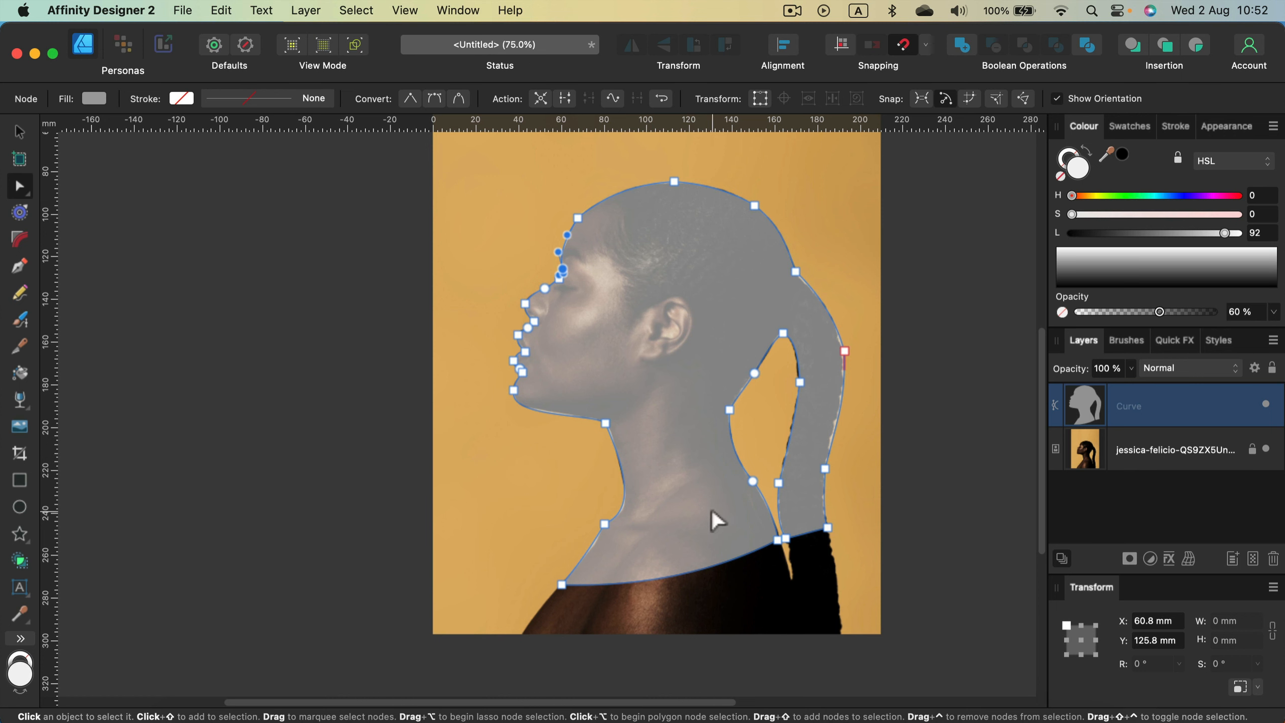
pyautogui.scroll(-3, 690, 469)
pyautogui.scroll(5, 688, 468)
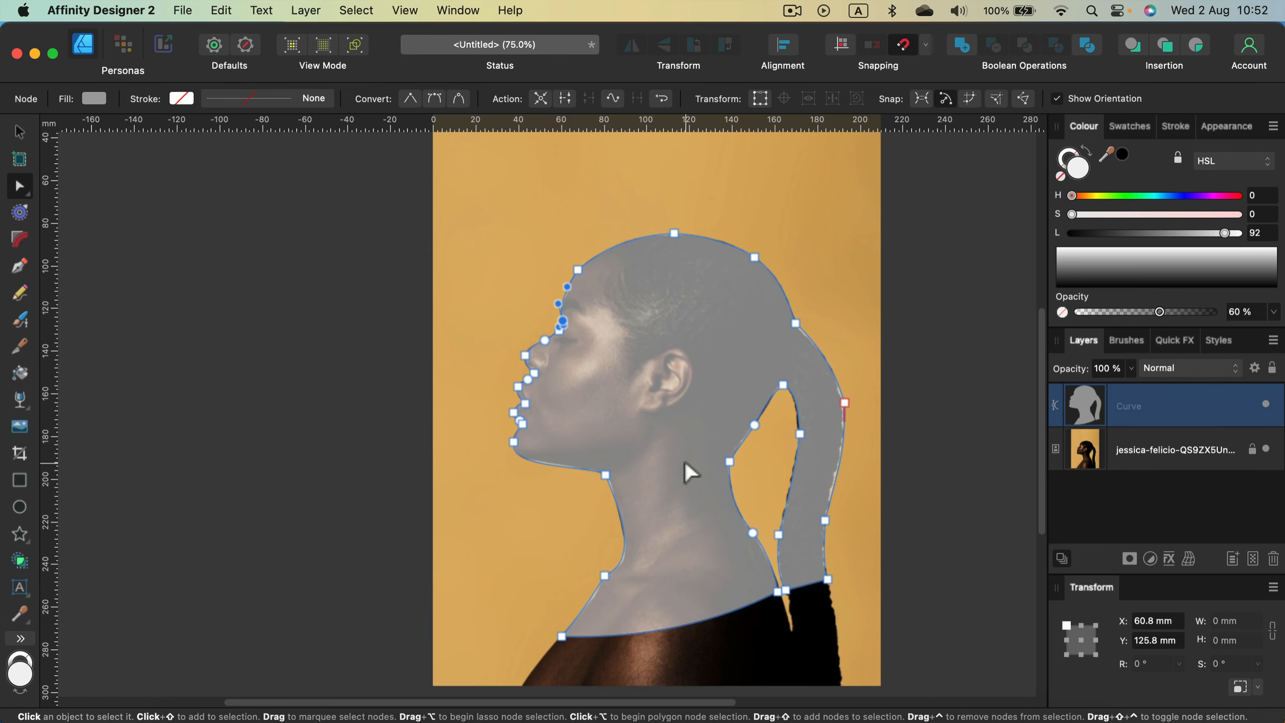
pyautogui.scroll(-2, 686, 462)
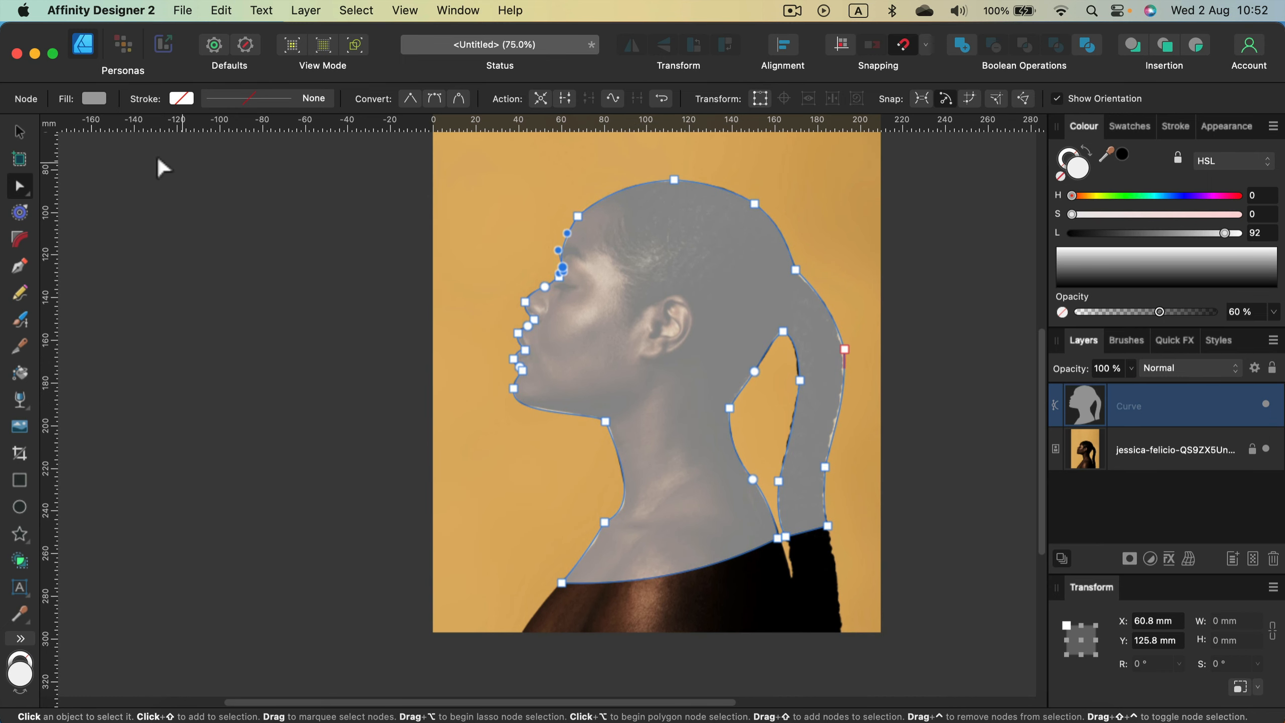
# Hide the photo layer, set the silhouette curve's fill lightness to 0, and deselect the curve.
pyautogui.click(19, 132)
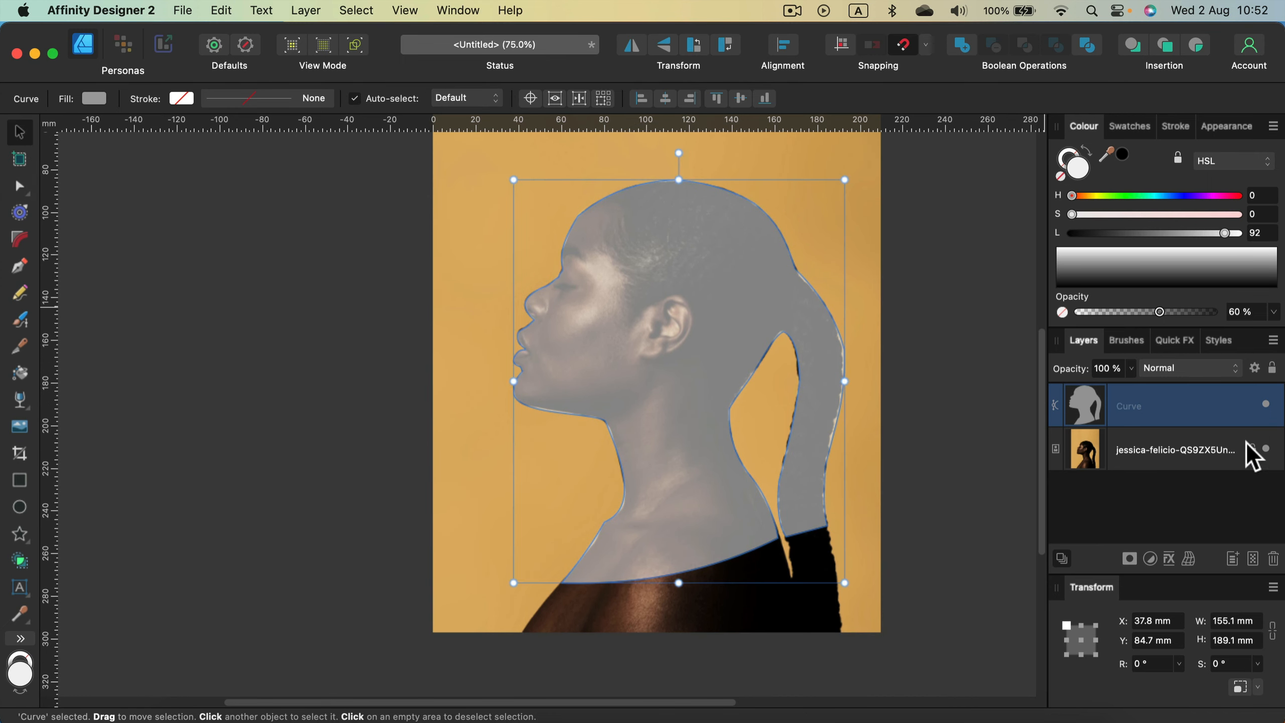
pyautogui.click(1268, 449)
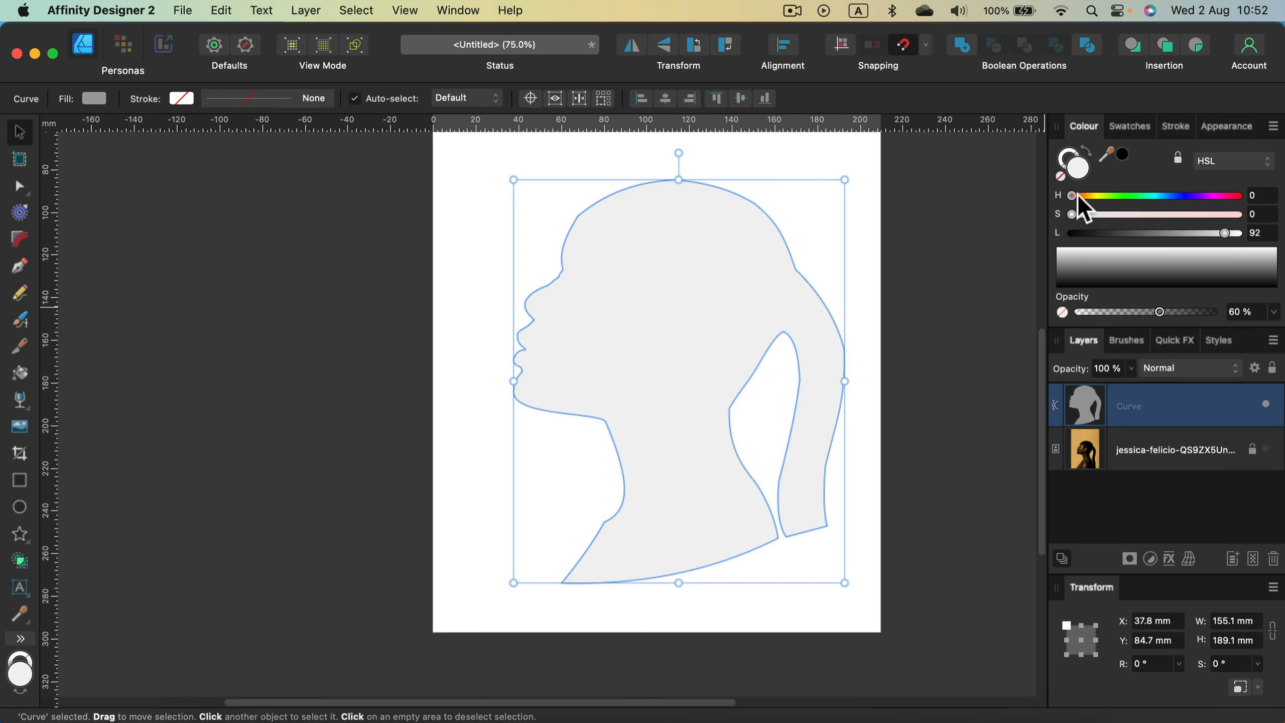
pyautogui.moveTo(1122, 232); pyautogui.dragTo(975, 248)
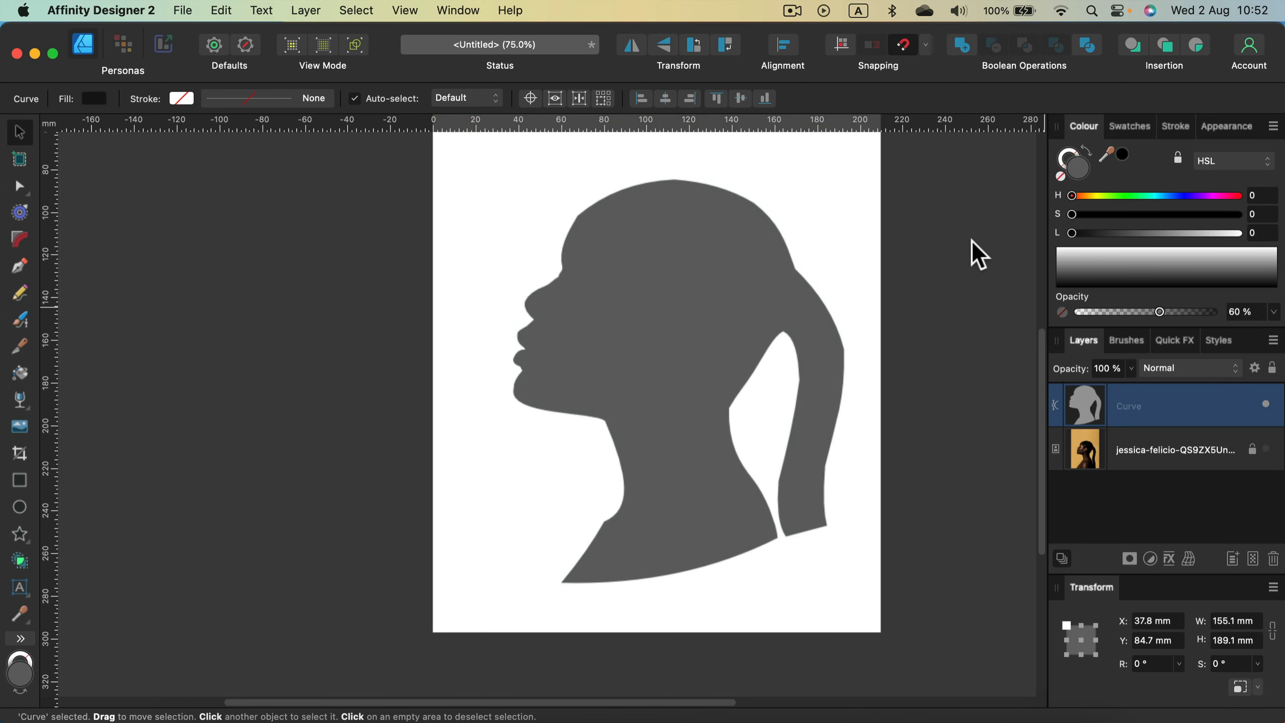
pyautogui.click(963, 206)
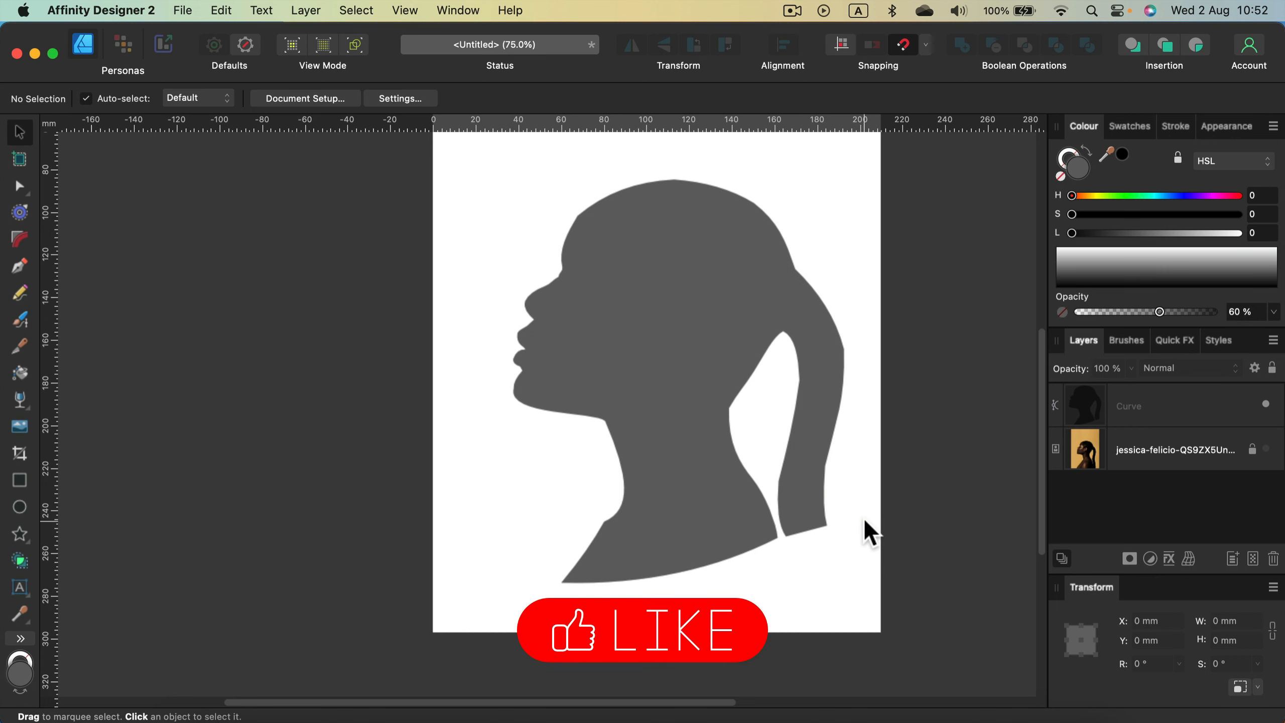
# Inspect the black silhouette's outline for rough corners, especially at the base of the neck and the upper forehead.
pyautogui.scroll(5, 864, 525)
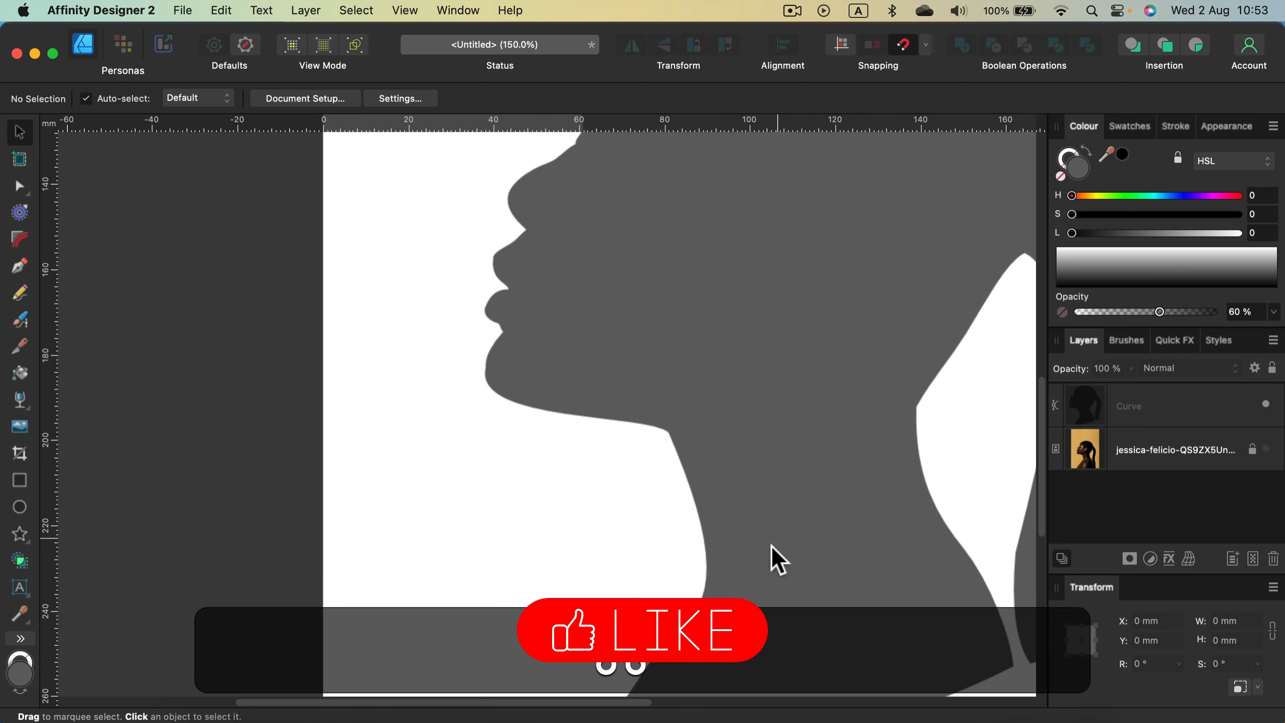
pyautogui.press('super+equal')
pyautogui.press('super+equal')
pyautogui.press('super+equal')
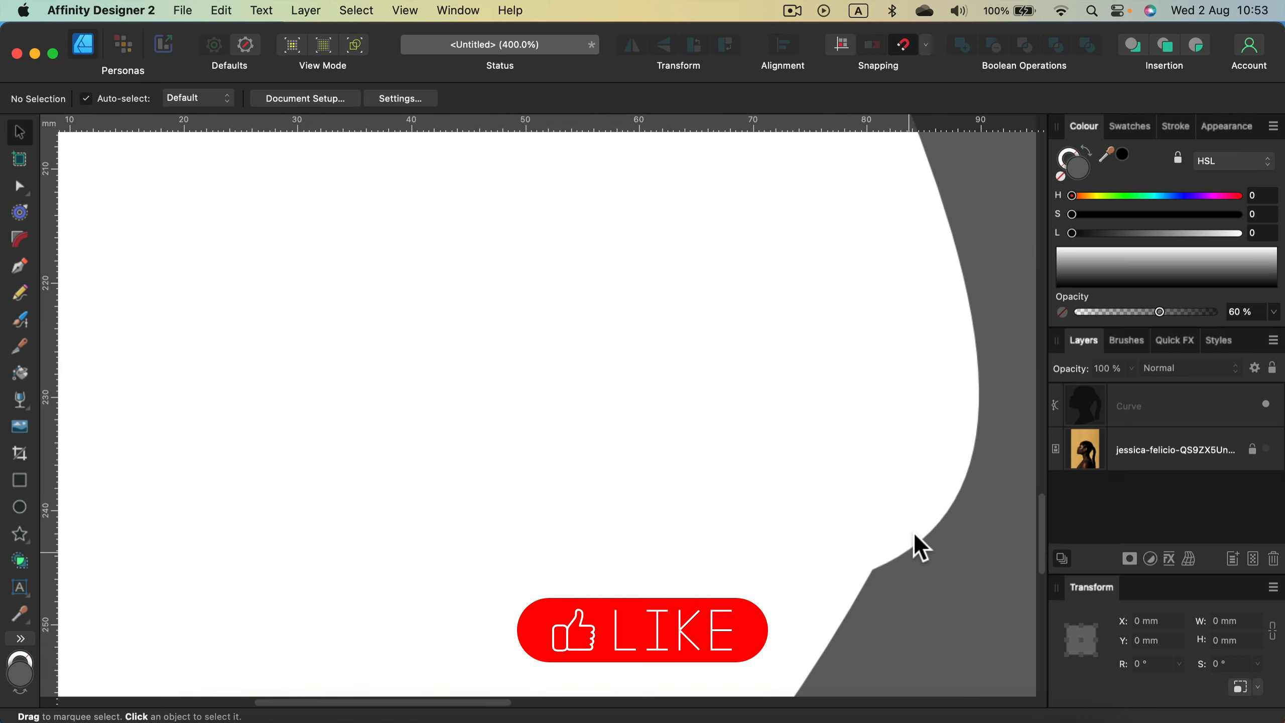
pyautogui.press('super+minus')
pyautogui.press('super+minus')
pyautogui.press('super+minus')
pyautogui.press('super+minus')
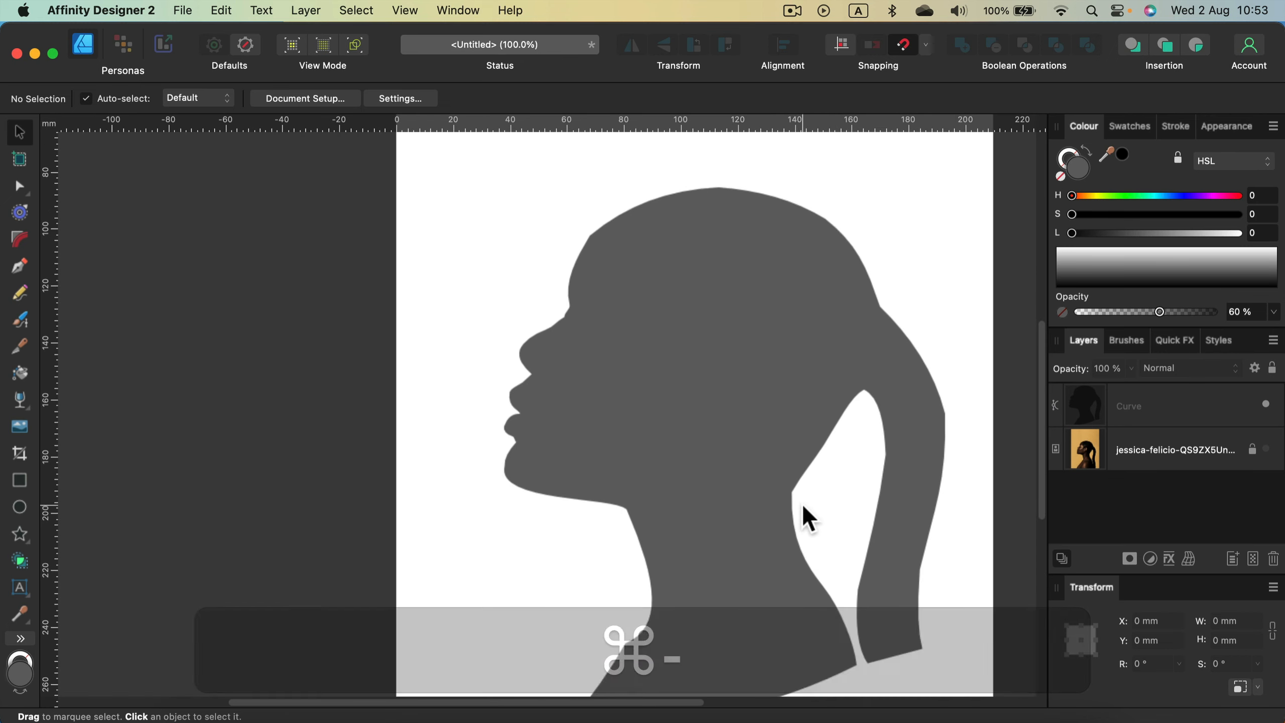
pyautogui.scroll(3, 799, 516)
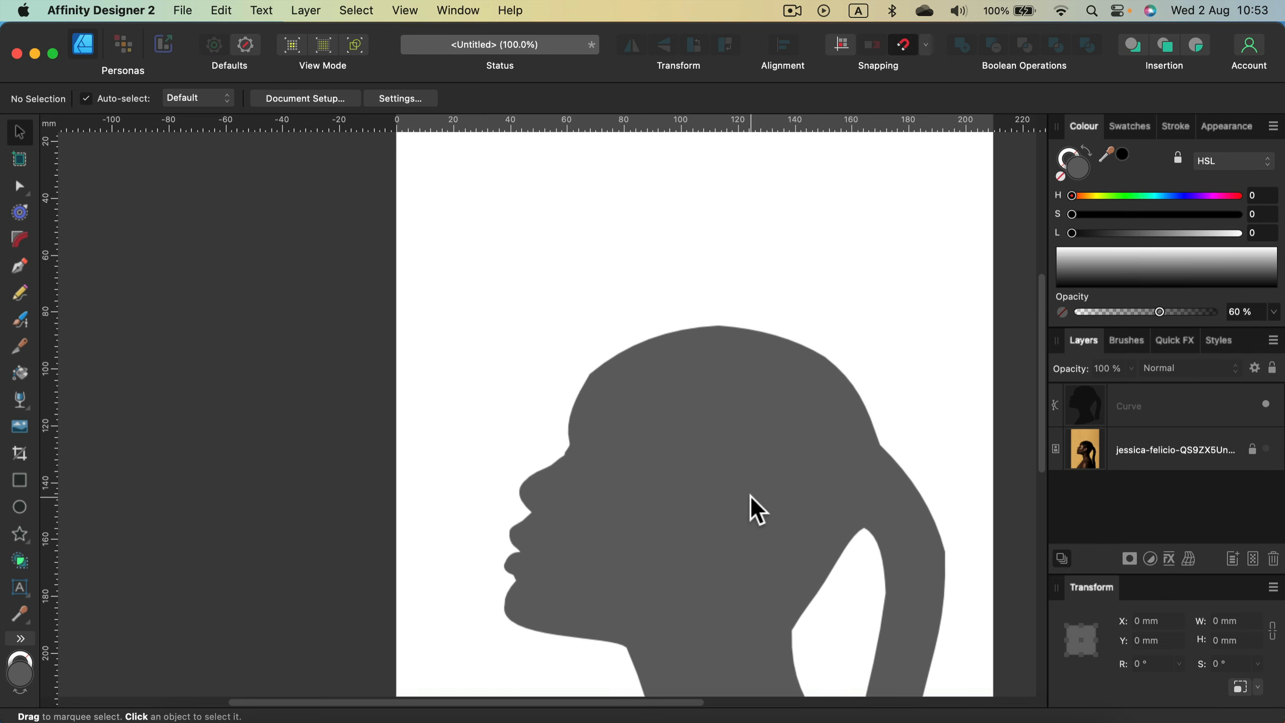
pyautogui.press('super+equal')
pyautogui.press('super+equal')
pyautogui.press('super+equal')
pyautogui.press('super+equal')
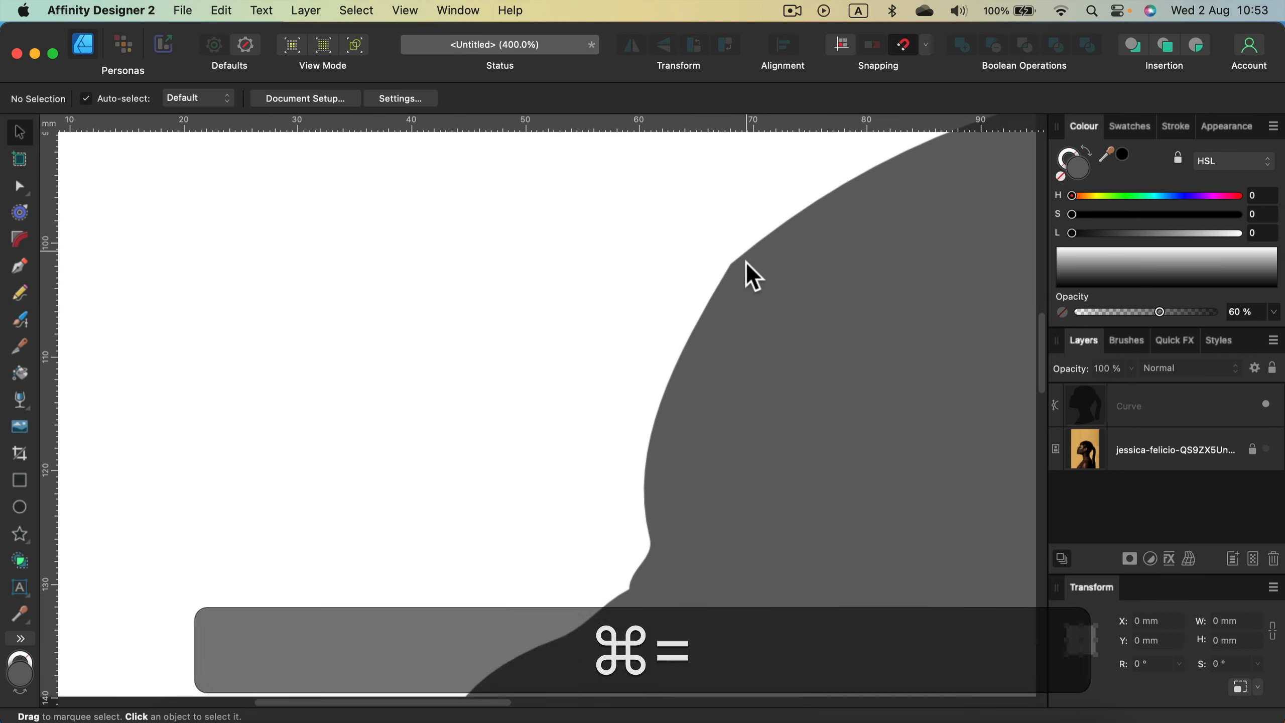
pyautogui.press('super+minus')
pyautogui.press('super+minus')
pyautogui.press('super+minus')
pyautogui.press('super+minus')
pyautogui.press('super+minus')
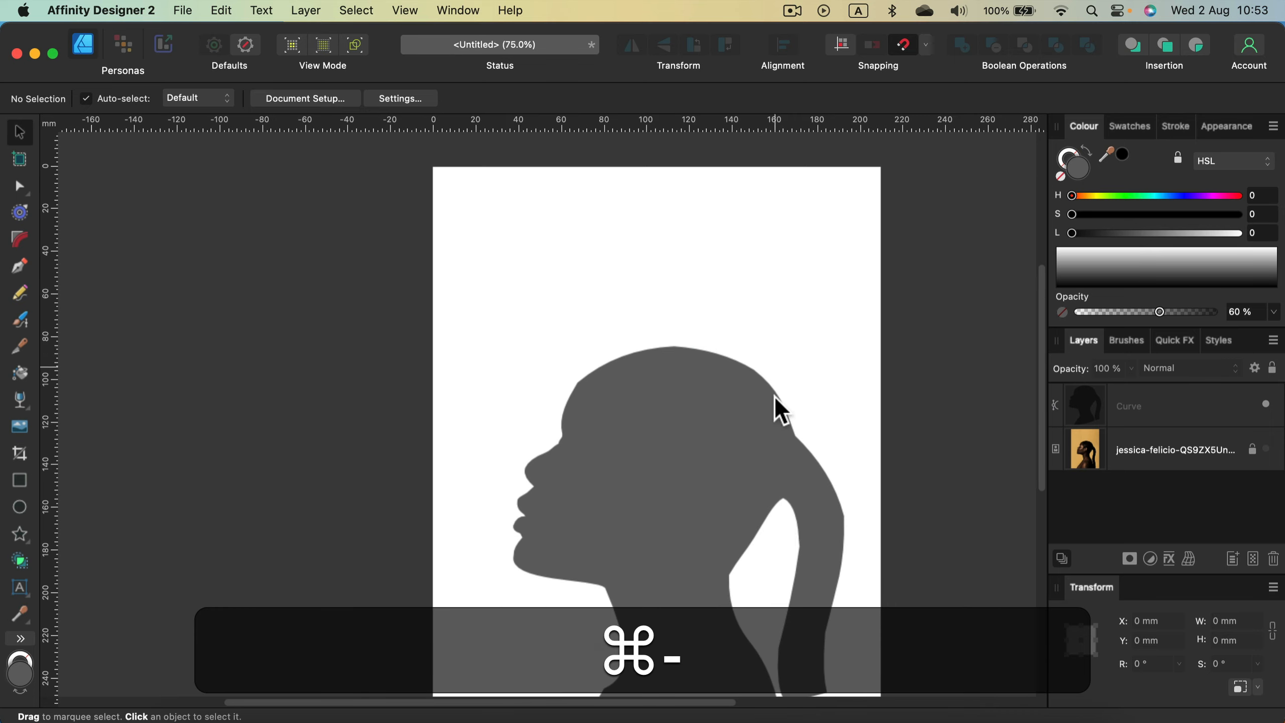
pyautogui.scroll(-3, 782, 532)
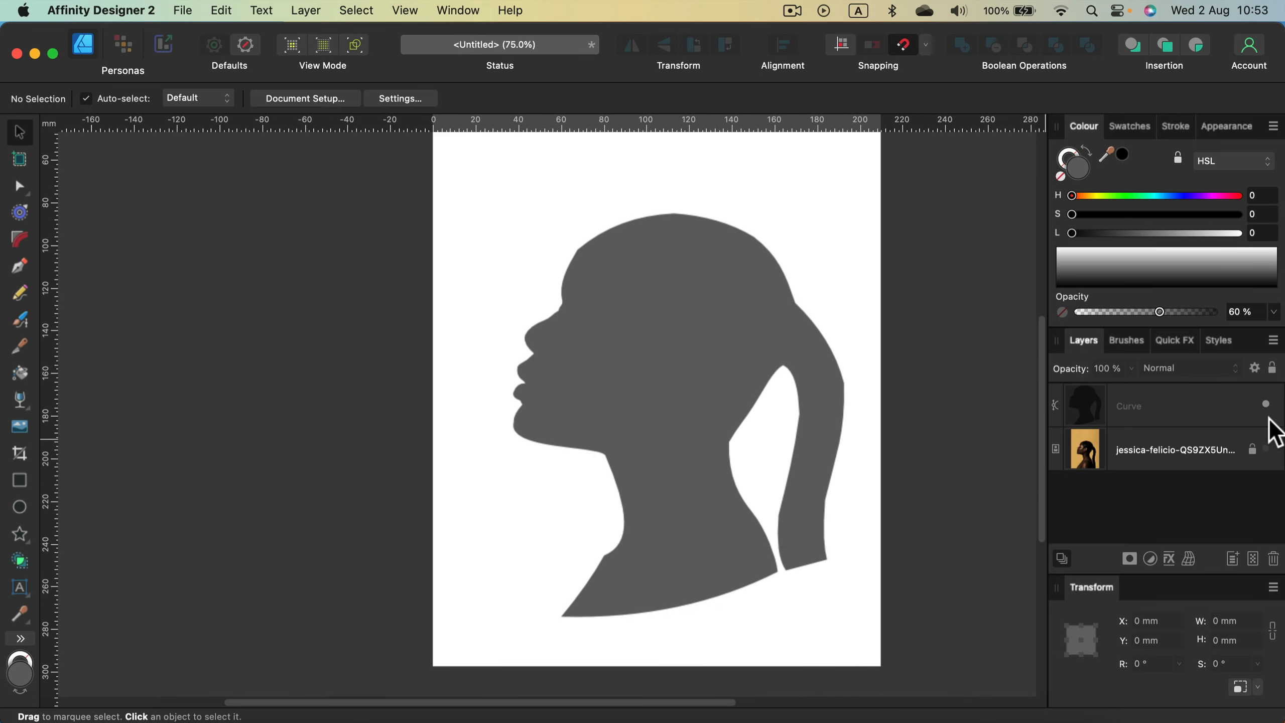
# Show the photo layer again and set the silhouette curve's fill lightness to 100.
pyautogui.click(1264, 446)
pyautogui.click(1219, 413)
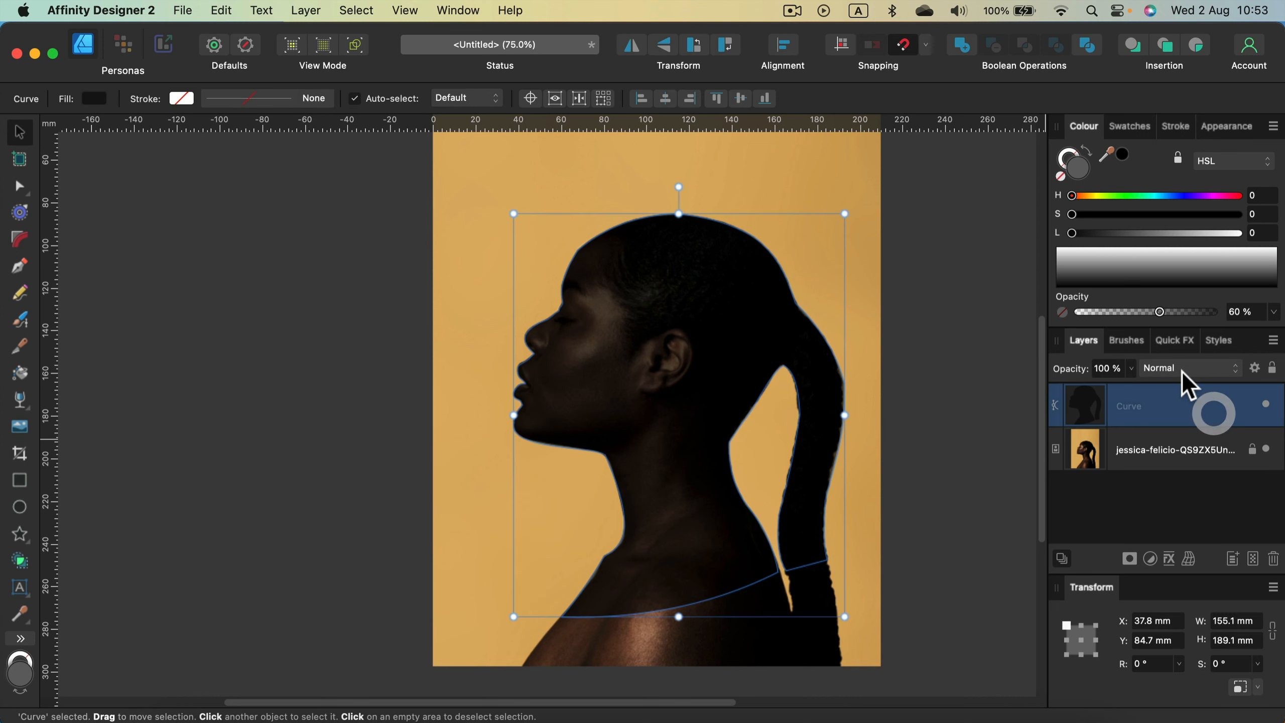
pyautogui.click(1199, 249)
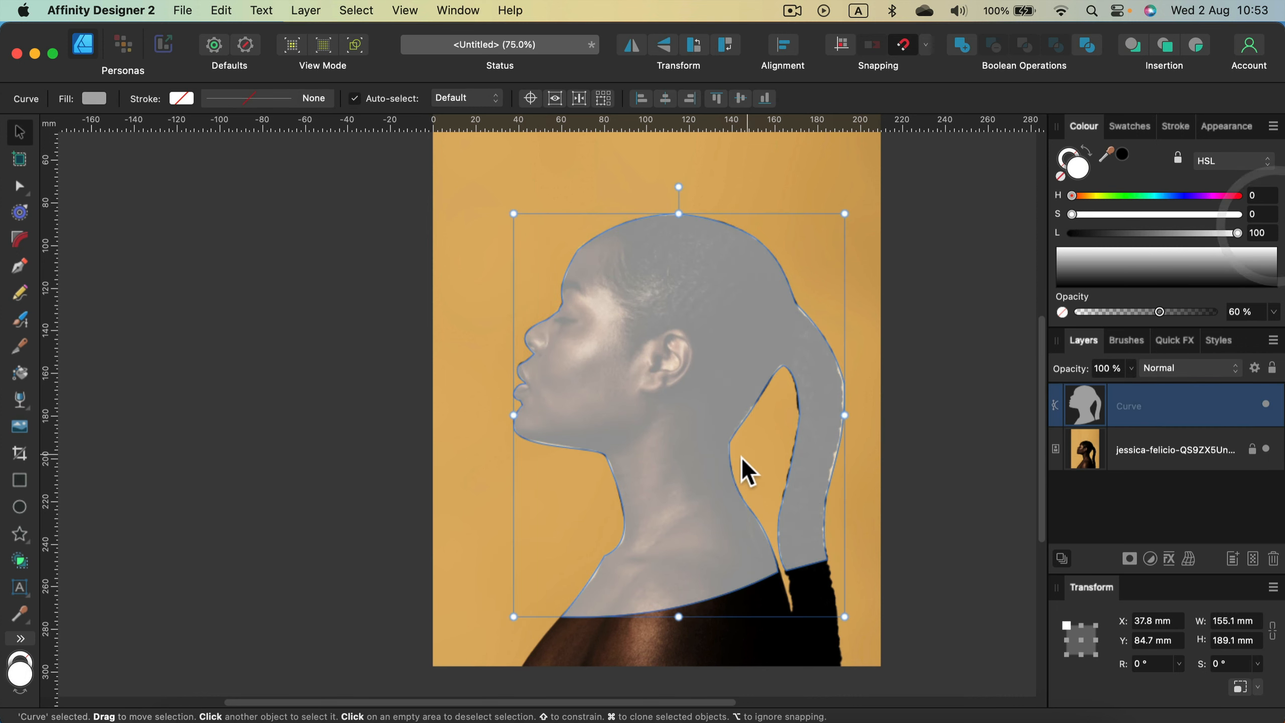
# Move the node at the front base of the neck to about X 80.7, Y 245.4 mm and bend the shoulder segment inward along the photo.
pyautogui.scroll(-5, 735, 468)
pyautogui.scroll(1, 735, 468)
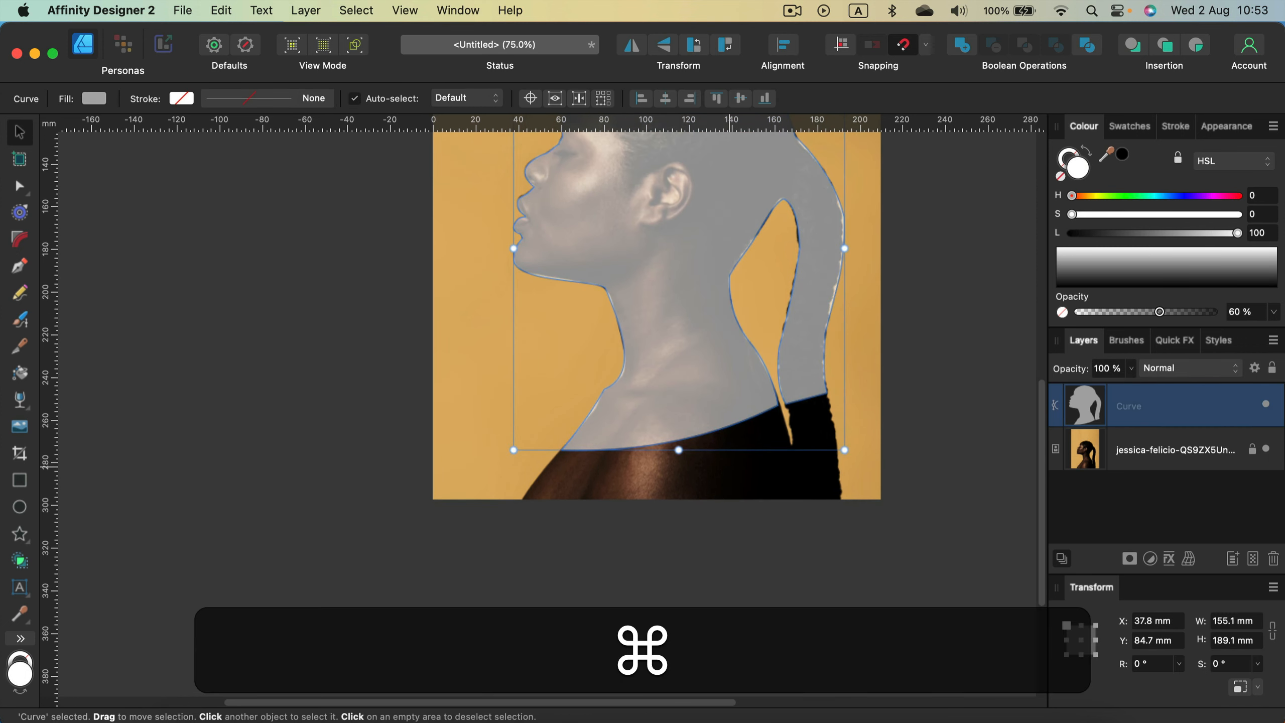
pyautogui.press('super+equal')
pyautogui.click(18, 186)
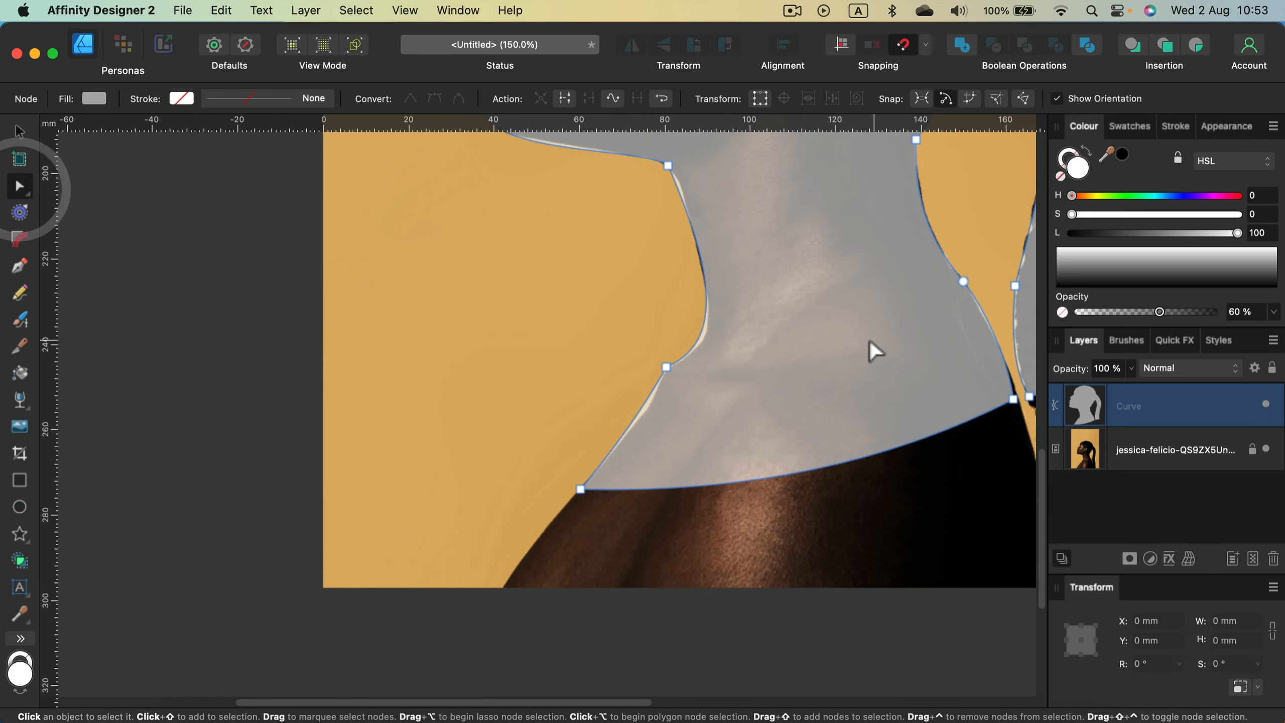
pyautogui.press('super+equal')
pyautogui.press('super+equal')
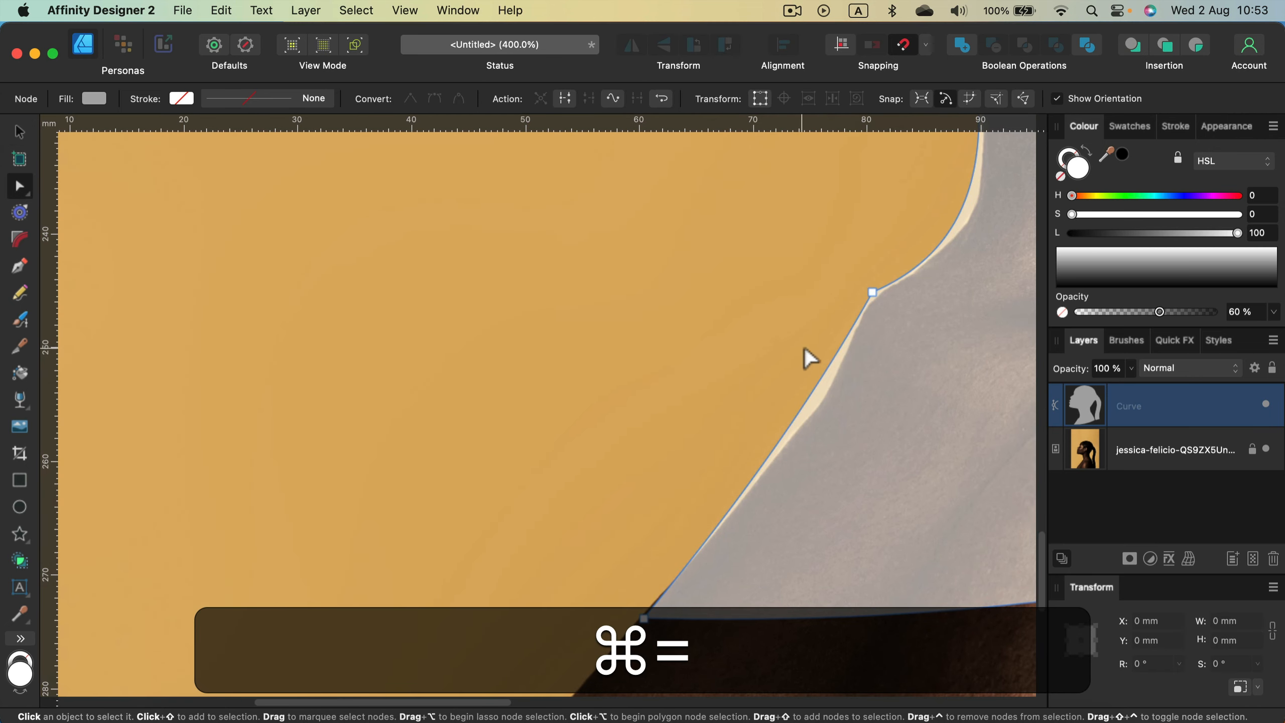
pyautogui.click(873, 298)
pyautogui.moveTo(872, 299); pyautogui.dragTo(873, 295)
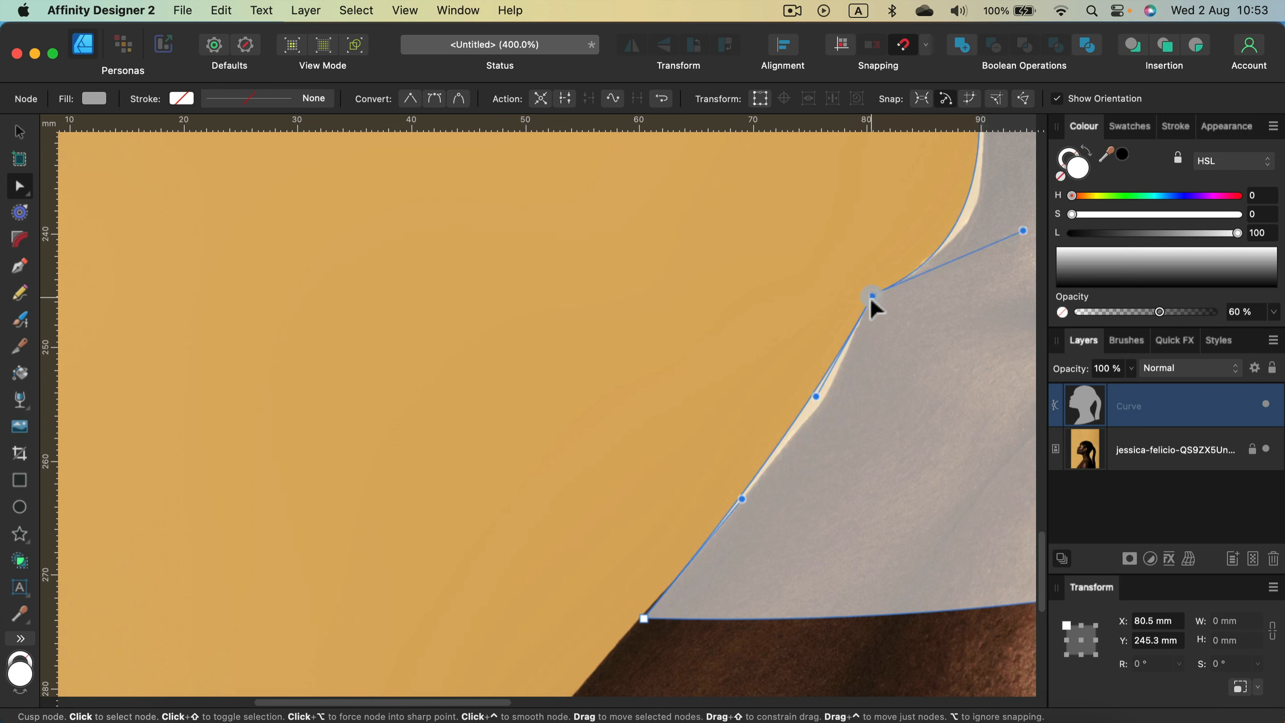
pyautogui.moveTo(805, 402); pyautogui.dragTo(815, 396)
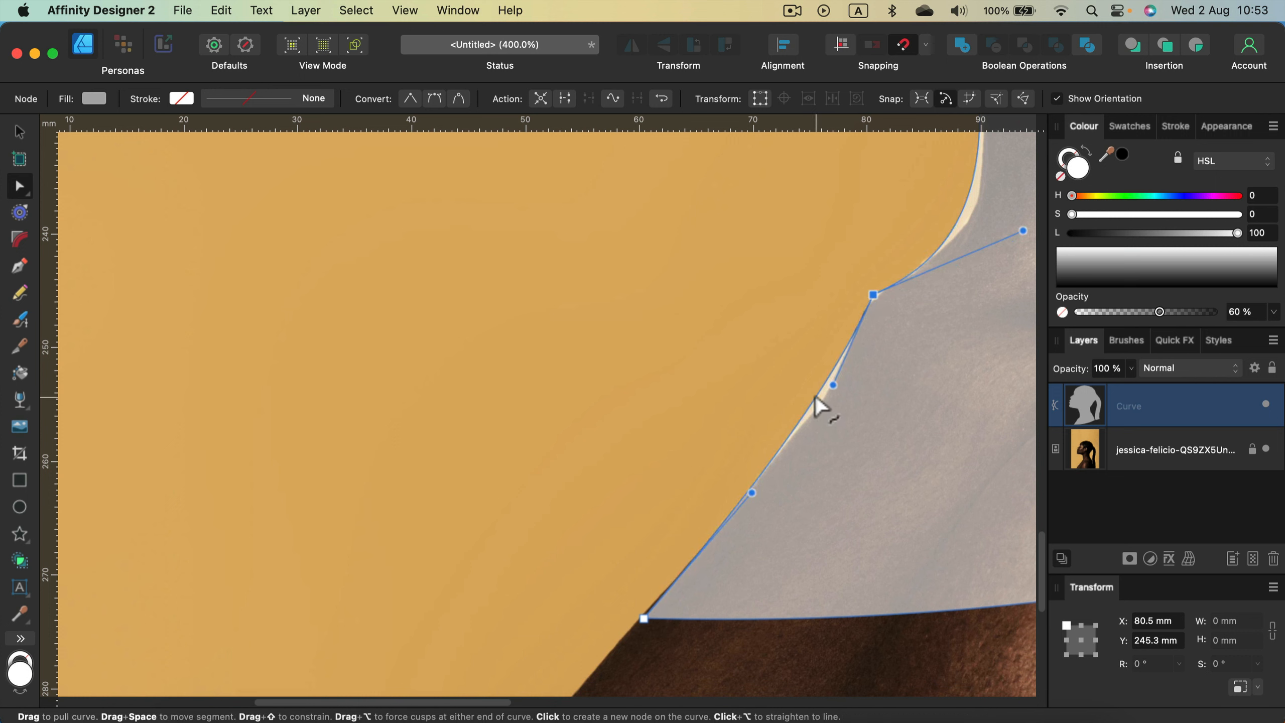
pyautogui.moveTo(874, 295)
pyautogui.mouseDown()
pyautogui.moveTo(865, 303)
pyautogui.moveTo(875, 296)
pyautogui.mouseUp()
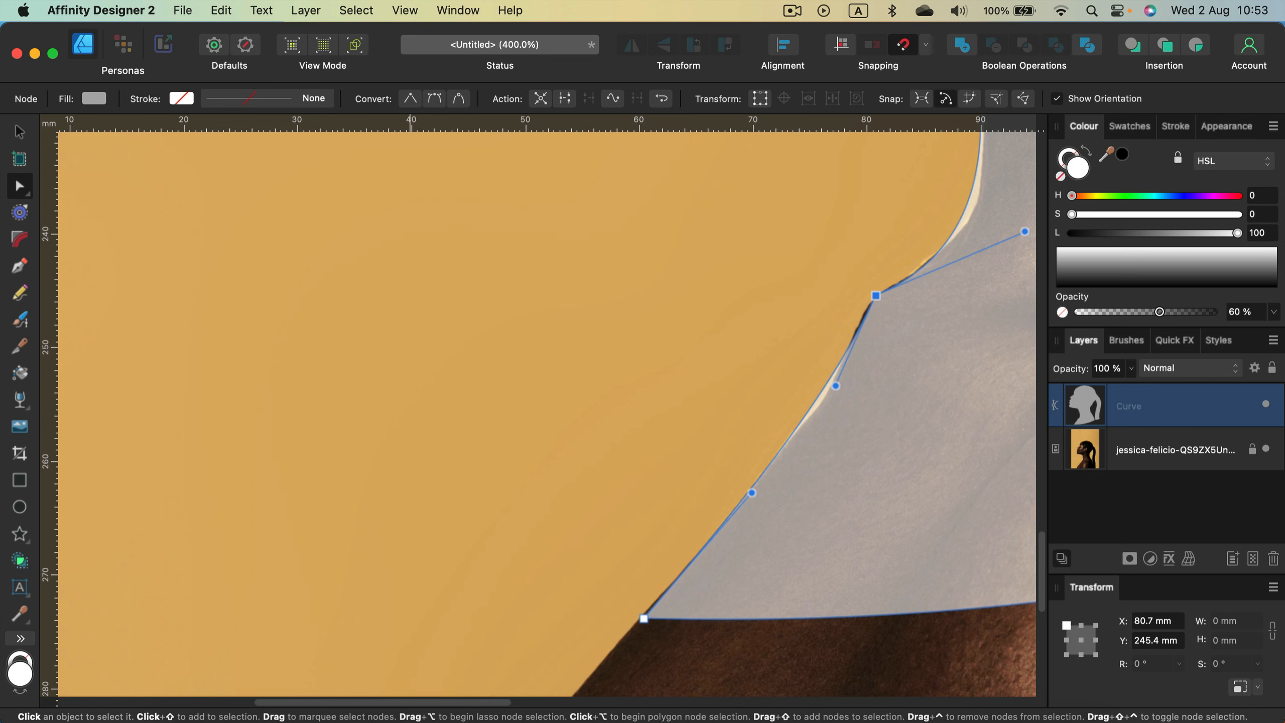
# Try converting the neck-base node to smooth and reshaping the shoulder and neck curves around it.
pyautogui.click(434, 104)
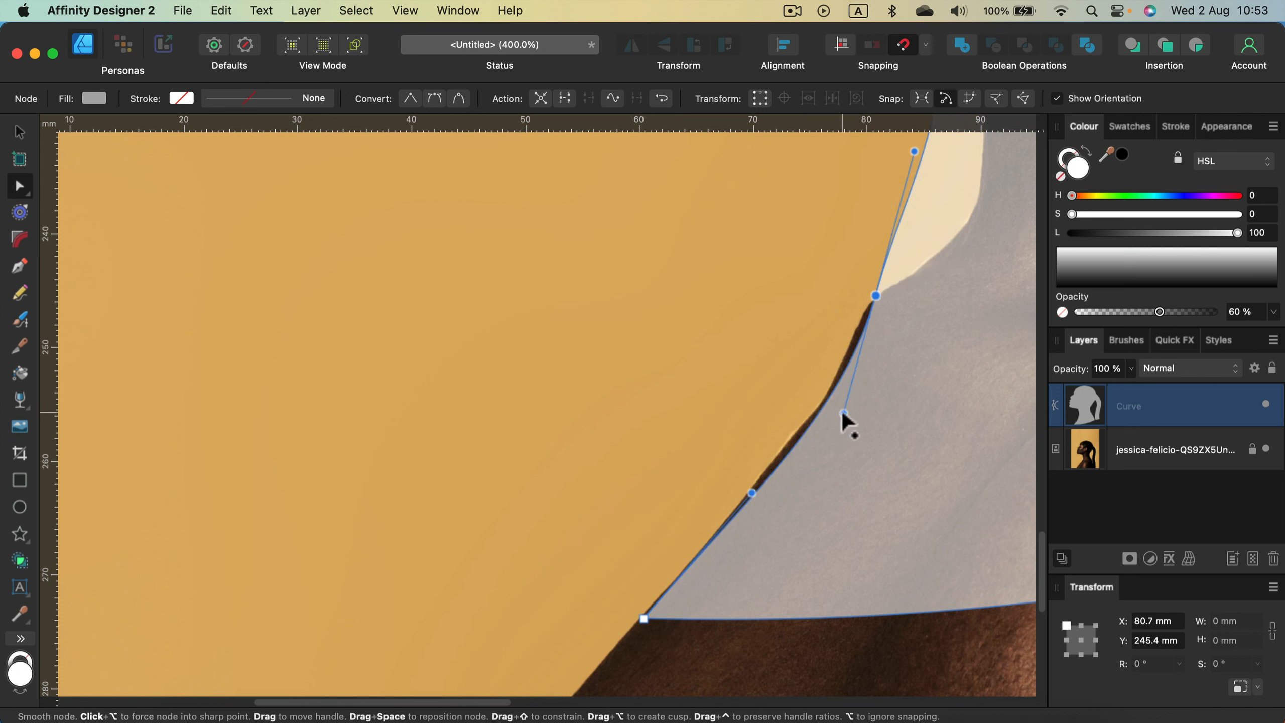
pyautogui.moveTo(843, 413); pyautogui.dragTo(829, 403)
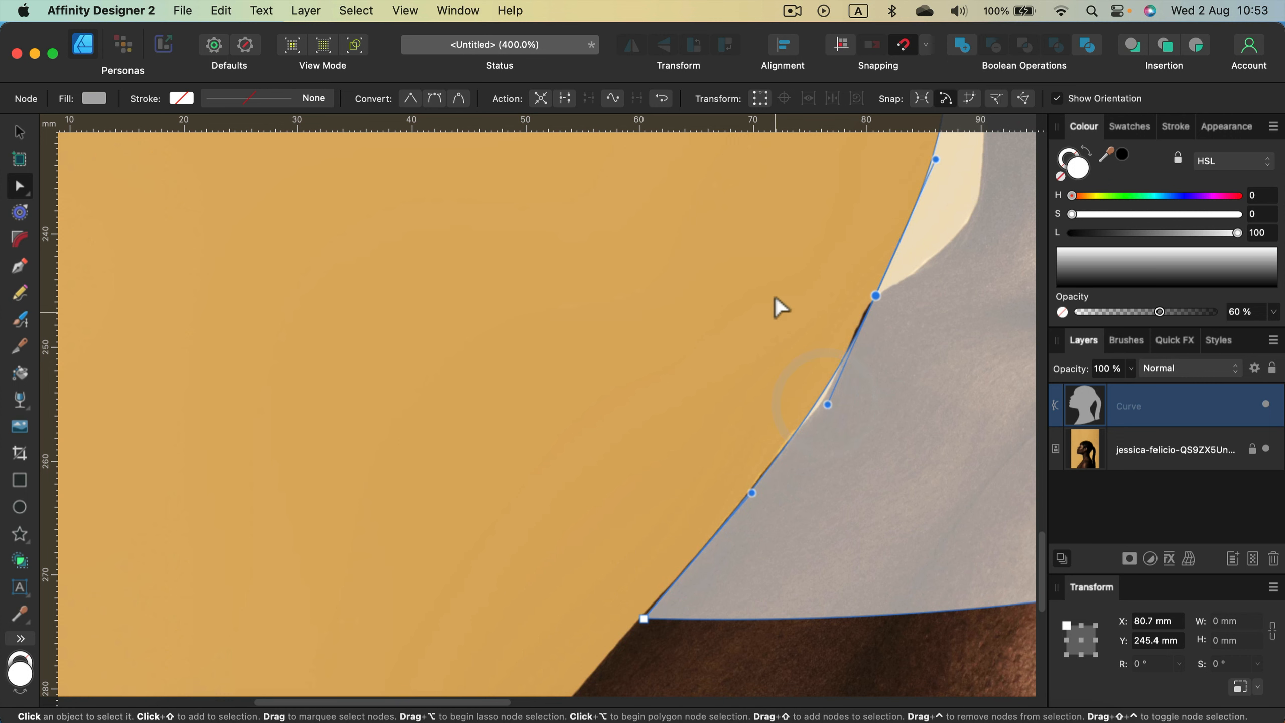
pyautogui.press('space')
pyautogui.moveTo(775, 307); pyautogui.dragTo(677, 480)
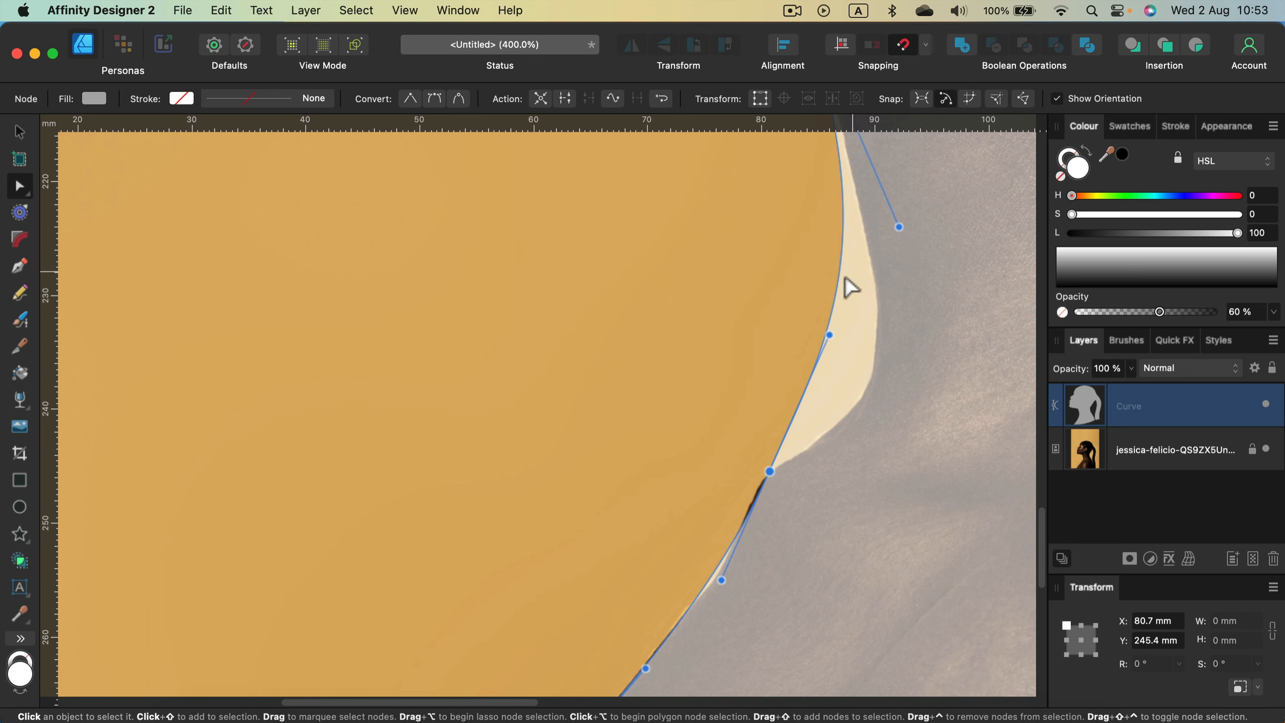
pyautogui.moveTo(836, 301)
pyautogui.mouseDown()
pyautogui.moveTo(874, 355)
pyautogui.moveTo(863, 288)
pyautogui.moveTo(862, 362)
pyautogui.moveTo(879, 322)
pyautogui.moveTo(864, 311)
pyautogui.moveTo(900, 413)
pyautogui.moveTo(879, 557)
pyautogui.moveTo(841, 299)
pyautogui.moveTo(865, 495)
pyautogui.moveTo(857, 329)
pyautogui.moveTo(839, 319)
pyautogui.mouseUp()
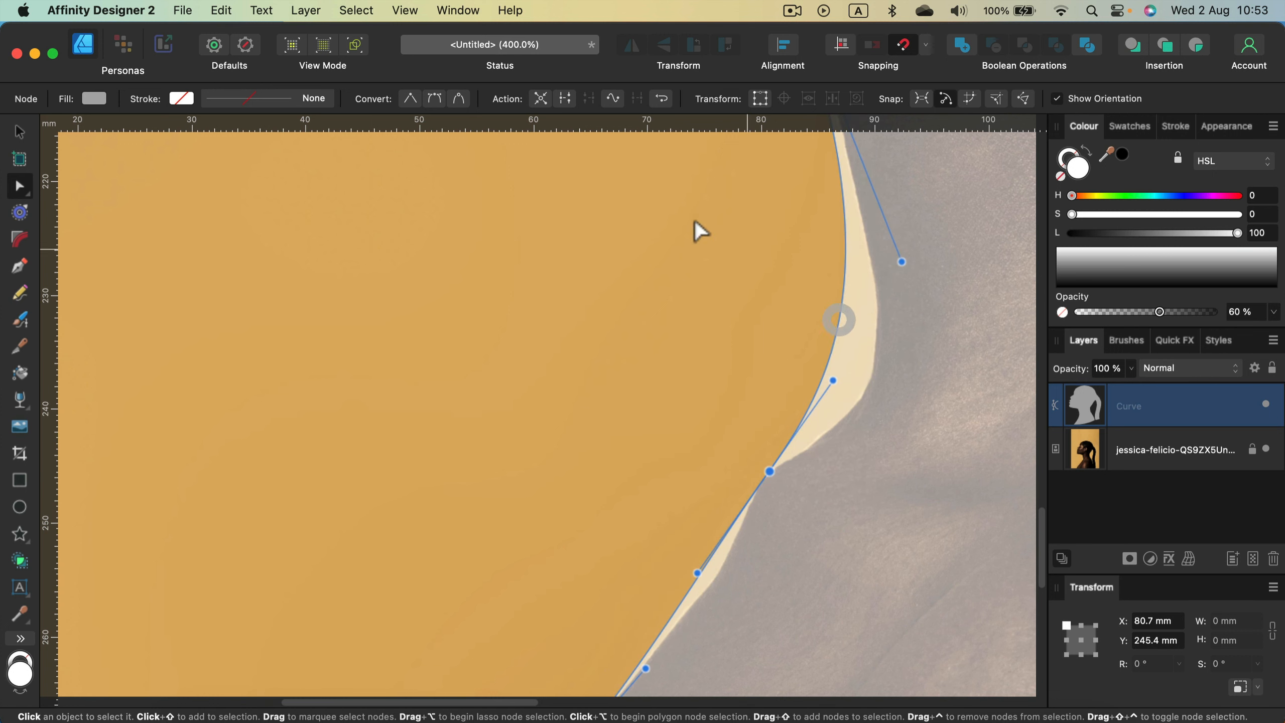
# Convert the neck-base node to smart, and adjust its two handles independently so the curves follow the neck hollow and the shoulder.
pyautogui.click(460, 100)
pyautogui.moveTo(810, 327); pyautogui.dragTo(918, 396)
pyautogui.press('alt')
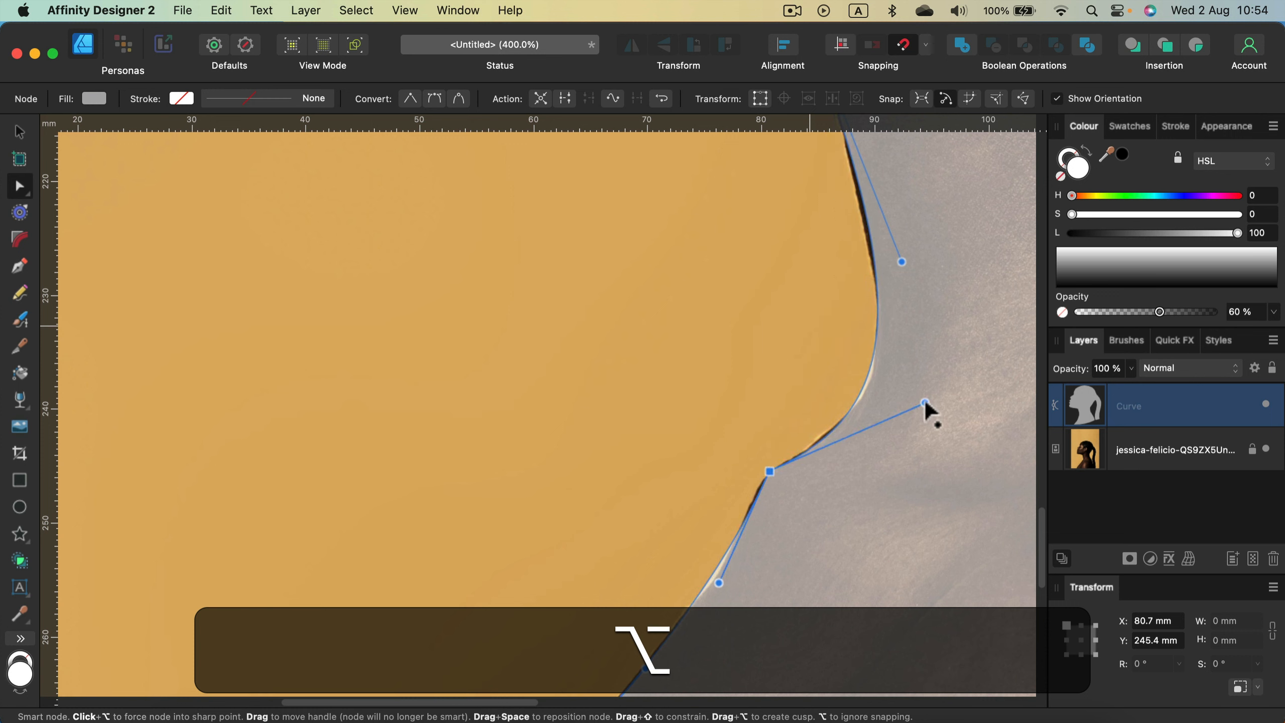
pyautogui.moveTo(726, 554); pyautogui.dragTo(705, 610)
pyautogui.scroll(-5, 710, 421)
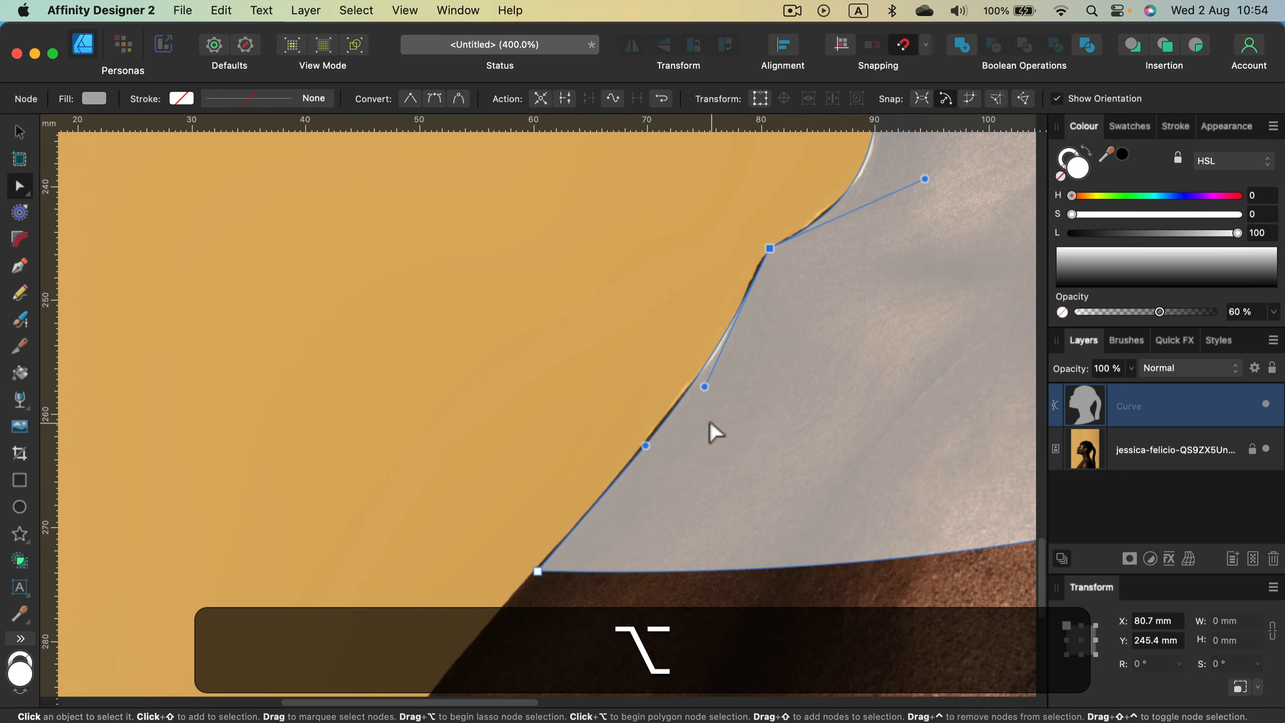
pyautogui.scroll(6, 710, 420)
pyautogui.moveTo(854, 321); pyautogui.dragTo(854, 501)
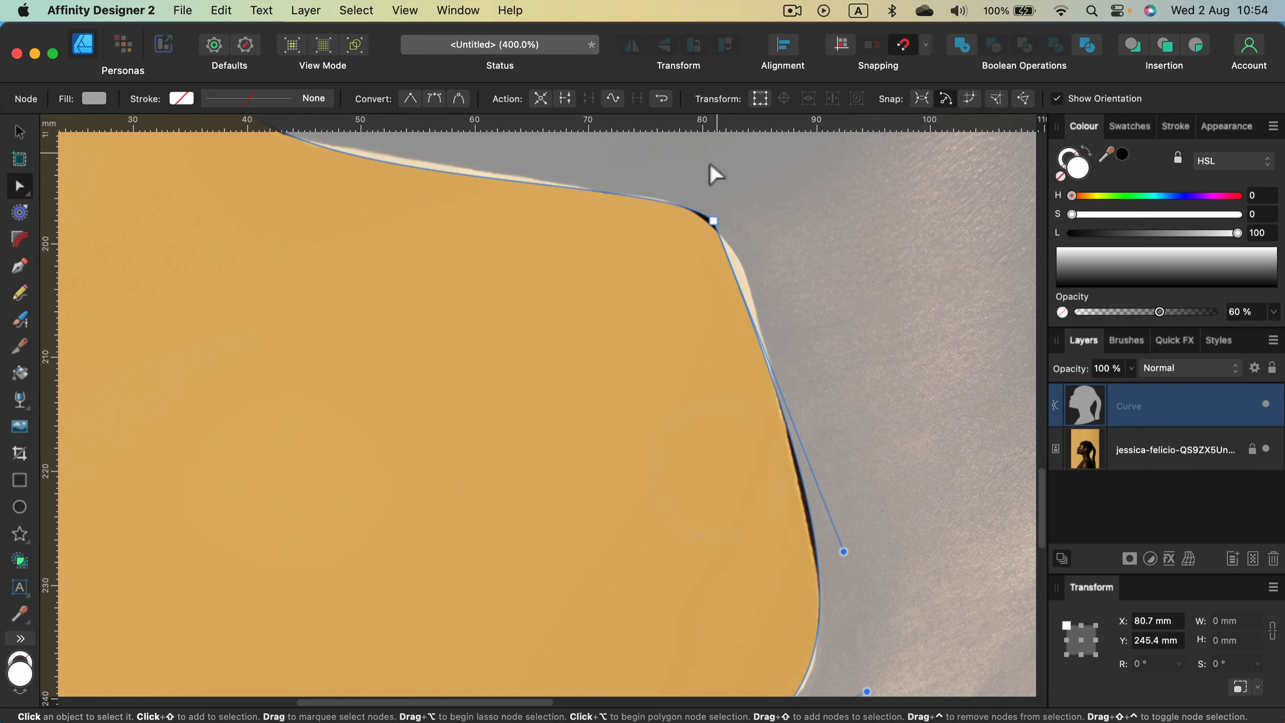
# Convert the node where the jaw meets the neck to smart and extend its lower handle along the front of the neck.
pyautogui.click(712, 226)
pyautogui.moveTo(711, 225); pyautogui.dragTo(710, 227)
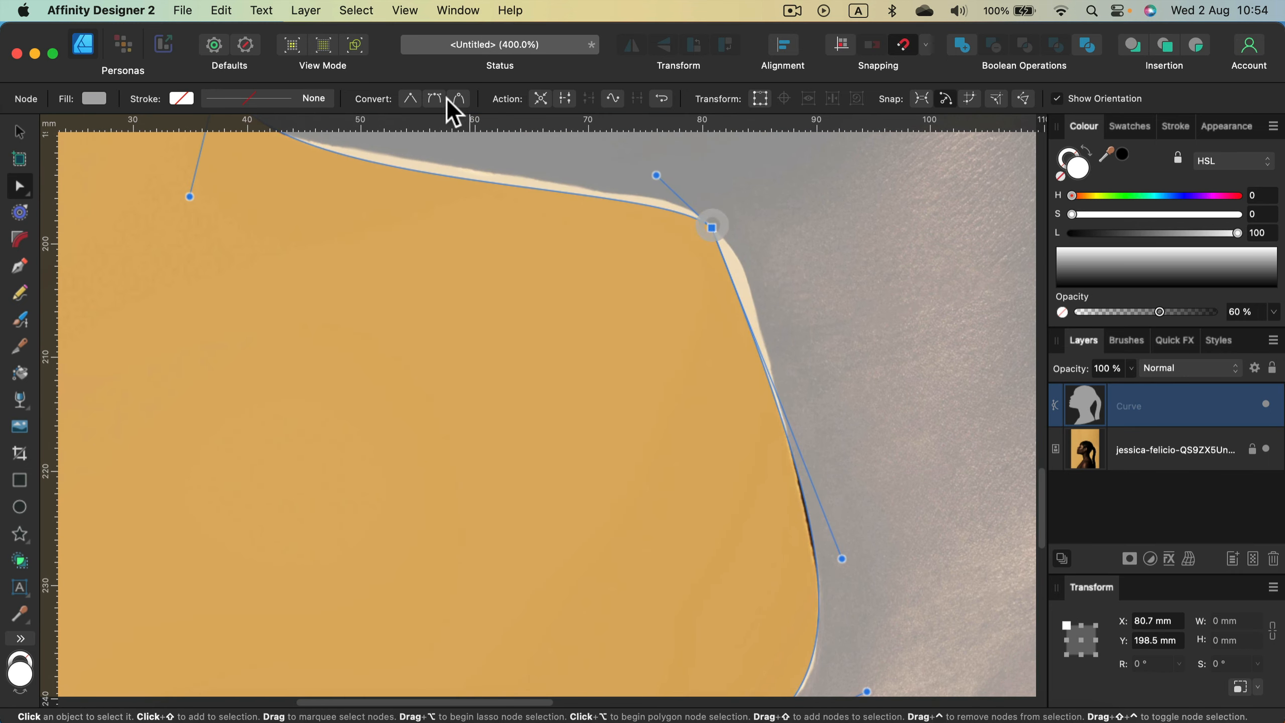
pyautogui.click(459, 99)
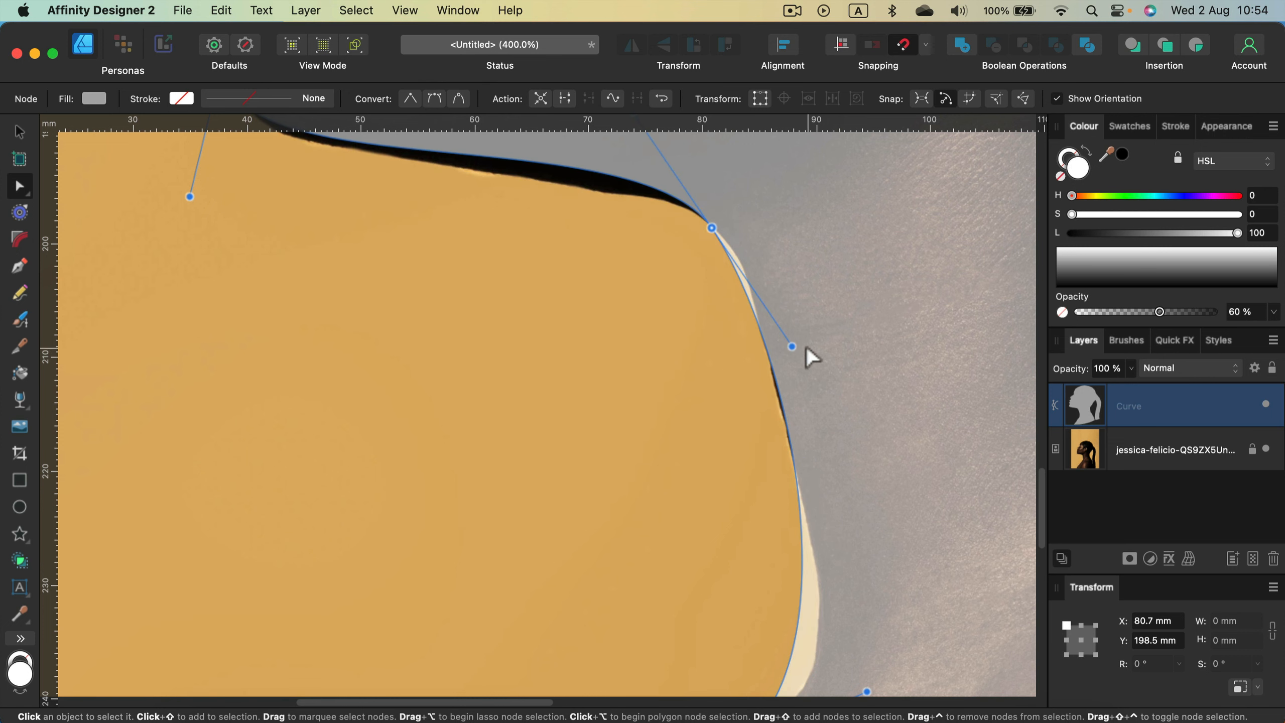
pyautogui.moveTo(792, 348); pyautogui.dragTo(832, 557)
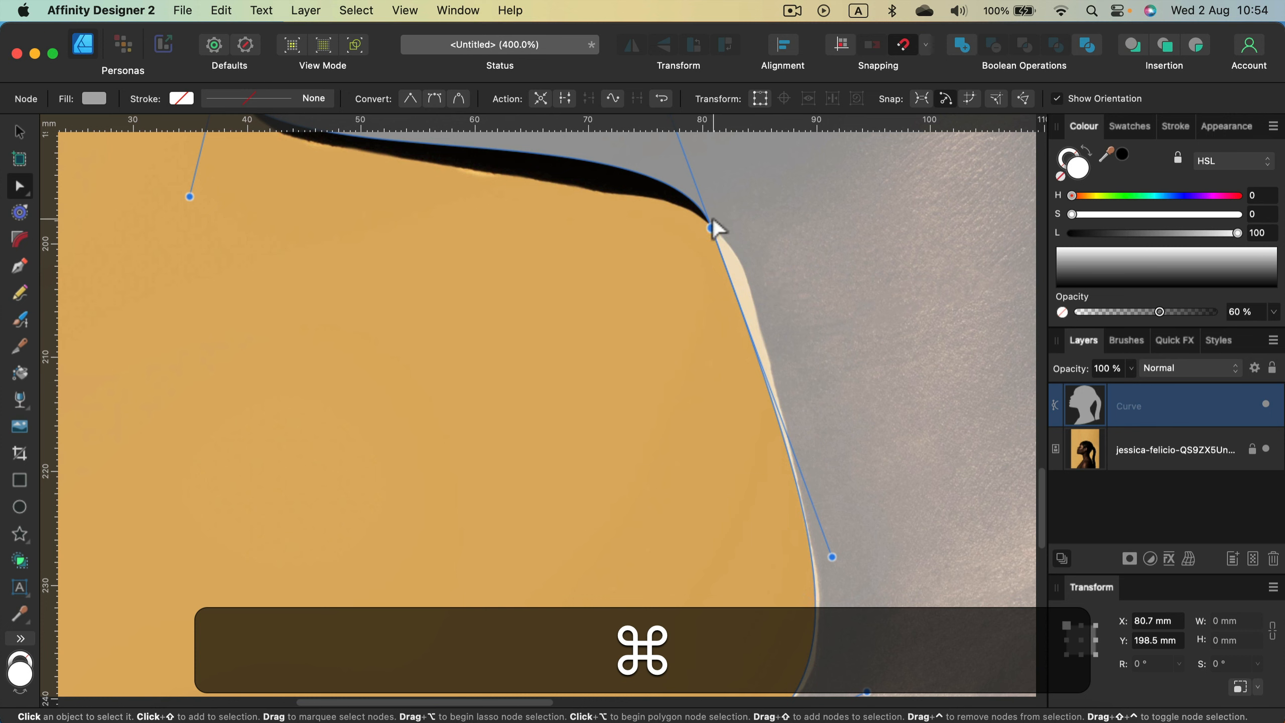
# Move the jaw-neck node to about X 83.3, Y 202 mm and adjust its handles to follow the throat and under-jaw contour.
pyautogui.moveTo(713, 223); pyautogui.dragTo(742, 267)
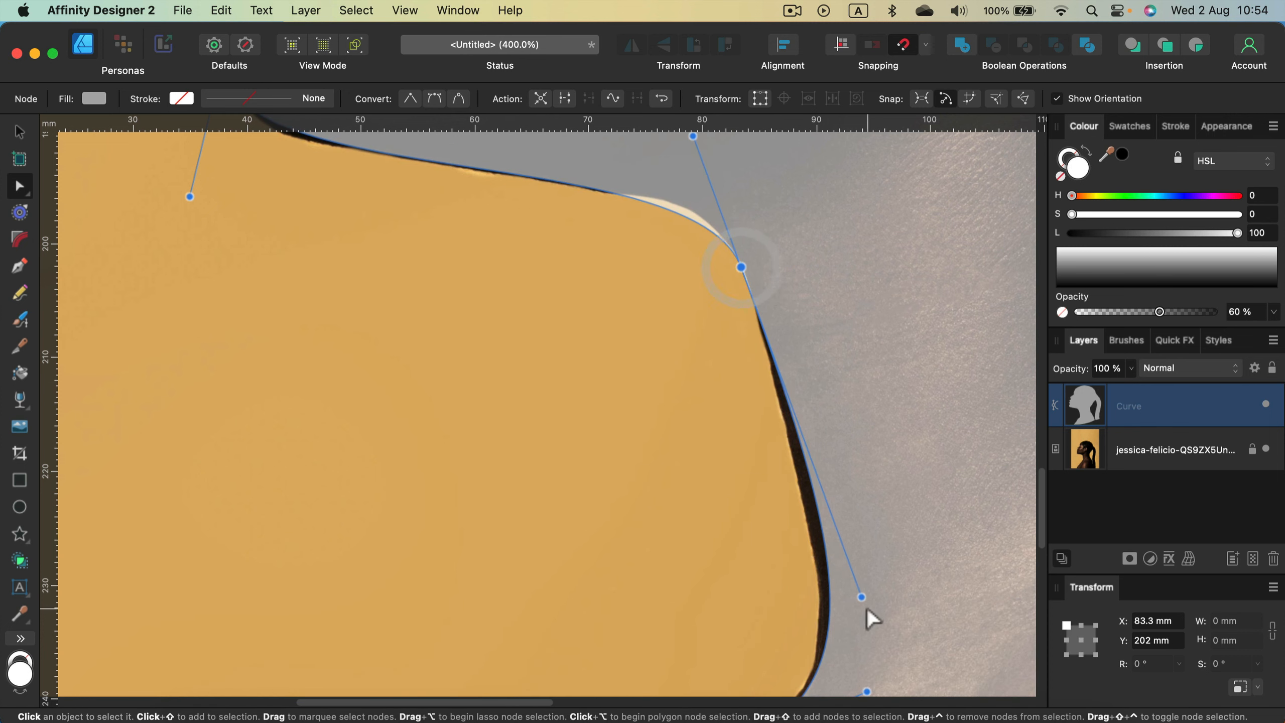
pyautogui.moveTo(861, 599); pyautogui.dragTo(825, 529)
pyautogui.press('space')
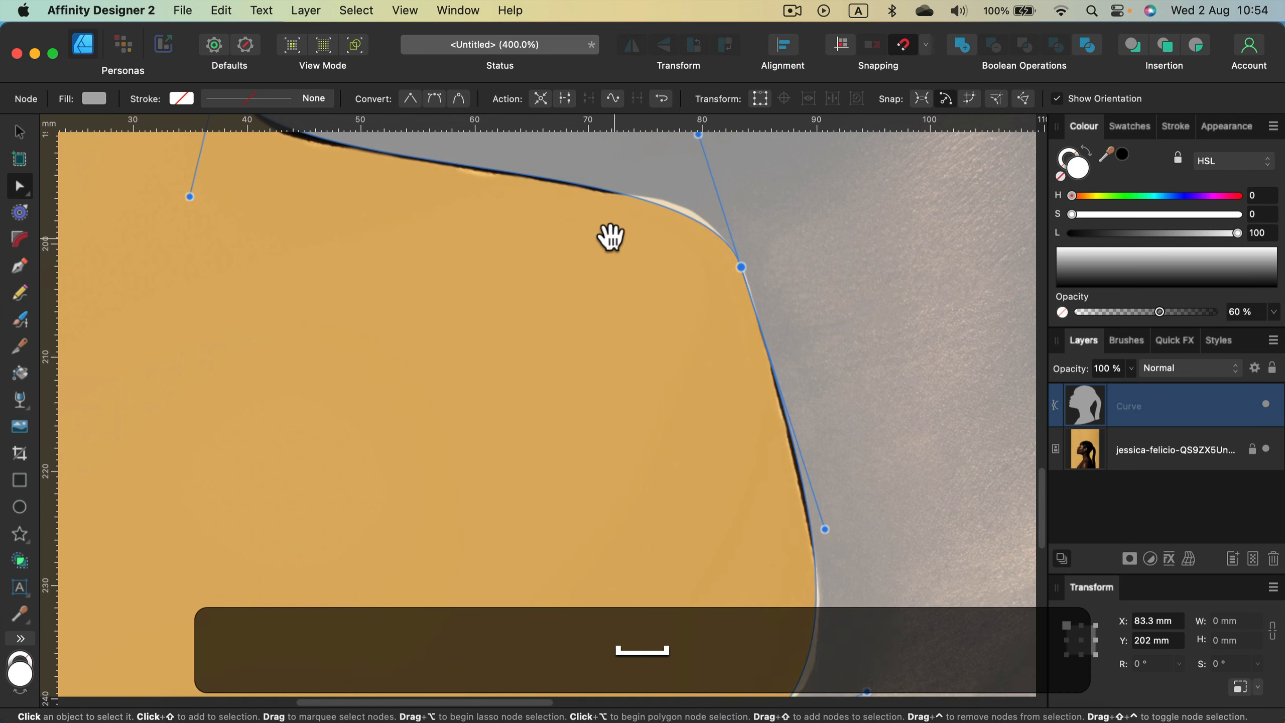
pyautogui.moveTo(612, 237); pyautogui.dragTo(720, 523)
pyautogui.press('super')
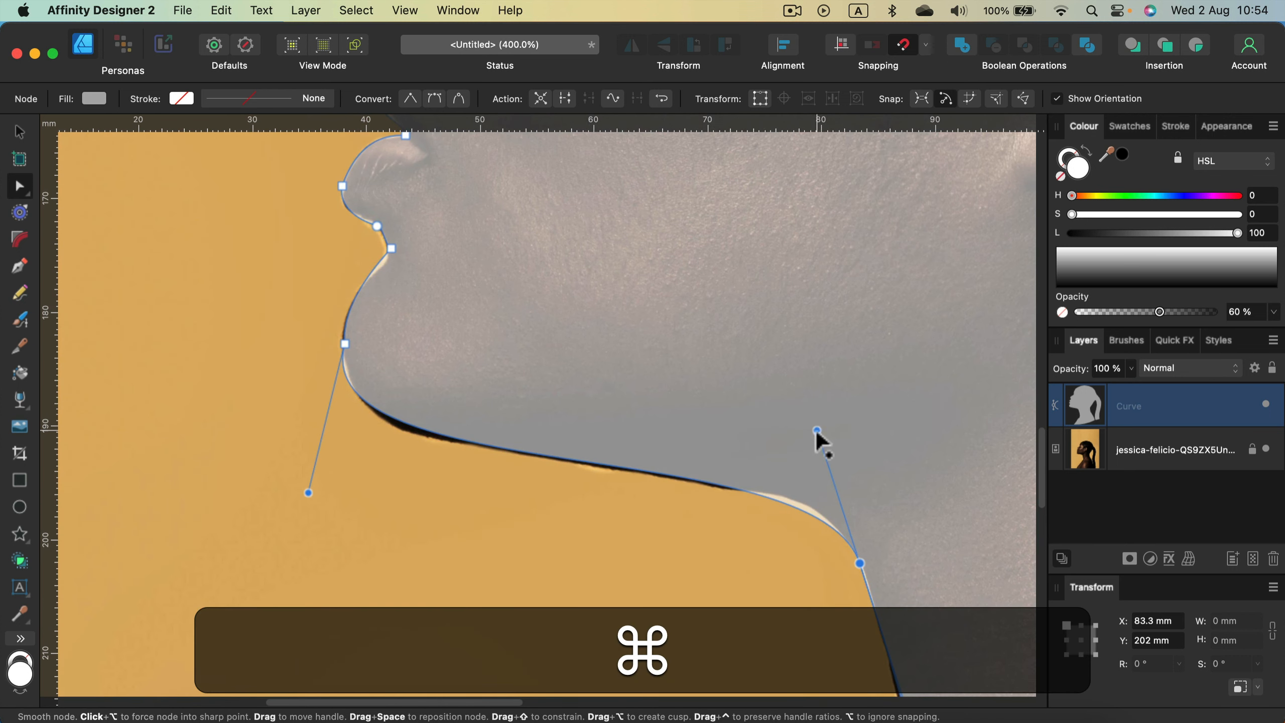
pyautogui.moveTo(817, 431)
pyautogui.mouseDown()
pyautogui.moveTo(817, 450)
pyautogui.moveTo(815, 431)
pyautogui.mouseUp()
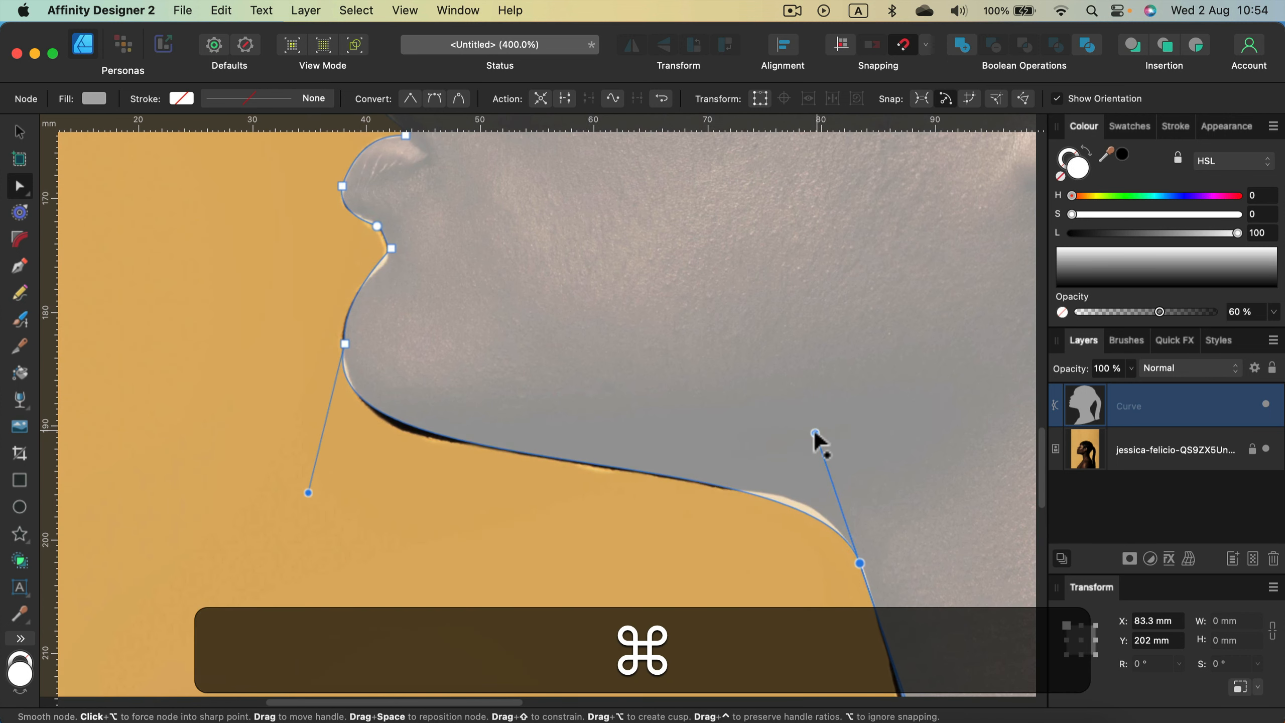
# Convert the chin node to smart, move it to about X 40, Y 187.9 mm and adjust its handles to fit the chin.
pyautogui.press('space')
pyautogui.moveTo(557, 319); pyautogui.dragTo(613, 460)
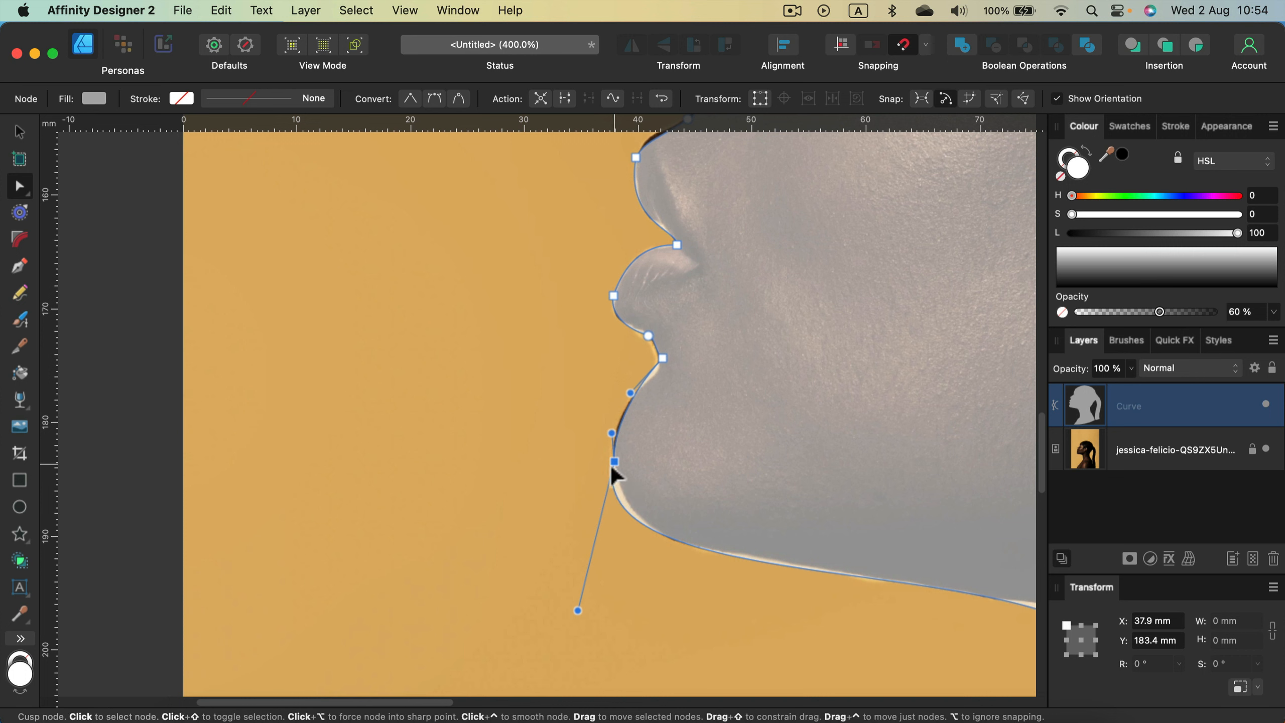
pyautogui.click(455, 98)
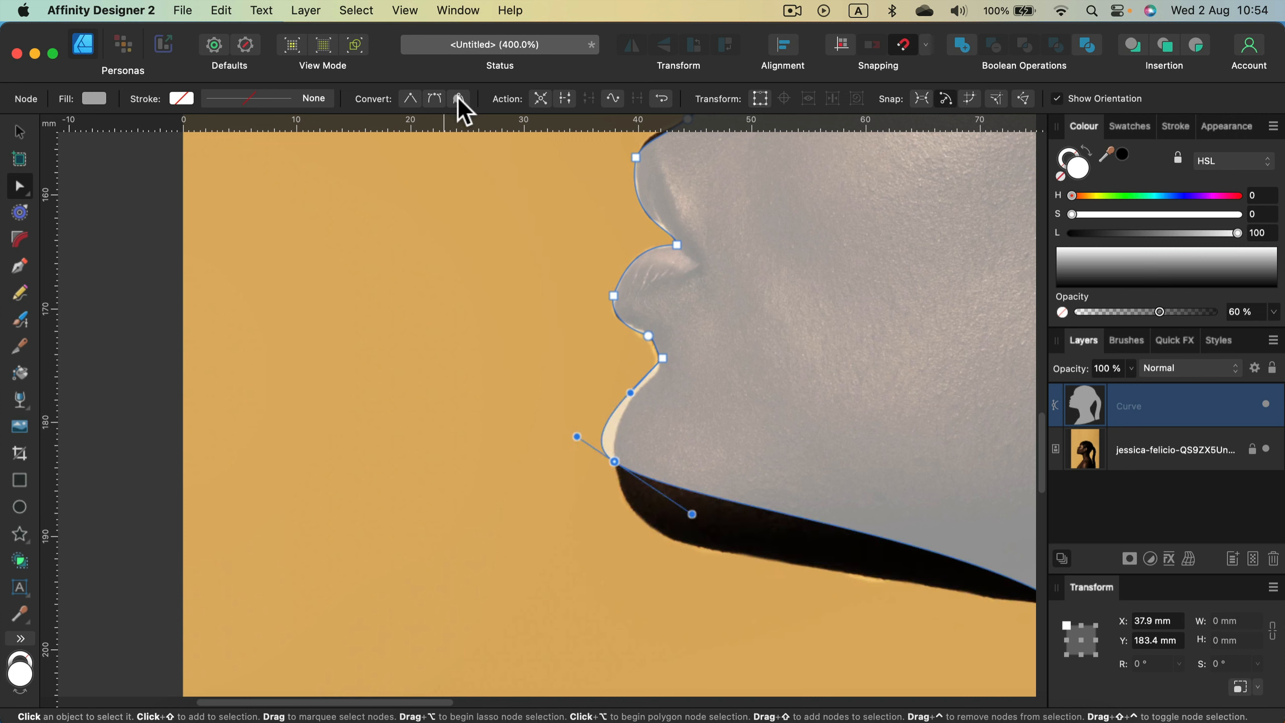
pyautogui.moveTo(615, 462); pyautogui.dragTo(633, 511)
pyautogui.moveTo(712, 563); pyautogui.dragTo(765, 607)
pyautogui.moveTo(582, 476)
pyautogui.mouseDown()
pyautogui.moveTo(582, 460)
pyautogui.moveTo(583, 474)
pyautogui.mouseUp()
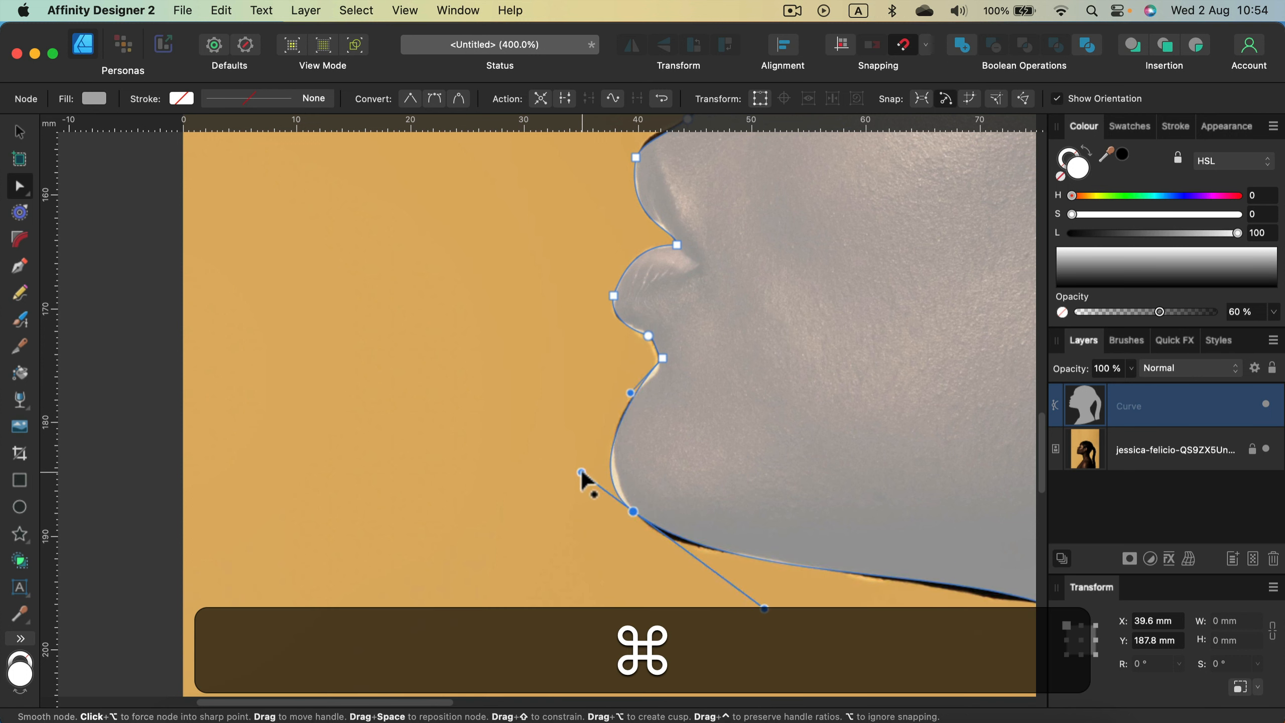
pyautogui.moveTo(633, 511); pyautogui.dragTo(639, 516)
# Refine the hollow below the lower lip, moving its nodes to about X 41.8, Y 175.3 mm and X 40.5, Y 172.1 mm and adjusting the lower handle.
pyautogui.press('space')
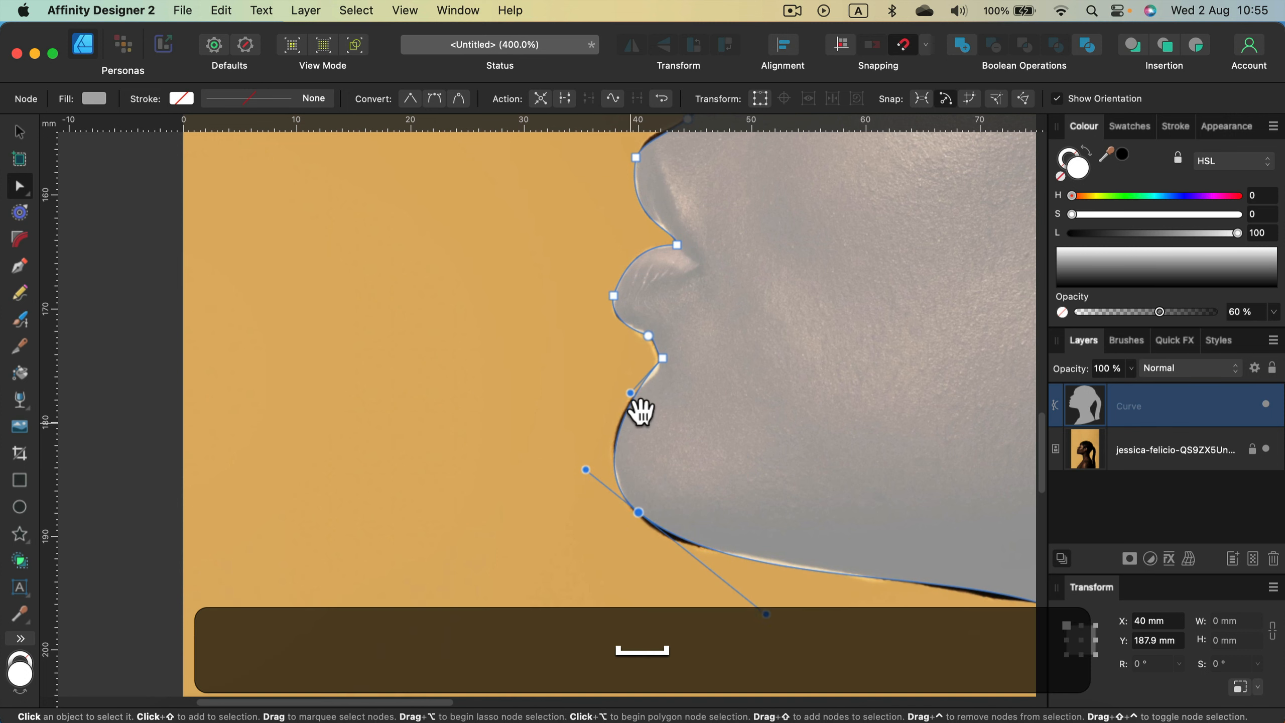
pyautogui.moveTo(637, 407); pyautogui.dragTo(664, 437)
pyautogui.press('super+equal')
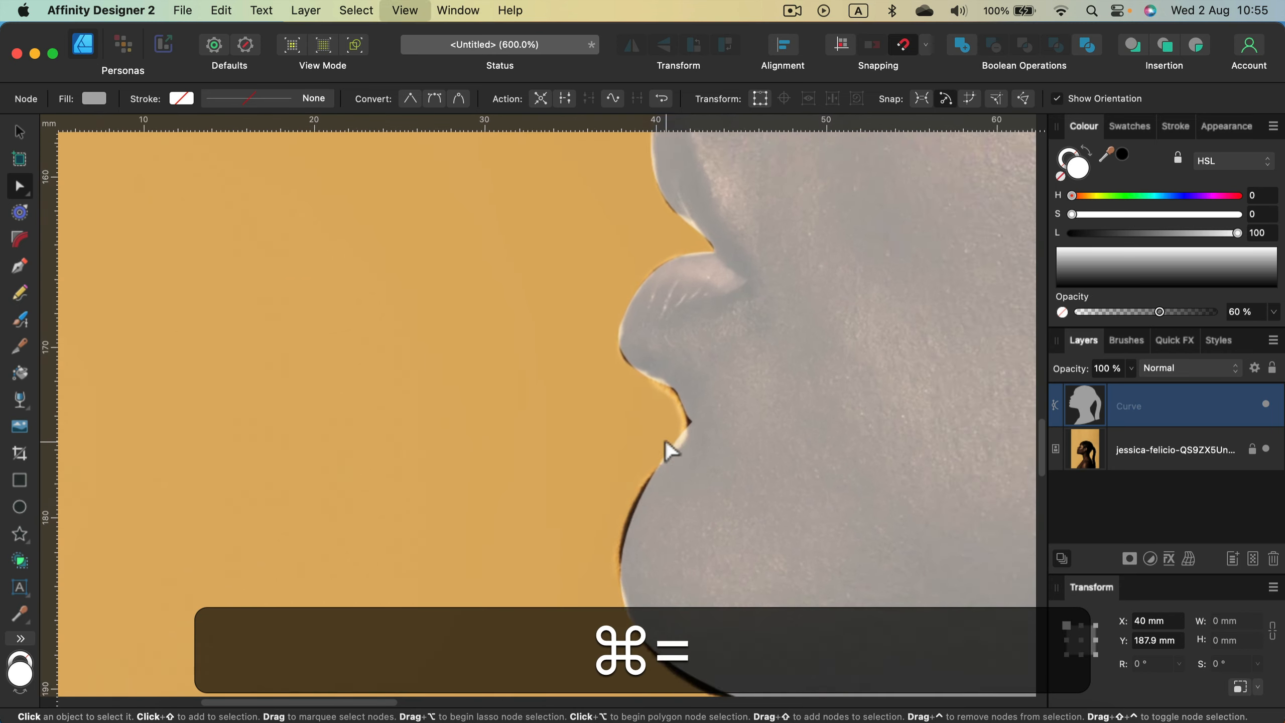
pyautogui.press('super+equal')
pyautogui.press('super+space')
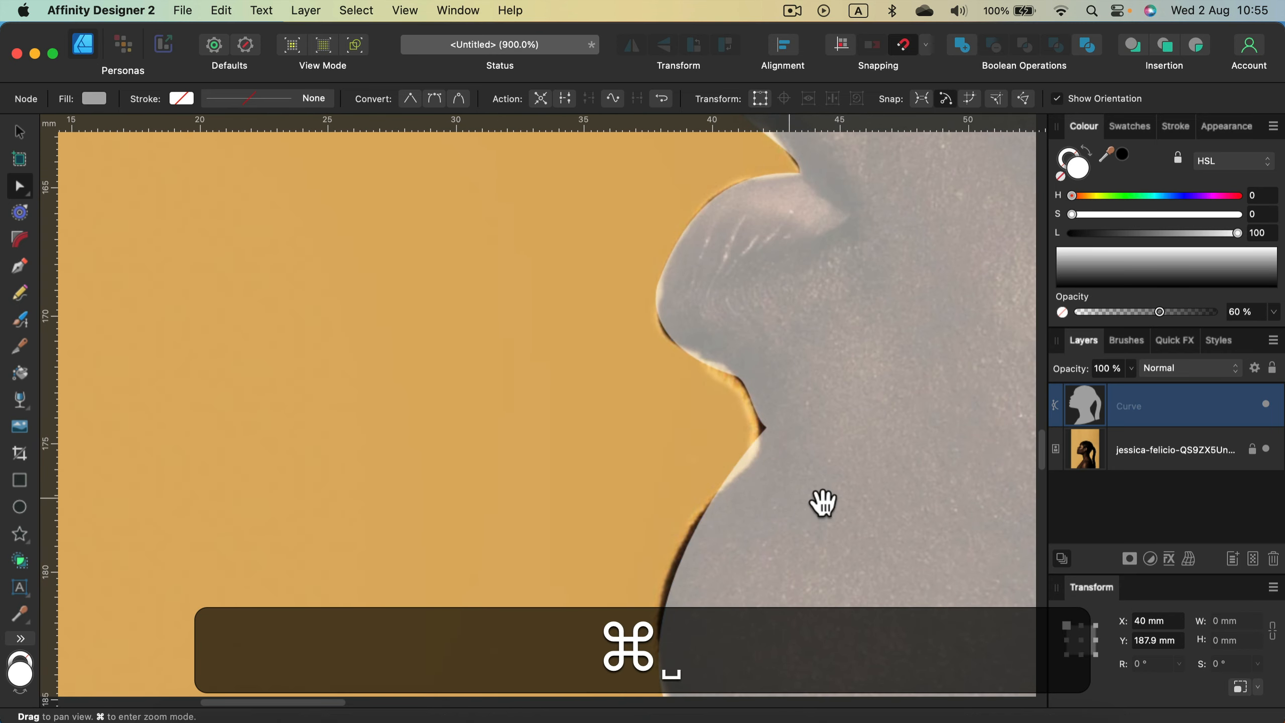
pyautogui.click(700, 393)
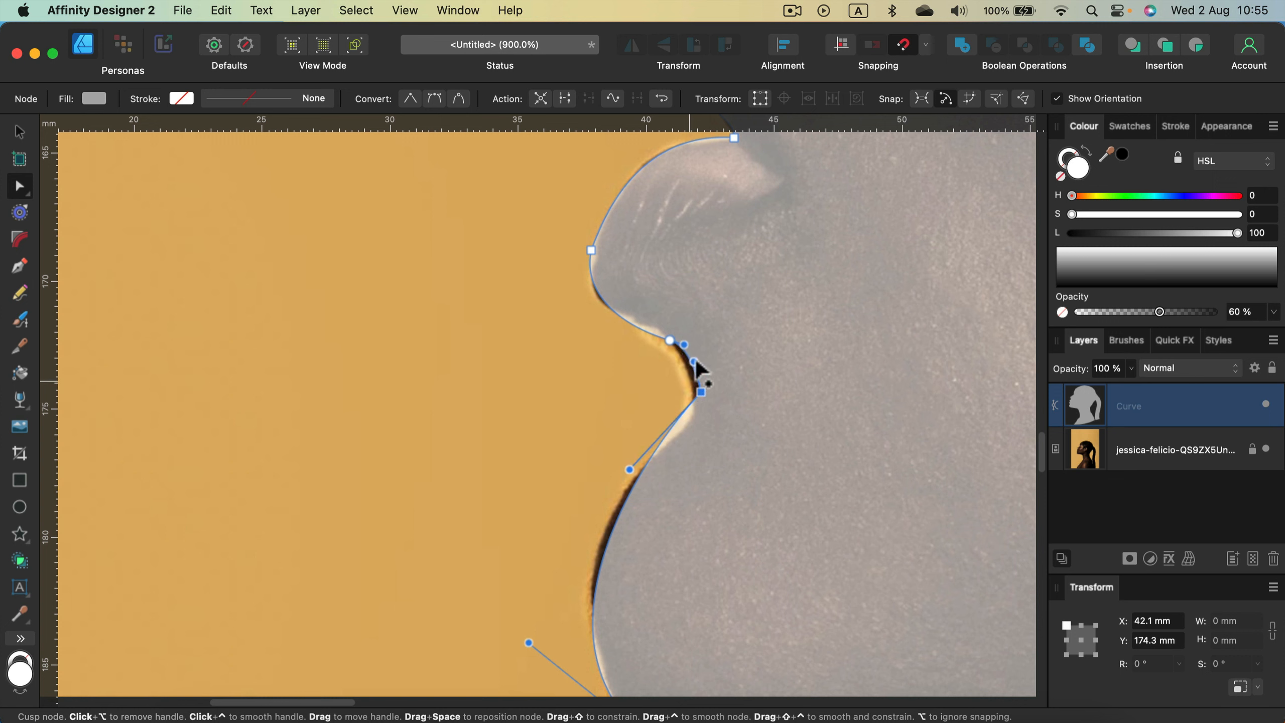
pyautogui.moveTo(701, 390); pyautogui.dragTo(692, 402)
pyautogui.click(693, 415)
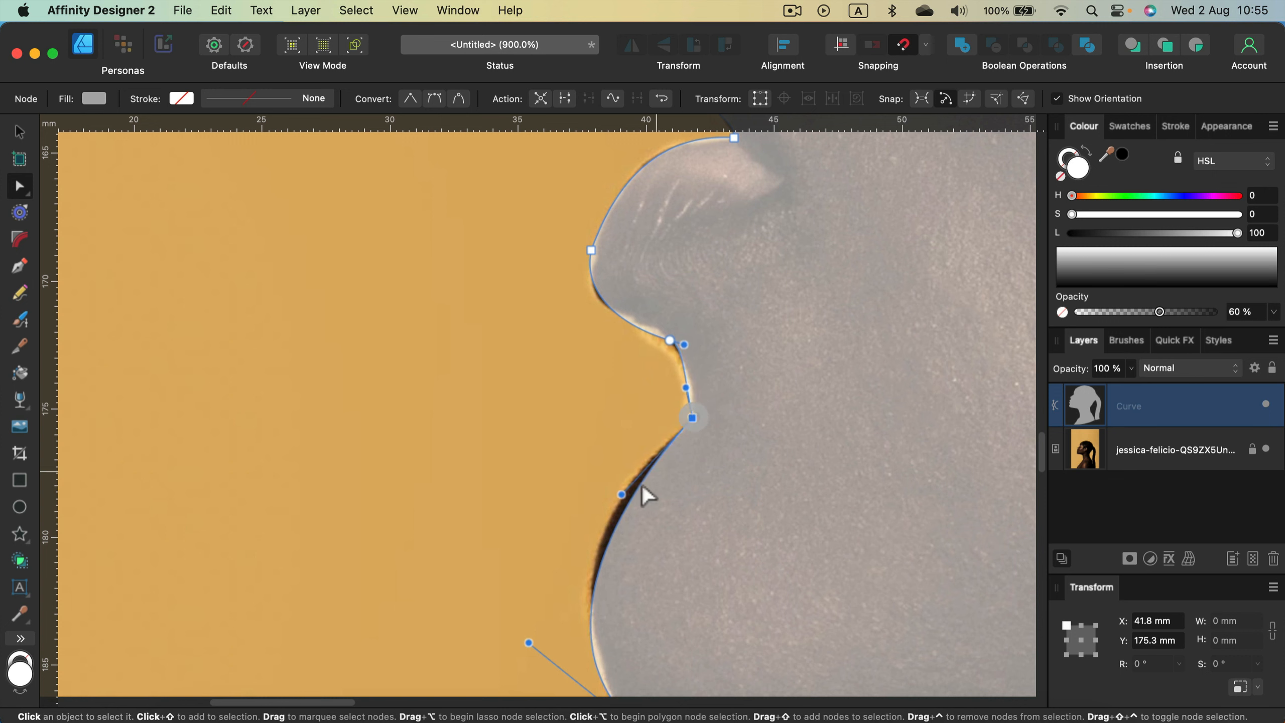
pyautogui.moveTo(618, 491); pyautogui.dragTo(607, 484)
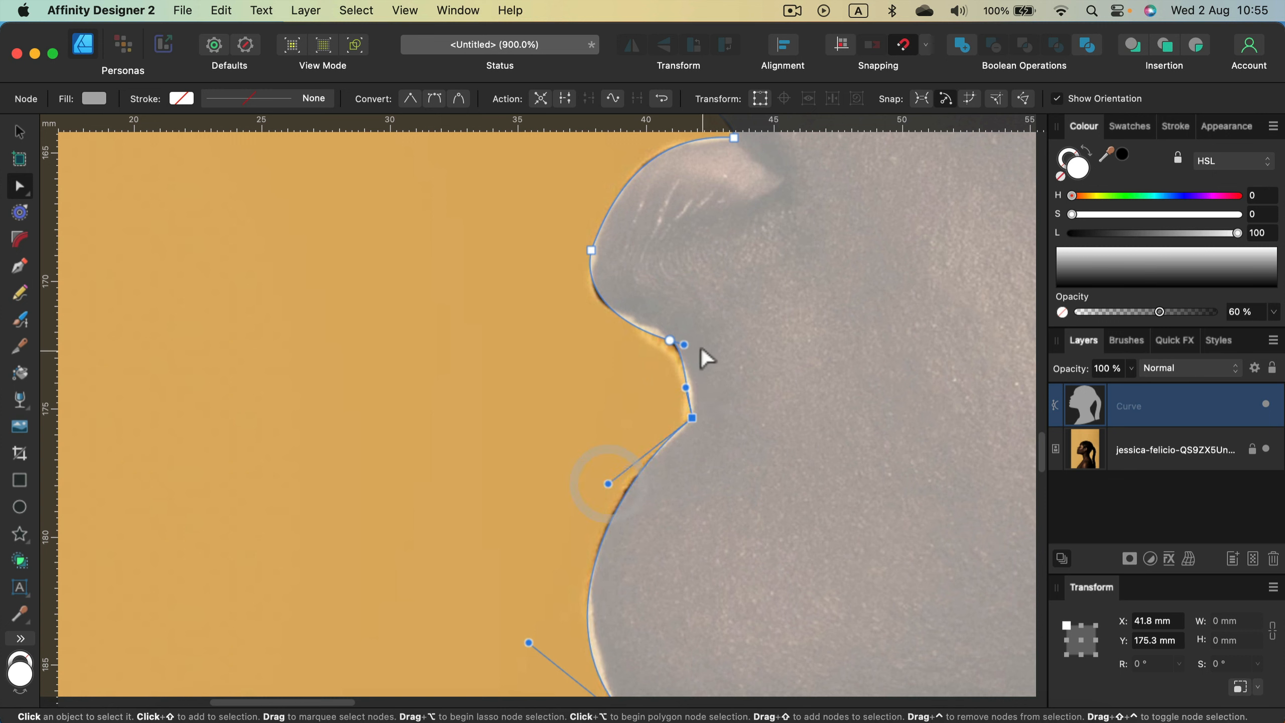
pyautogui.moveTo(669, 341); pyautogui.dragTo(659, 337)
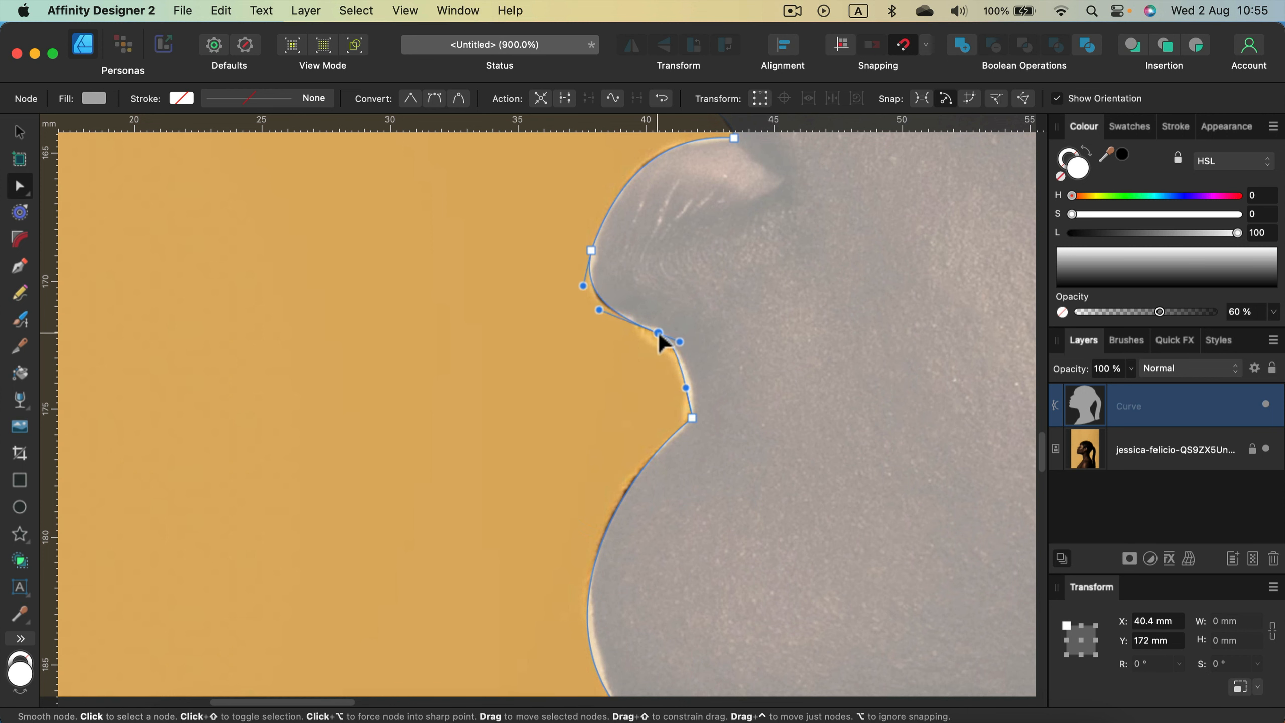
# Add a node on the curve above the upper lip and place it at about X 41.3, Y 154.6 mm on the photo's edge.
pyautogui.scroll(10, 667, 314)
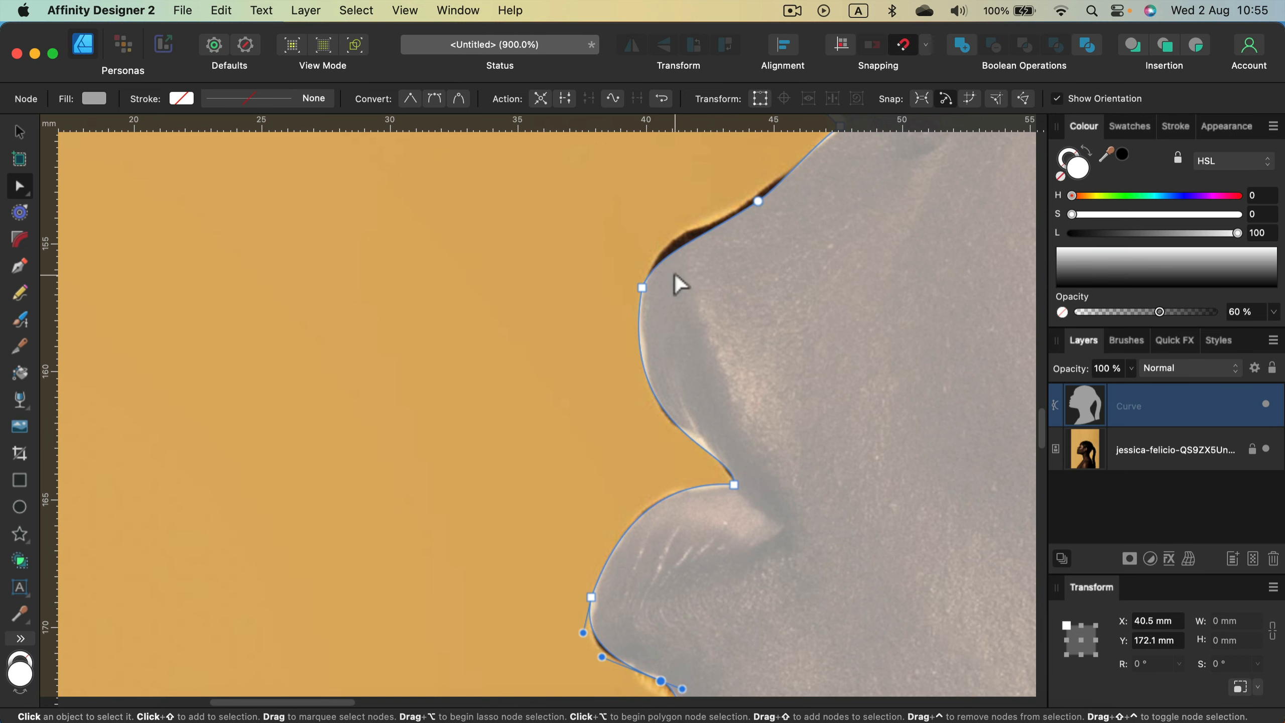
pyautogui.press('space')
pyautogui.moveTo(740, 293); pyautogui.dragTo(650, 430)
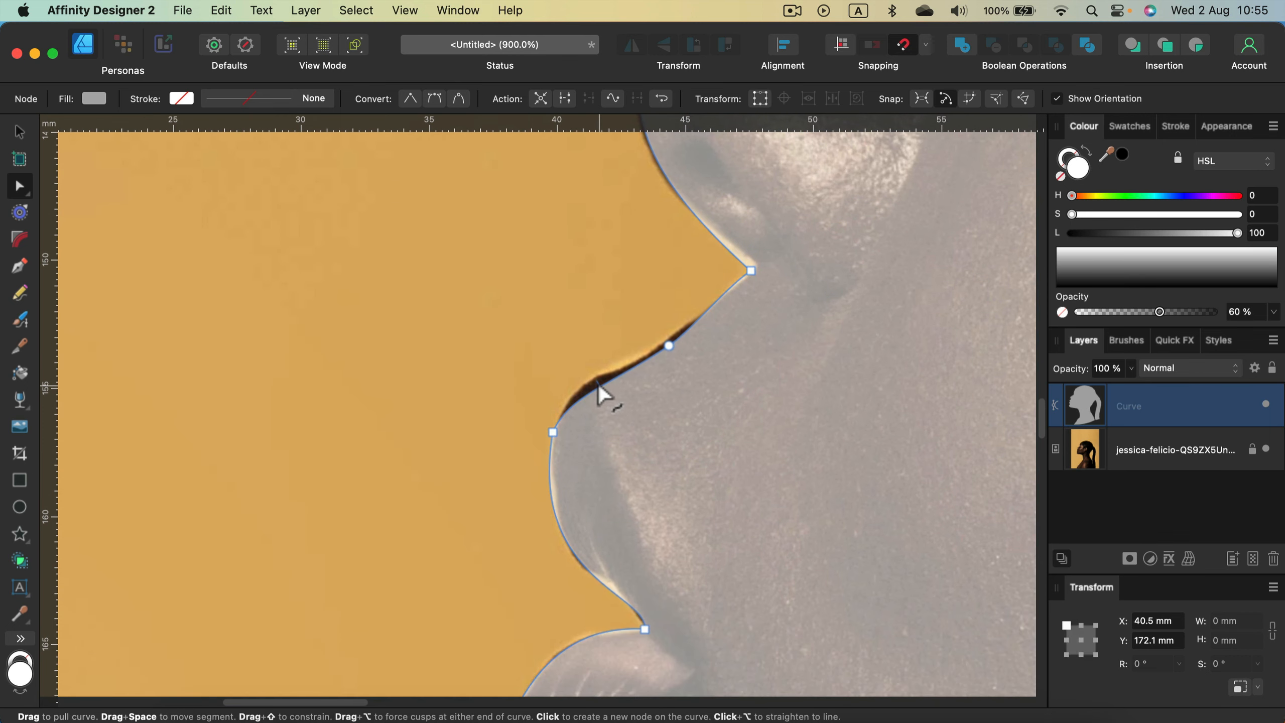
pyautogui.click(601, 386)
pyautogui.moveTo(601, 386); pyautogui.dragTo(592, 375)
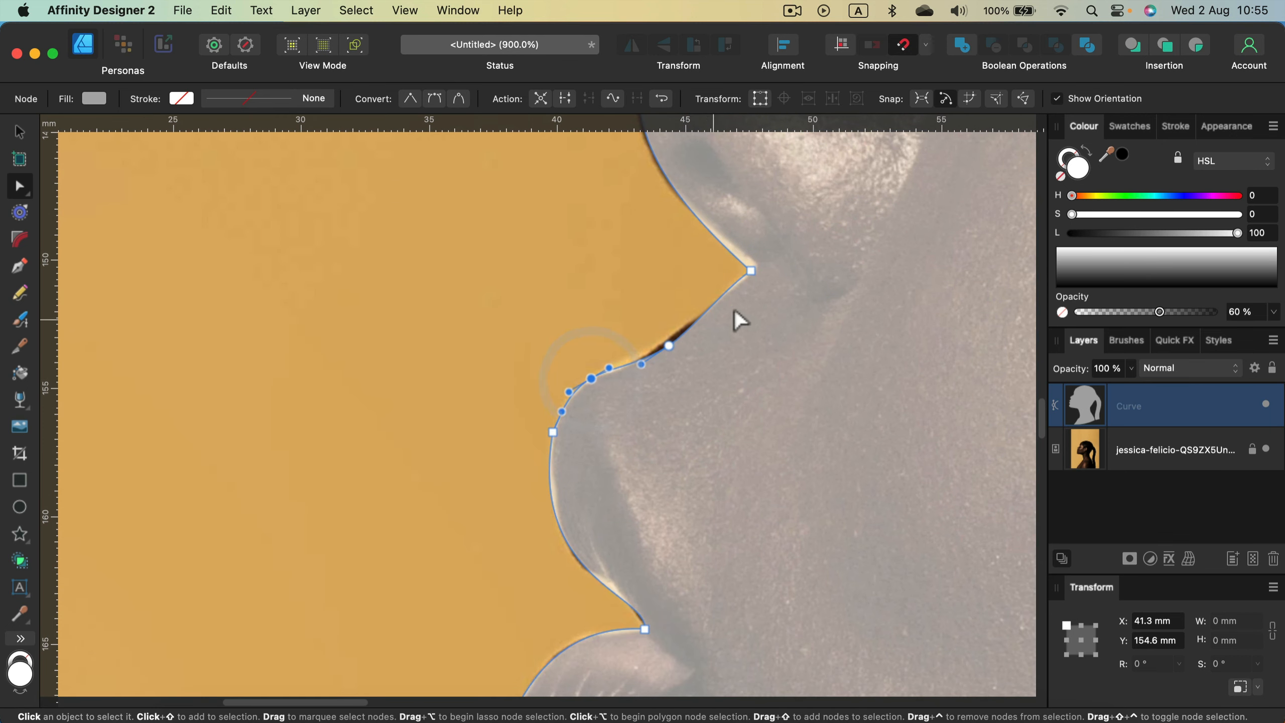
# Reshape the nose bridge curve with its corner node's upper handle, and move the smooth node above to about X 60.7, Y 124.9 mm.
pyautogui.scroll(10, 744, 325)
pyautogui.press('space')
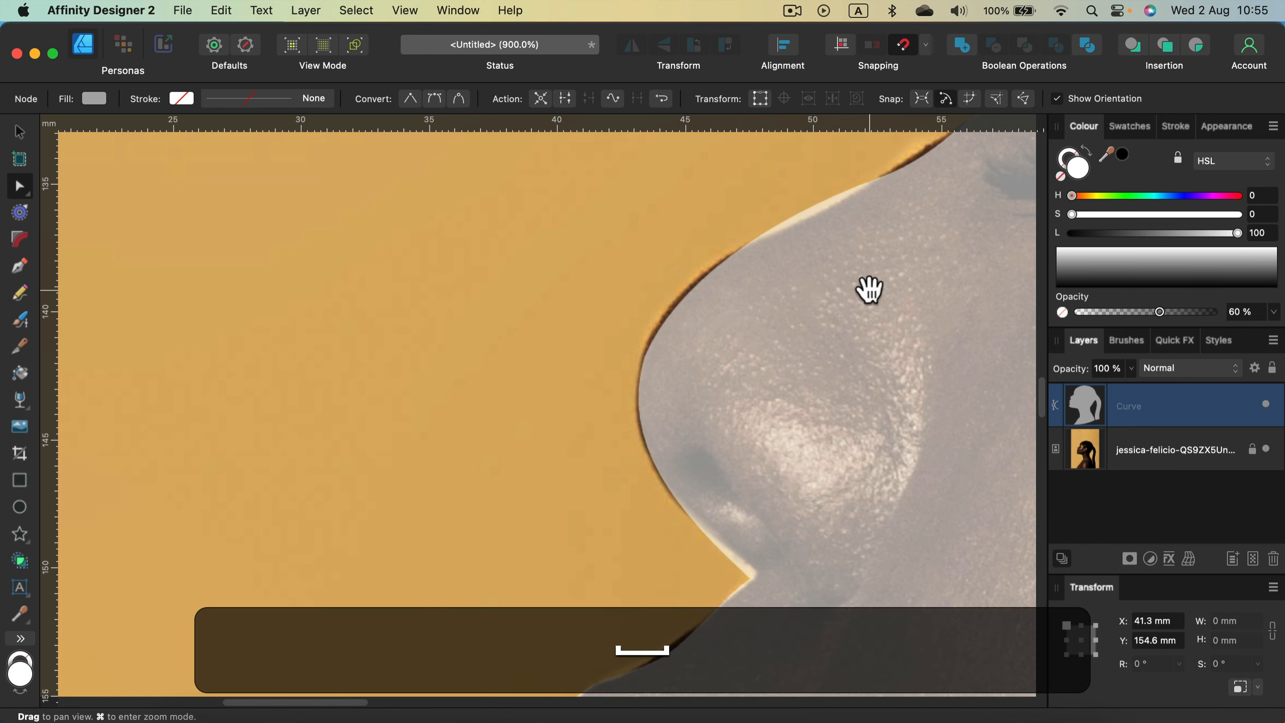
pyautogui.moveTo(866, 287); pyautogui.dragTo(589, 483)
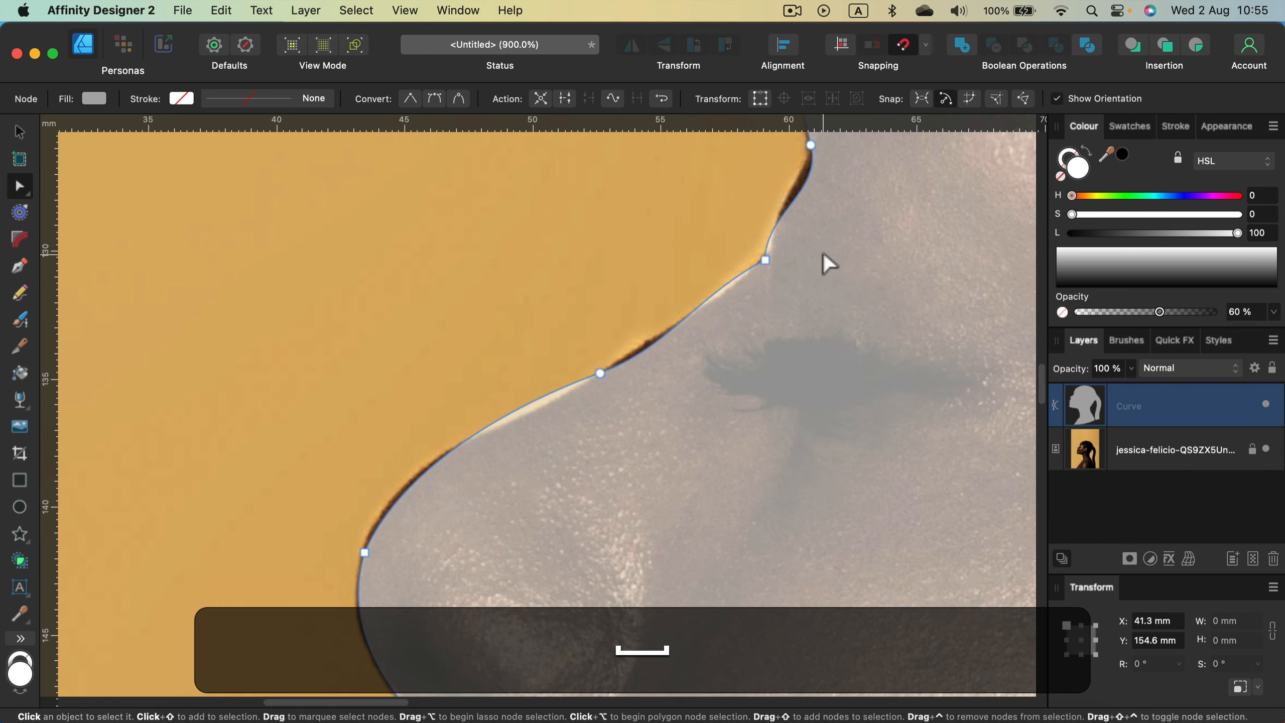
pyautogui.press('space')
pyautogui.moveTo(770, 253); pyautogui.dragTo(679, 346)
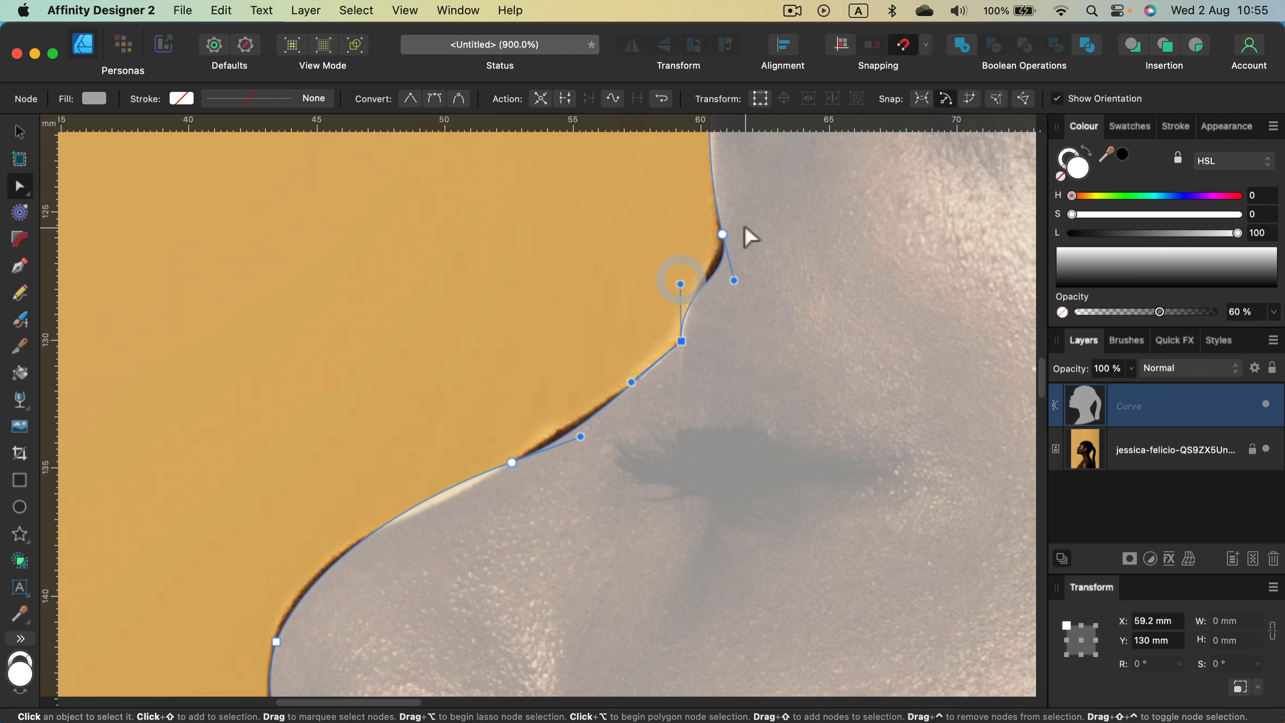
pyautogui.moveTo(723, 228); pyautogui.dragTo(719, 204)
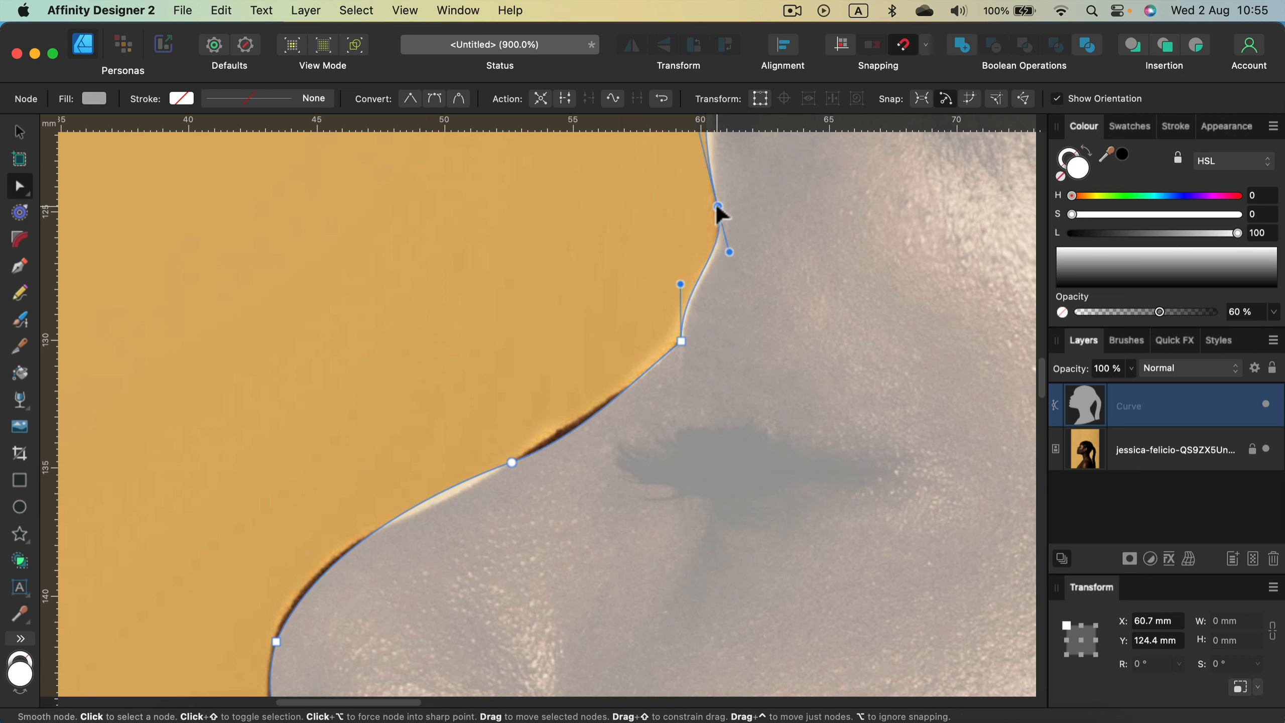
pyautogui.moveTo(718, 206); pyautogui.dragTo(722, 219)
# Adjust the brow segment's upper handle, then add a node beside the eyebrow and place it at about X 61.9, Y 114.8 mm.
pyautogui.scroll(5, 747, 328)
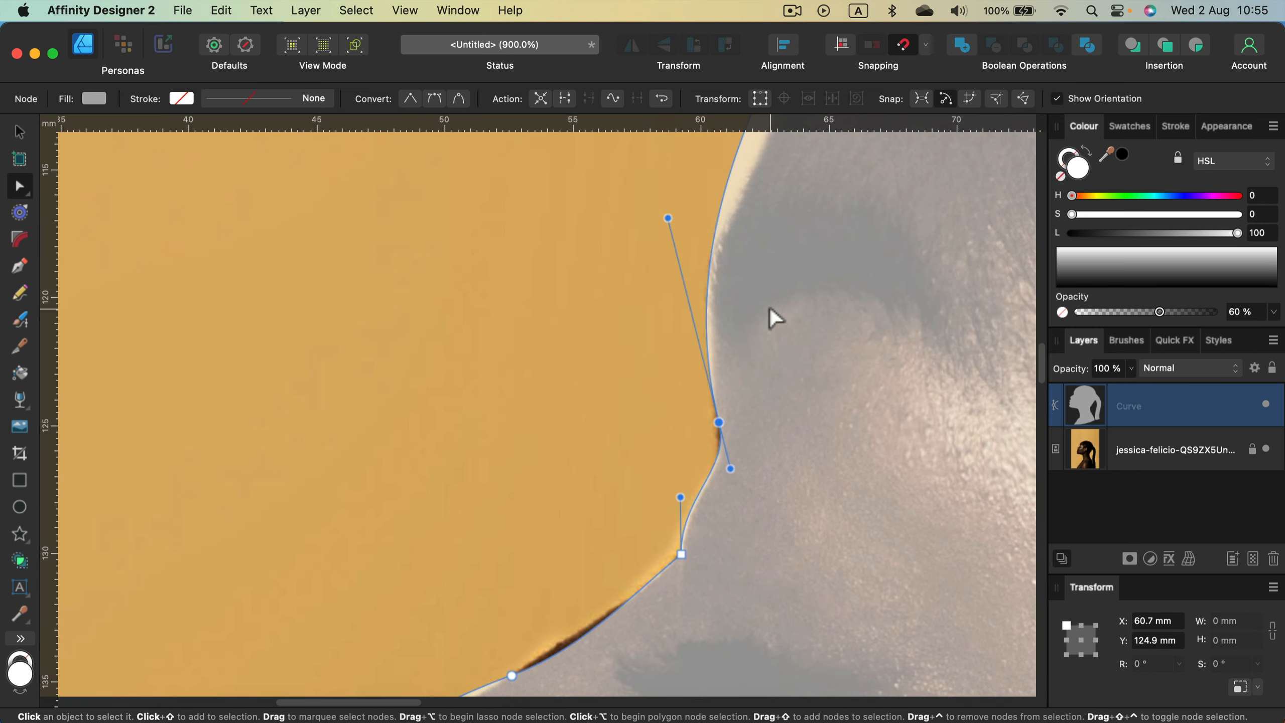
pyautogui.scroll(3, 769, 309)
pyautogui.press('space')
pyautogui.moveTo(815, 399); pyautogui.dragTo(701, 318)
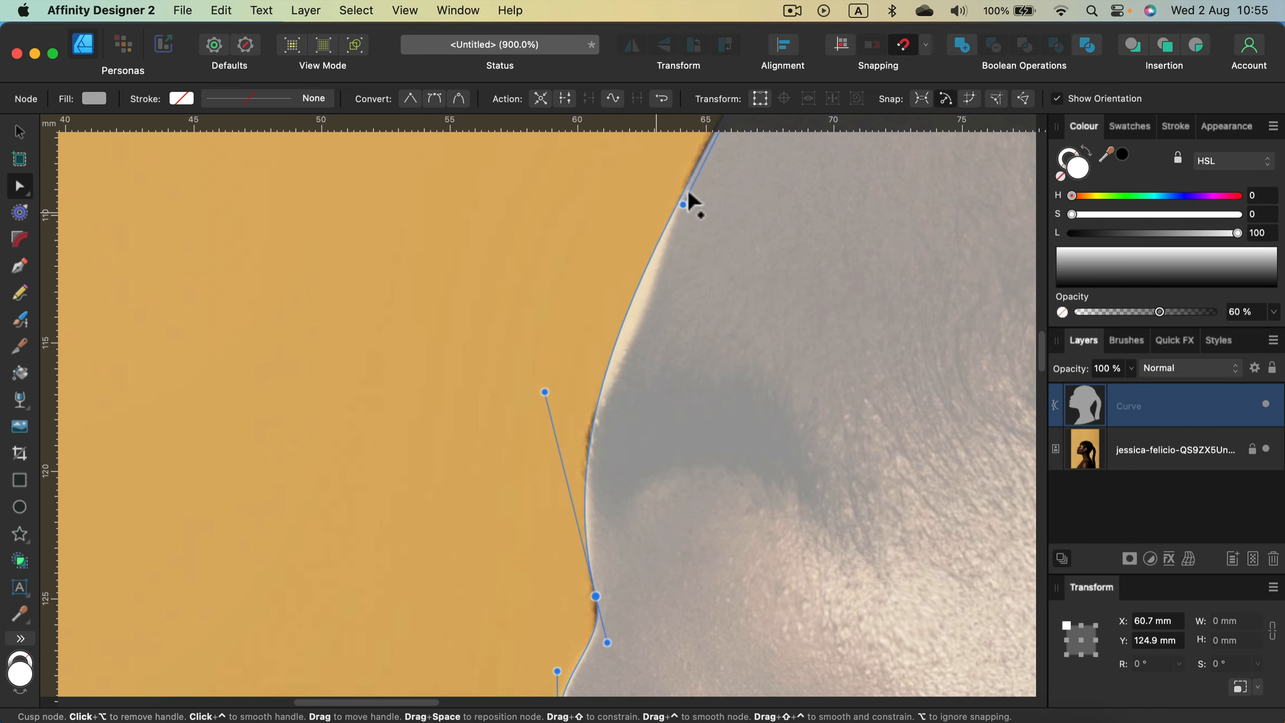
pyautogui.moveTo(663, 217); pyautogui.dragTo(696, 162)
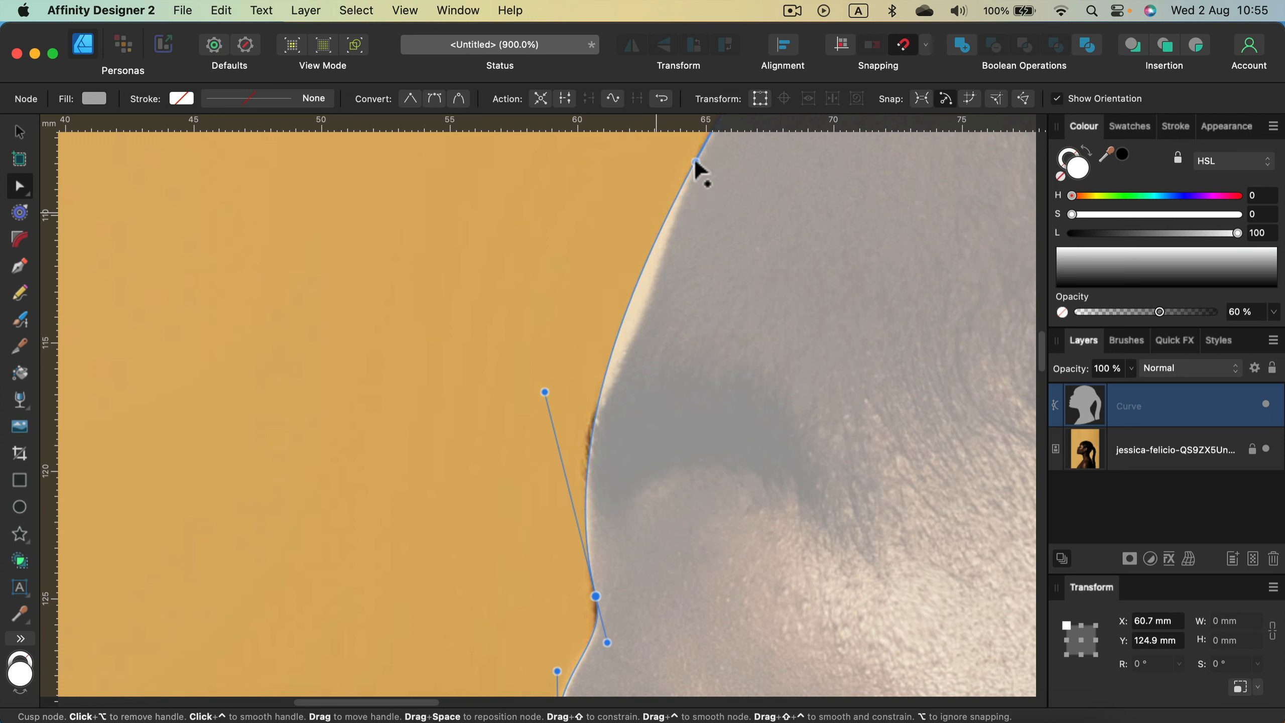
pyautogui.click(636, 307)
pyautogui.moveTo(637, 309); pyautogui.dragTo(644, 314)
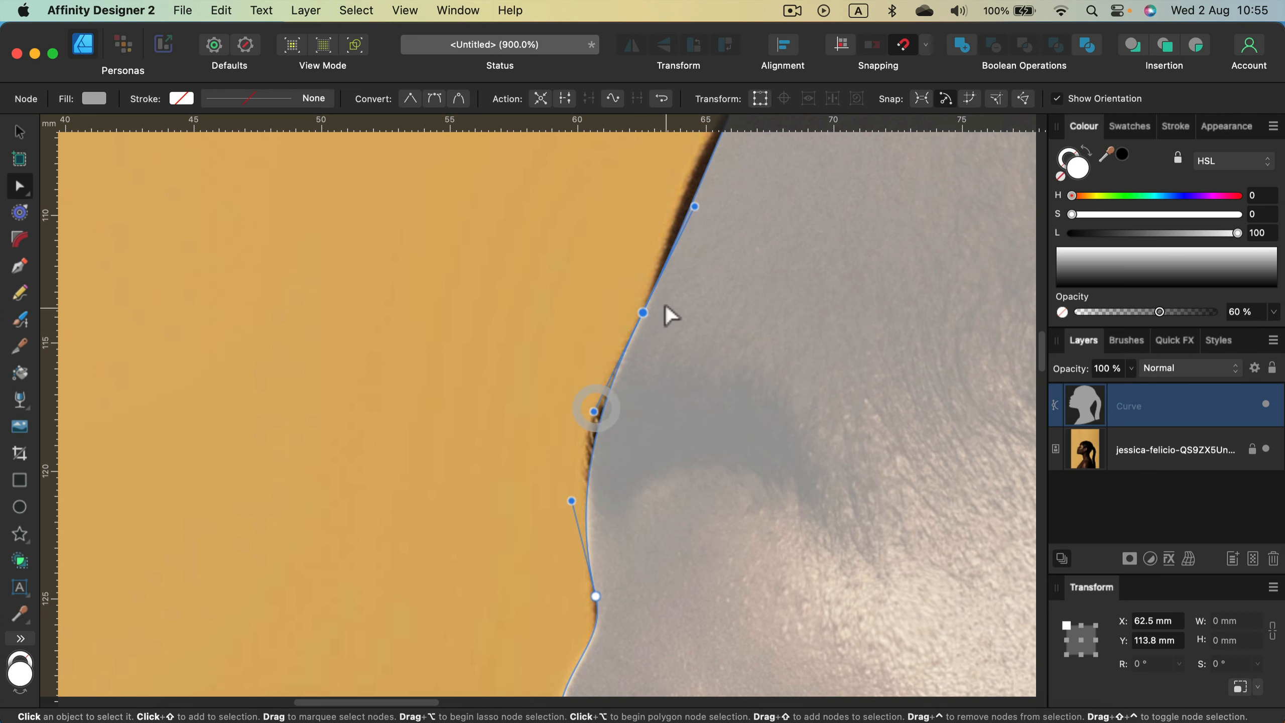
pyautogui.moveTo(642, 313); pyautogui.dragTo(629, 338)
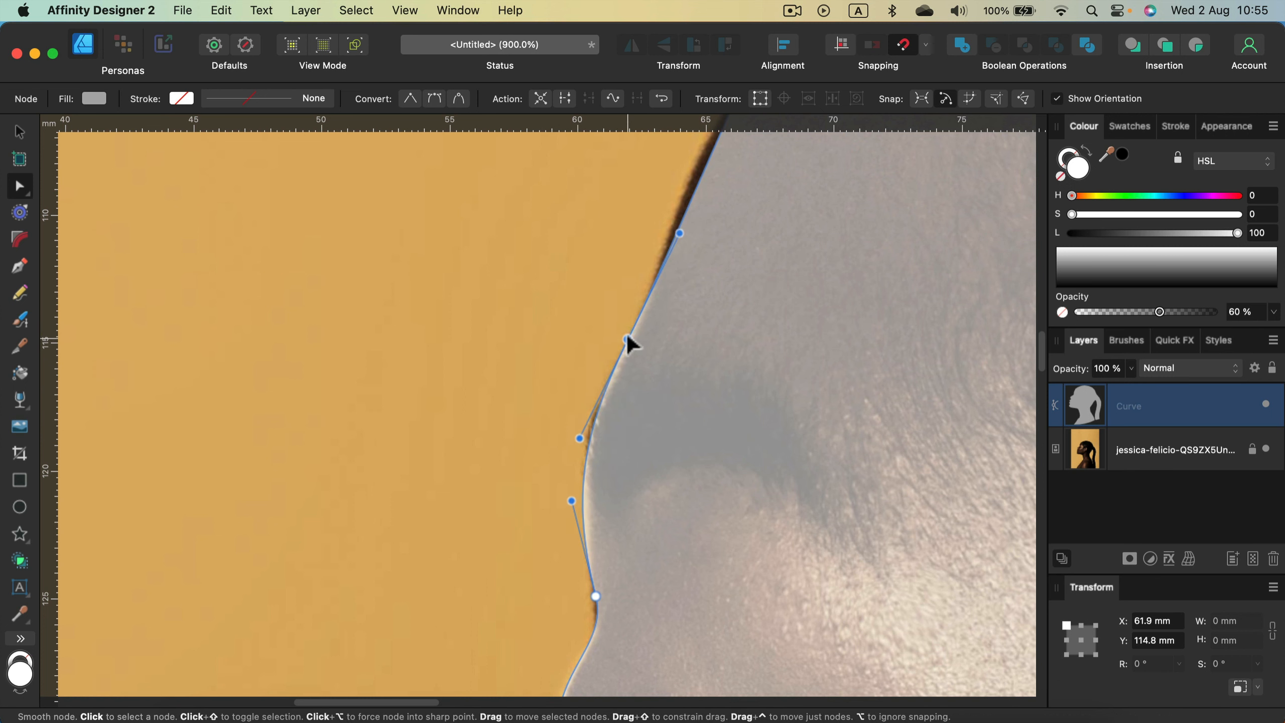
# Add a node on the forehead segment above the eyebrow and place it at about X 64.5, Y 108.1 mm on the photo's edge.
pyautogui.moveTo(804, 253); pyautogui.dragTo(720, 434)
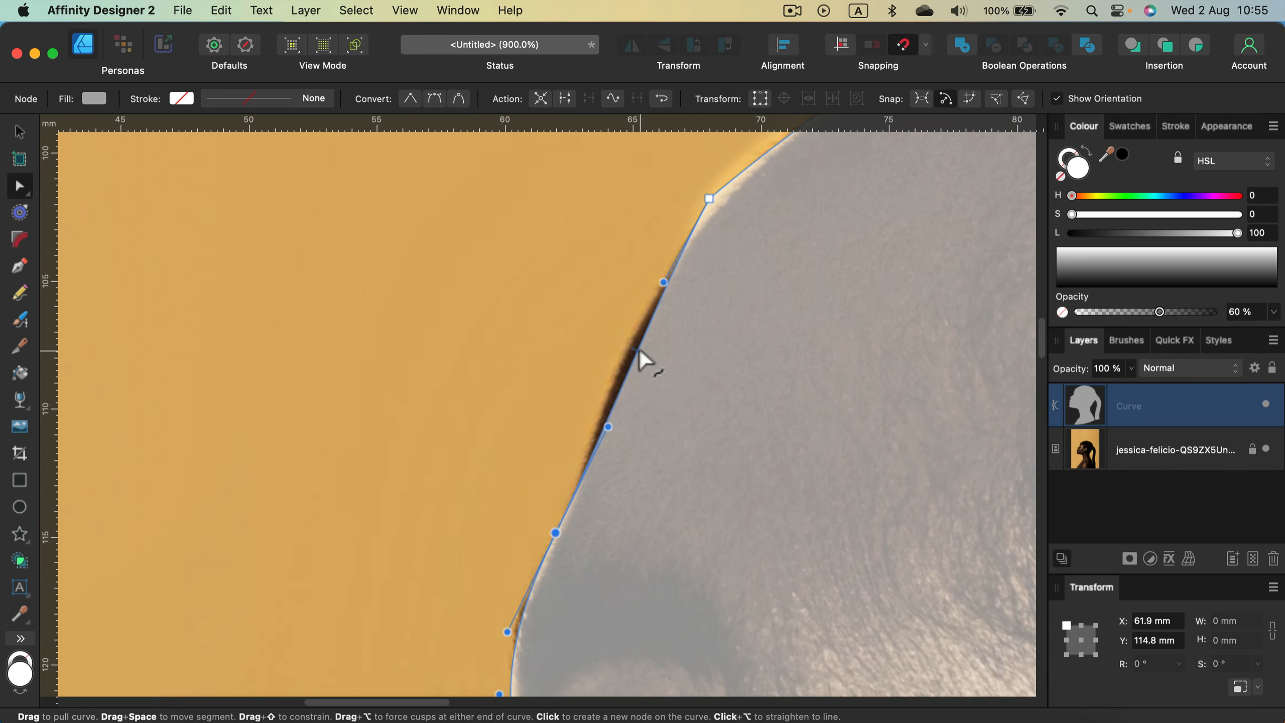
pyautogui.click(638, 354)
pyautogui.moveTo(638, 354); pyautogui.dragTo(626, 357)
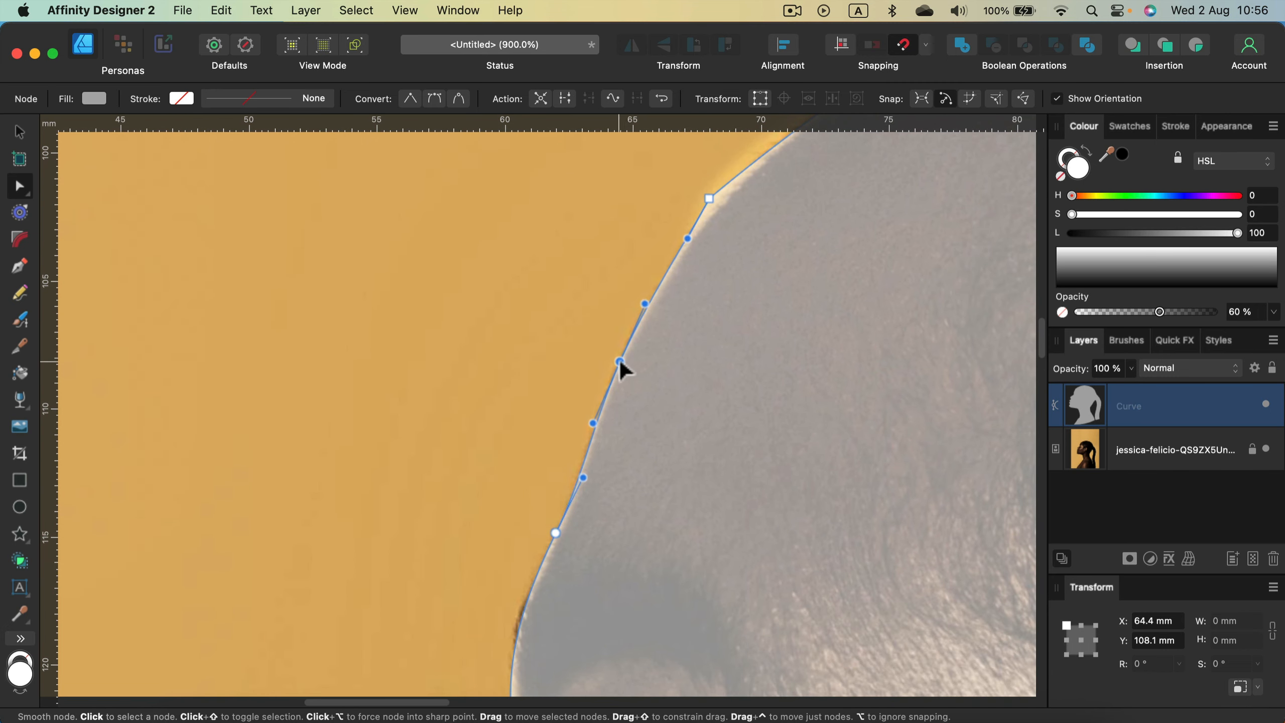
# Shorten the upper forehead corner node's upper handle, align it with the lower segment, and reposition the node on the hairline edge.
pyautogui.moveTo(789, 265); pyautogui.dragTo(582, 439)
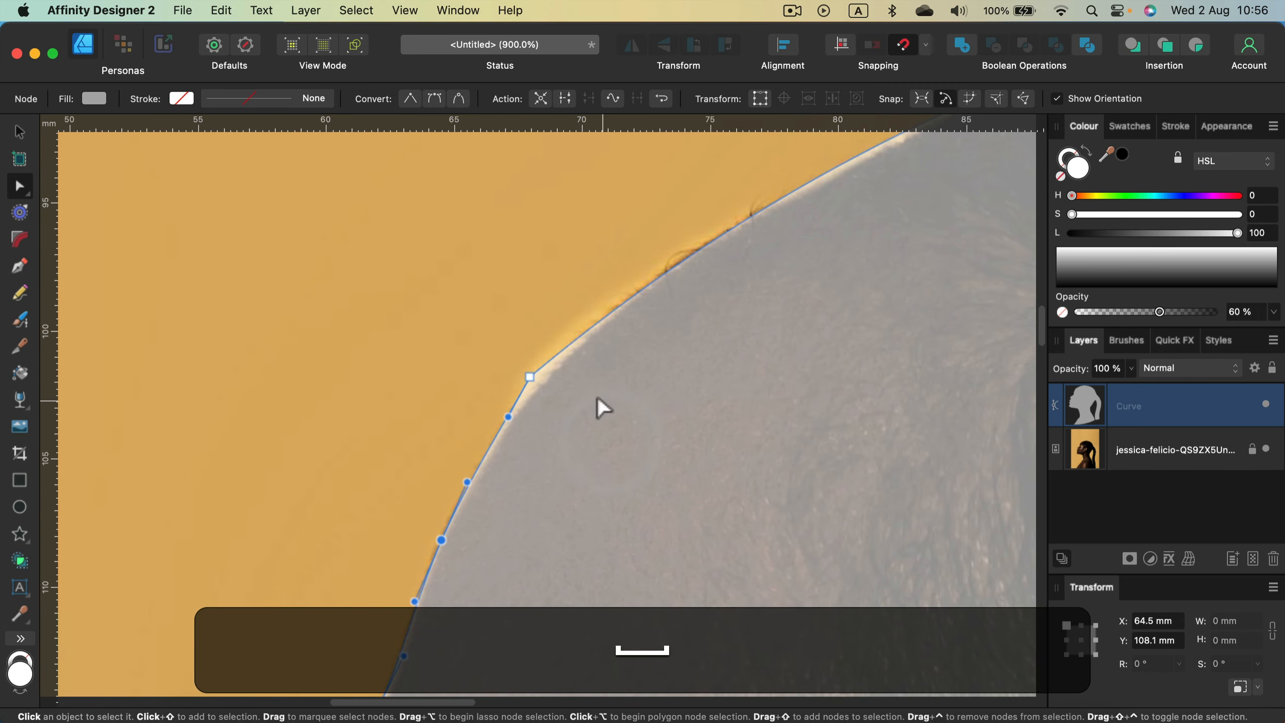
pyautogui.click(529, 377)
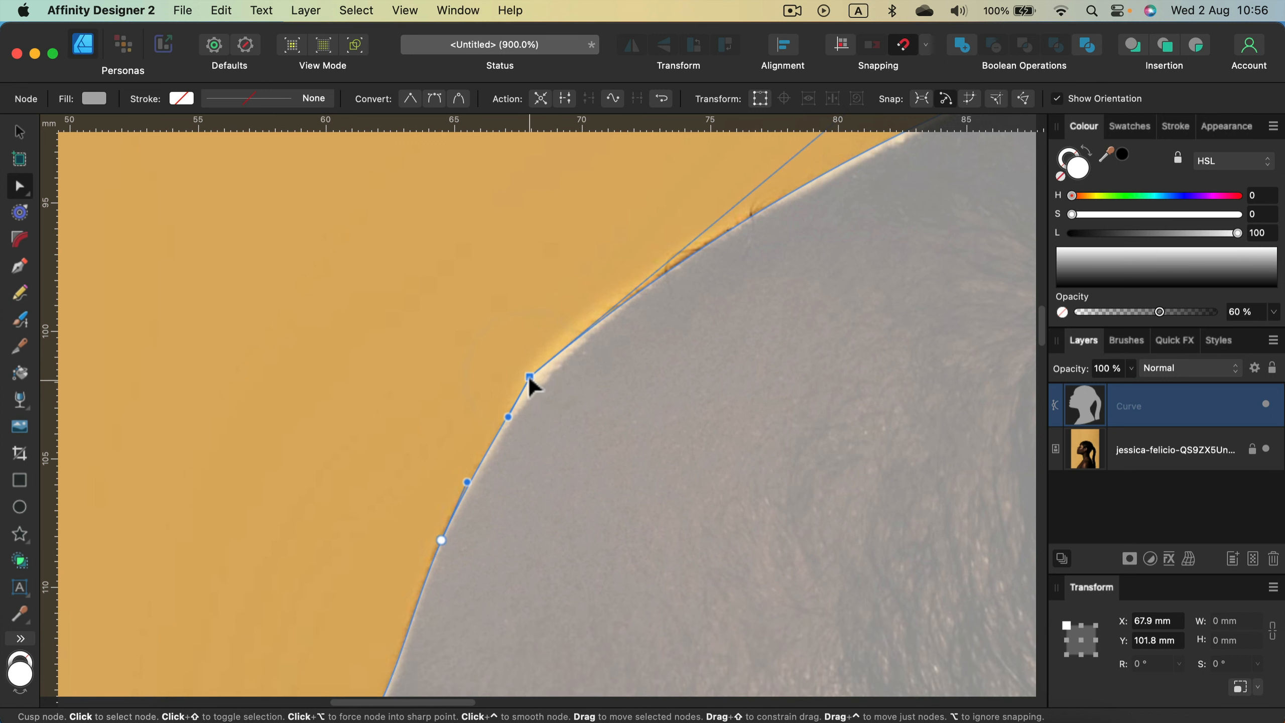
pyautogui.moveTo(745, 304); pyautogui.dragTo(644, 441)
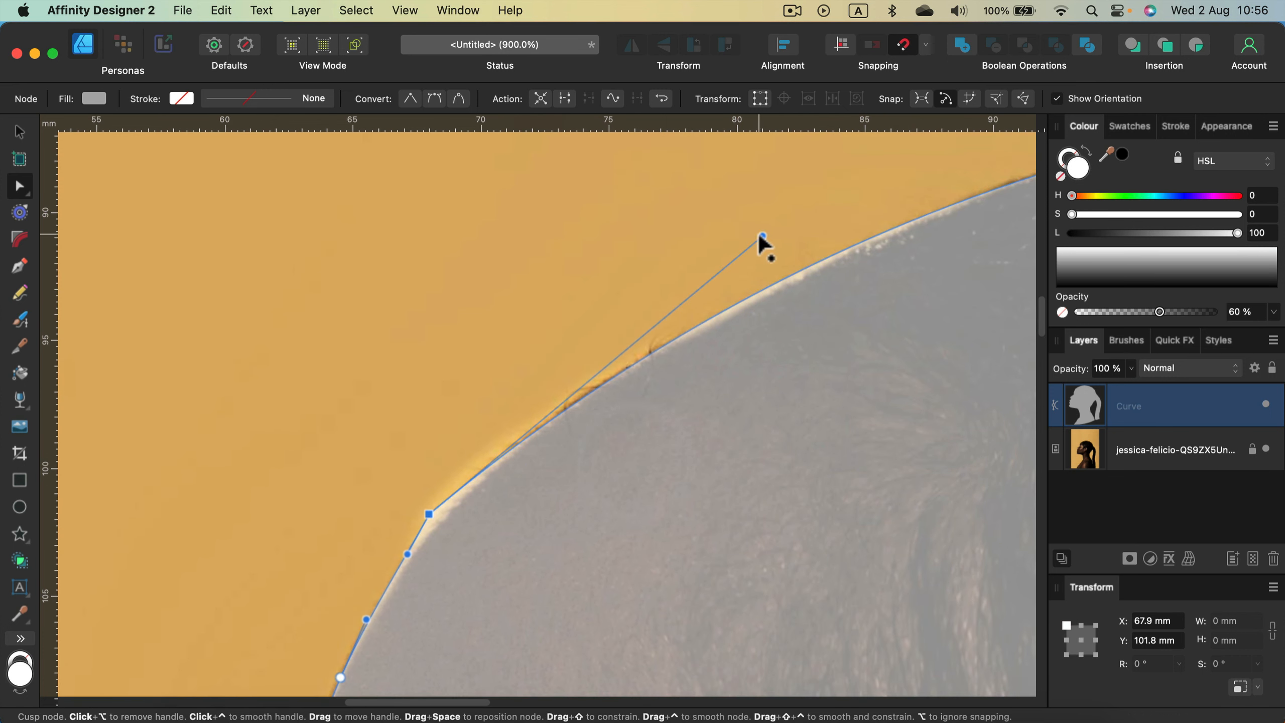
pyautogui.moveTo(756, 239); pyautogui.dragTo(481, 424)
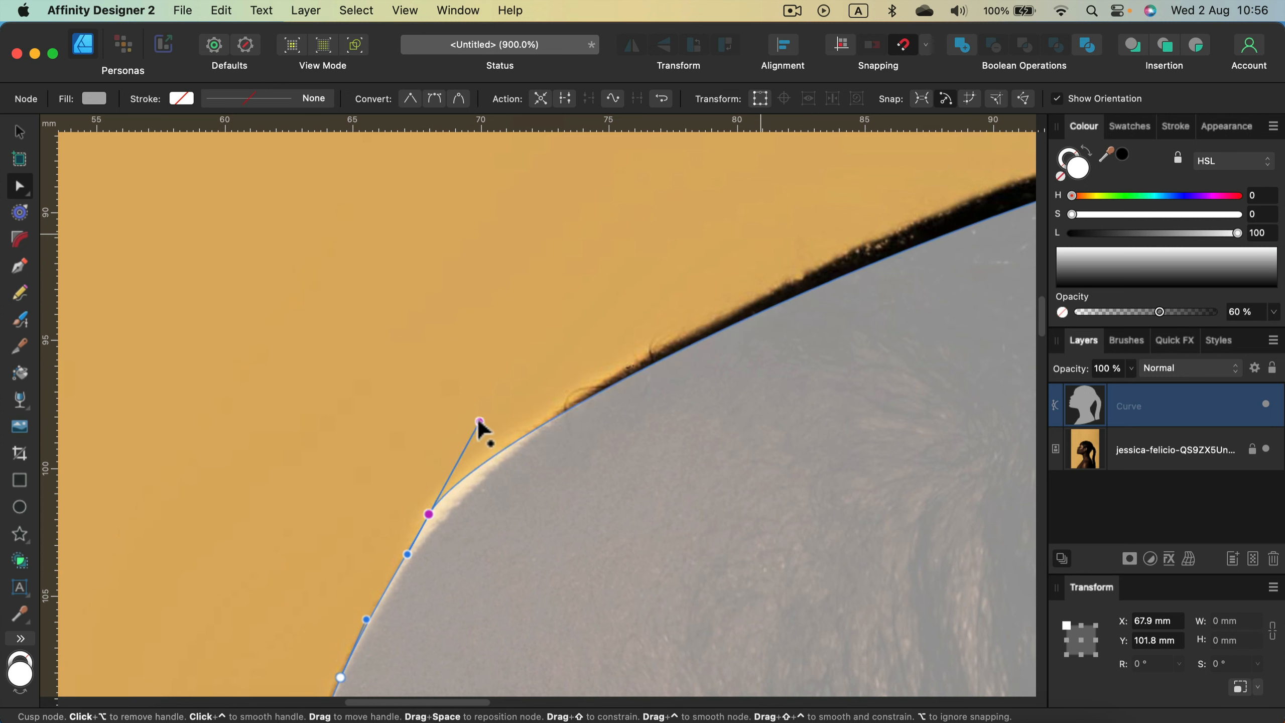
pyautogui.moveTo(429, 514); pyautogui.dragTo(395, 560)
# Add a node on the hair outline between forehead and crown and place it at about X 88.4, Y 89.8 mm.
pyautogui.press('space')
pyautogui.moveTo(918, 368); pyautogui.dragTo(672, 407)
pyautogui.press('space')
pyautogui.moveTo(704, 511); pyautogui.dragTo(311, 459)
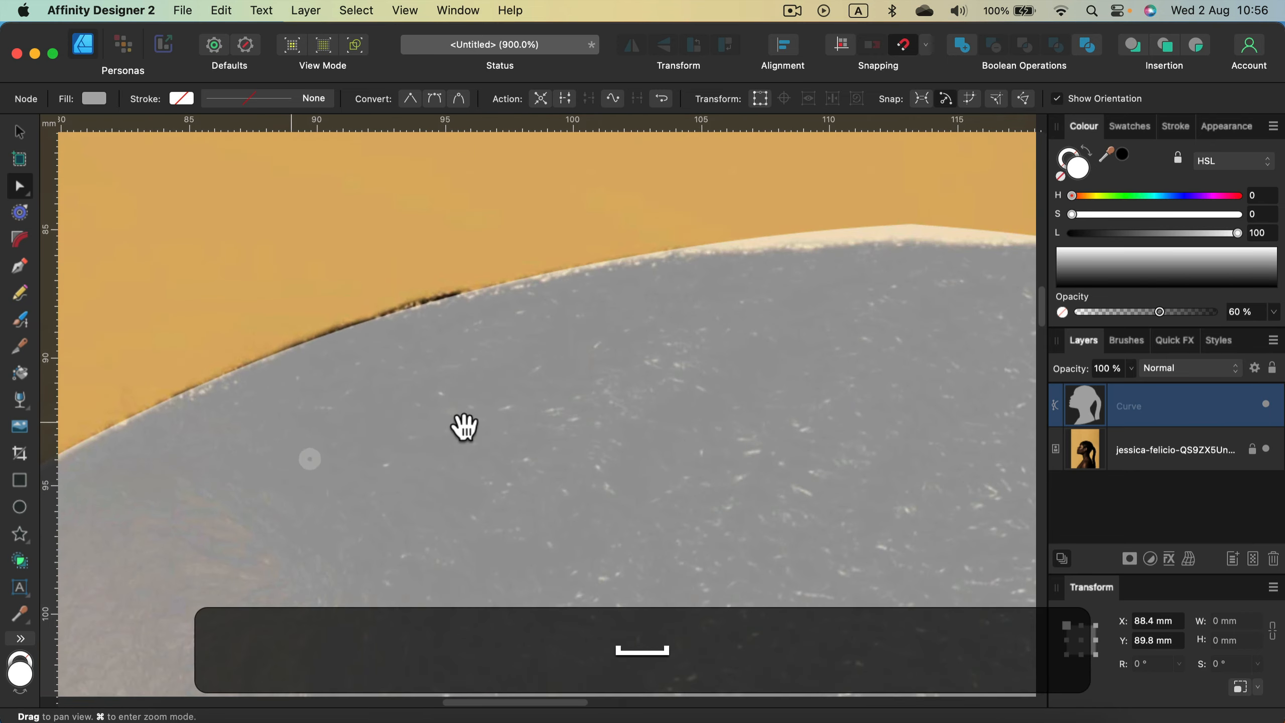
pyautogui.moveTo(934, 313); pyautogui.dragTo(730, 369)
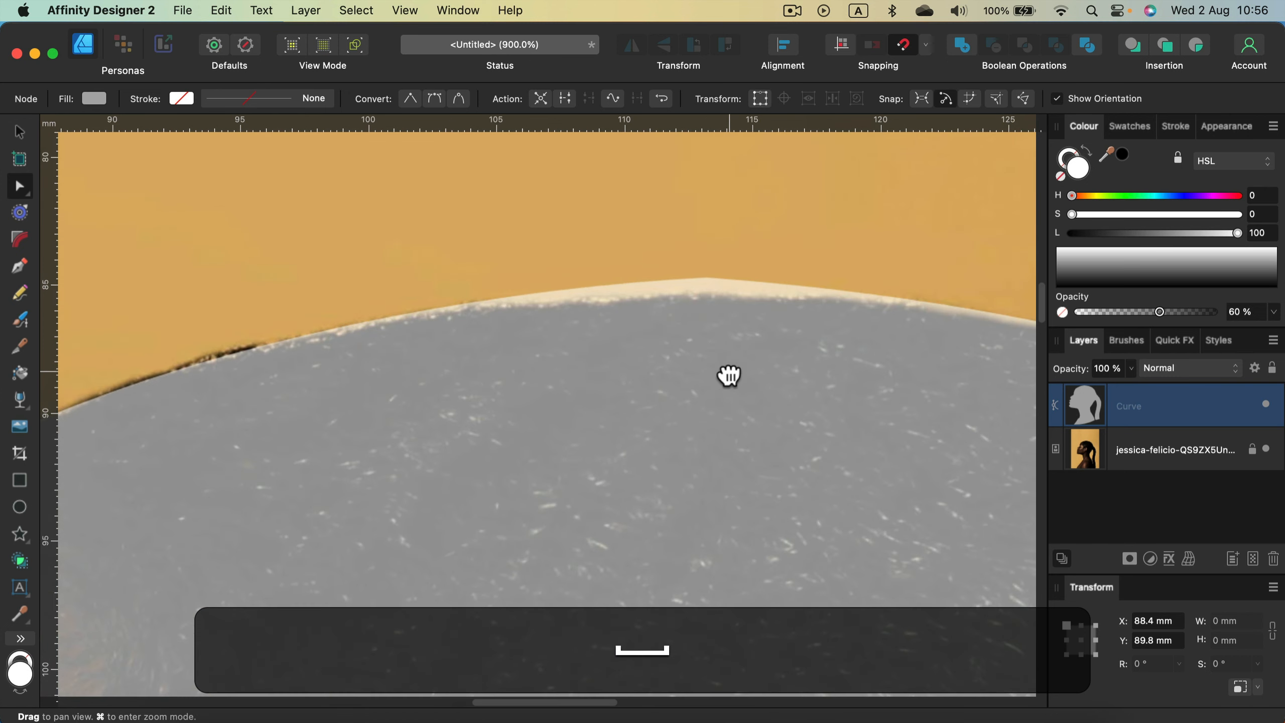
# Smooth the crown's corner node by adjusting its handles and move it to about X 112.3, Y 85.2 mm on the hair's edge.
pyautogui.click(707, 279)
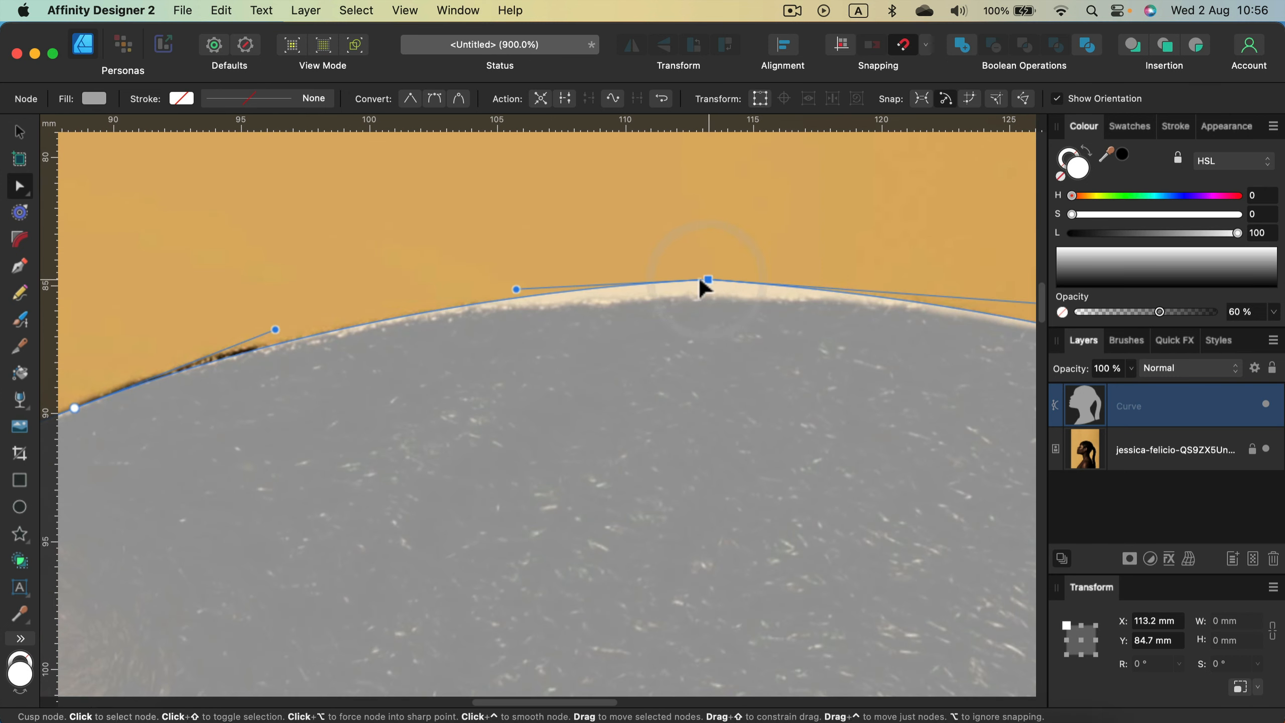
pyautogui.press('space')
pyautogui.moveTo(866, 339); pyautogui.dragTo(553, 348)
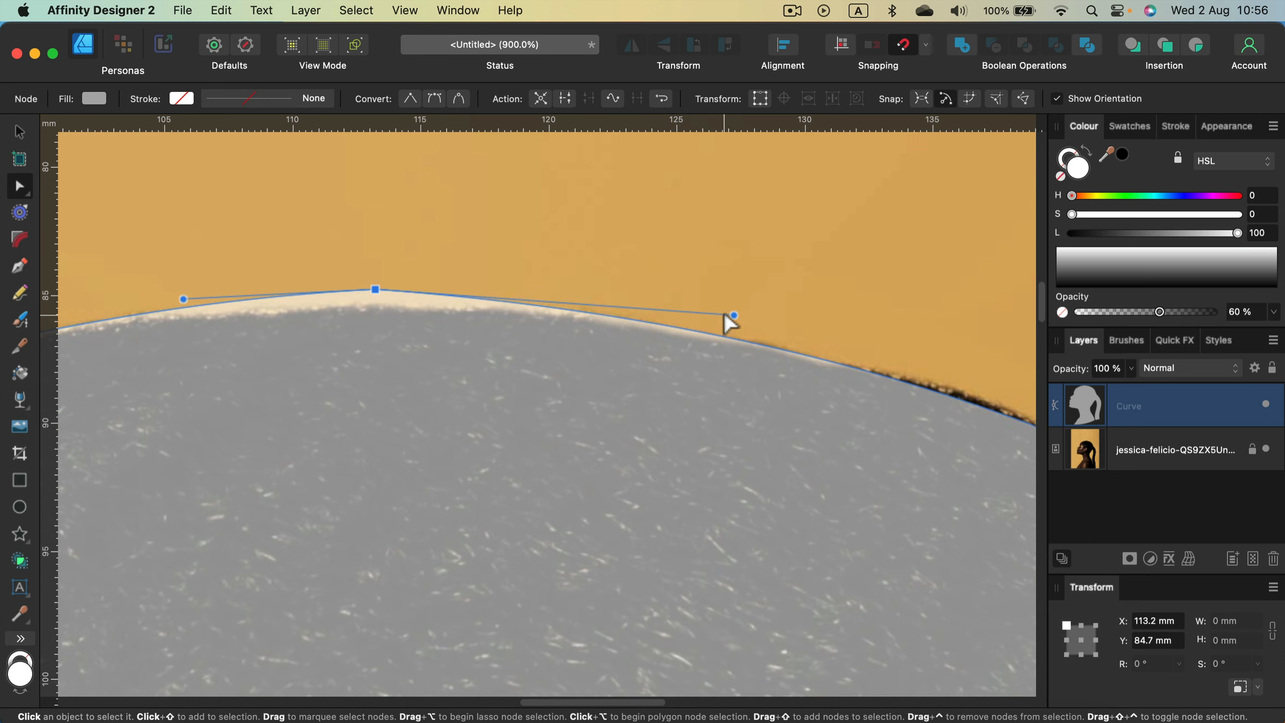
pyautogui.moveTo(734, 315); pyautogui.dragTo(508, 293)
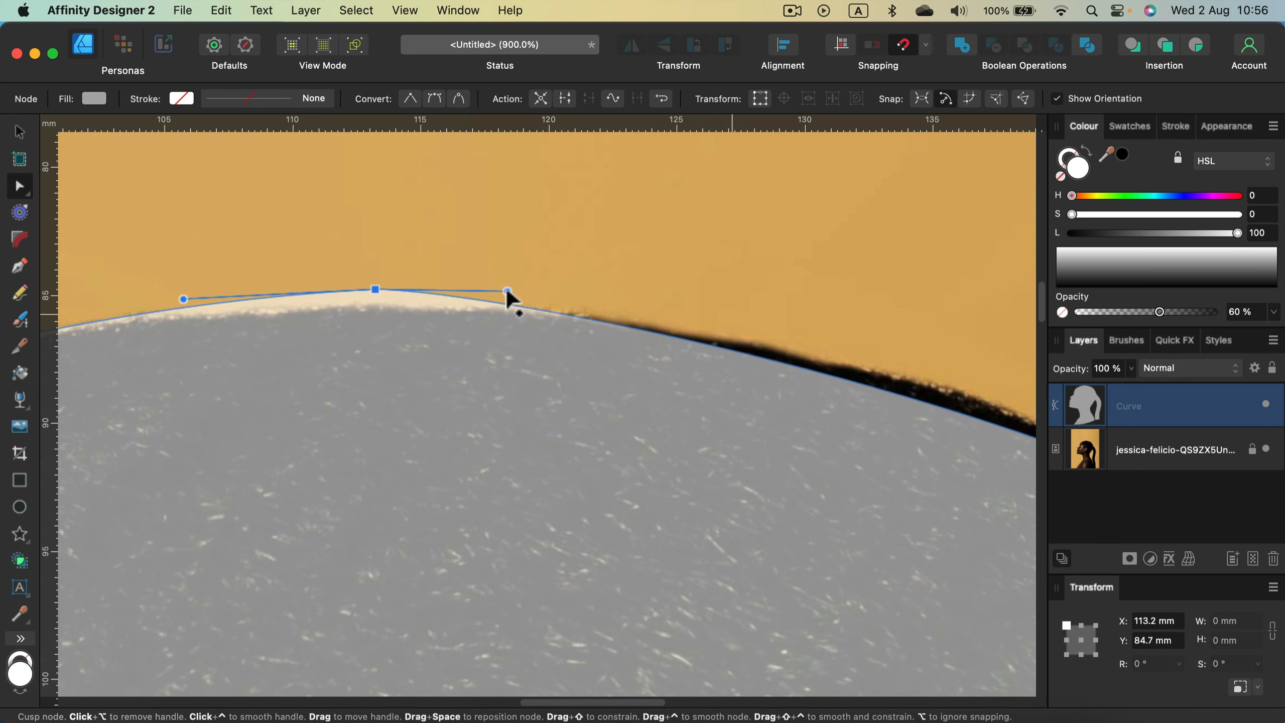
pyautogui.press('space')
pyautogui.moveTo(433, 364); pyautogui.dragTo(672, 361)
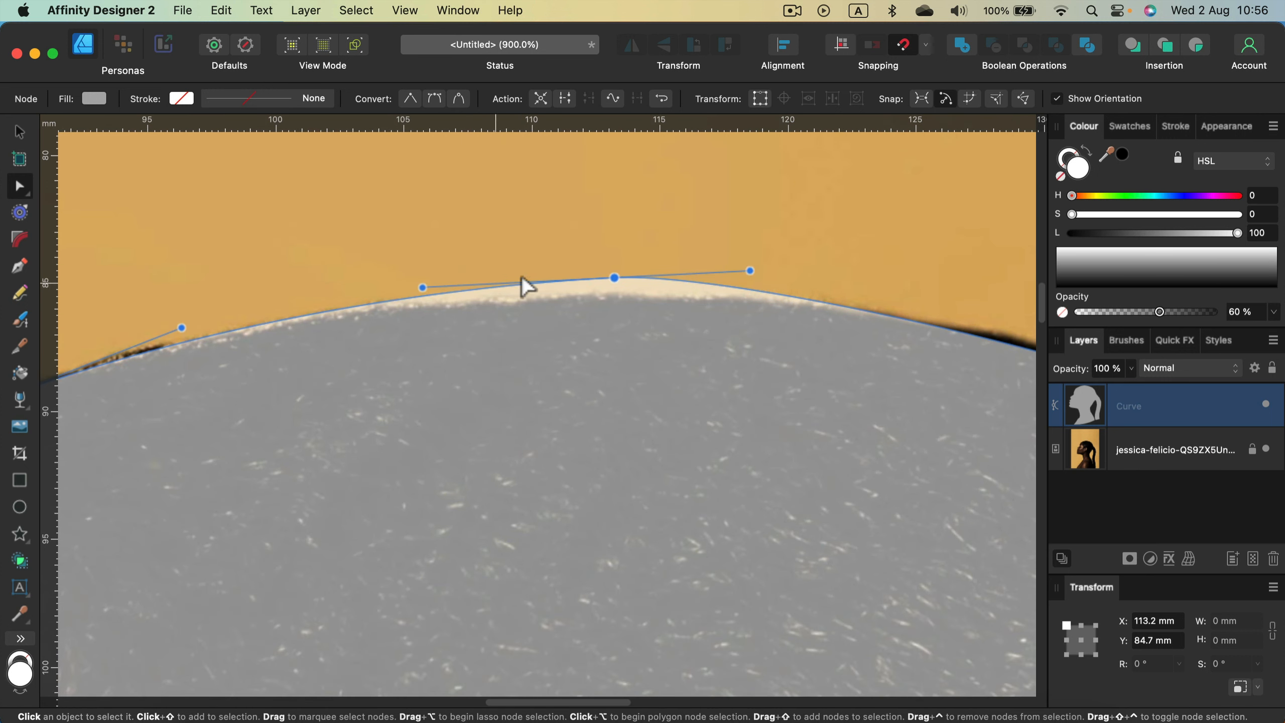
pyautogui.moveTo(615, 278); pyautogui.dragTo(593, 289)
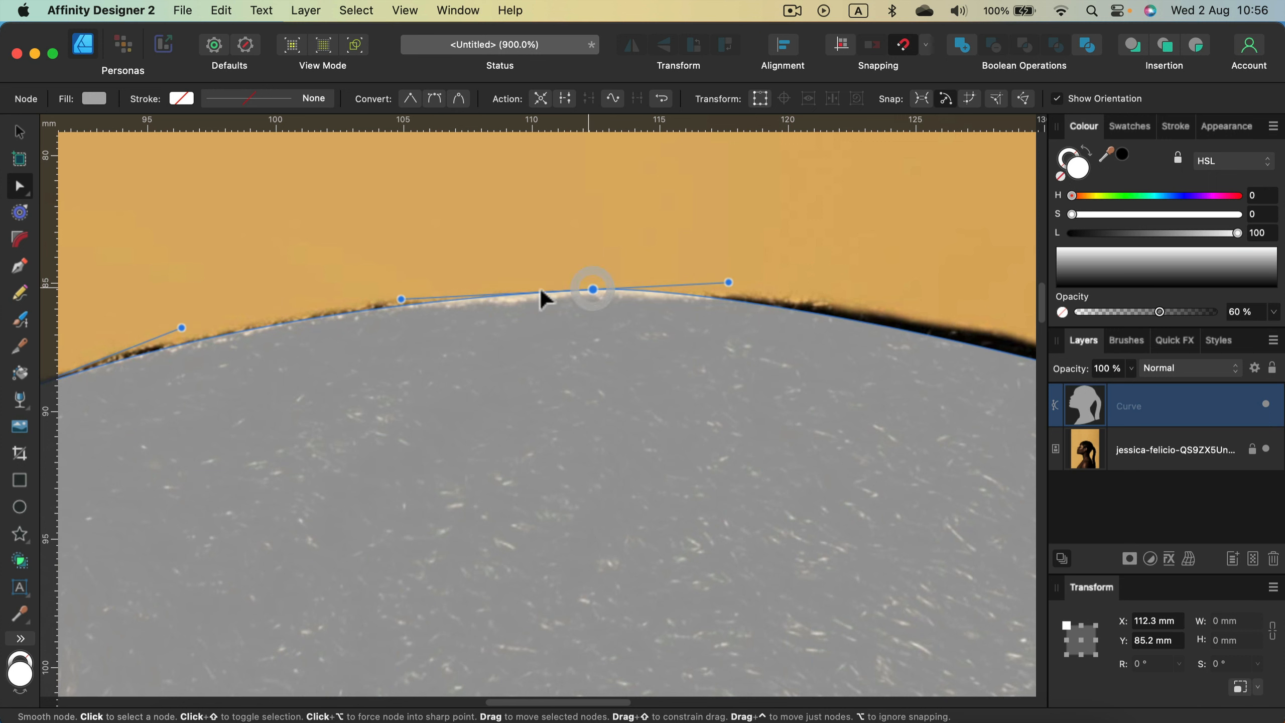
pyautogui.moveTo(402, 298); pyautogui.dragTo(414, 293)
# Add a node on the hair outline behind the crown and place it at about X 133.7, Y 88.2 mm.
pyautogui.press('space')
pyautogui.moveTo(789, 335); pyautogui.dragTo(246, 328)
pyautogui.click(569, 381)
pyautogui.moveTo(569, 381); pyautogui.dragTo(582, 364)
# Move the corner node where the ponytail starts to about X 170.2, Y 126.5 mm and shorten its upper handle to follow the head.
pyautogui.press('space')
pyautogui.moveTo(737, 505); pyautogui.dragTo(559, 453)
pyautogui.moveTo(782, 604); pyautogui.dragTo(511, 290)
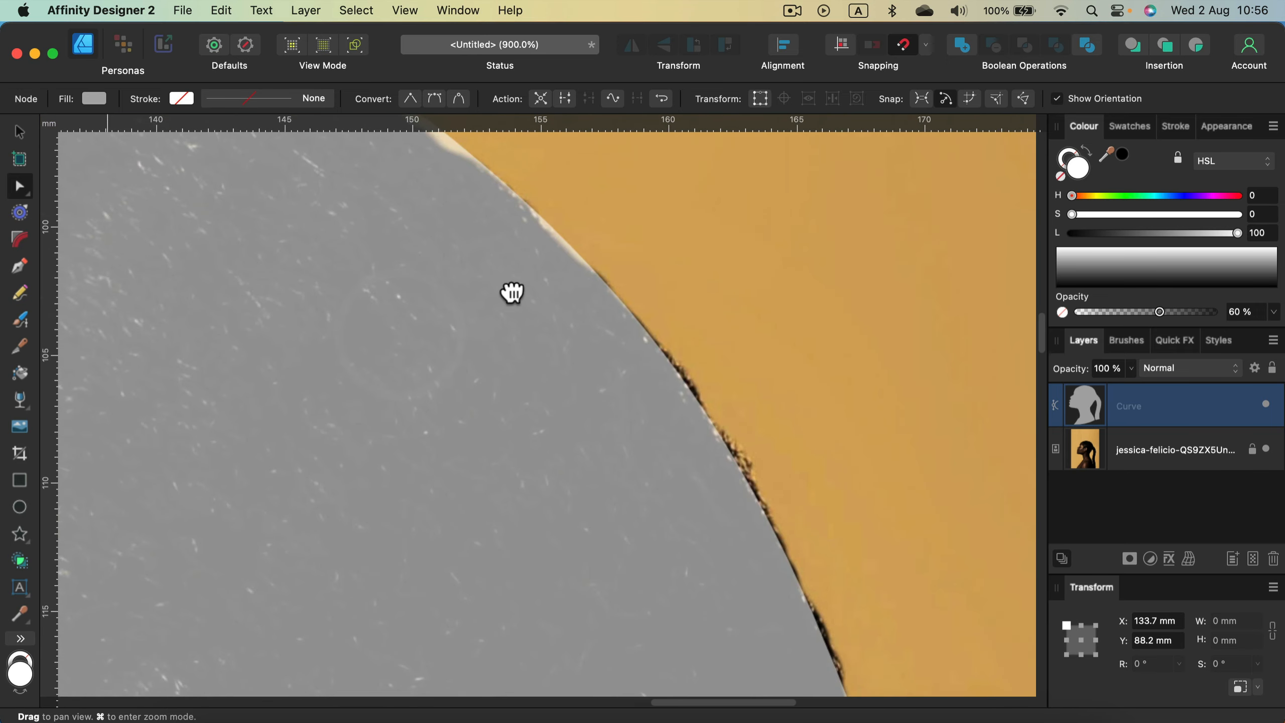
pyautogui.moveTo(691, 511); pyautogui.dragTo(580, 217)
pyautogui.moveTo(756, 587); pyautogui.dragTo(509, 374)
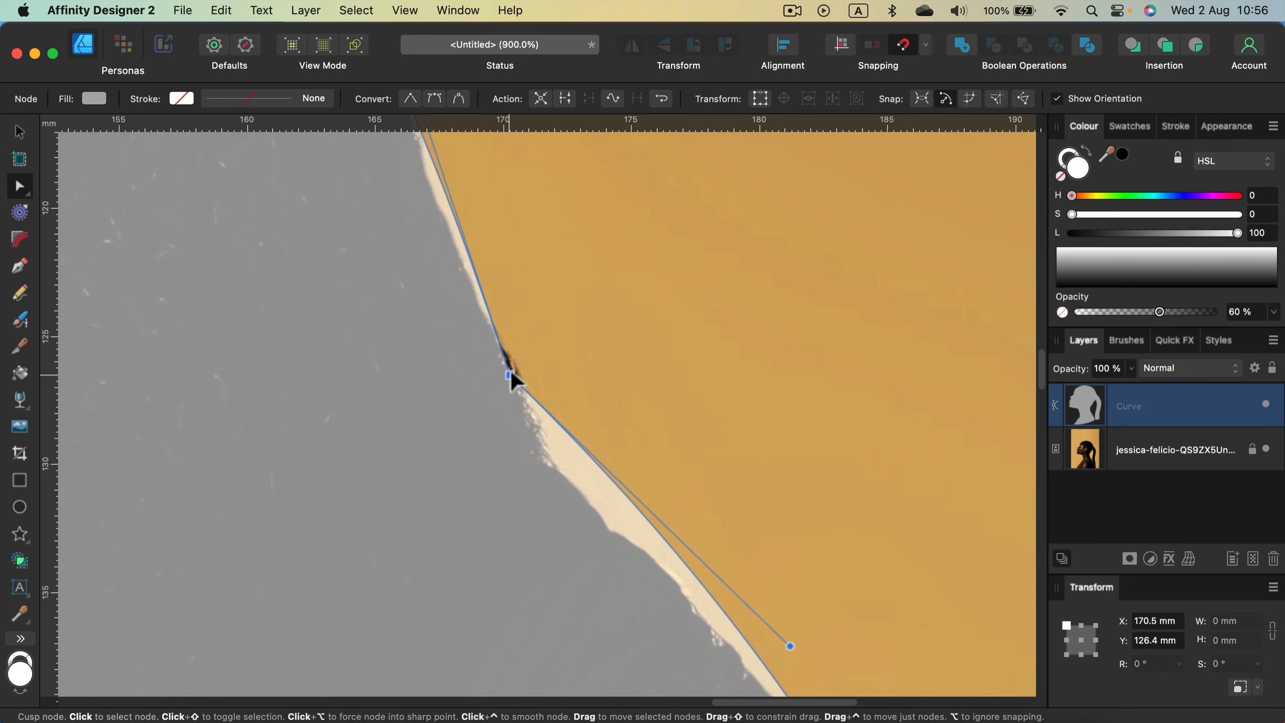
pyautogui.moveTo(353, 259); pyautogui.dragTo(431, 411)
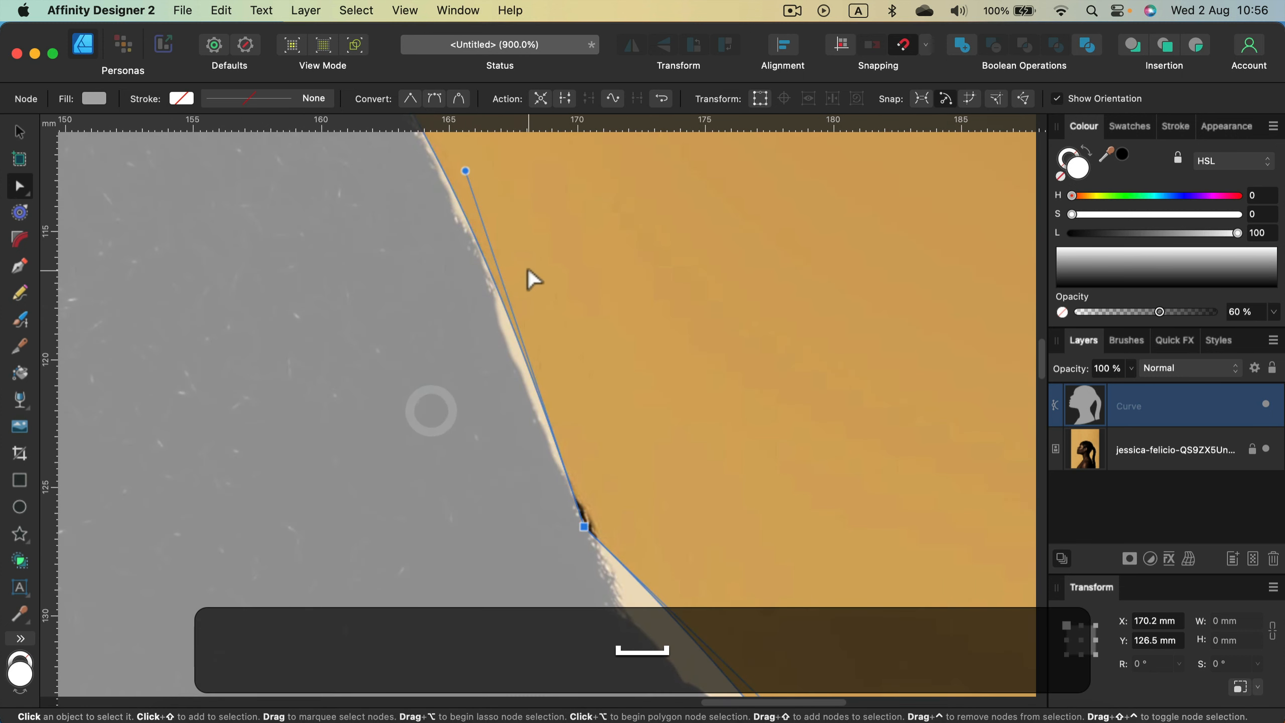
pyautogui.moveTo(467, 173); pyautogui.dragTo(488, 253)
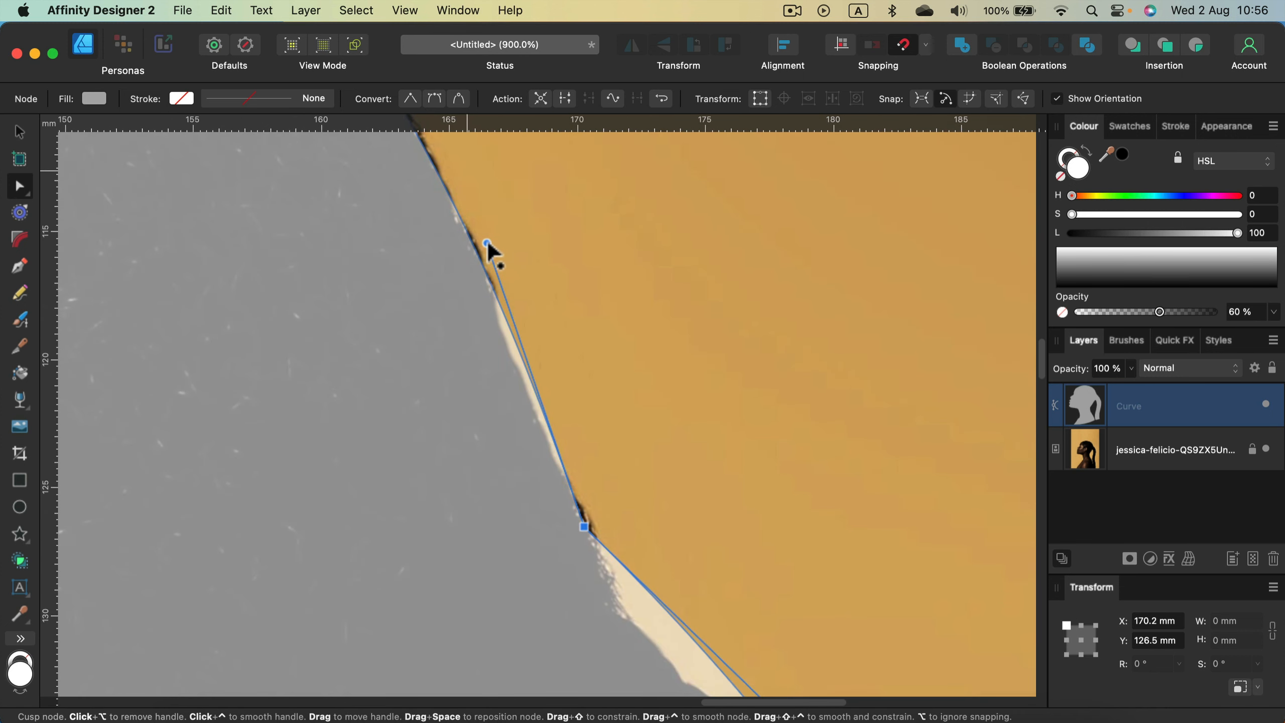
# Add nodes along the ponytail's upper outer edge at about X 174, Y 132.4 mm and X 182.3, Y 141.4 mm.
pyautogui.moveTo(726, 617); pyautogui.dragTo(539, 325)
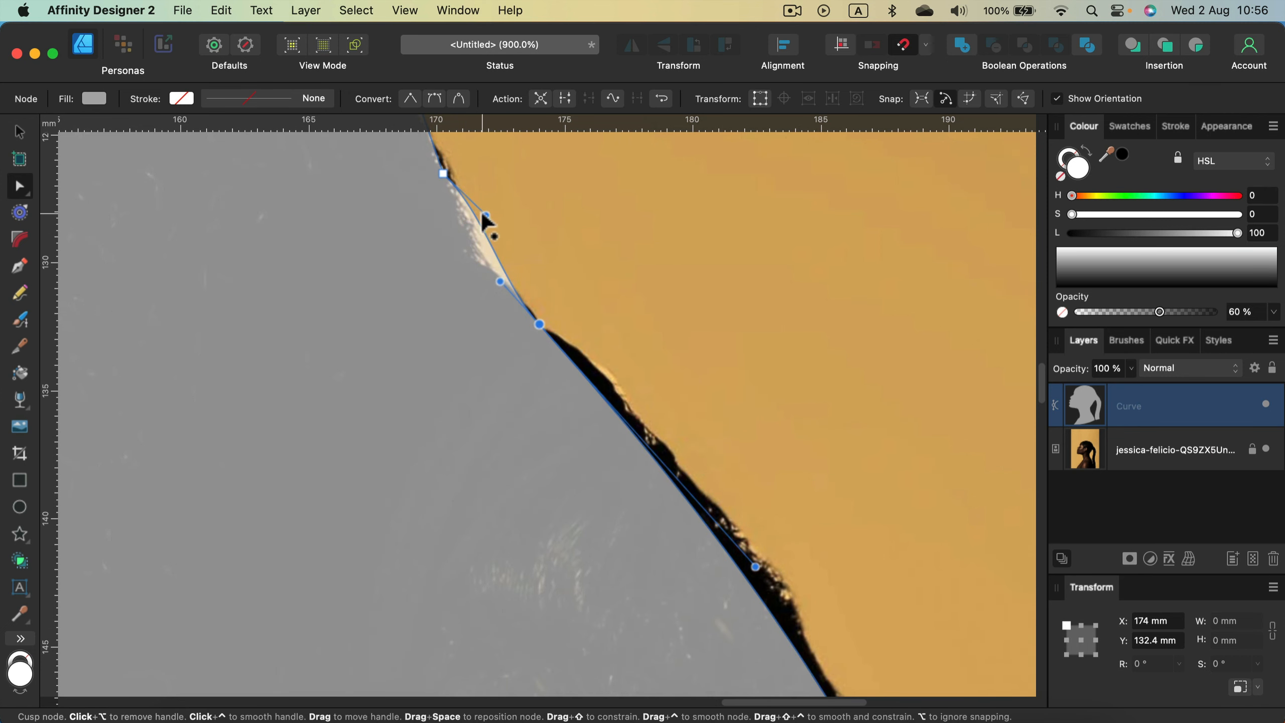
pyautogui.scroll(-5, 653, 550)
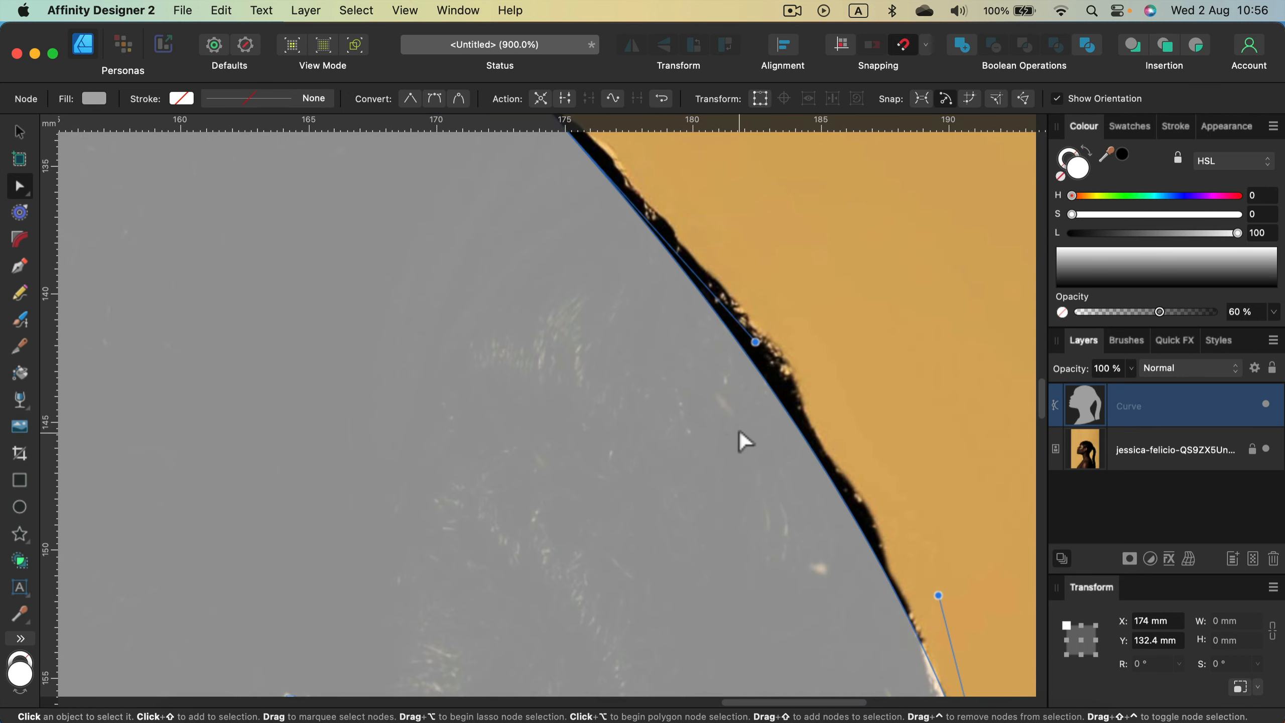
pyautogui.click(754, 368)
pyautogui.moveTo(755, 369); pyautogui.dragTo(753, 330)
# Add a node on the ponytail's outer edge at about X 190.1, Y 159.5 mm and fit the curve above it to the hair.
pyautogui.press('space')
pyautogui.moveTo(635, 343); pyautogui.dragTo(623, 482)
pyautogui.moveTo(683, 536); pyautogui.dragTo(530, 260)
pyautogui.moveTo(674, 671); pyautogui.dragTo(588, 336)
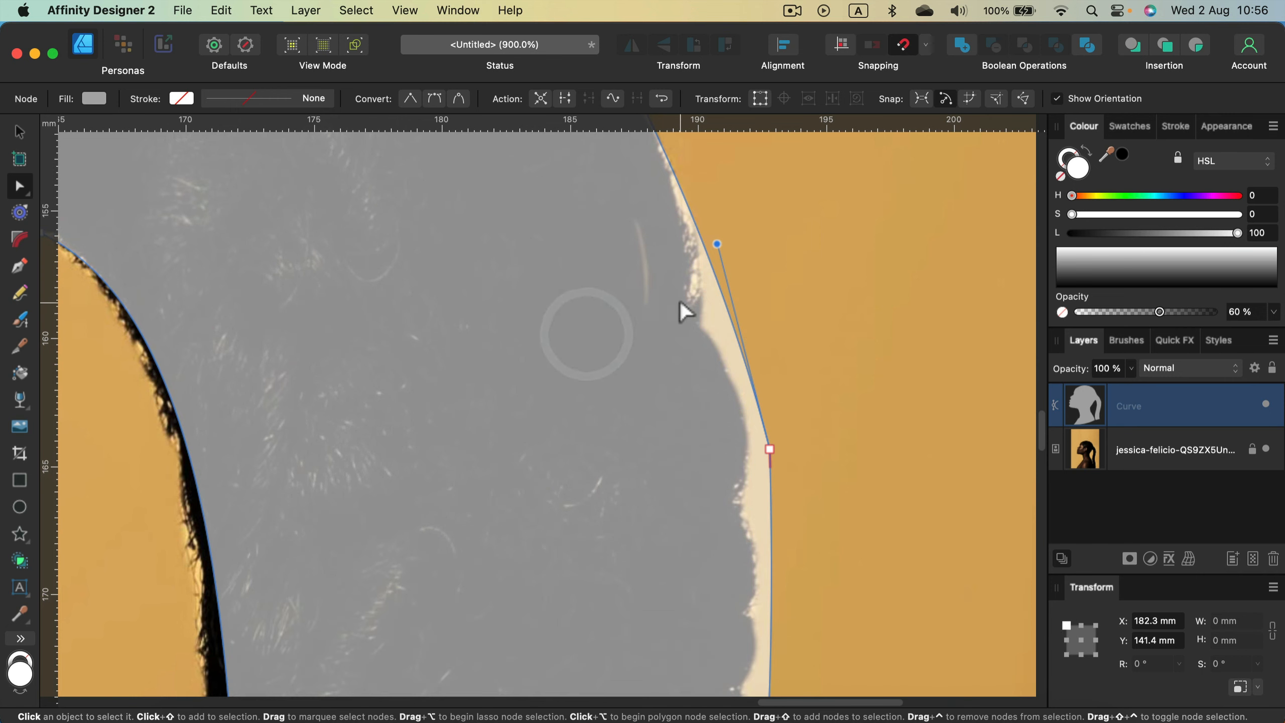
pyautogui.click(726, 308)
pyautogui.moveTo(727, 308); pyautogui.dragTo(700, 324)
pyautogui.scroll(5, 700, 323)
pyautogui.moveTo(639, 262); pyautogui.dragTo(656, 270)
pyautogui.moveTo(547, 257); pyautogui.dragTo(484, 292)
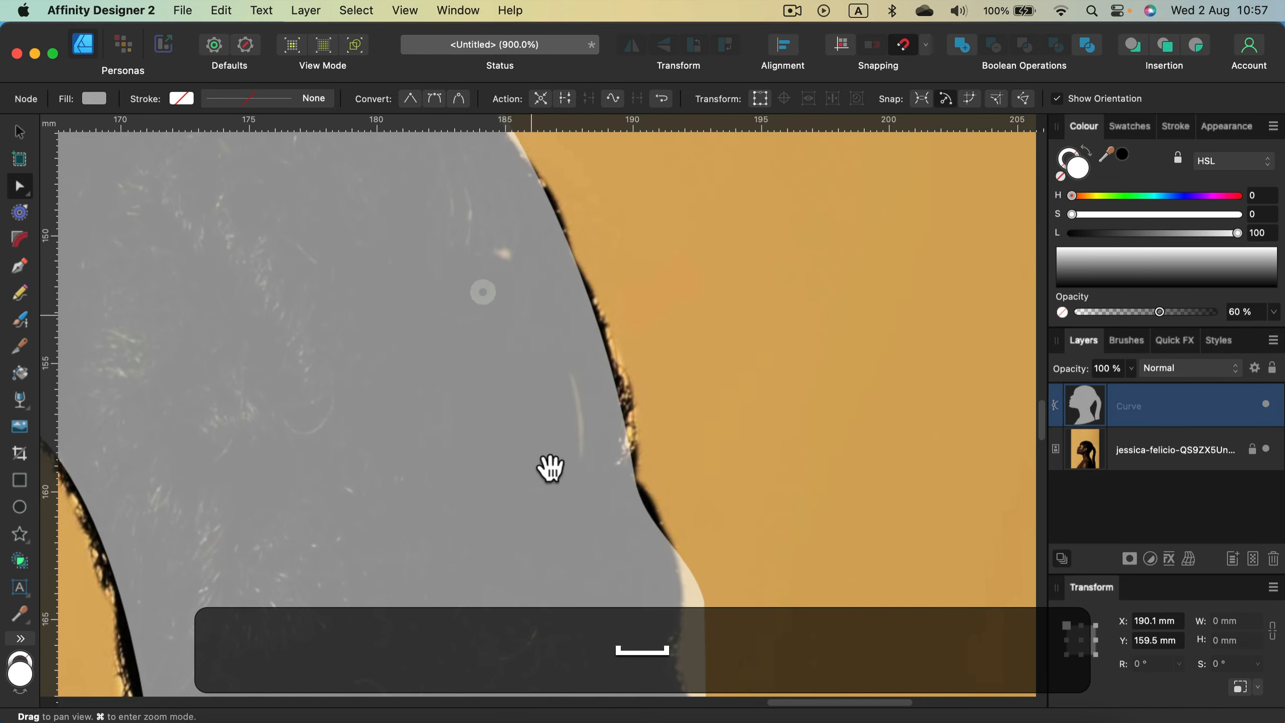
# Add a node on the outer ponytail at about X 191.8, Y 166.5 mm and pull the corner node above it onto the hair's edge.
pyautogui.moveTo(614, 615); pyautogui.dragTo(570, 309)
pyautogui.click(664, 339)
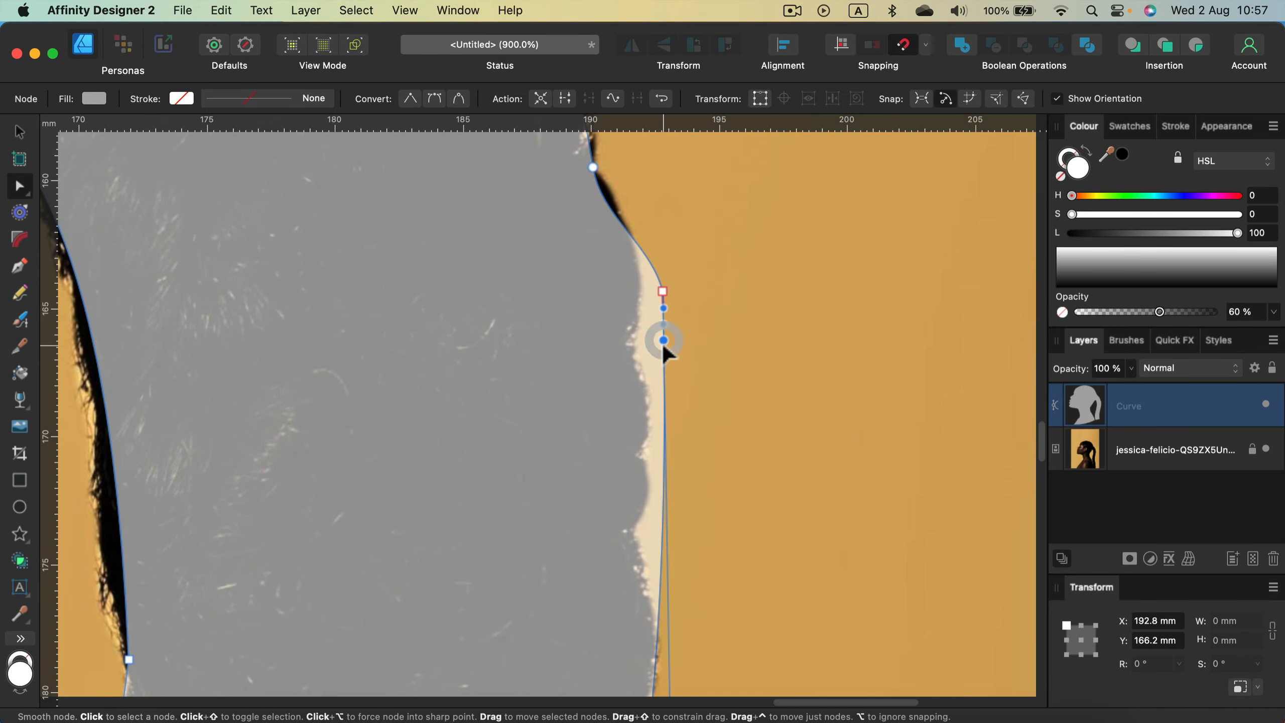
pyautogui.moveTo(661, 341); pyautogui.dragTo(637, 338)
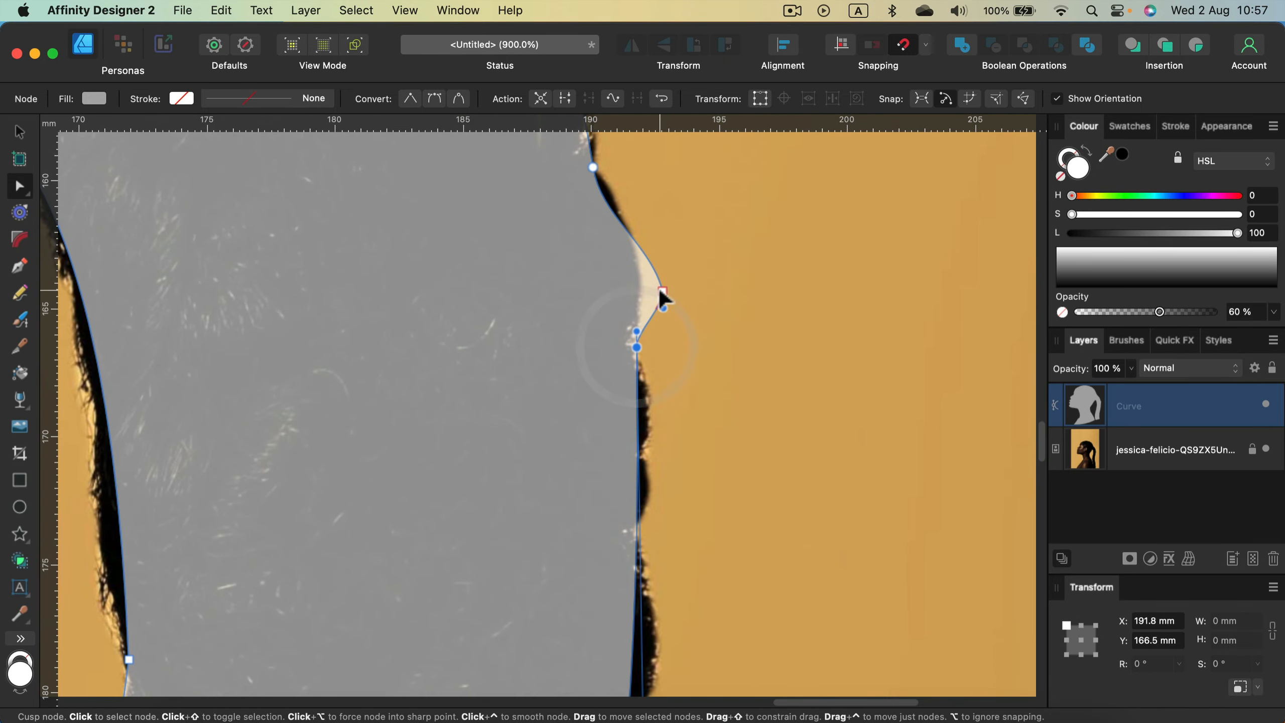
pyautogui.moveTo(639, 269); pyautogui.dragTo(635, 402)
# Add a run of nodes following the bumps of the ponytail's outer edge, down to about X 192.3, Y 178.1 mm.
pyautogui.scroll(-4, 649, 421)
pyautogui.click(648, 315)
pyautogui.click(647, 395)
pyautogui.click(630, 514)
pyautogui.moveTo(630, 513); pyautogui.dragTo(658, 513)
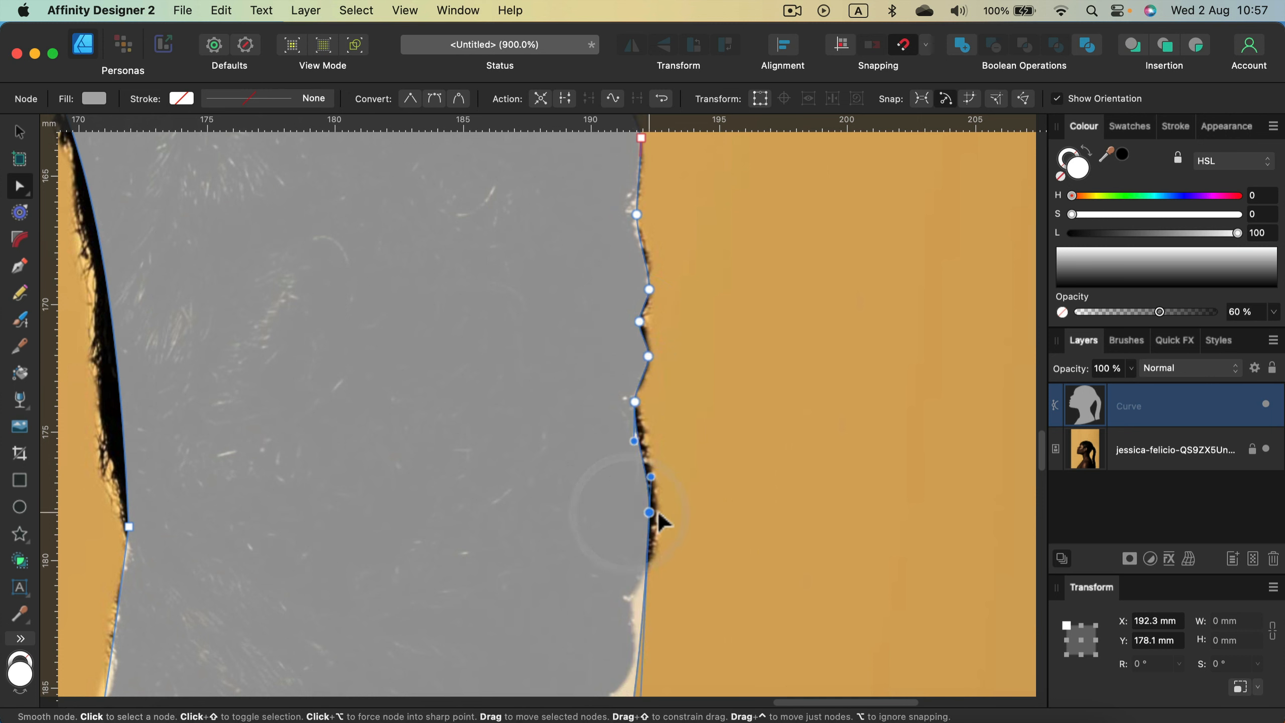
# Add three nodes further down the ponytail's outer edge, from about X 191.7, Y 181.6 mm to X 190.9, Y 185.7 mm.
pyautogui.press('space')
pyautogui.moveTo(668, 574); pyautogui.dragTo(647, 305)
pyautogui.click(664, 303)
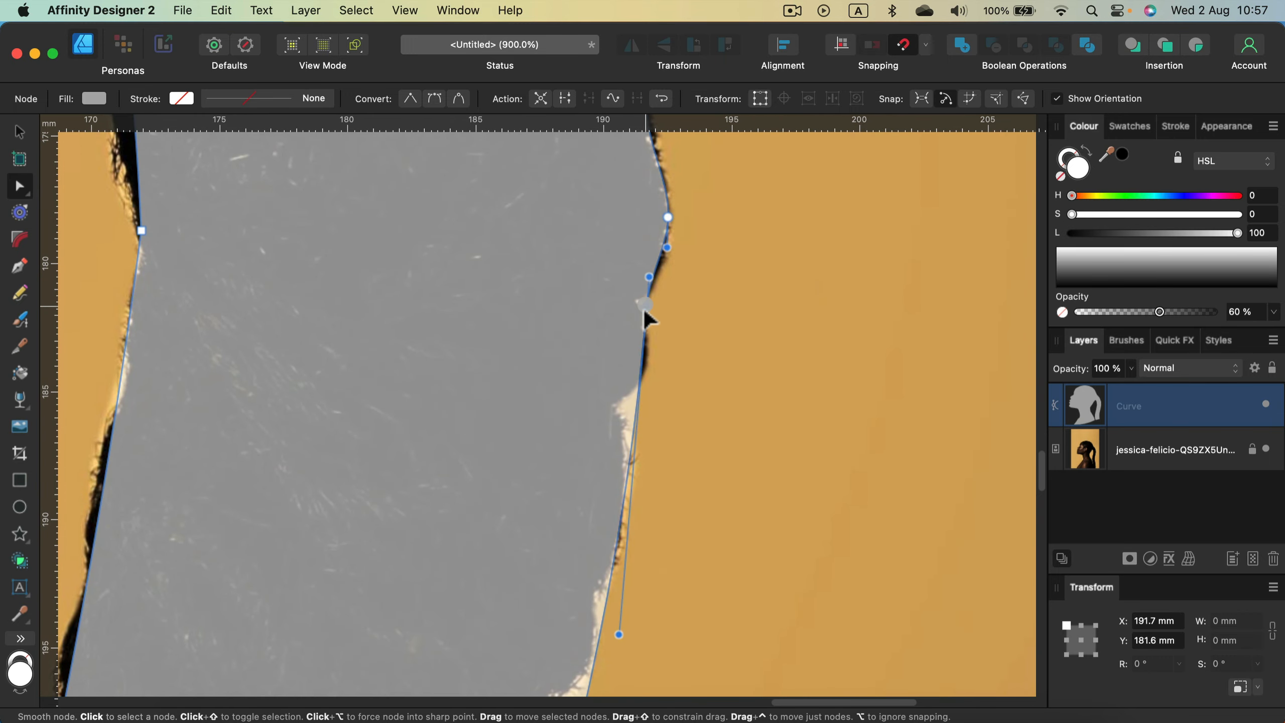
pyautogui.click(644, 359)
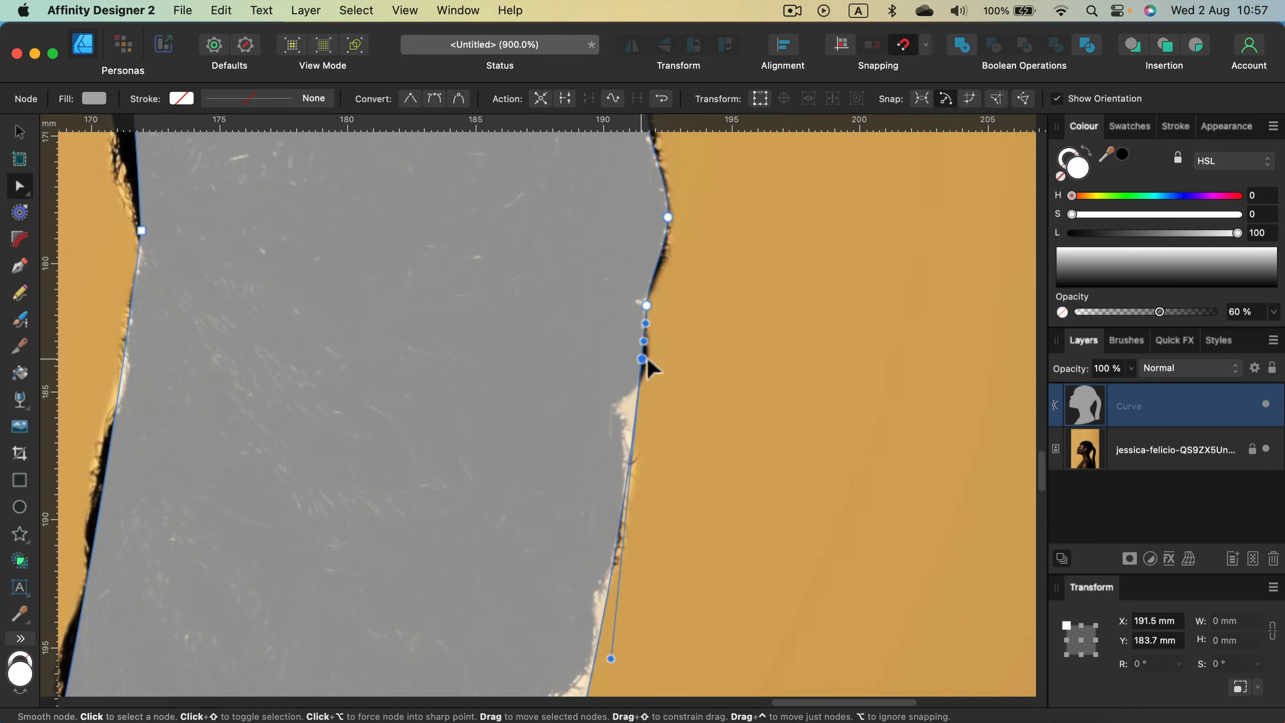
pyautogui.moveTo(642, 359); pyautogui.dragTo(651, 359)
pyautogui.click(646, 410)
pyautogui.moveTo(645, 410); pyautogui.dragTo(627, 410)
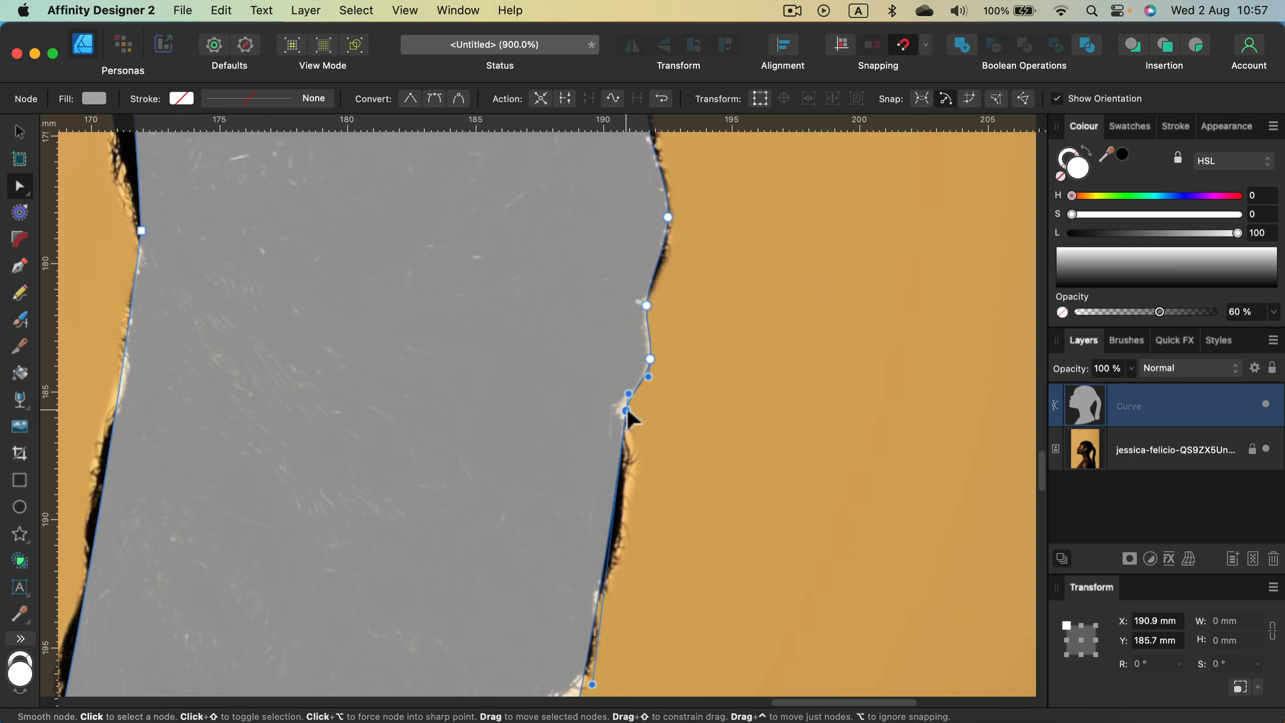
# Add nodes along the lower outer ponytail edge, including about X 190.8, Y 189.8 mm, X 189.5, Y 195.2 mm and X 188.2, Y 197.4 mm.
pyautogui.scroll(-5, 634, 405)
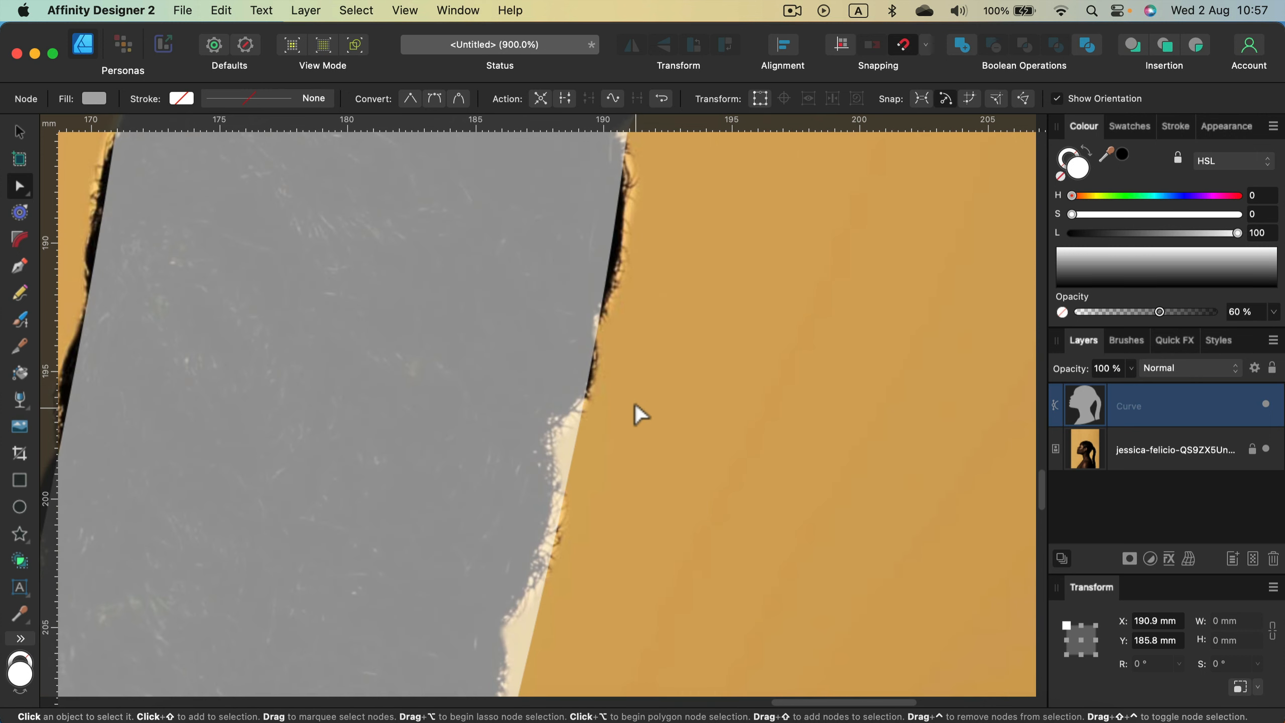
pyautogui.click(610, 238)
pyautogui.moveTo(610, 240); pyautogui.dragTo(623, 240)
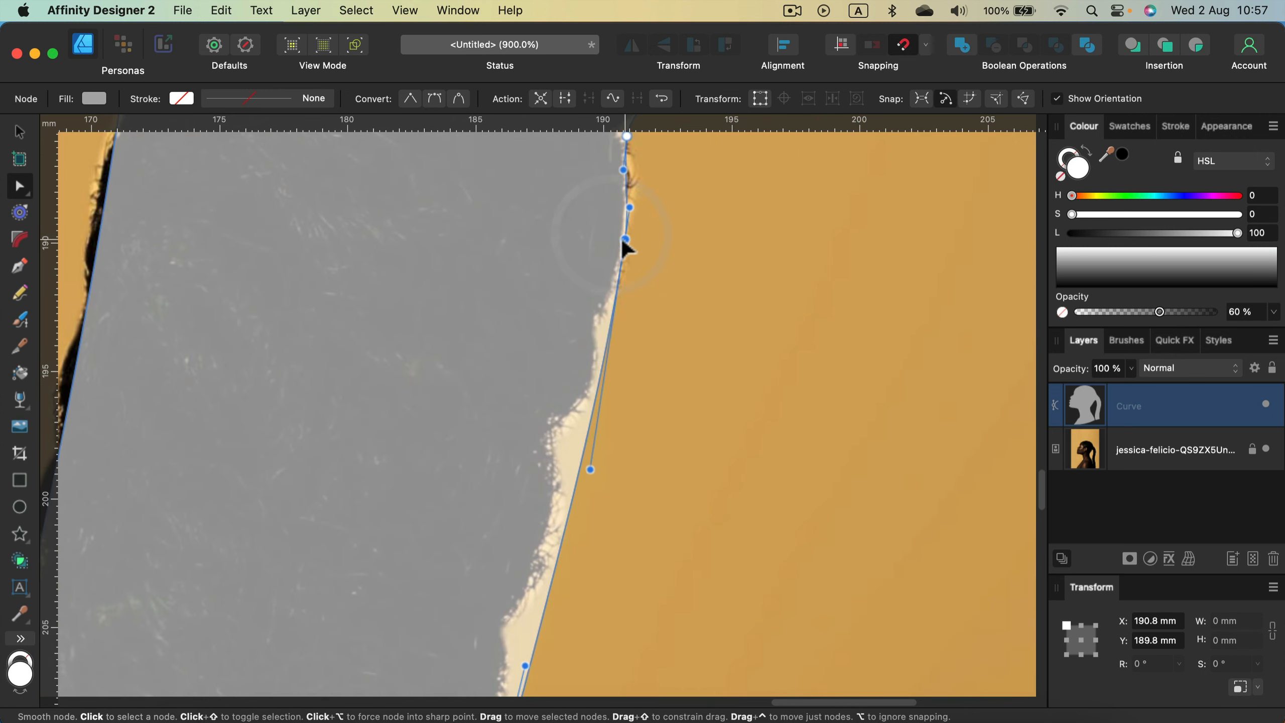
pyautogui.click(607, 335)
pyautogui.moveTo(607, 335); pyautogui.dragTo(592, 376)
pyautogui.click(589, 365)
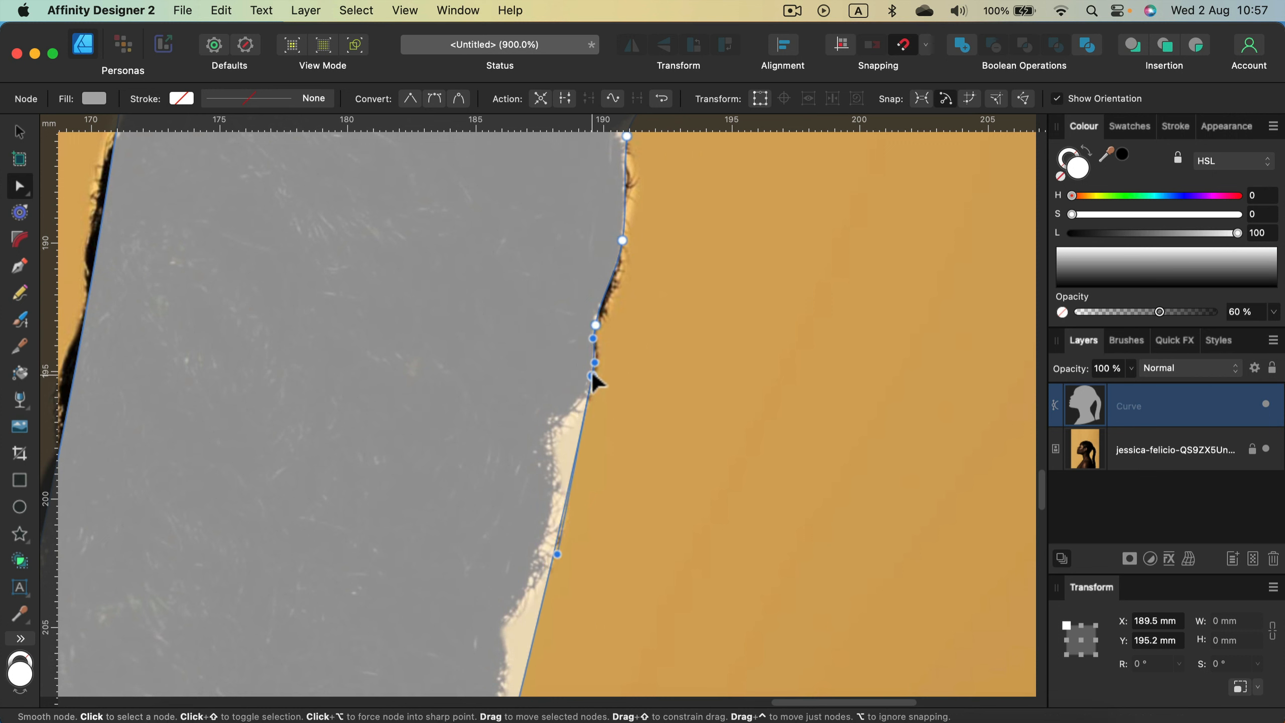
pyautogui.click(577, 439)
pyautogui.moveTo(577, 439); pyautogui.dragTo(557, 433)
# Add two more nodes on the ponytail's outer edge and place them at about X 188.1, Y 201.1 mm and X 186.4, Y 204.9 mm.
pyautogui.scroll(-5, 562, 421)
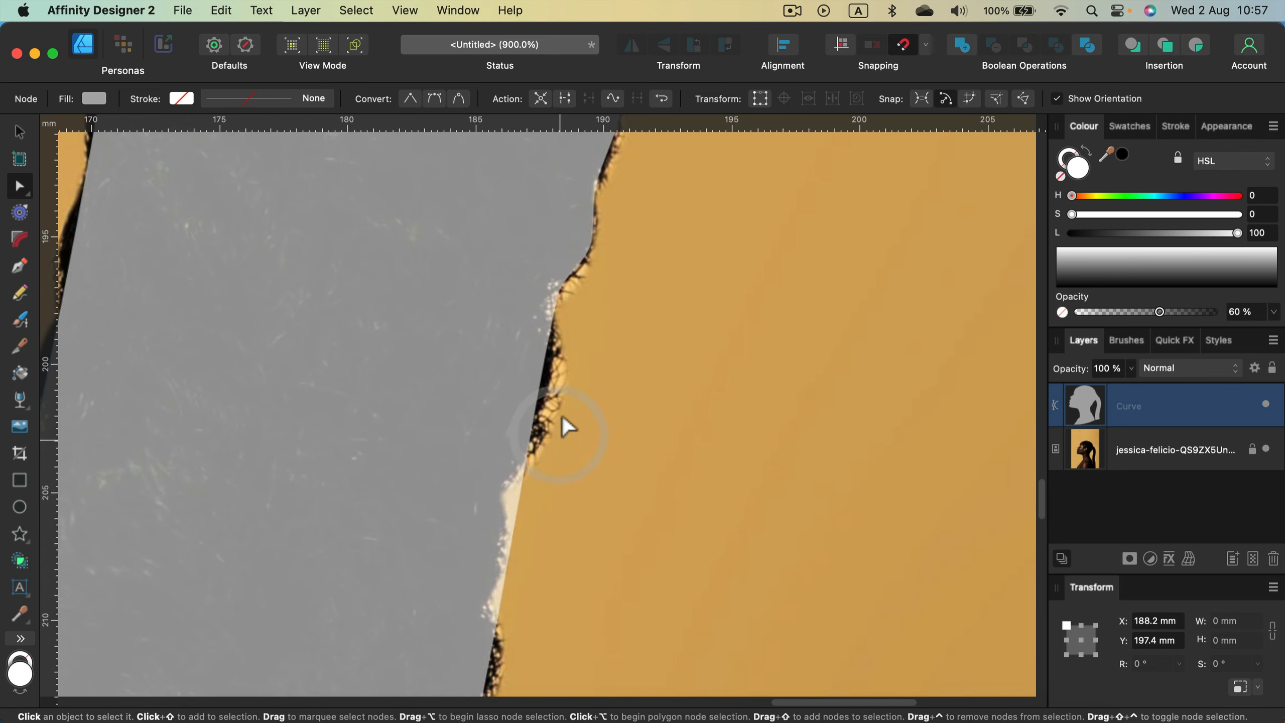
pyautogui.click(542, 378)
pyautogui.moveTo(542, 378); pyautogui.dragTo(557, 394)
pyautogui.scroll(-5, 557, 415)
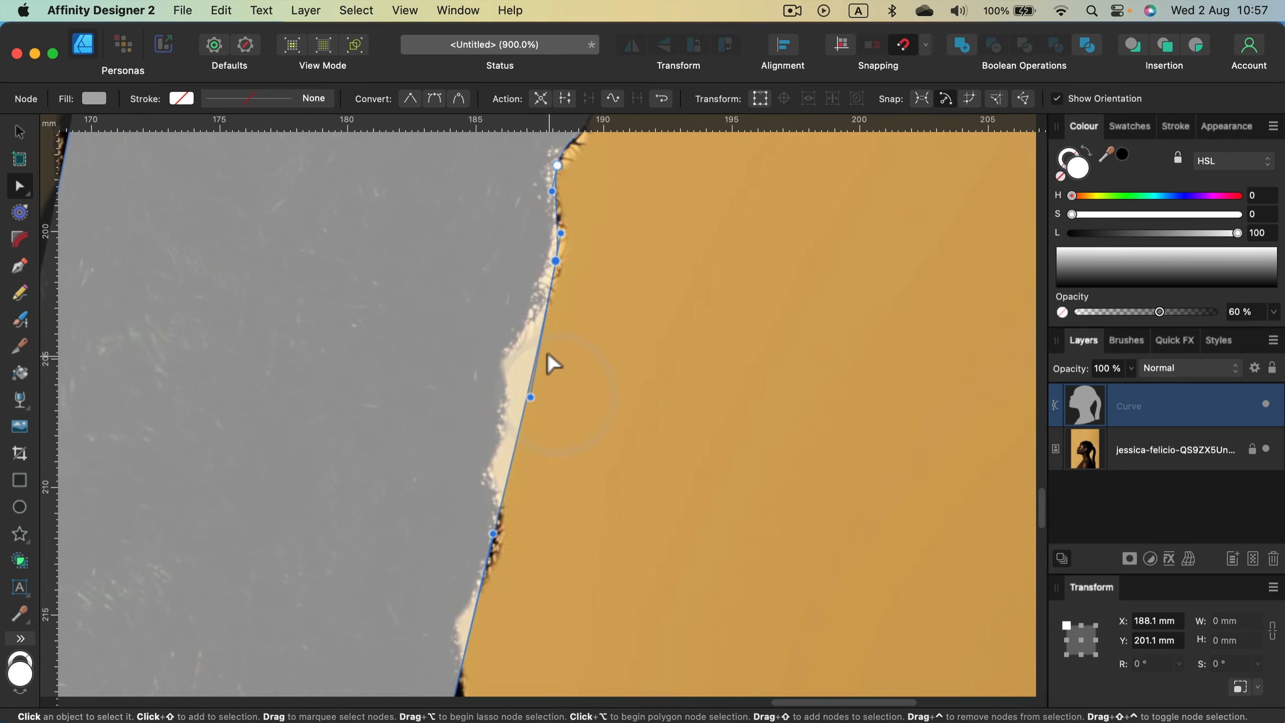
pyautogui.click(539, 348)
pyautogui.moveTo(539, 349); pyautogui.dragTo(512, 357)
# Add a node at about X 185.9, Y 207.4 mm on the ponytail's outer edge and nudge it outward onto the hair.
pyautogui.scroll(10, 514, 358)
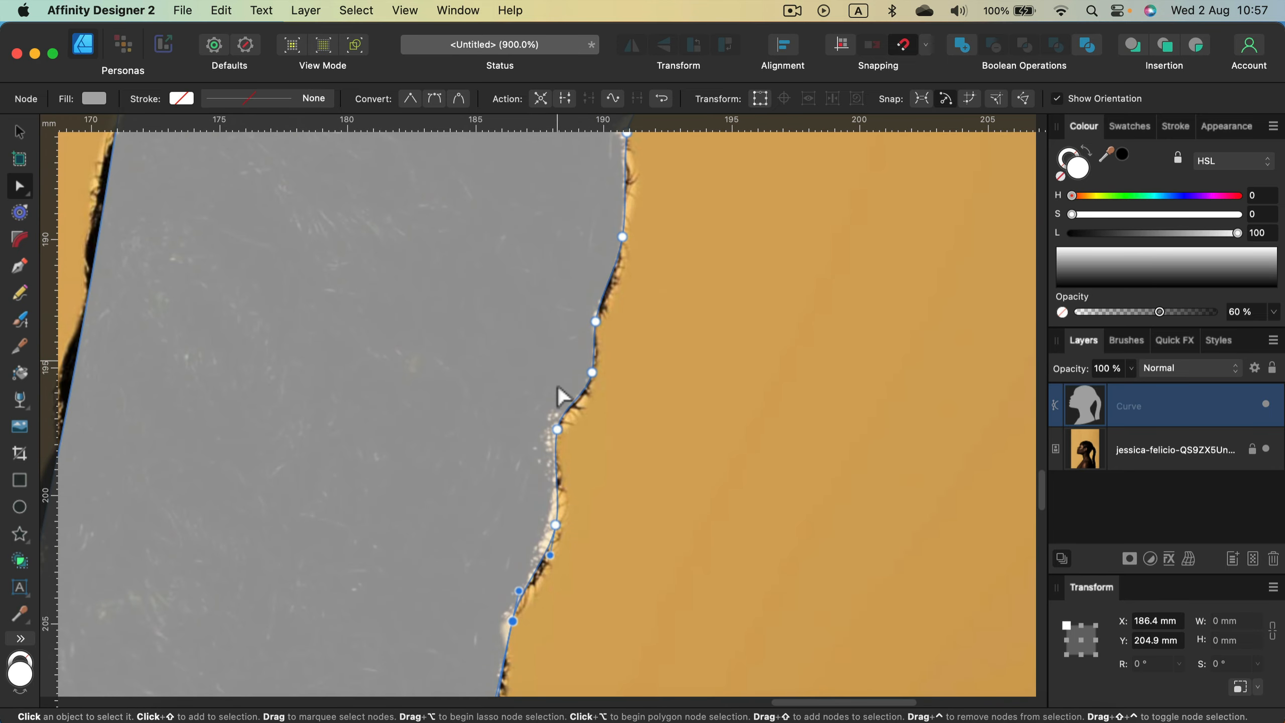
pyautogui.scroll(-6, 556, 507)
pyautogui.scroll(-7, 556, 504)
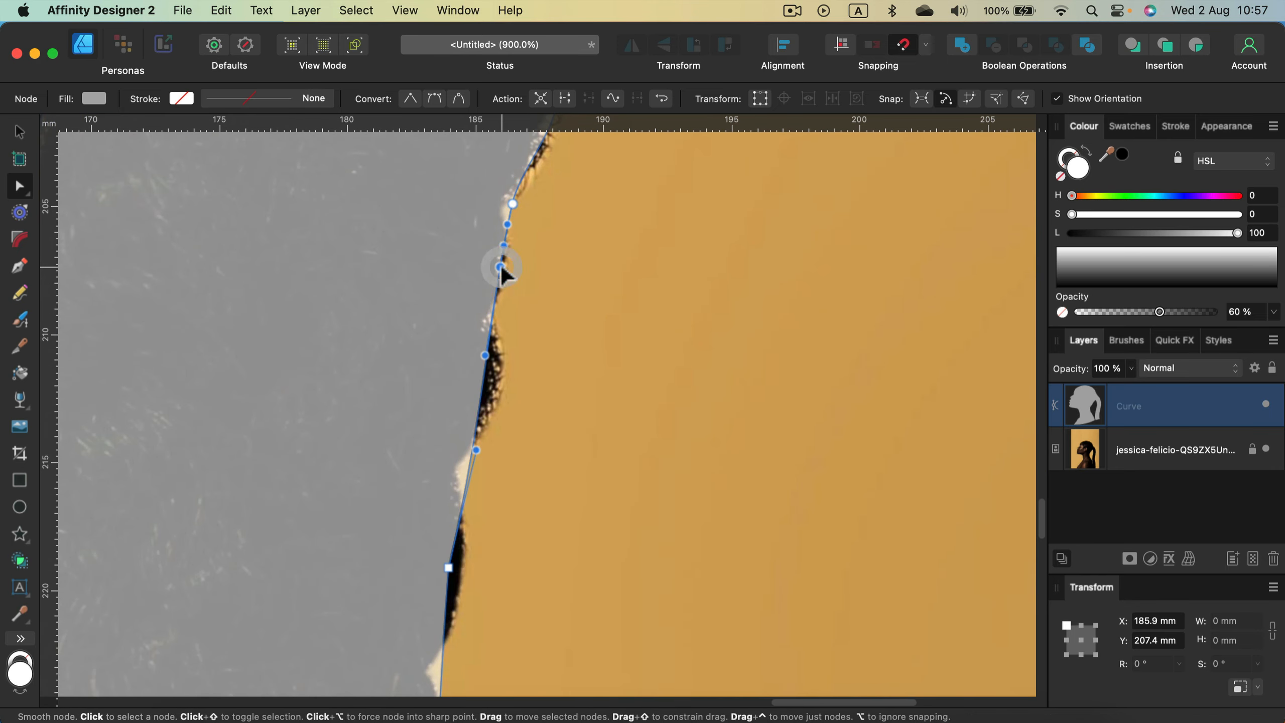
pyautogui.moveTo(502, 273); pyautogui.dragTo(508, 277)
pyautogui.moveTo(489, 379); pyautogui.dragTo(629, 360)
pyautogui.press('super+z')
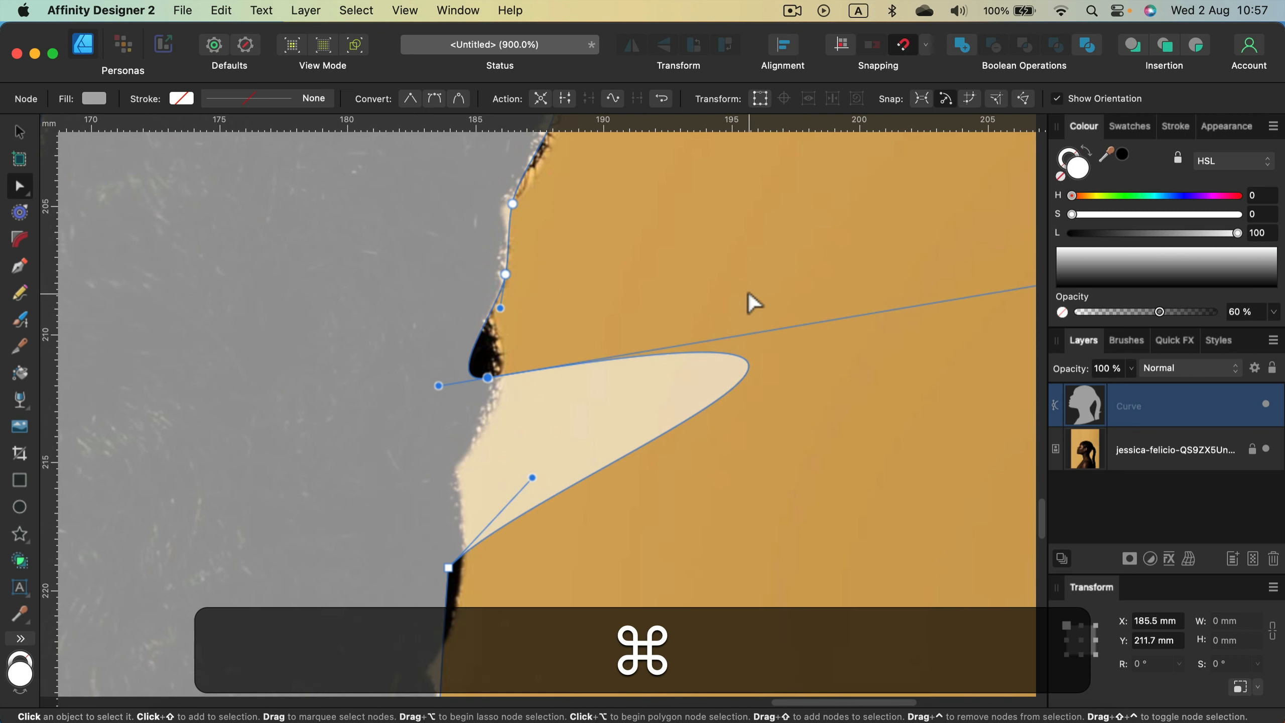
pyautogui.press('super+z')
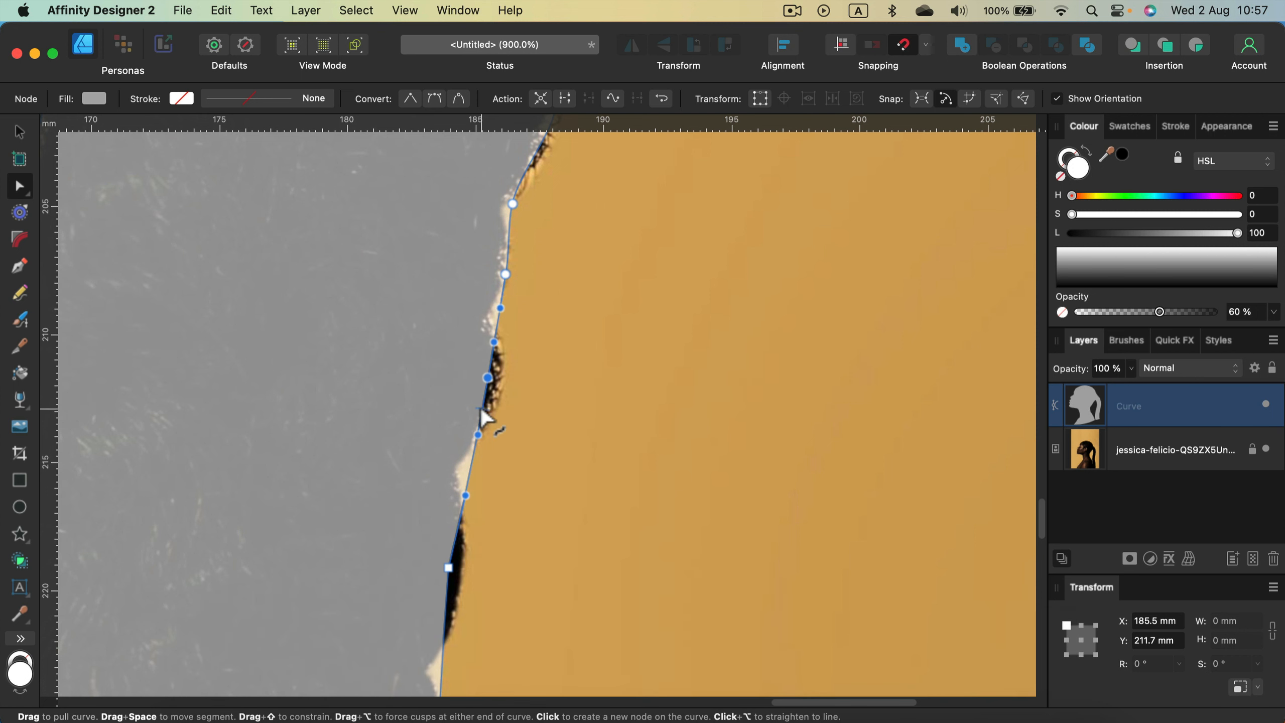
# Replace the ponytail's outer-edge node with a lower one at about X 185.9, Y 211.8 mm and curve the segment above it onto the hair.
pyautogui.click(489, 401)
pyautogui.click(490, 399)
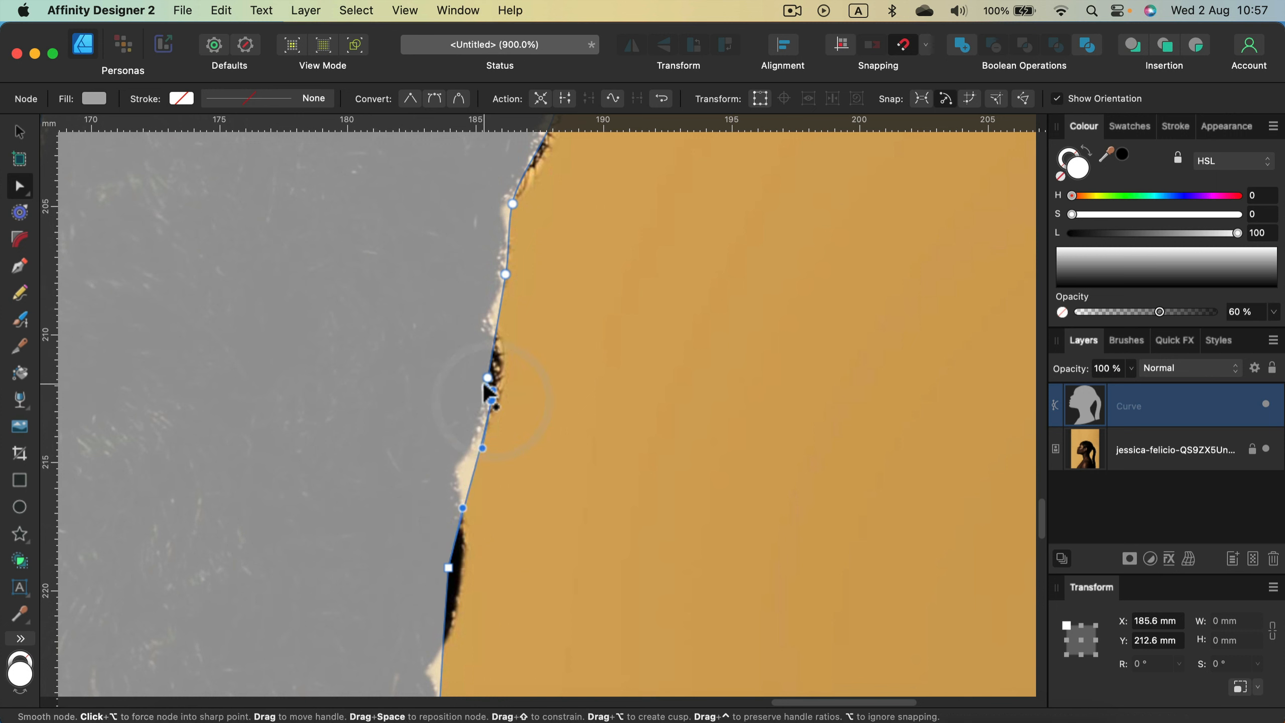
pyautogui.moveTo(533, 361); pyautogui.dragTo(464, 383)
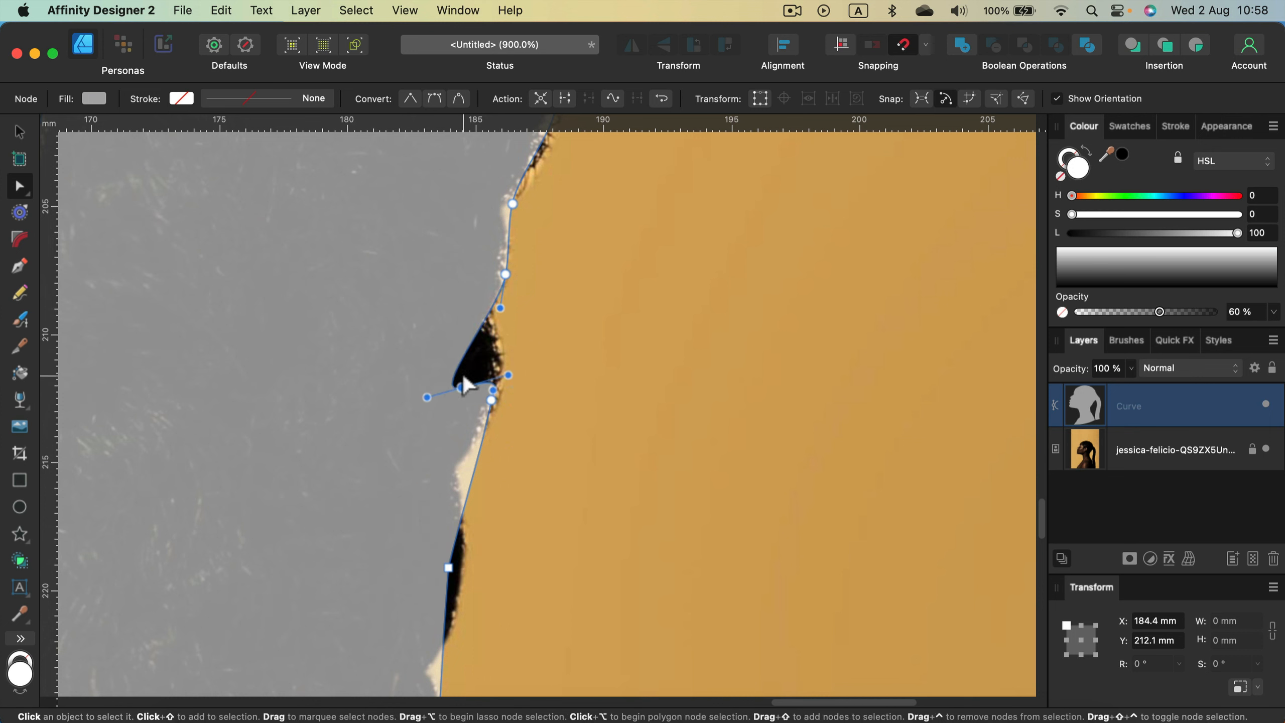
pyautogui.press('BackSpace')
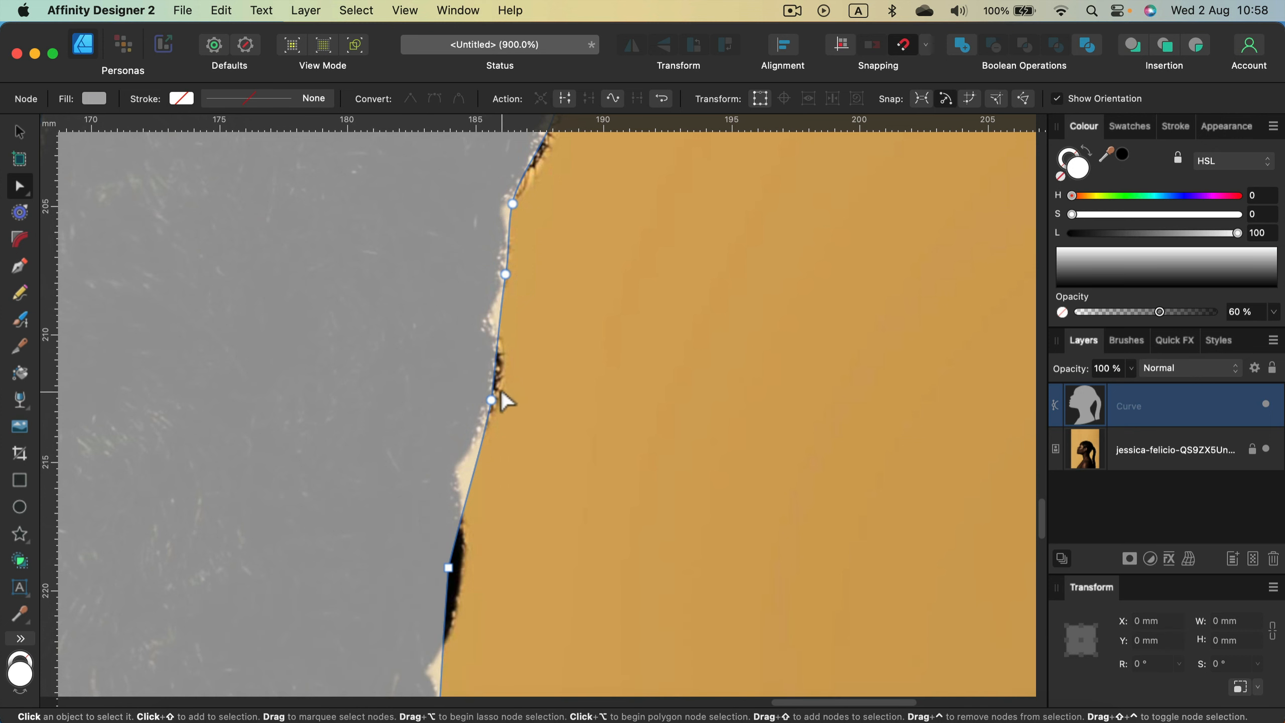
pyautogui.moveTo(492, 400); pyautogui.dragTo(500, 380)
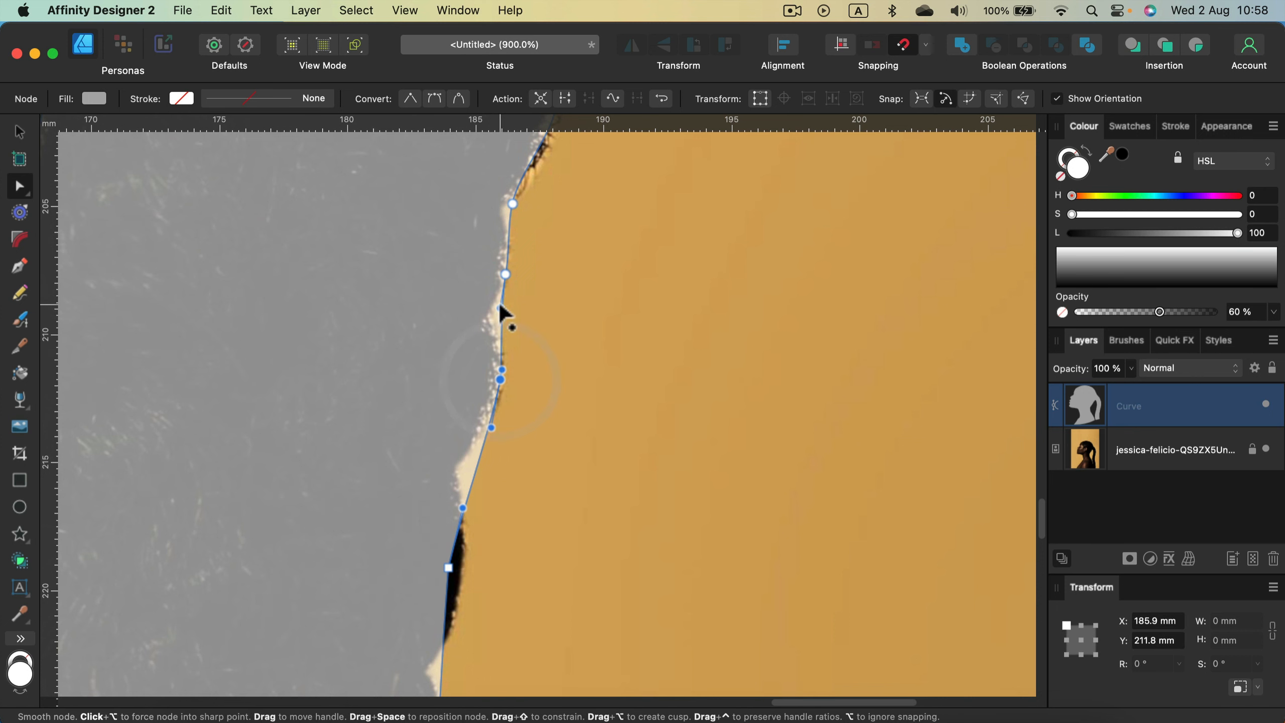
pyautogui.moveTo(490, 317); pyautogui.dragTo(488, 333)
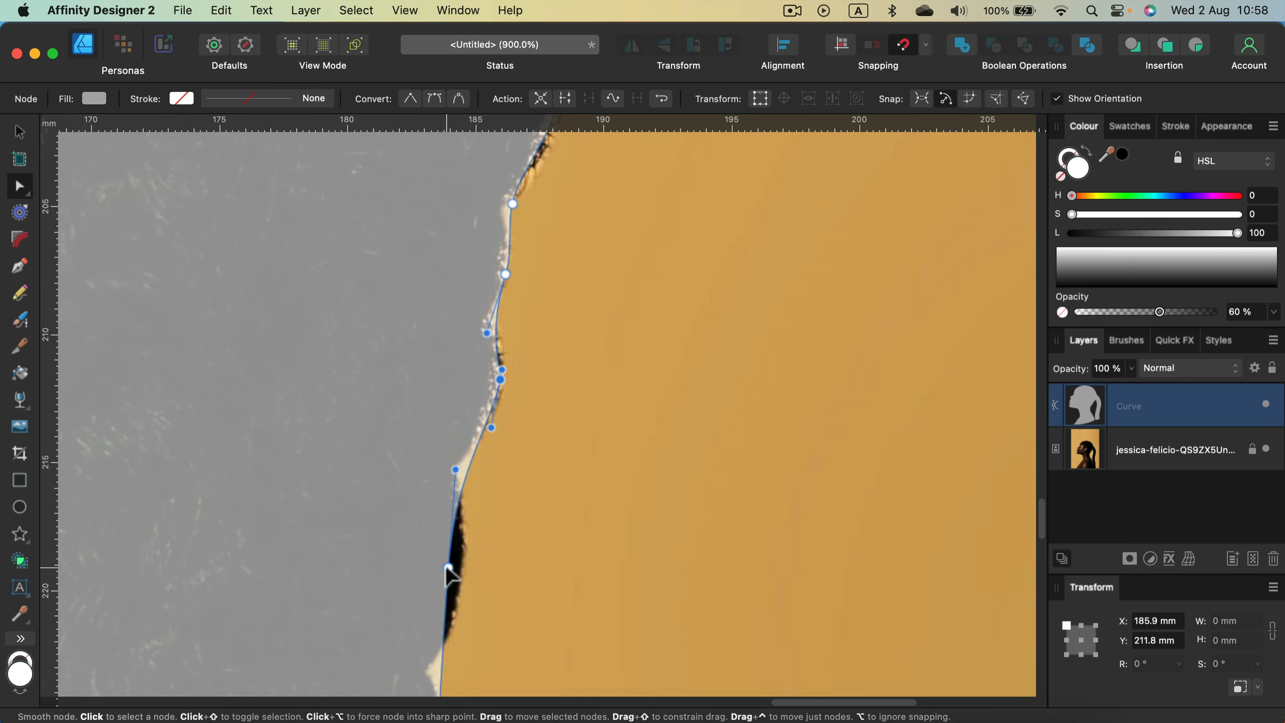
# Move the next lower outer-edge node outward onto the hair and add a node above it at about X 184.4, Y 215.3 mm.
pyautogui.moveTo(449, 569); pyautogui.dragTo(465, 582)
pyautogui.click(480, 468)
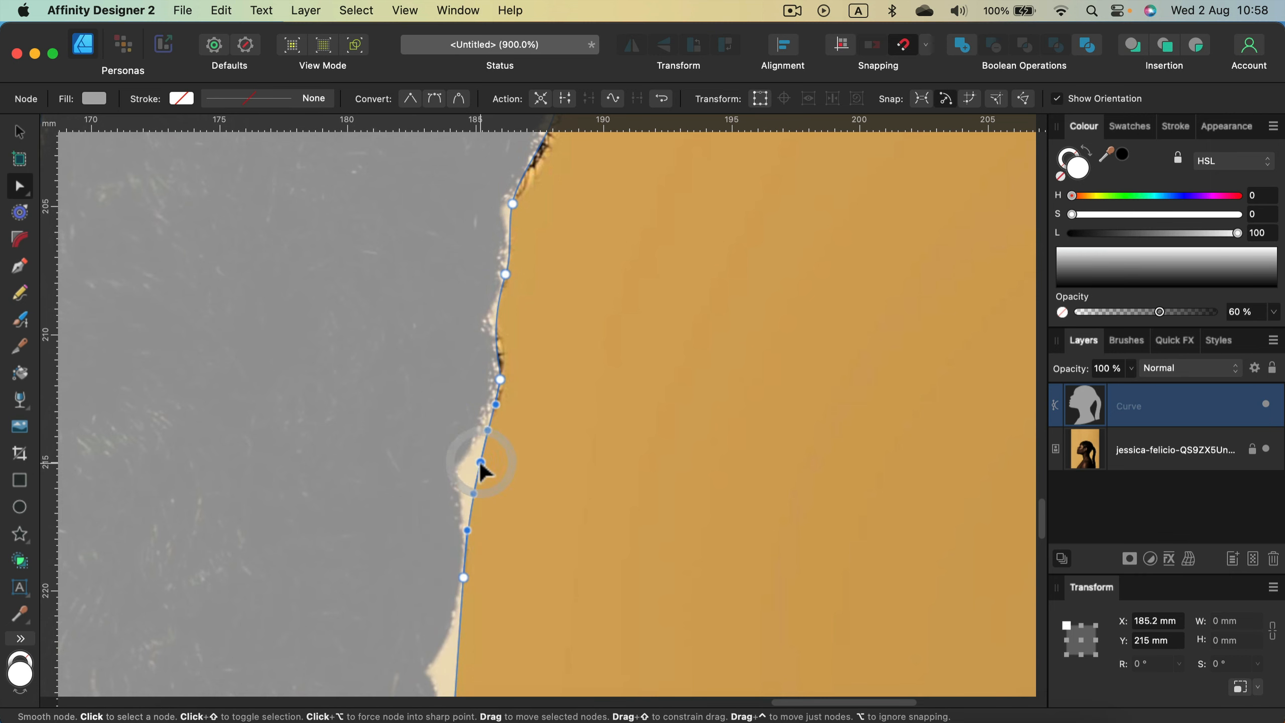
pyautogui.moveTo(480, 468); pyautogui.dragTo(460, 469)
# Add nodes further down the ponytail's outer edge at about X 183.4, Y 223.3 mm and X 183.5, Y 225.7 mm.
pyautogui.scroll(-5, 460, 466)
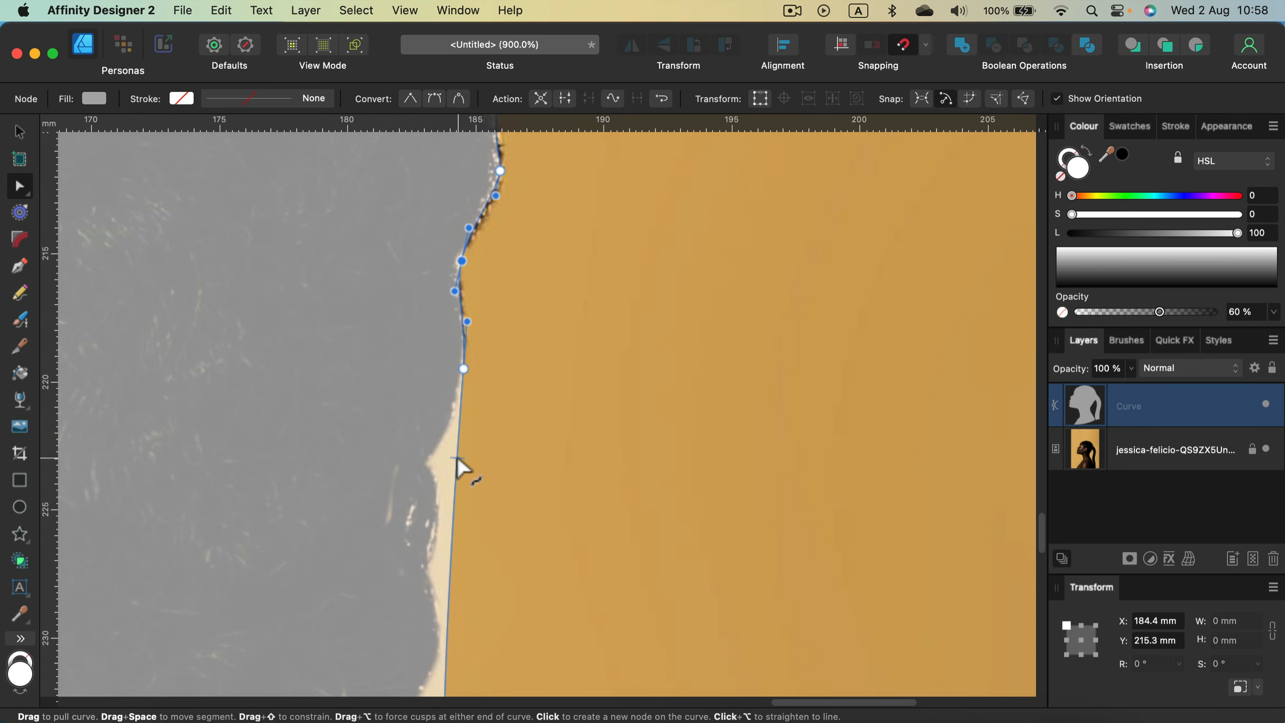
pyautogui.click(458, 460)
pyautogui.moveTo(459, 460); pyautogui.dragTo(429, 462)
pyautogui.click(435, 470)
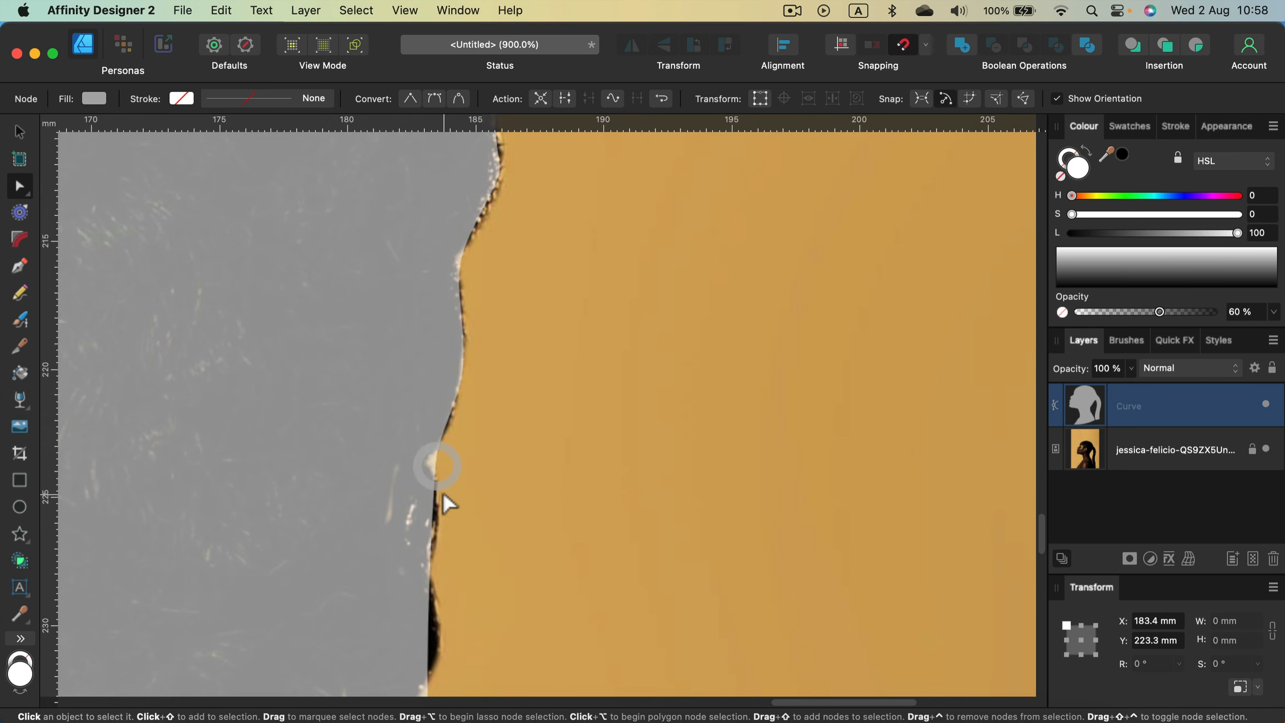
pyautogui.scroll(-3, 430, 446)
pyautogui.click(432, 403)
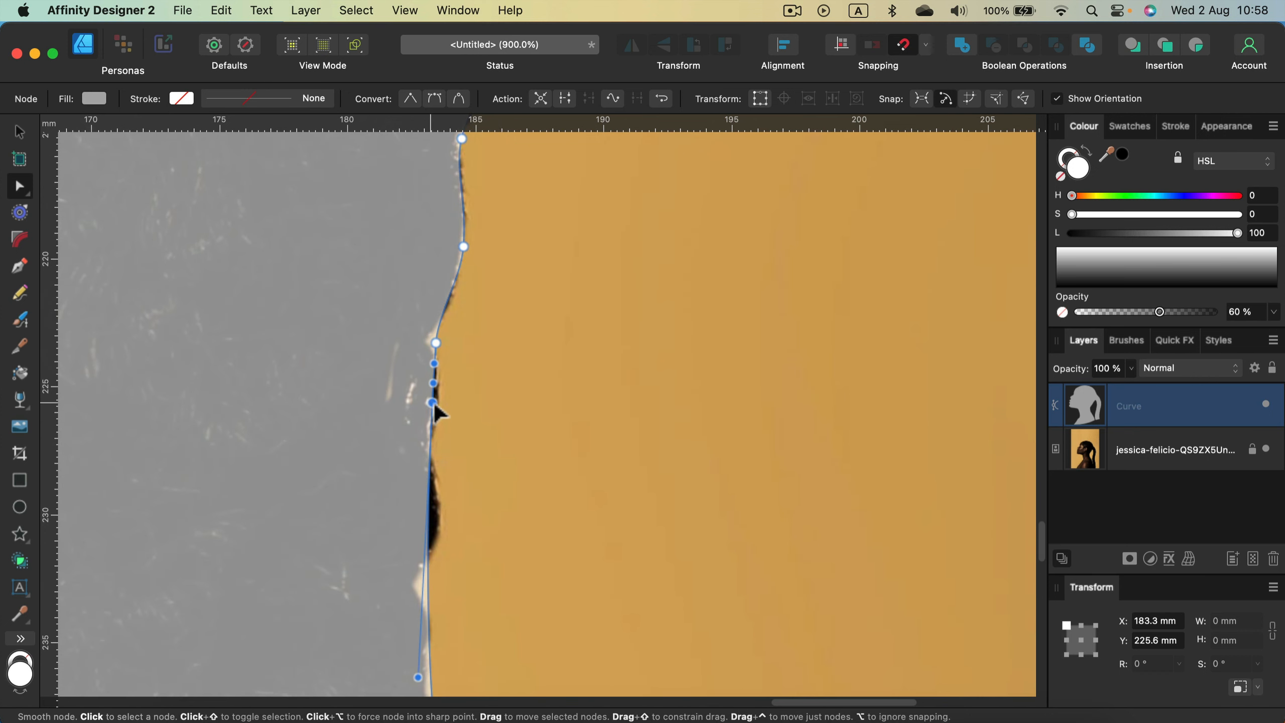
pyautogui.moveTo(433, 404); pyautogui.dragTo(440, 407)
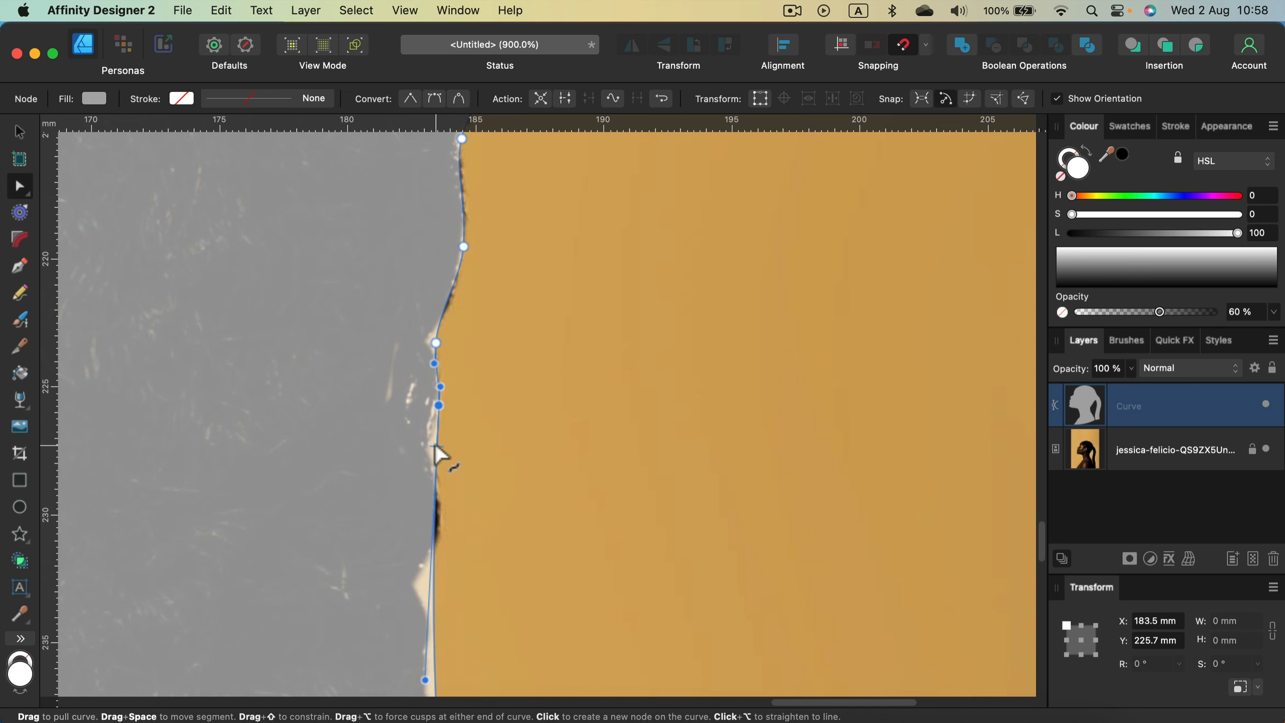
# Add two more outer-edge nodes following the hair at about X 183.1, Y 227.5 mm and X 183.5, Y 230.2 mm.
pyautogui.moveTo(437, 450); pyautogui.dragTo(428, 454)
pyautogui.scroll(-3, 430, 454)
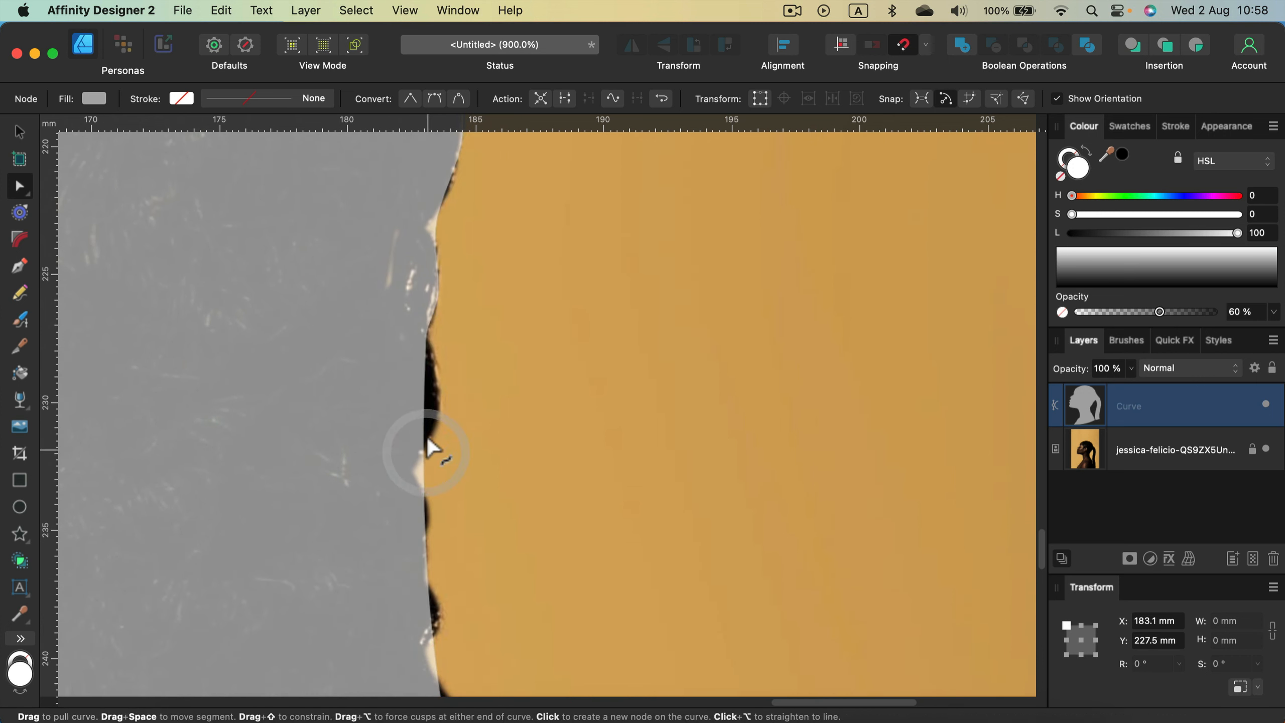
pyautogui.click(427, 405)
pyautogui.moveTo(427, 405); pyautogui.dragTo(437, 407)
# Place outer-edge nodes at about X 182.8, Y 232.7 mm and X 183.1, Y 236.8 mm along the ponytail.
pyautogui.scroll(-3, 439, 416)
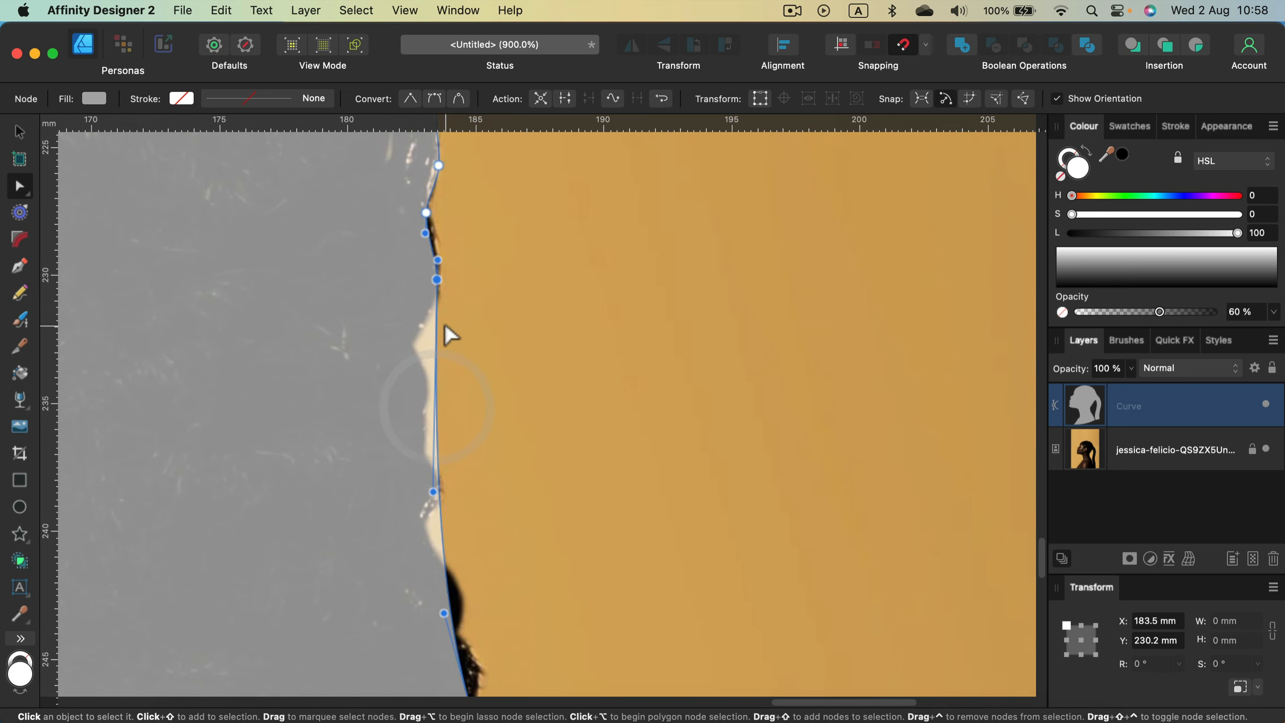
pyautogui.moveTo(436, 345); pyautogui.dragTo(419, 345)
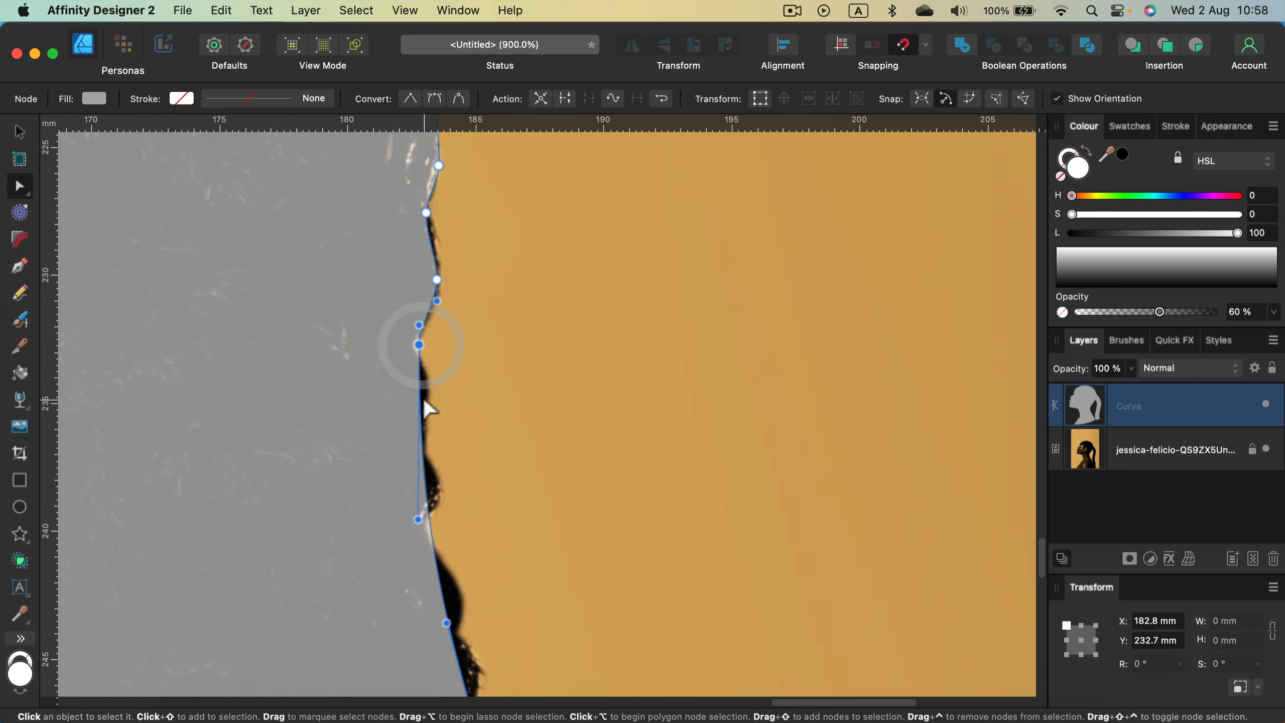
pyautogui.moveTo(421, 425); pyautogui.dragTo(433, 448)
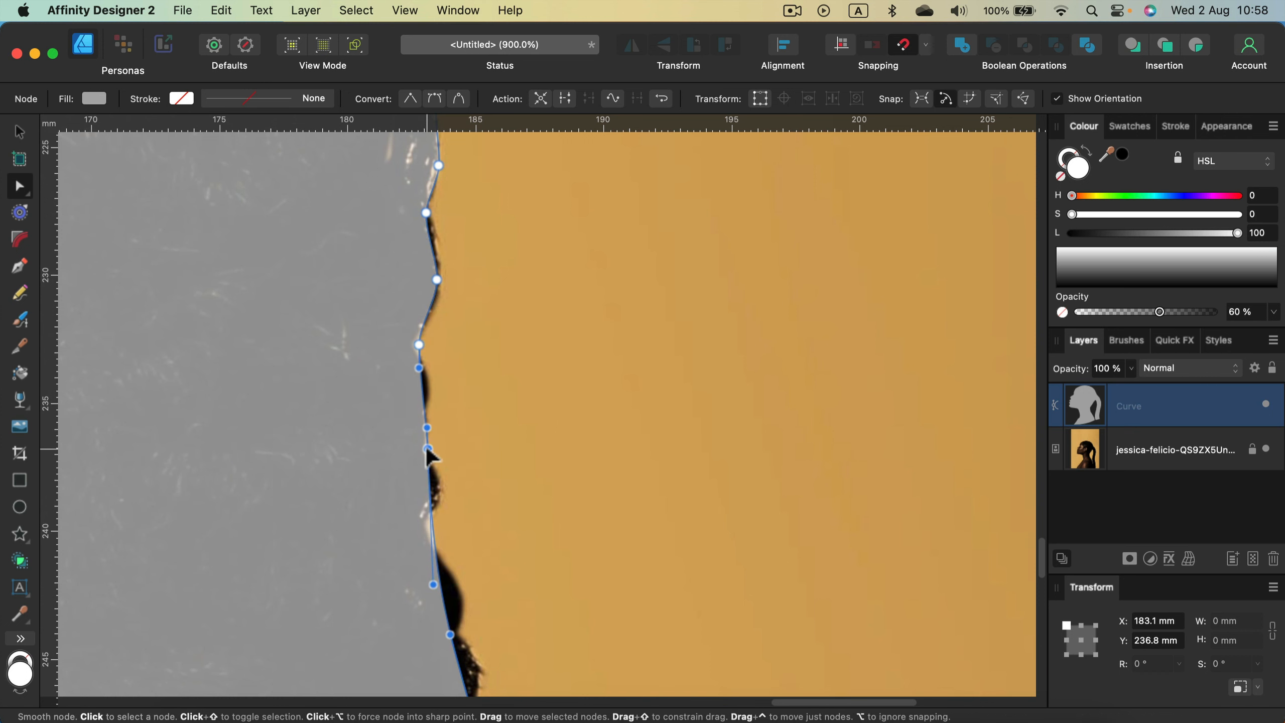
# Add a node on the small outward bump of the ponytail's edge and another below it at about X 183.2, Y 239.9 mm.
pyautogui.scroll(-5, 426, 448)
pyautogui.click(428, 260)
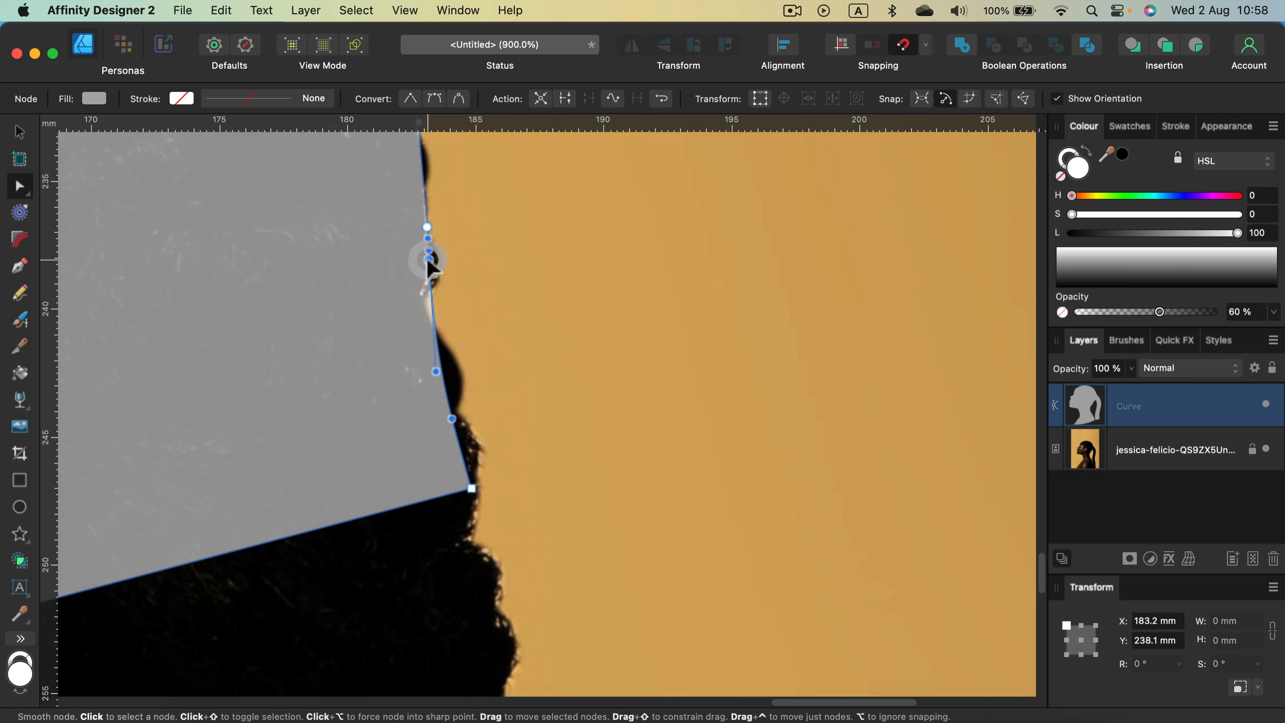
pyautogui.moveTo(428, 260); pyautogui.dragTo(430, 307)
pyautogui.click(442, 302)
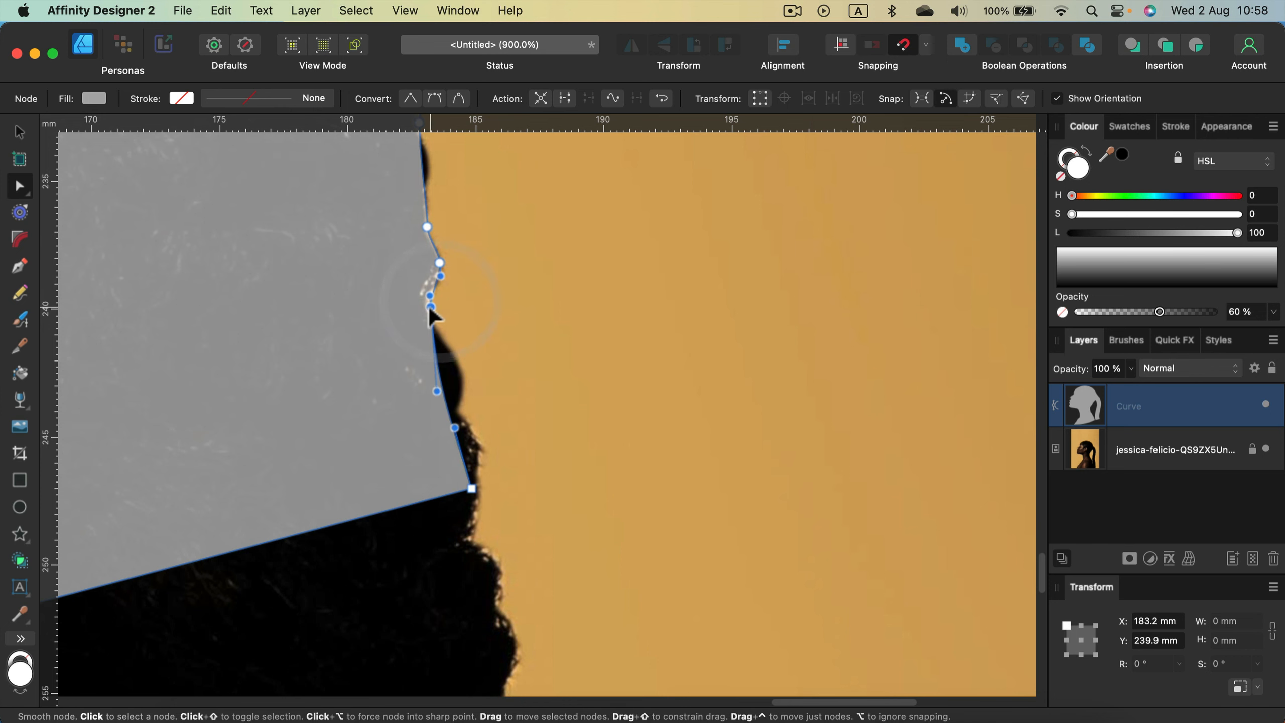
# Add a node on the outer edge above the ponytail's lower corner and curve the last segment onto the hair.
pyautogui.click(439, 378)
pyautogui.moveTo(439, 378); pyautogui.dragTo(477, 386)
pyautogui.scroll(-2, 464, 419)
pyautogui.click(472, 427)
# Examine the lower end of the ponytail outline against the photo, at both overview and close range.
pyautogui.press('space')
pyautogui.moveTo(394, 471); pyautogui.dragTo(715, 316)
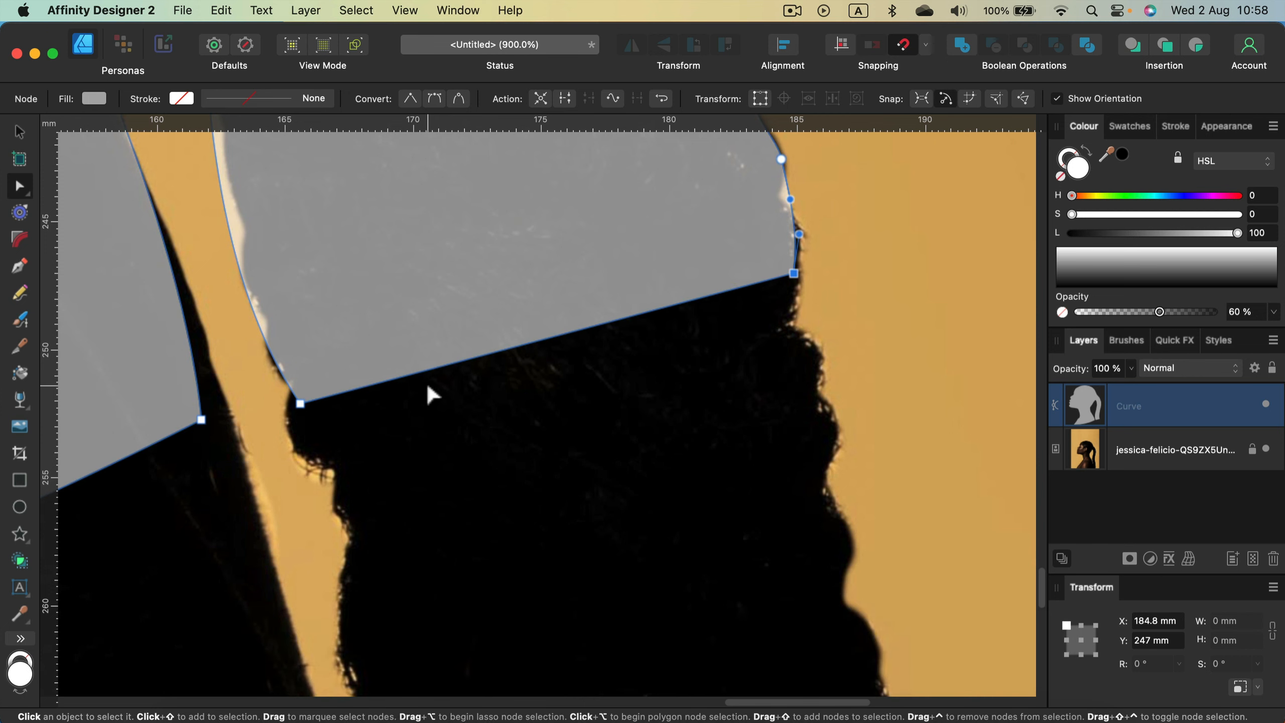
pyautogui.press('super+minus')
pyautogui.press('super+minus')
pyautogui.press('super+minus')
pyautogui.press('super+minus')
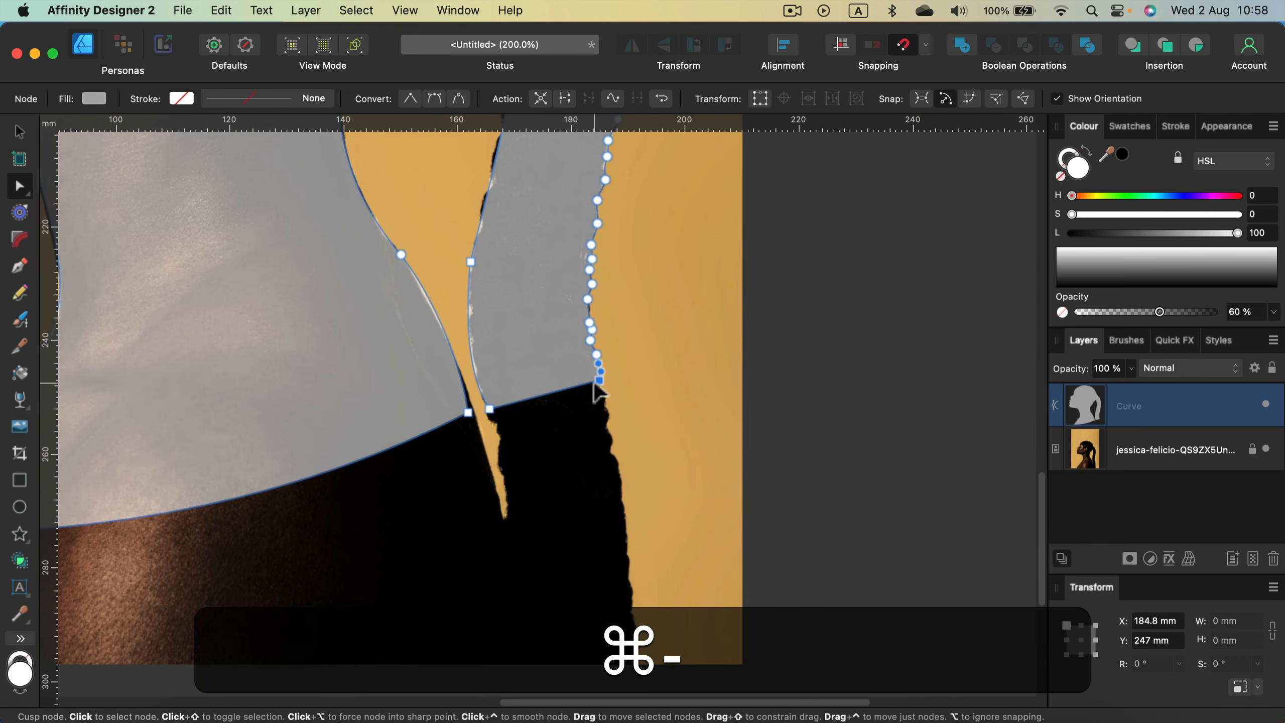
pyautogui.scroll(5, 605, 456)
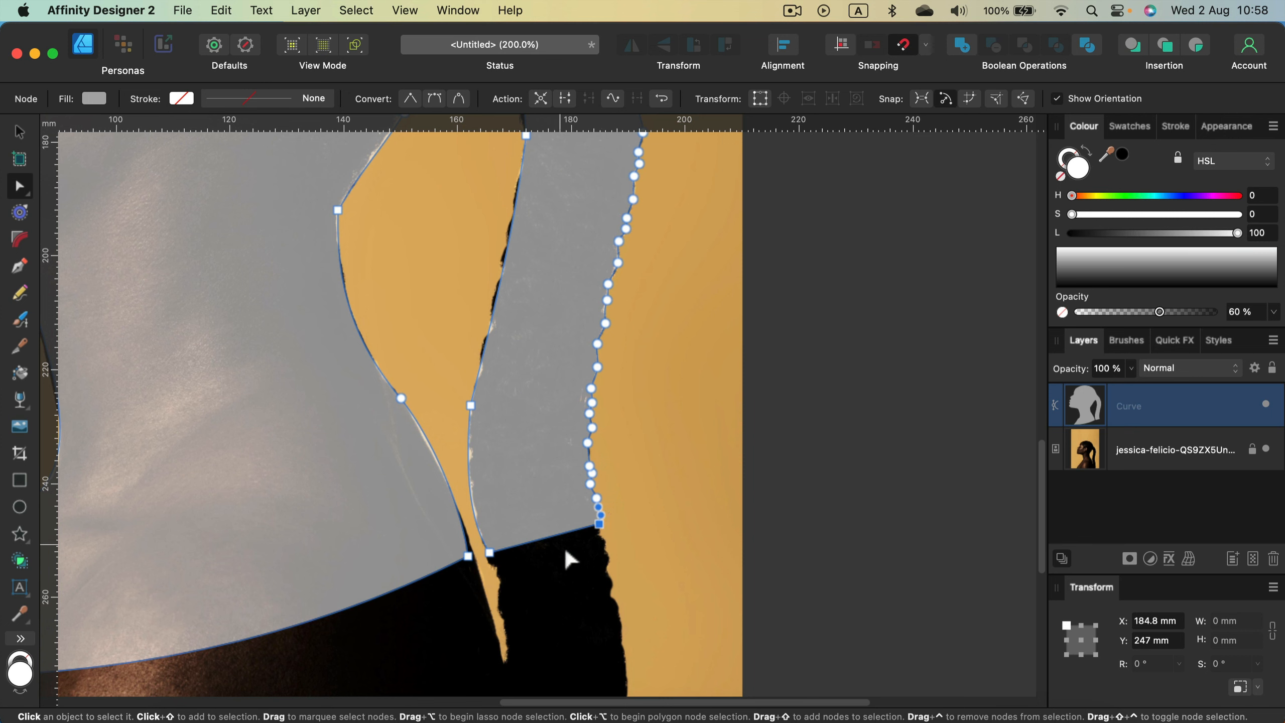
pyautogui.scroll(-10, 689, 519)
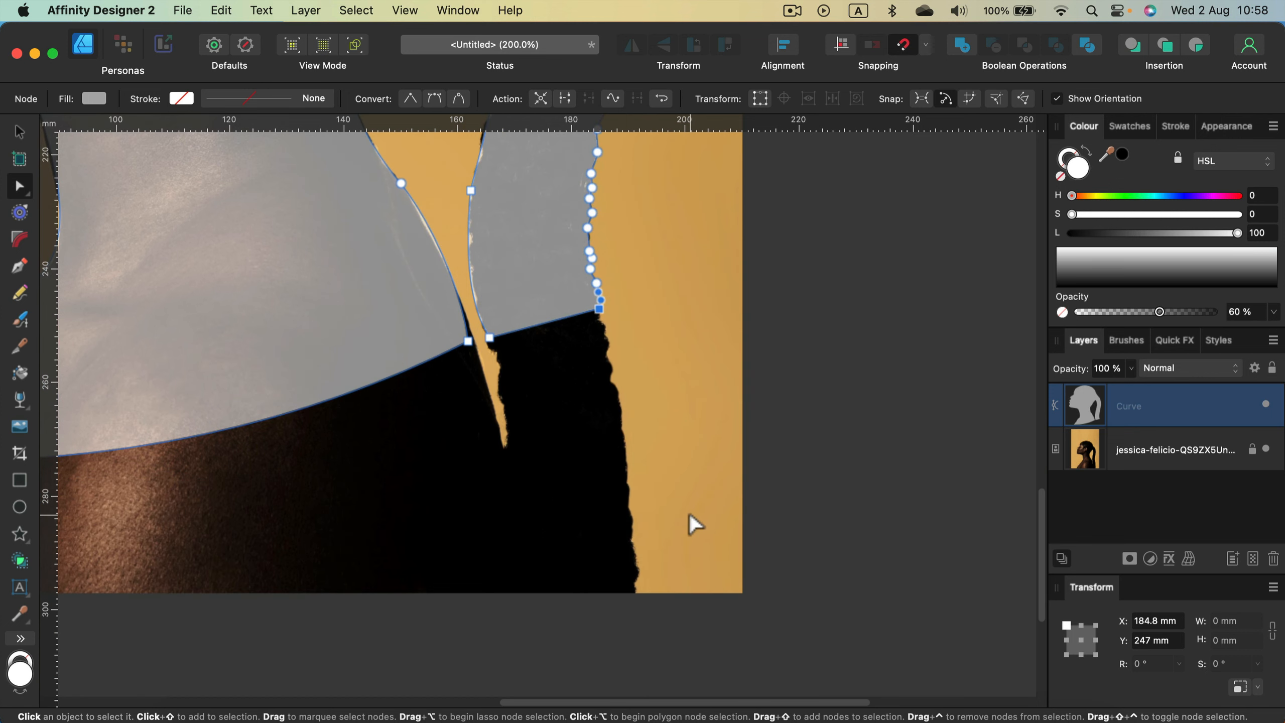
pyautogui.scroll(15, 689, 513)
pyautogui.press('super+equal')
pyautogui.press('super+equal')
pyautogui.press('super+equal')
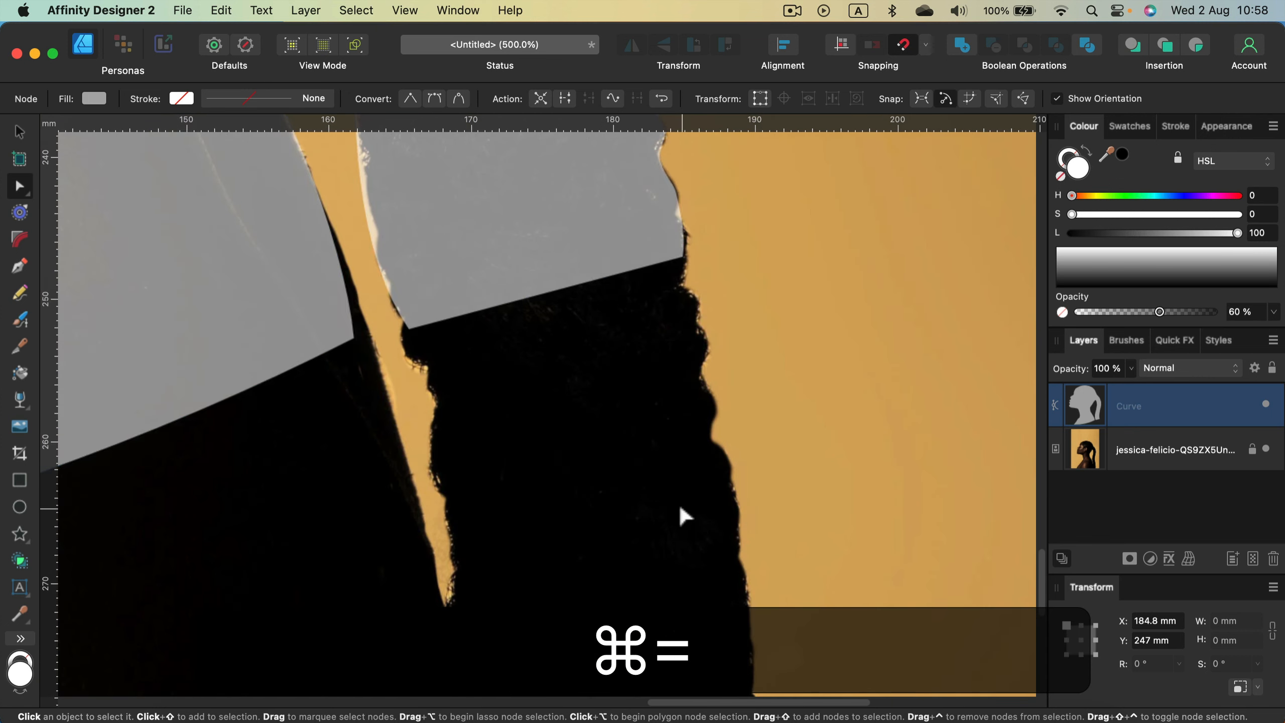
pyautogui.scroll(5, 700, 264)
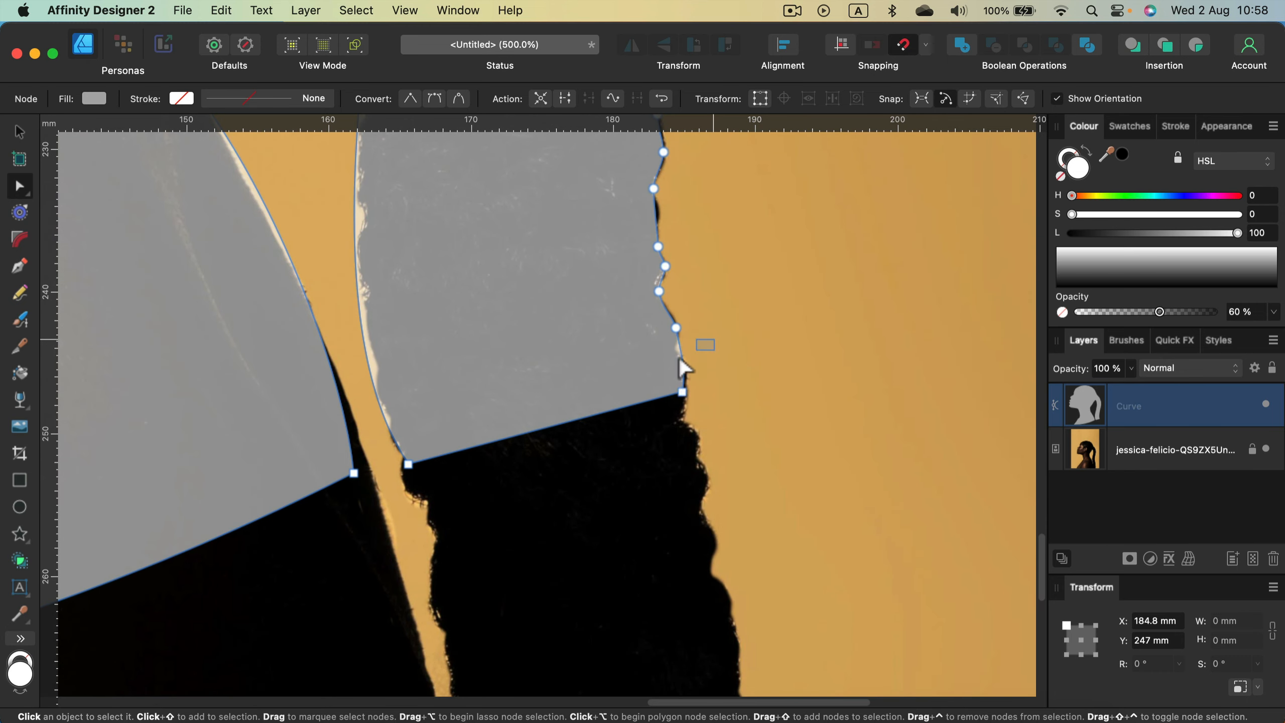
# Delete both corner nodes at the ponytail's lower end and bend the closing segment downward into a rounded end.
pyautogui.moveTo(681, 361); pyautogui.dragTo(768, 366)
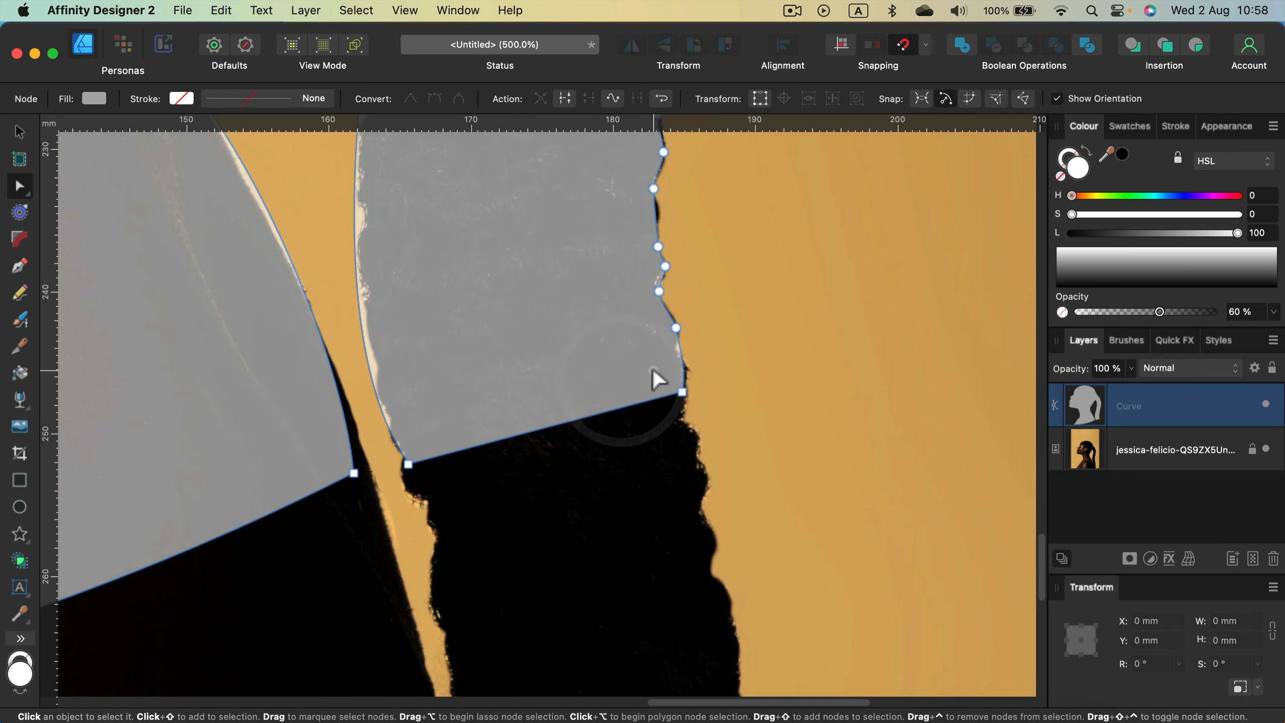
pyautogui.click(676, 327)
pyautogui.click(682, 393)
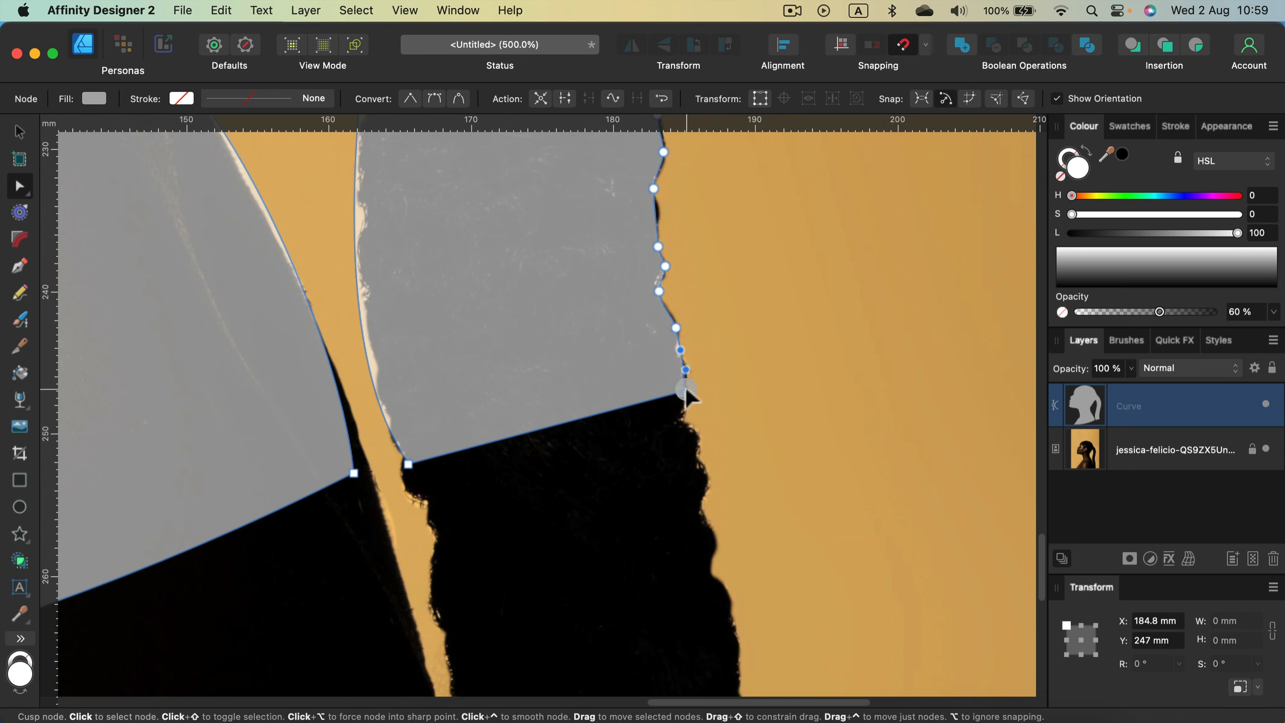
pyautogui.press('BackSpace')
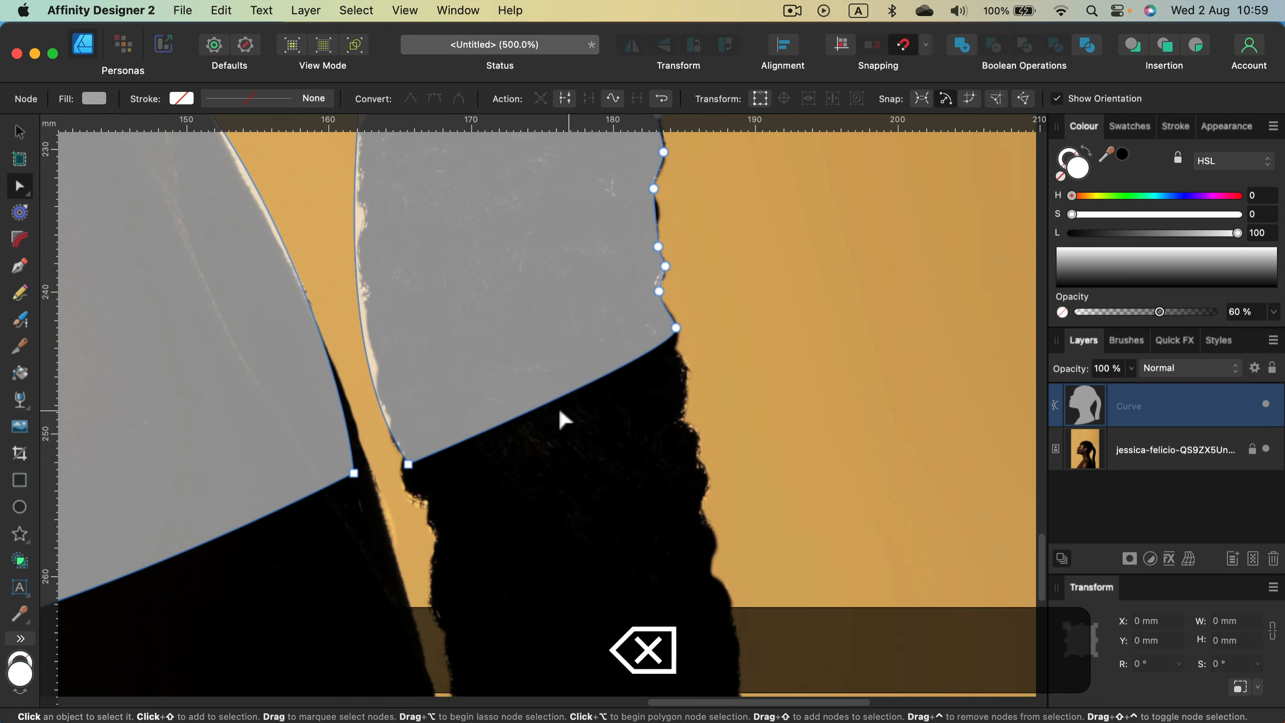
pyautogui.click(409, 464)
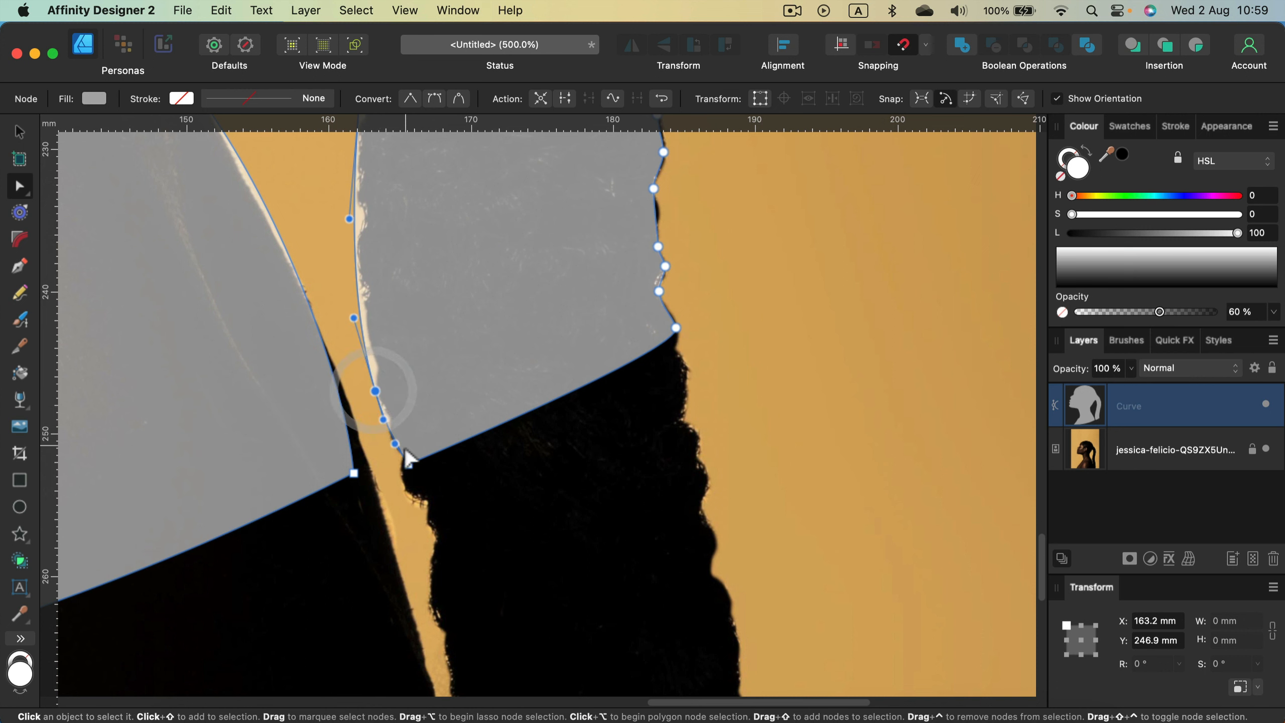
pyautogui.click(410, 463)
pyautogui.press('BackSpace')
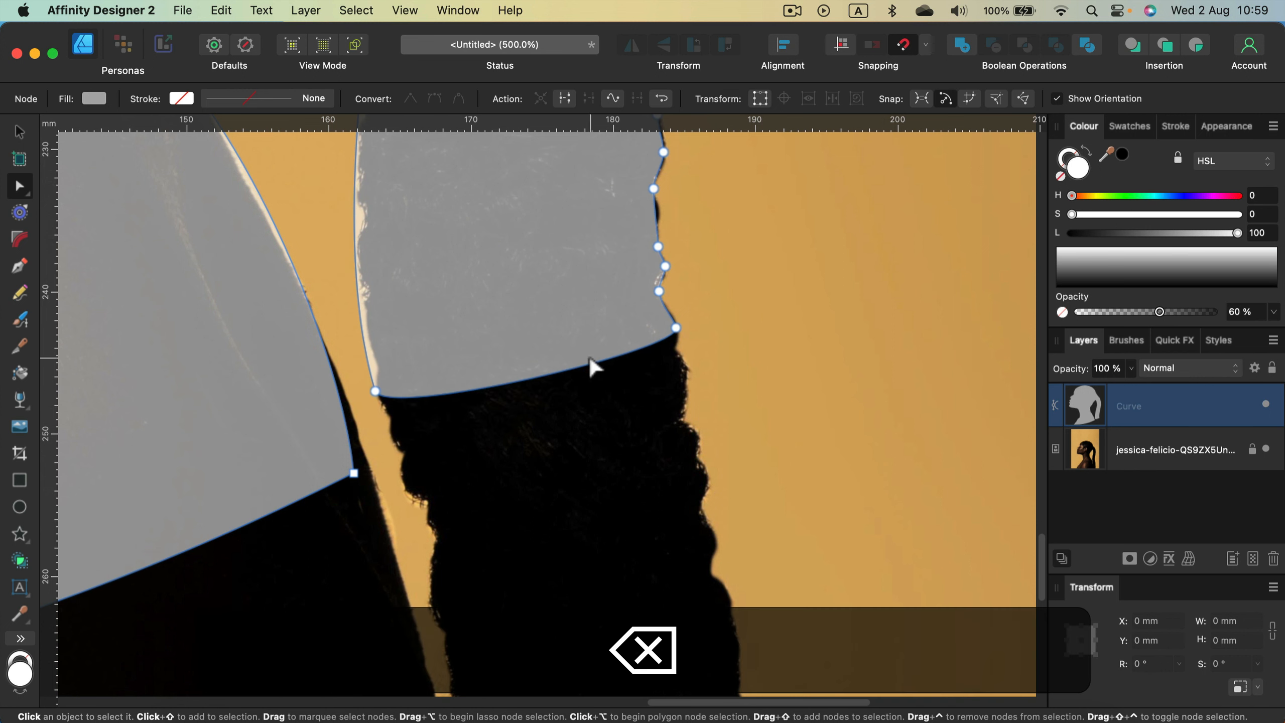
pyautogui.moveTo(560, 364); pyautogui.dragTo(575, 426)
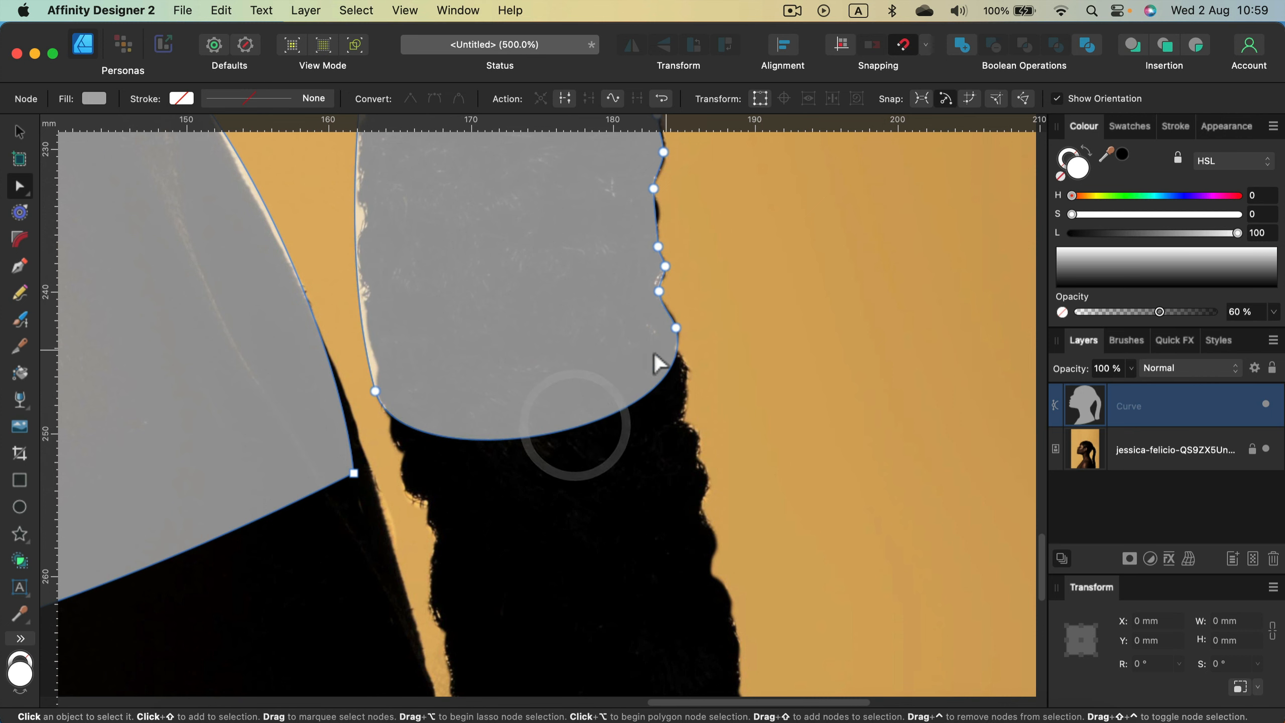
# Add a node near the lower end of the ponytail's inner edge at about X 163.2, Y 245.1 mm.
pyautogui.scroll(1, 540, 379)
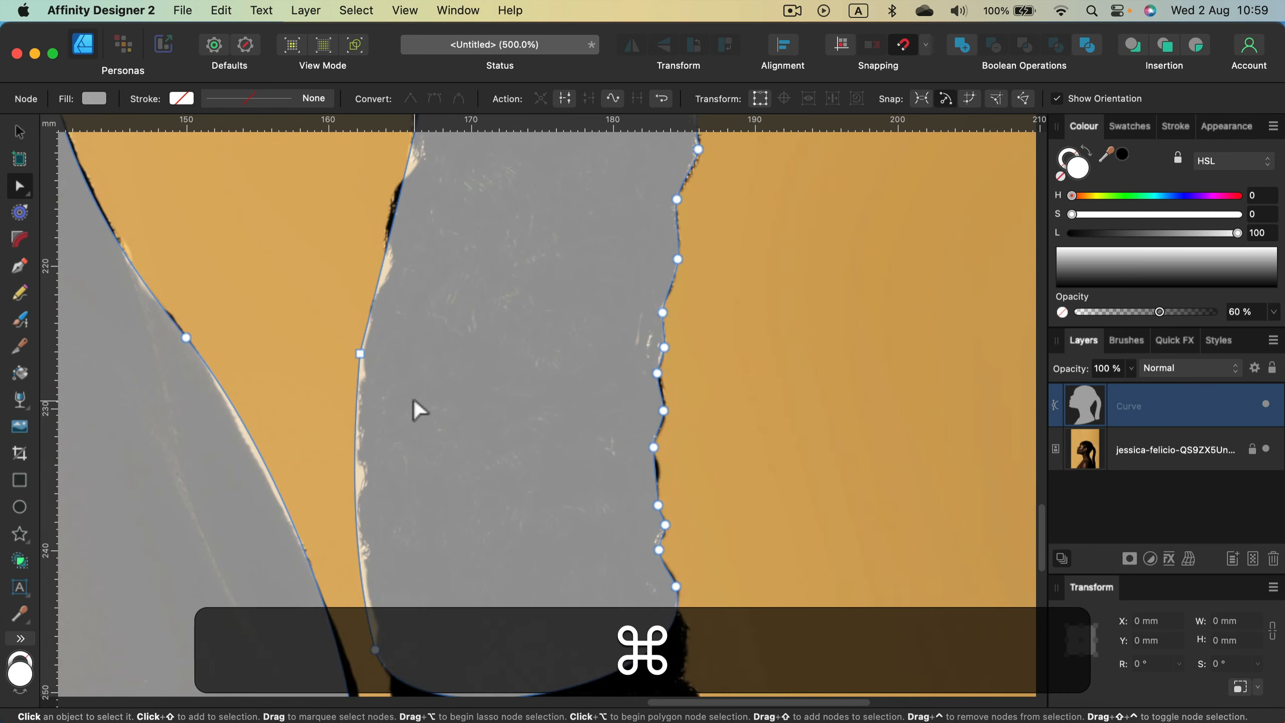
pyautogui.press('super+equal')
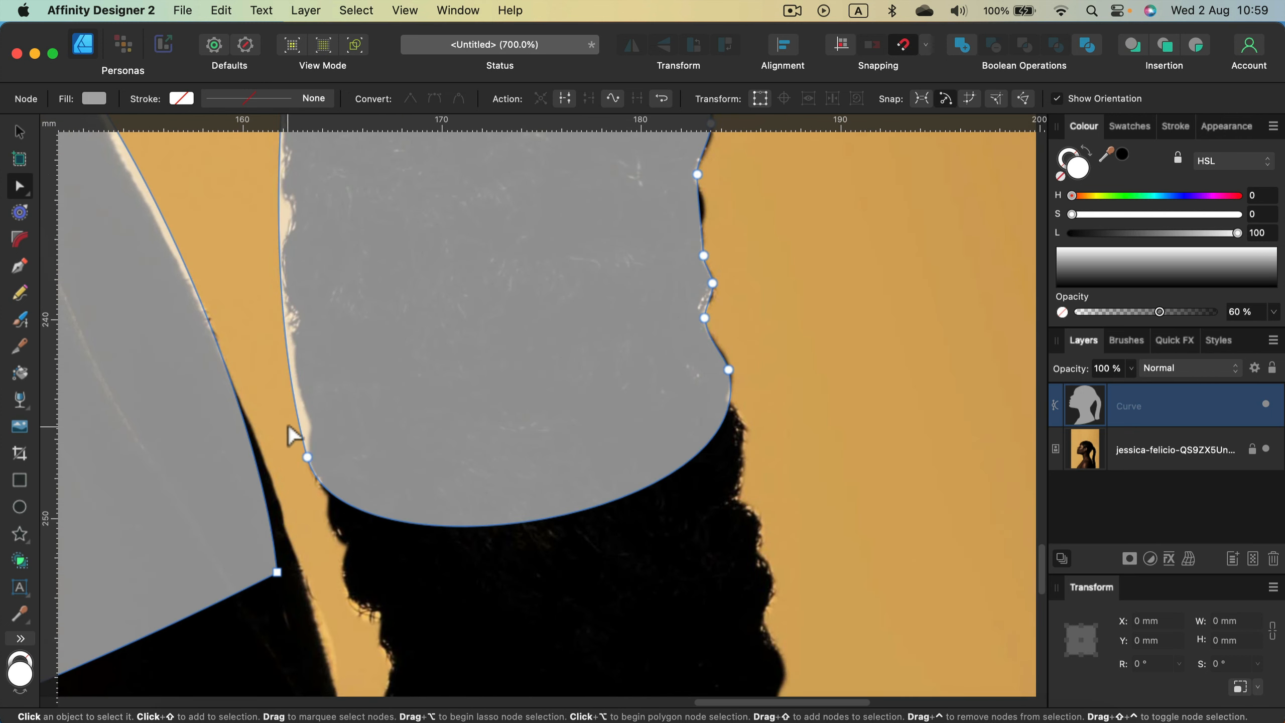
pyautogui.click(296, 415)
pyautogui.moveTo(296, 415); pyautogui.dragTo(306, 422)
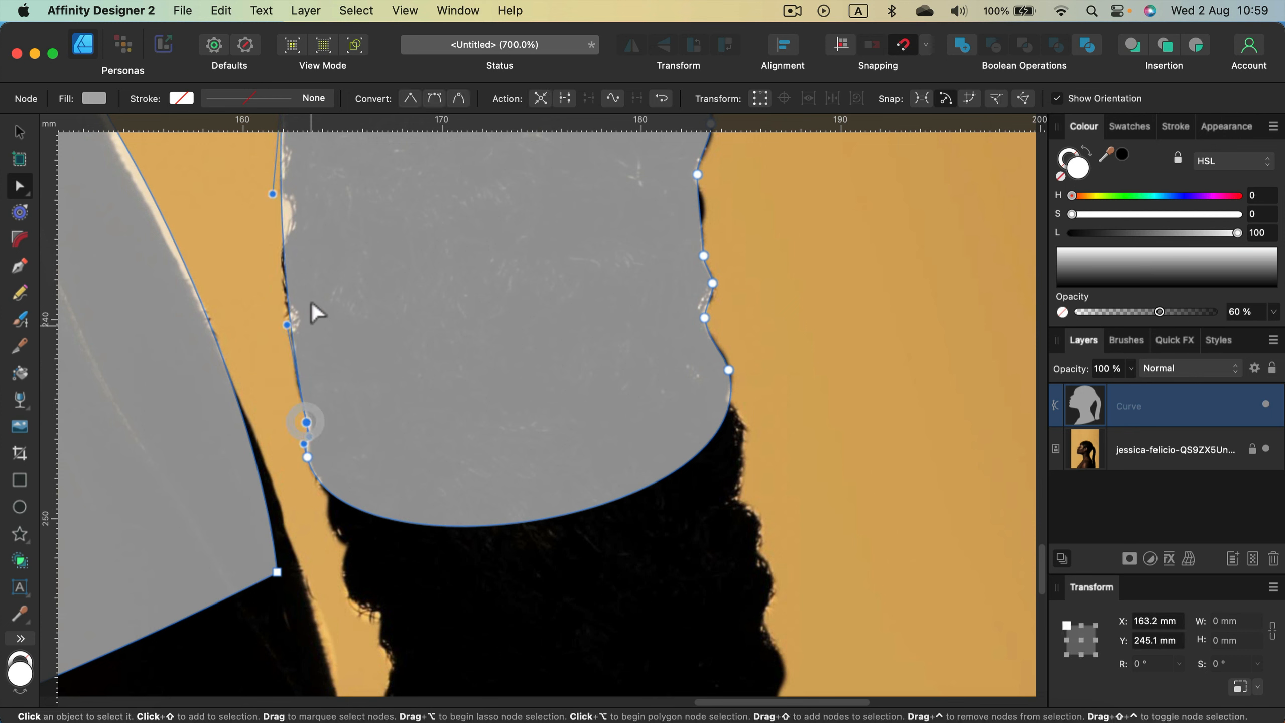
# Add two nodes higher on the ponytail's inner edge, pulling the upper one inward and the lower one outward to match the hair.
pyautogui.click(282, 218)
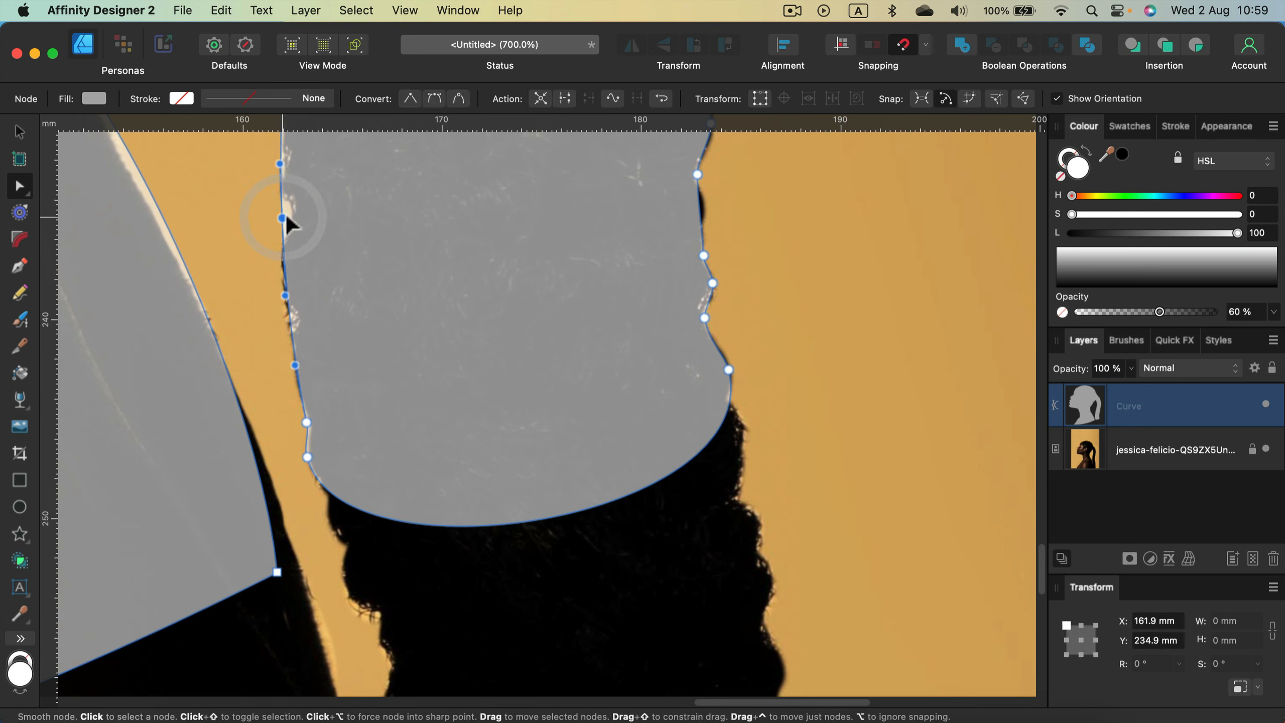
pyautogui.moveTo(282, 218); pyautogui.dragTo(293, 213)
pyautogui.click(296, 256)
pyautogui.moveTo(295, 256); pyautogui.dragTo(286, 268)
# Add inner-edge nodes on the ponytail at about X 162.5, Y 239.9 mm and X 162, Y 231.6 mm.
pyautogui.click(293, 349)
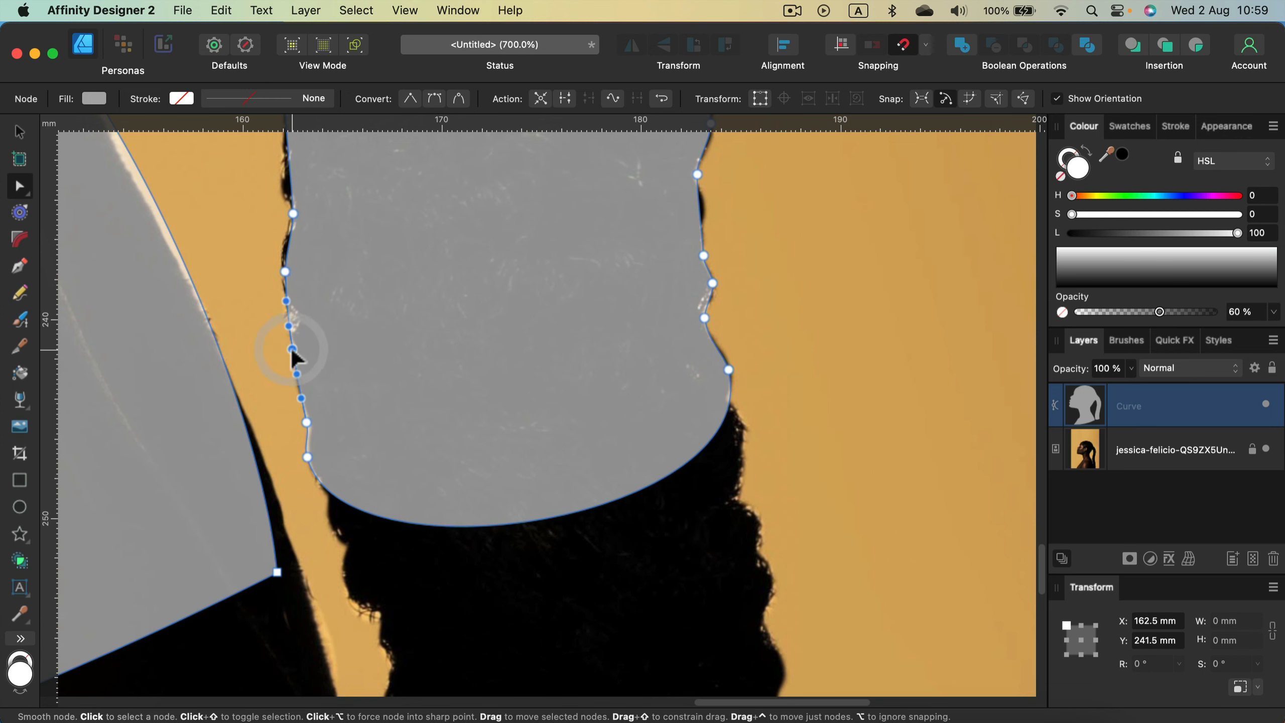
pyautogui.moveTo(292, 349); pyautogui.dragTo(293, 317)
pyautogui.scroll(5, 295, 323)
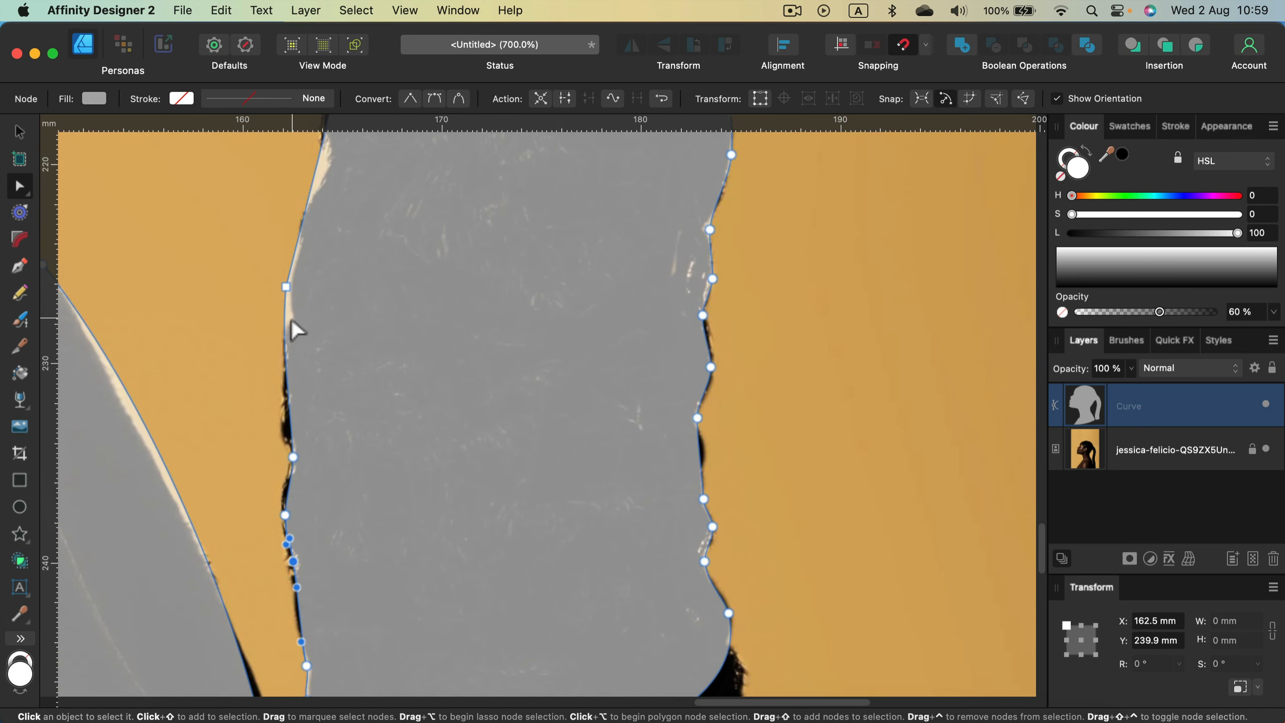
pyautogui.click(282, 395)
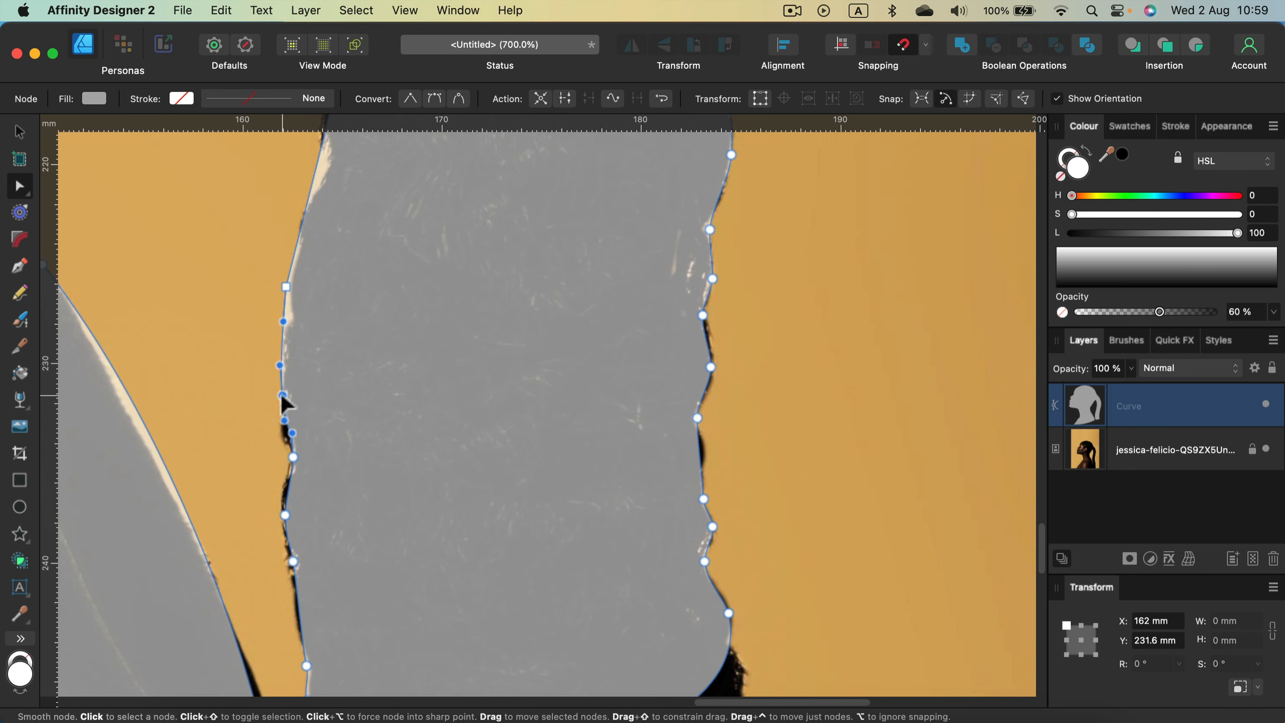
# Move the selected ponytail inner-edge node to X 161.8 mm and add nodes above it at about Y 227.4, 222.5 and 219.9 mm.
pyautogui.moveTo(282, 397); pyautogui.dragTo(280, 397)
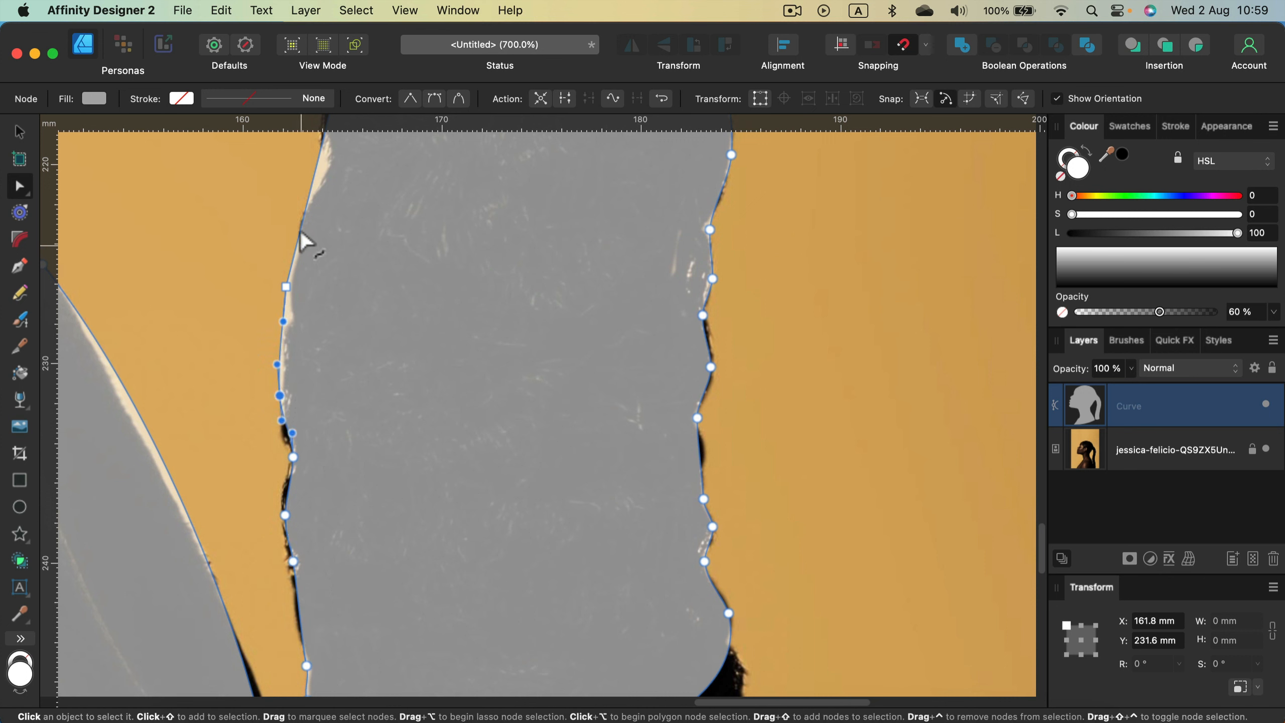
pyautogui.click(319, 168)
pyautogui.moveTo(319, 168); pyautogui.dragTo(328, 162)
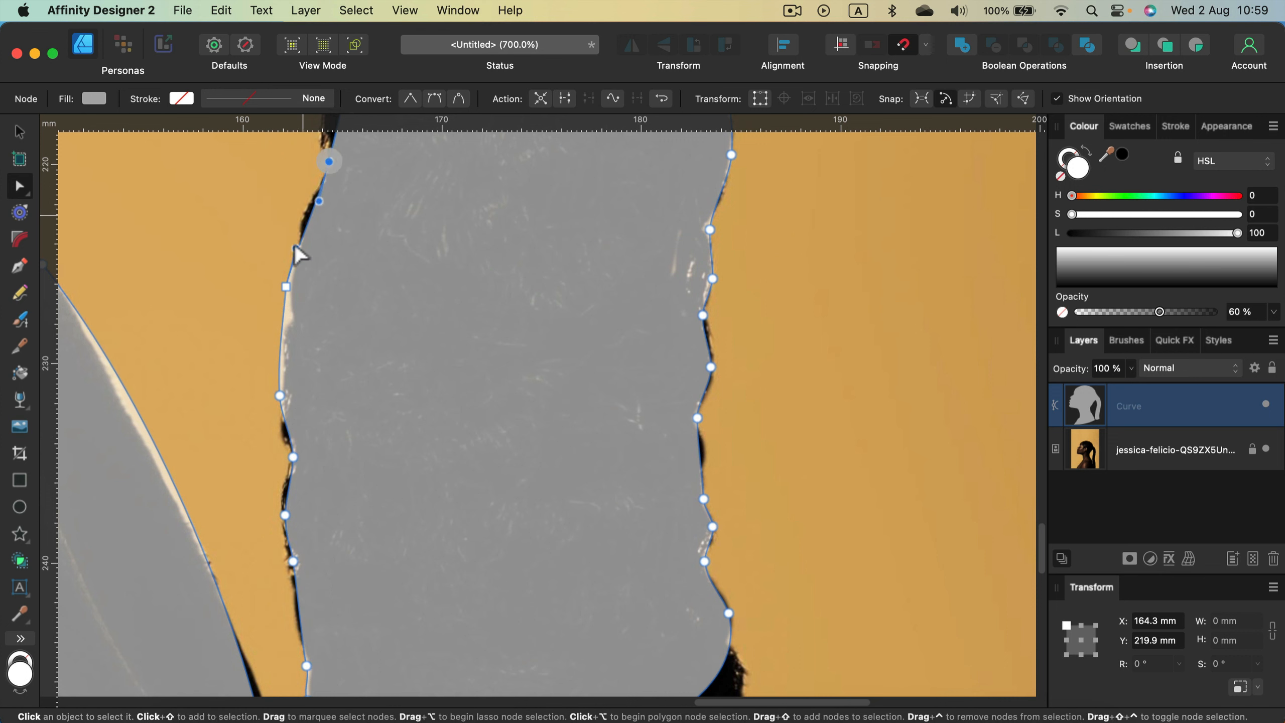
pyautogui.click(305, 215)
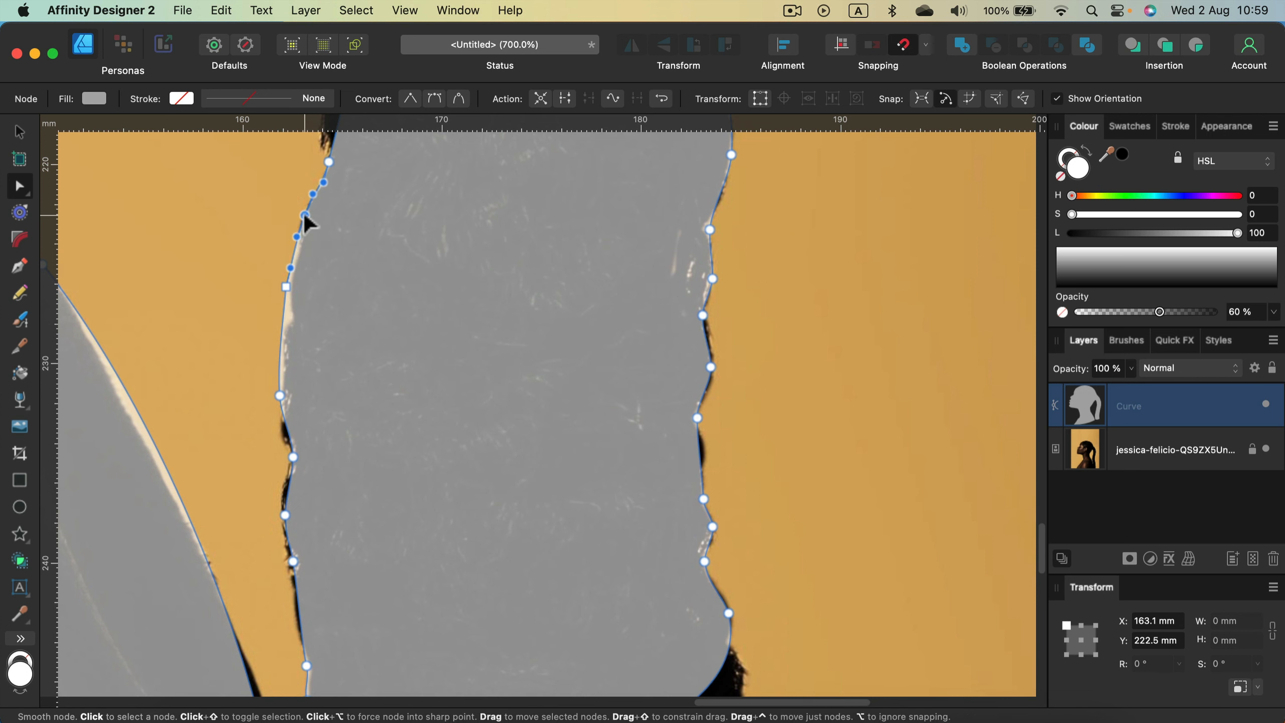
pyautogui.click(294, 310)
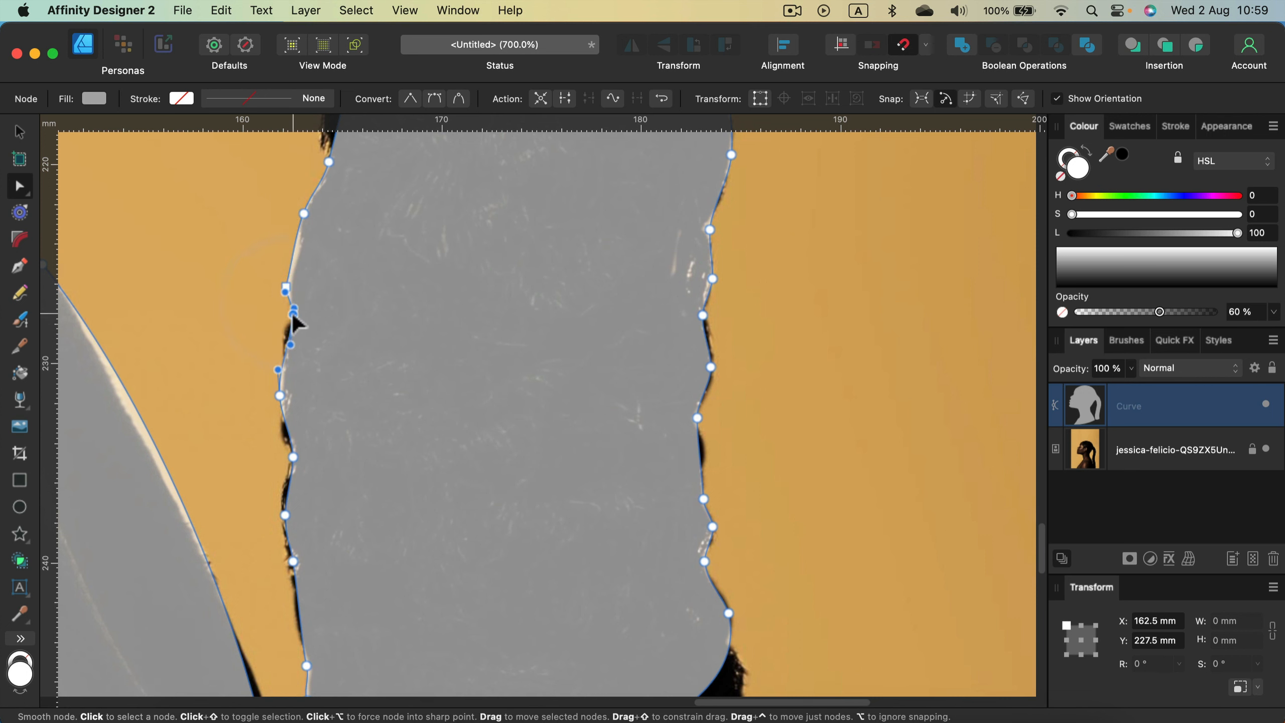
pyautogui.scroll(-10, 279, 405)
pyautogui.scroll(15, 280, 401)
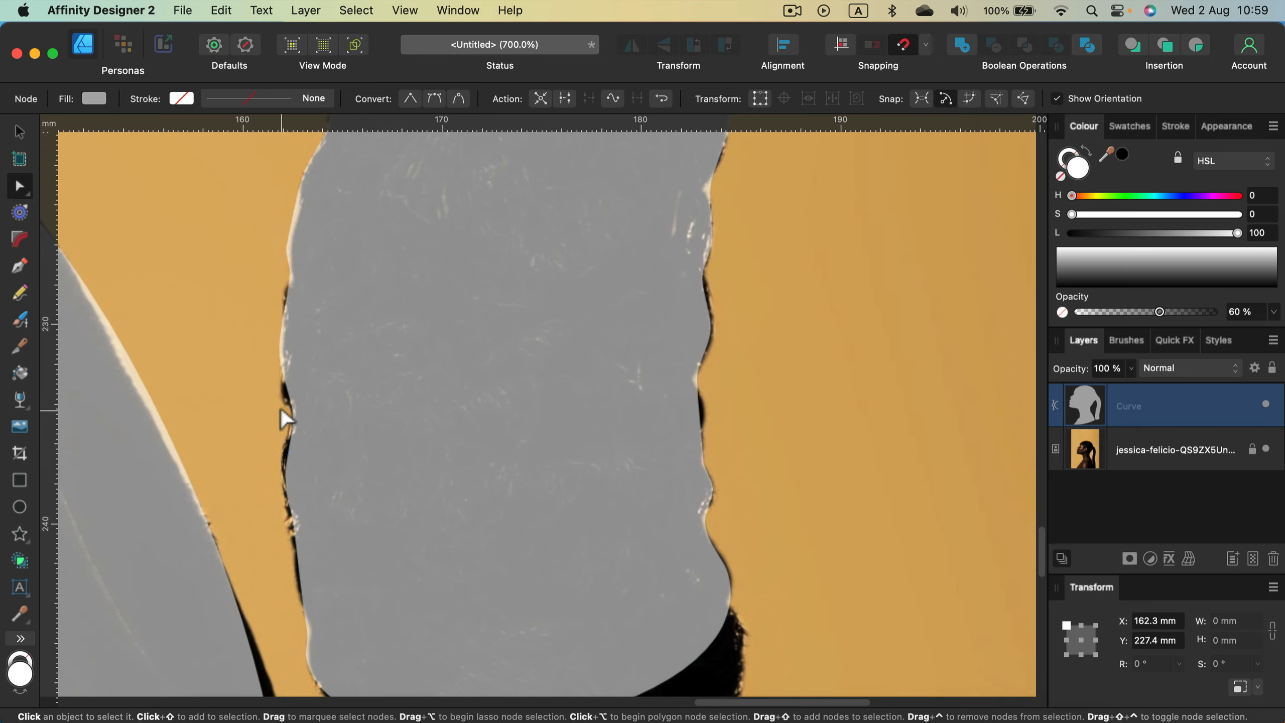
# Add two nodes higher on the ponytail's inner edge, pulling the lower one outward and the upper one inward to match the hair.
pyautogui.scroll(10, 284, 400)
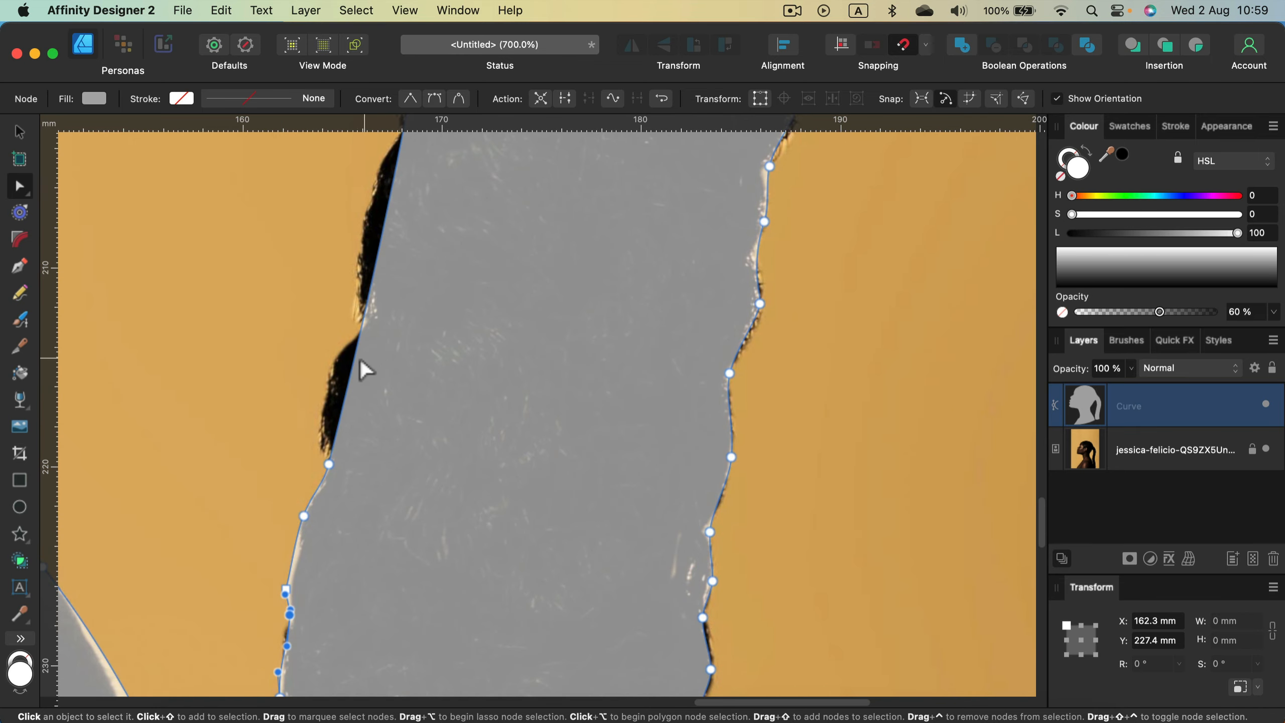
pyautogui.click(352, 370)
pyautogui.moveTo(351, 371); pyautogui.dragTo(326, 392)
pyautogui.click(348, 298)
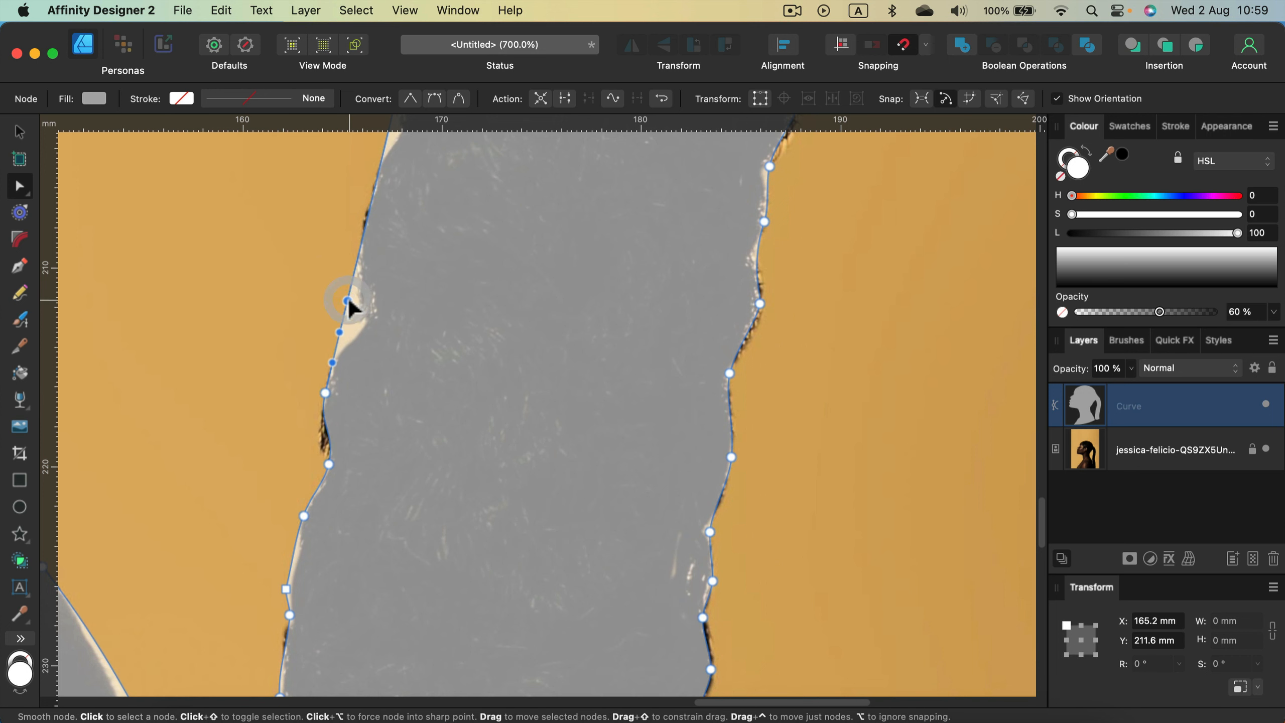
pyautogui.moveTo(348, 299); pyautogui.dragTo(367, 346)
# Add two more nodes up the ponytail's inner edge, placing the upper one at about X 168, Y 202.4 mm.
pyautogui.scroll(6, 369, 301)
pyautogui.click(391, 323)
pyautogui.click(399, 252)
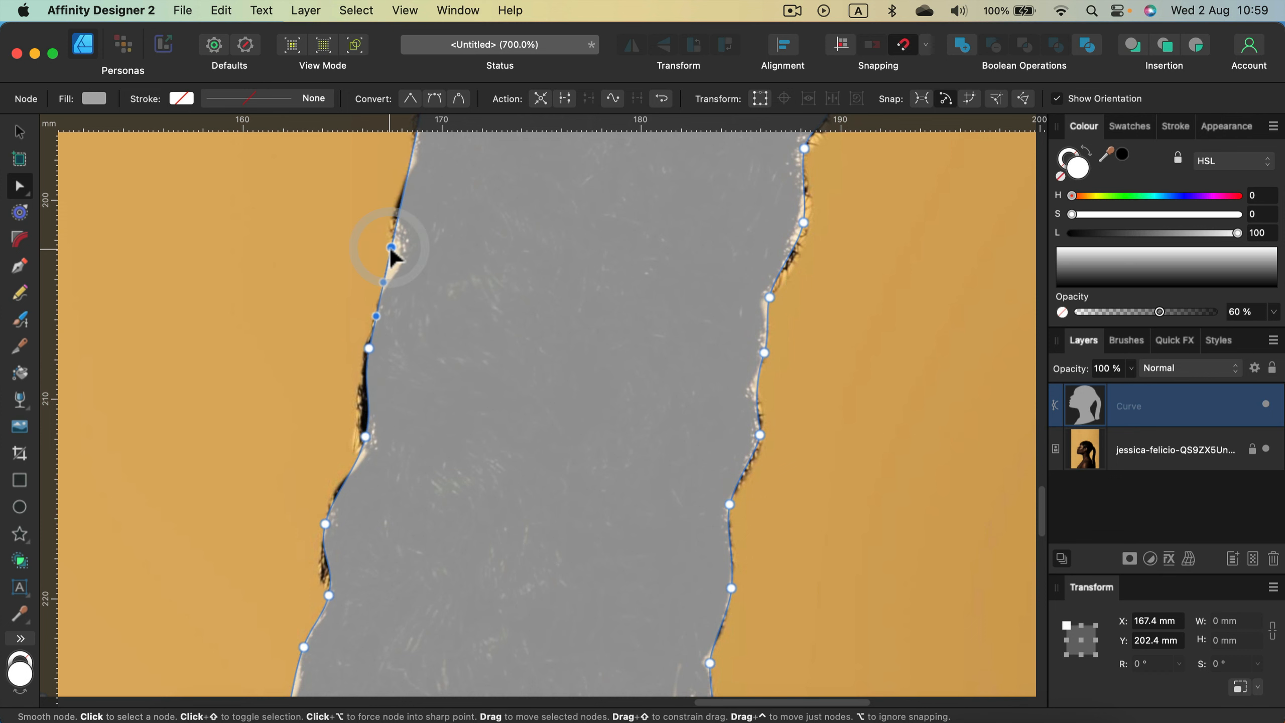
pyautogui.moveTo(398, 253); pyautogui.dragTo(402, 250)
# Add inner-edge nodes on the ponytail between about X 167.8, Y 200.1 mm and X 169.8, Y 192.3 mm, following the hair's bumps.
pyautogui.scroll(6, 402, 250)
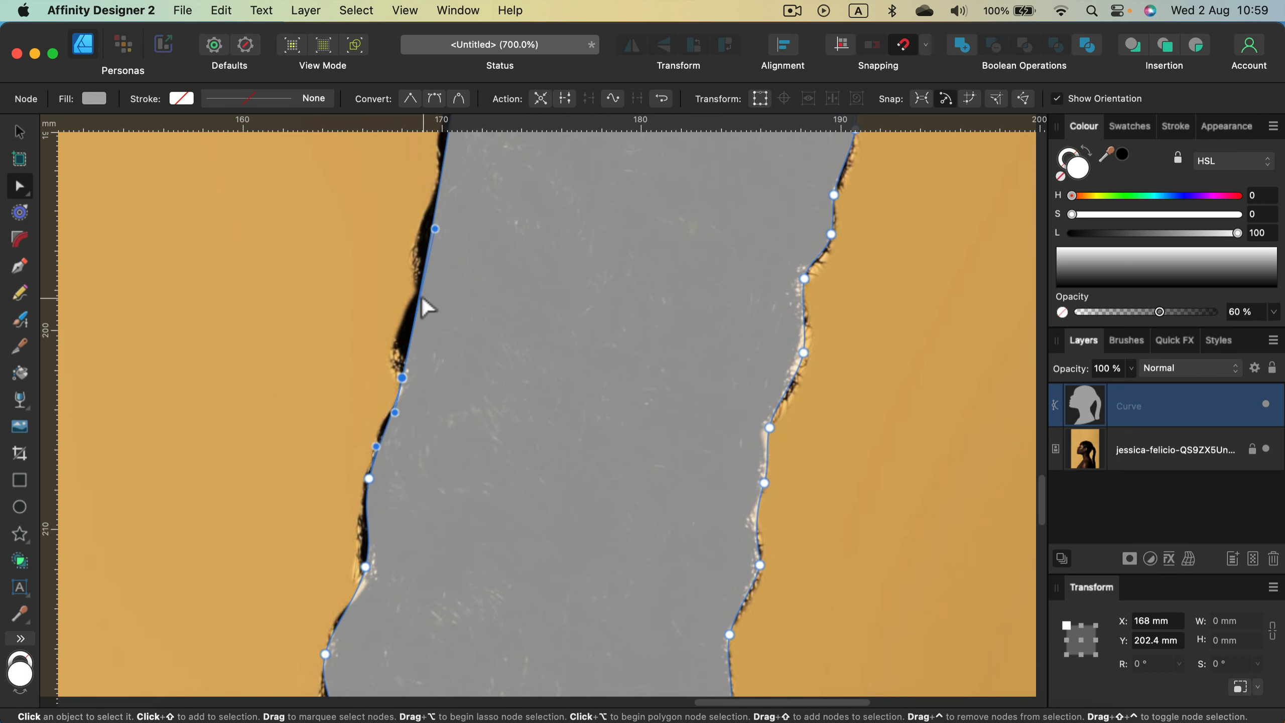
pyautogui.moveTo(420, 302); pyautogui.dragTo(400, 332)
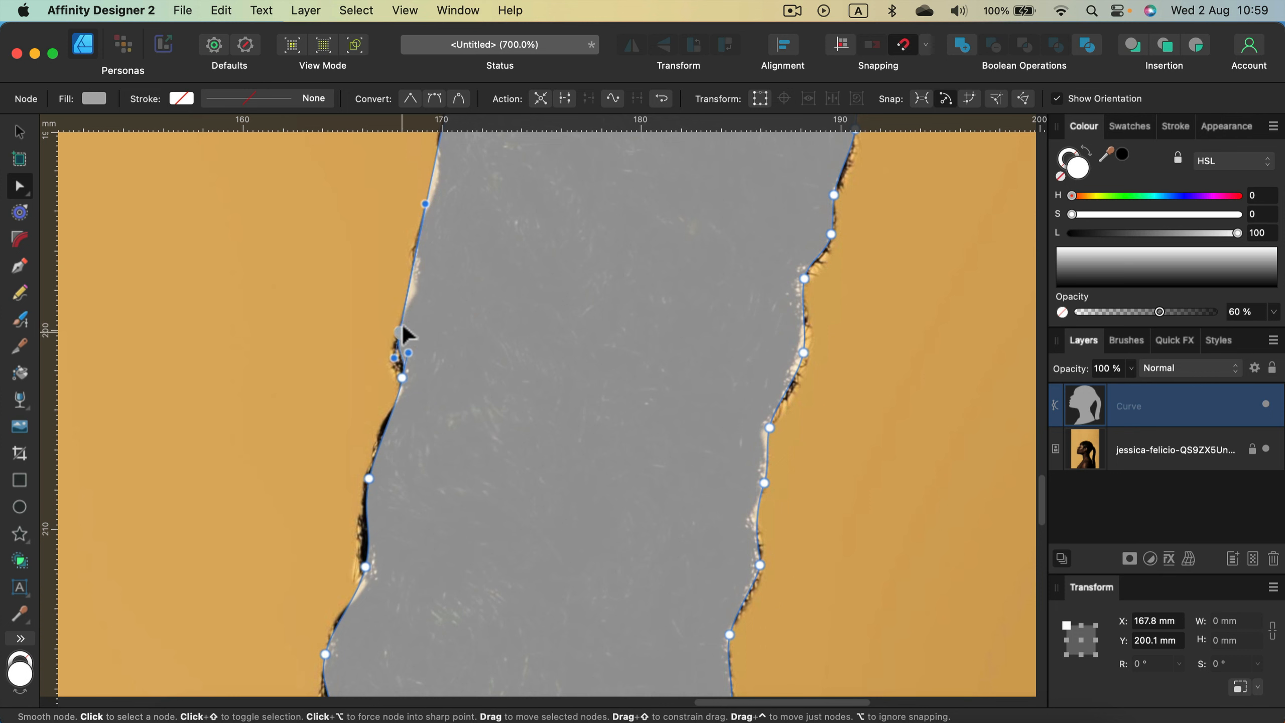
pyautogui.click(419, 232)
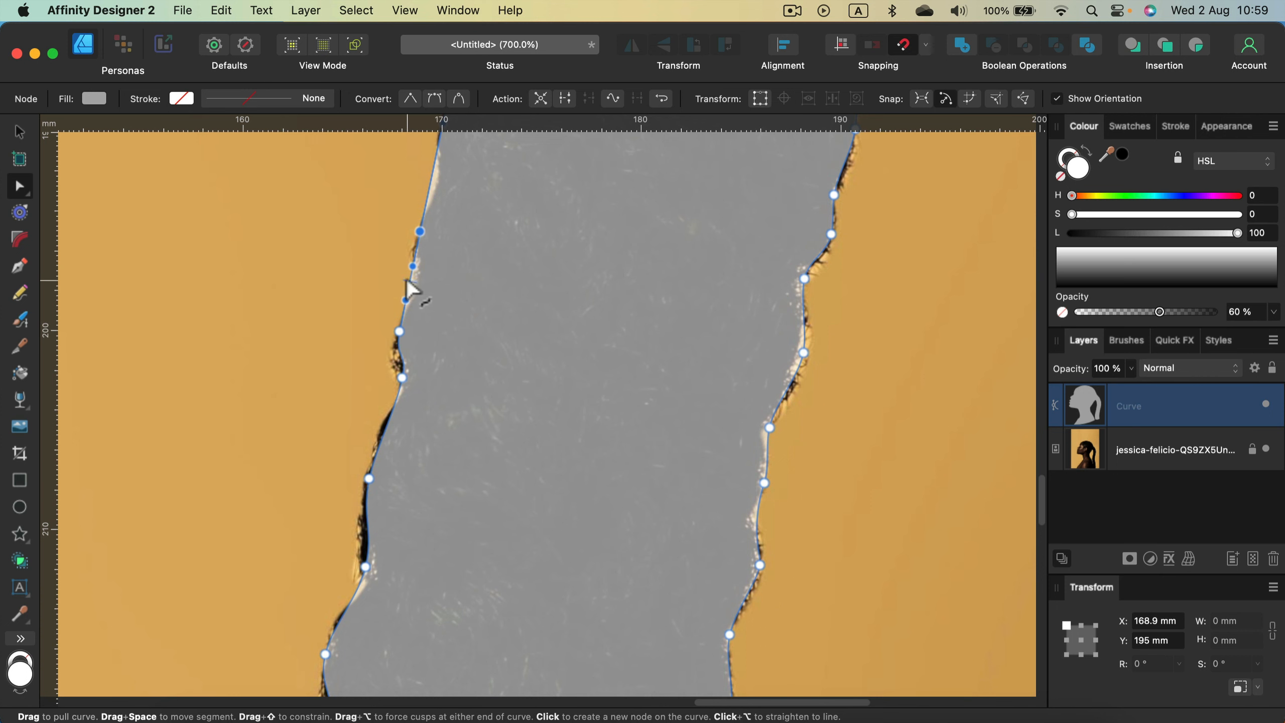
pyautogui.moveTo(410, 282); pyautogui.dragTo(438, 310)
# Add inner-edge nodes on the ponytail at about X 170, Y 188.8 mm and X 171.3, Y 184.8 mm.
pyautogui.scroll(6, 416, 284)
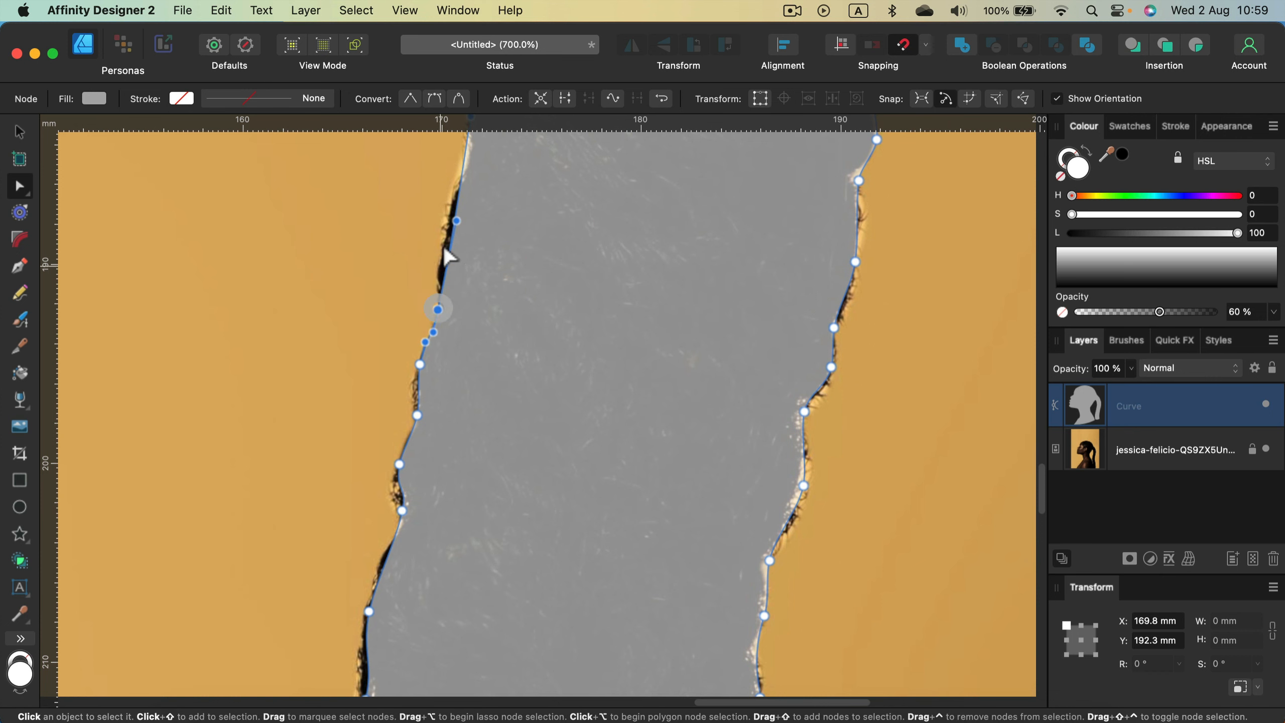
pyautogui.moveTo(452, 243); pyautogui.dragTo(442, 236)
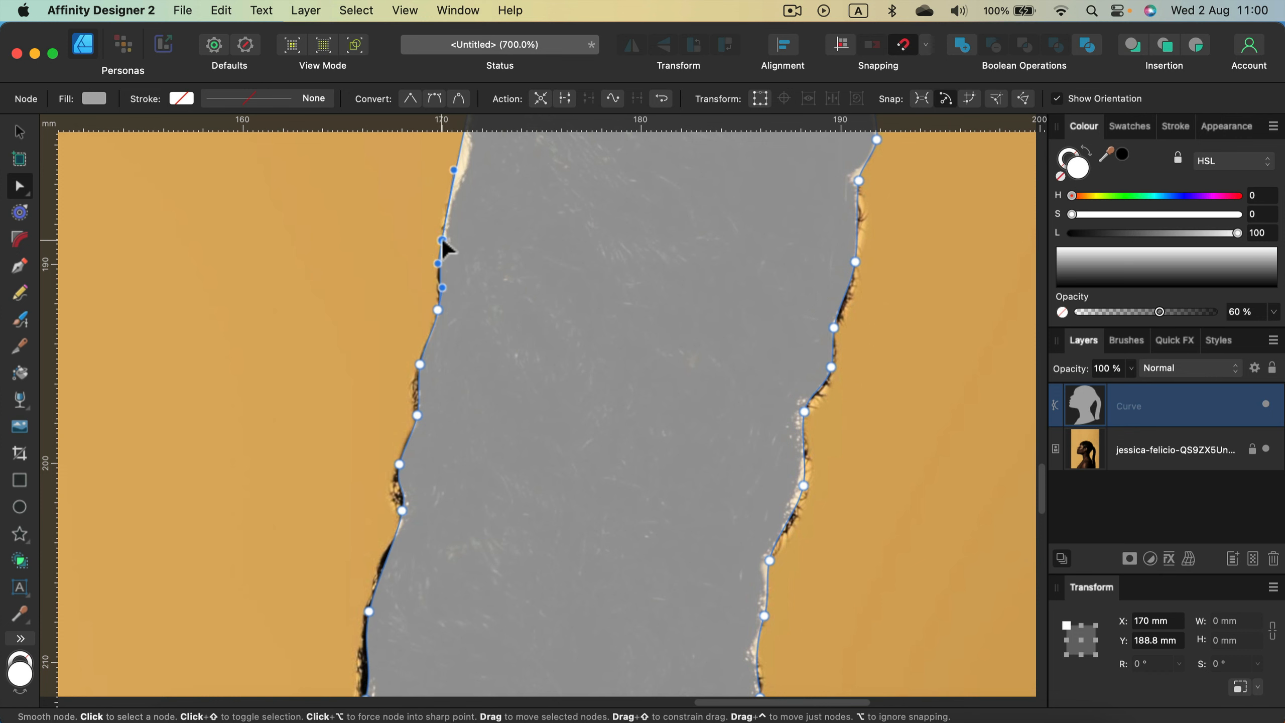
pyautogui.scroll(10, 445, 246)
pyautogui.moveTo(461, 364); pyautogui.dragTo(469, 375)
# Add nodes on the upper part of the ponytail's inner edge at about X 170.7, Y 174 mm and X 170.6, Y 168.9 mm.
pyautogui.scroll(3, 486, 267)
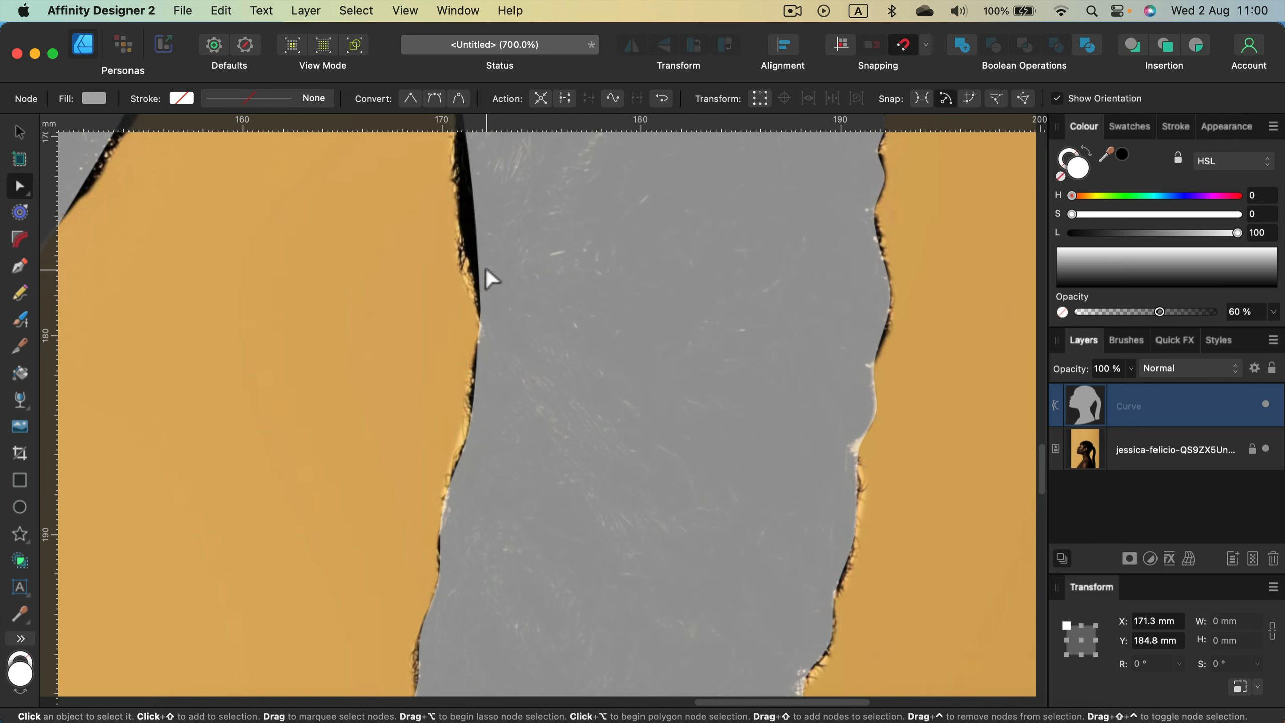
pyautogui.click(474, 211)
pyautogui.moveTo(474, 212); pyautogui.dragTo(456, 212)
pyautogui.scroll(10, 458, 216)
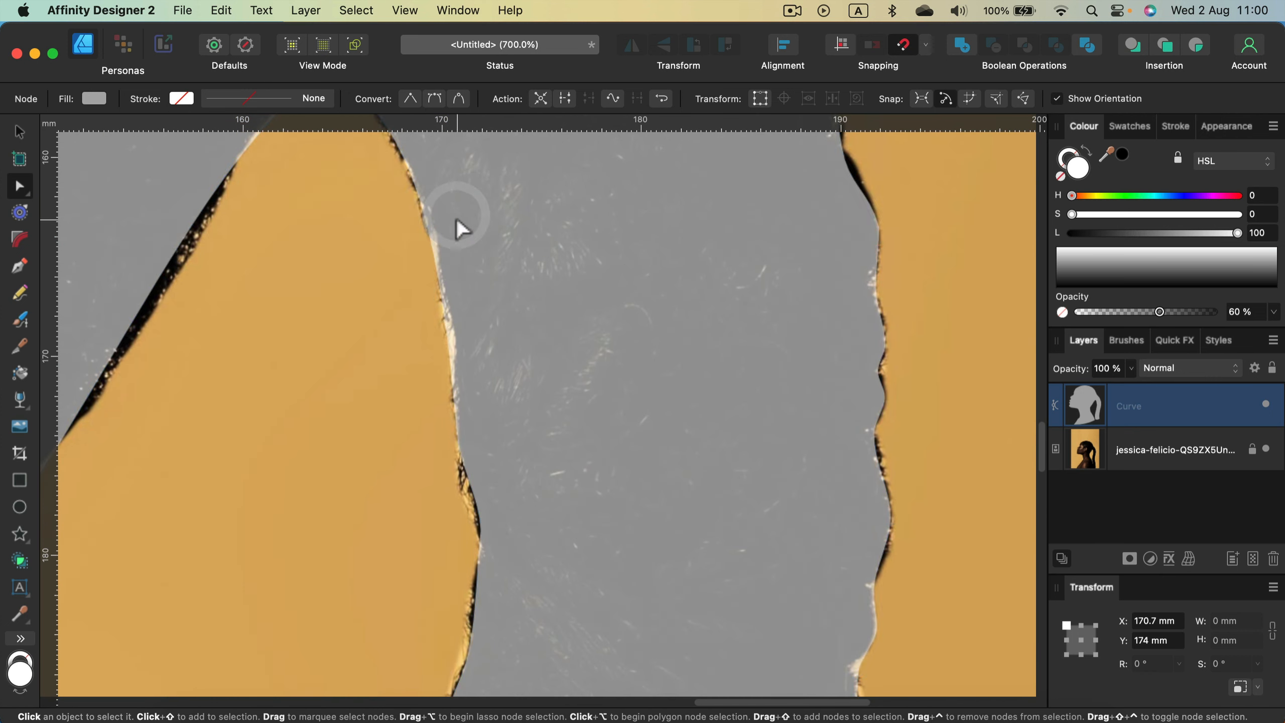
pyautogui.click(454, 337)
pyautogui.click(455, 335)
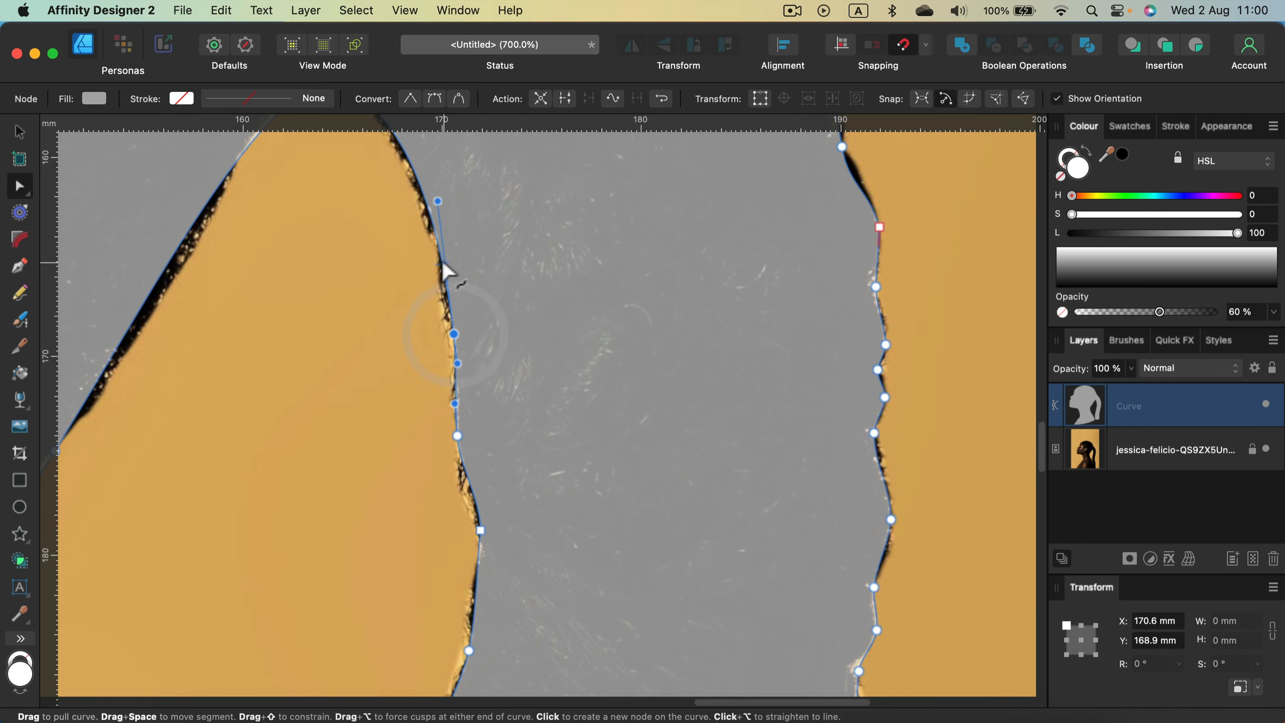
# Add nodes near the top of the ponytail's inner edge at about X 169.8, Y 165.8 mm and X 168.5, Y 160.4 mm.
pyautogui.click(440, 273)
pyautogui.scroll(5, 431, 250)
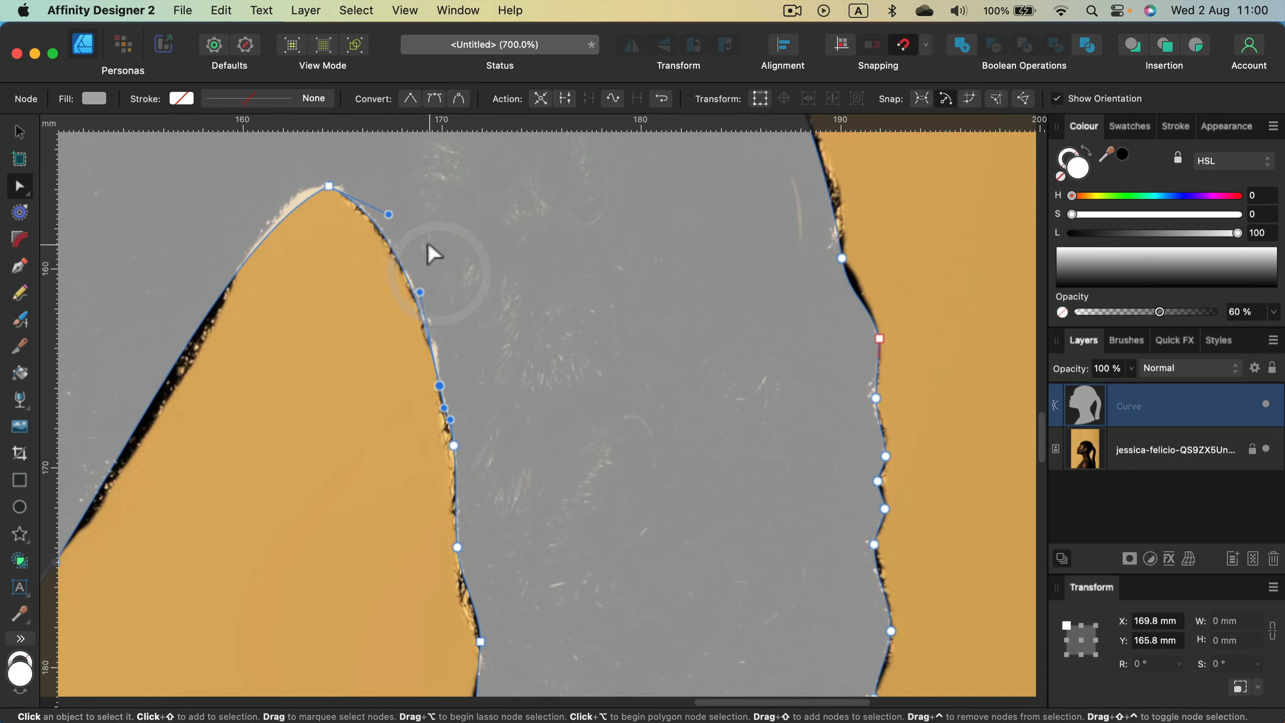
pyautogui.click(415, 278)
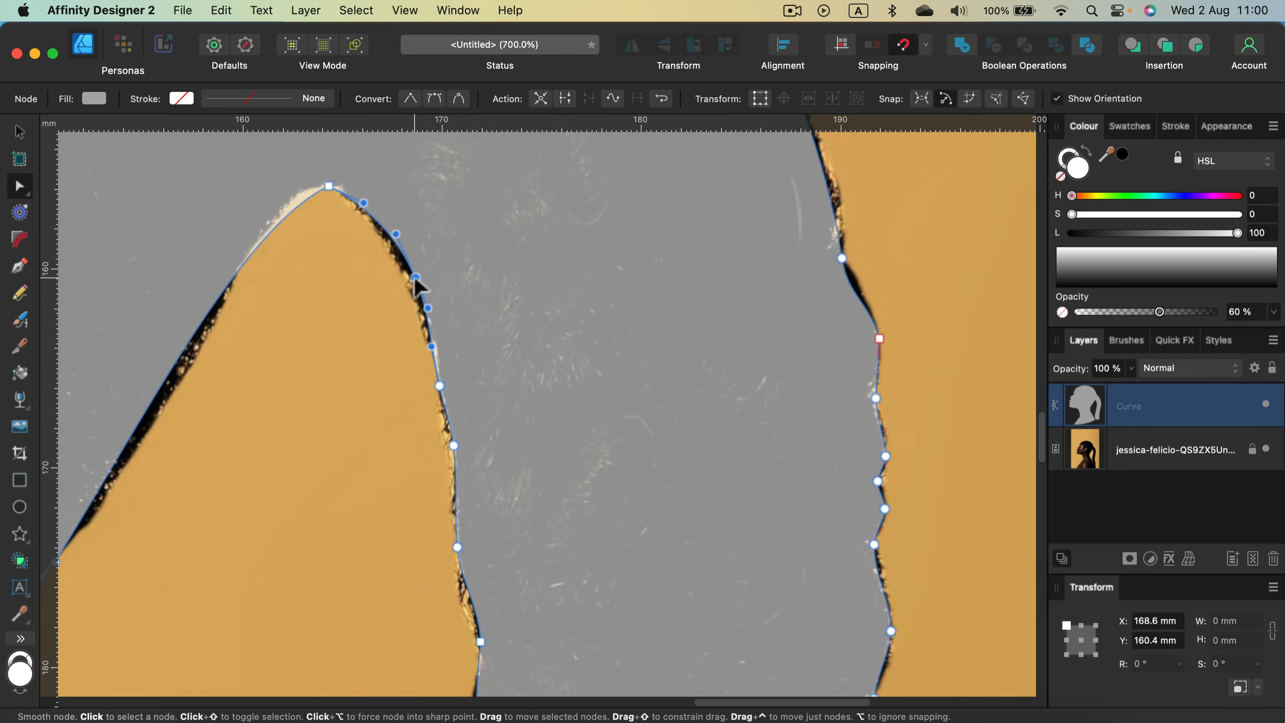
pyautogui.click(411, 278)
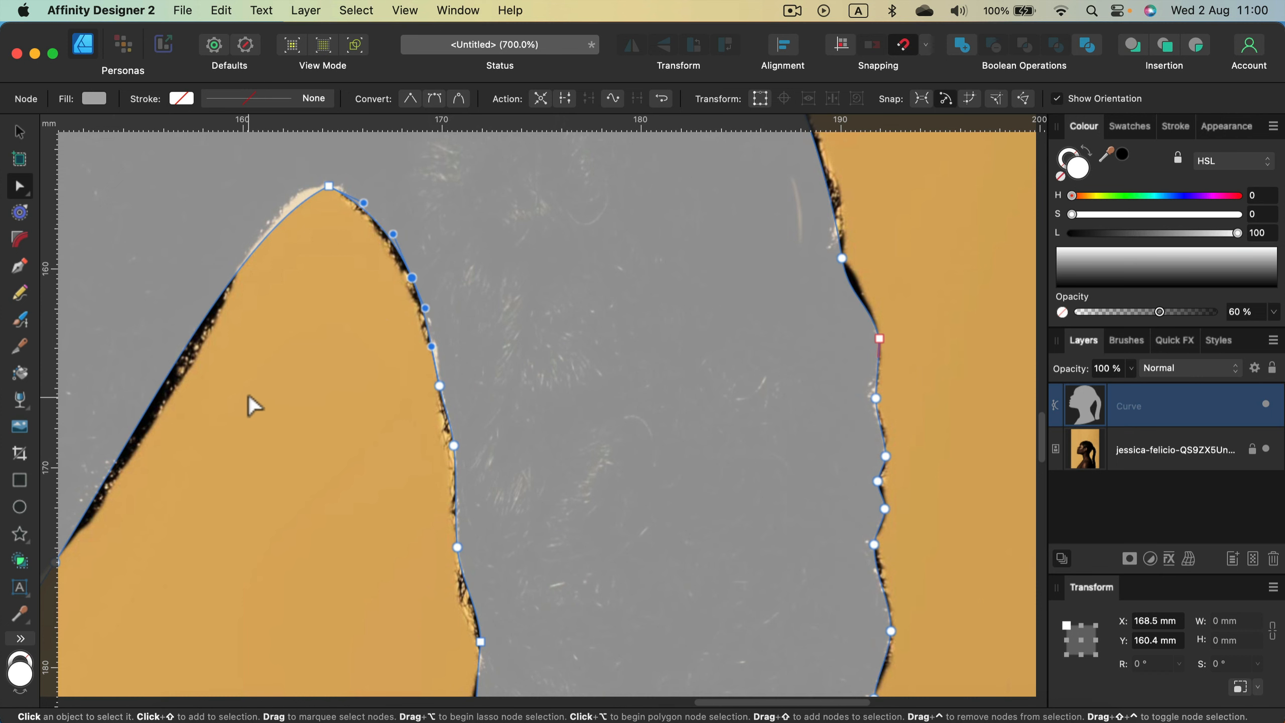
# Add a node on the hair edge across the gap from the ponytail and place it at about X 156.1, Y 166.9 mm.
pyautogui.press('space')
pyautogui.moveTo(250, 397); pyautogui.dragTo(597, 254)
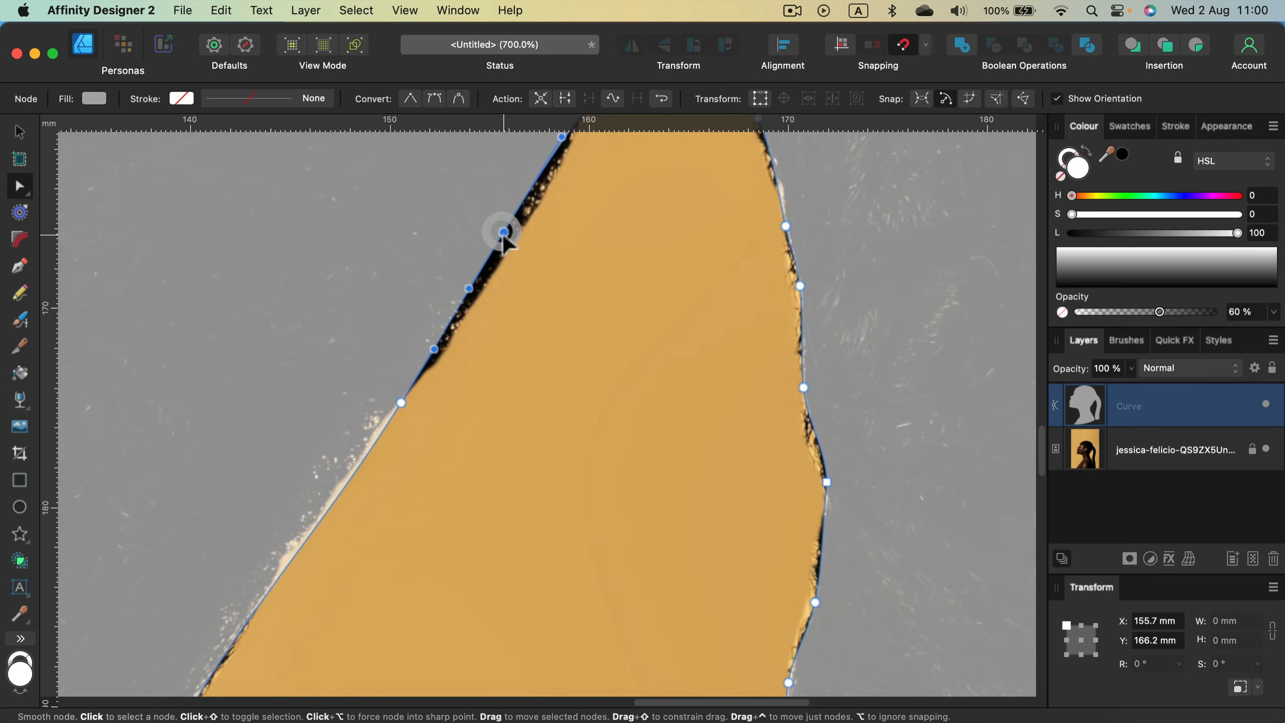
pyautogui.click(512, 245)
# Examine the traced outline along the back of the neck down to the shoulder, and the silhouette as a whole.
pyautogui.scroll(-8, 435, 398)
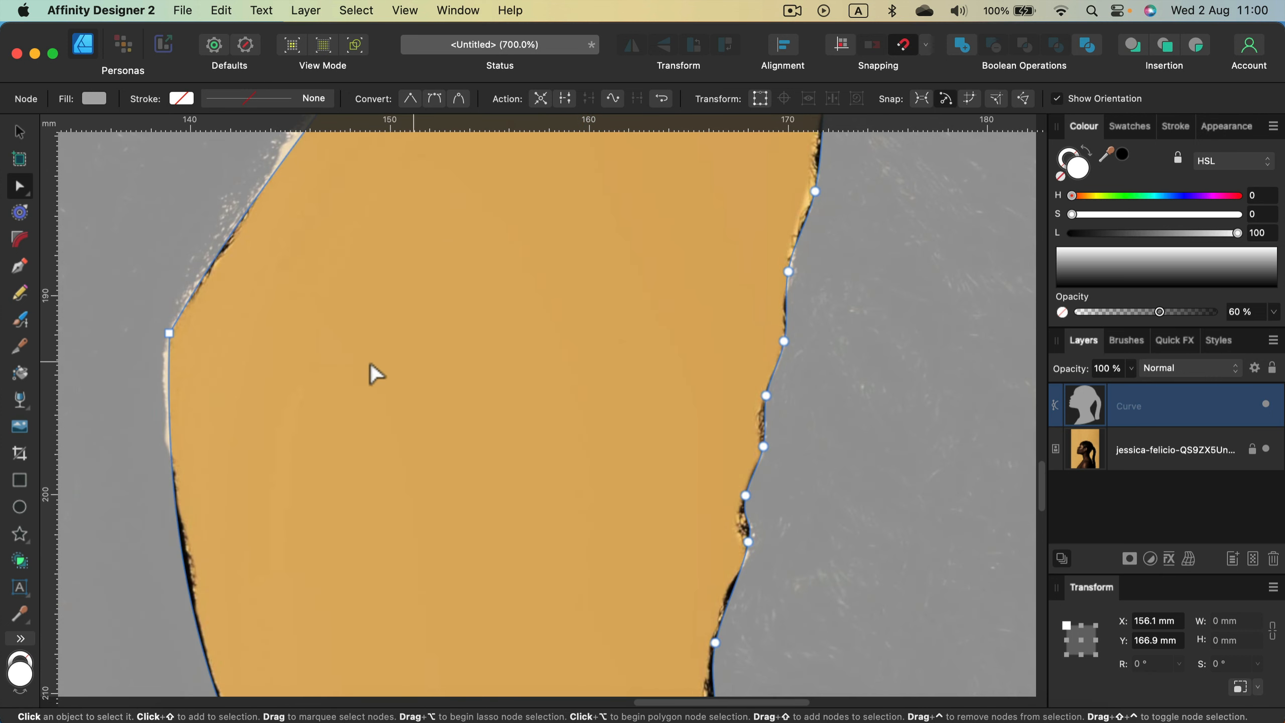
pyautogui.press('space')
pyautogui.moveTo(282, 393); pyautogui.dragTo(524, 253)
pyautogui.press('space')
pyautogui.moveTo(436, 563); pyautogui.dragTo(531, 282)
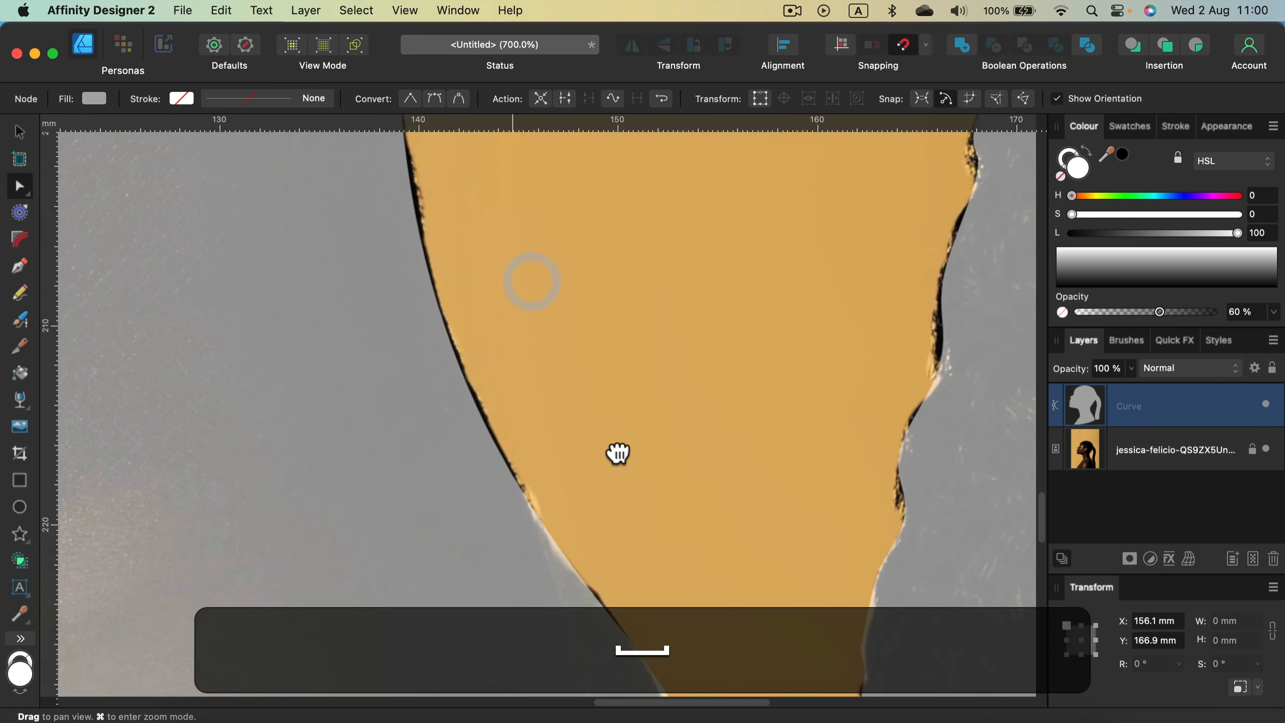
pyautogui.moveTo(619, 455); pyautogui.dragTo(548, 235)
pyautogui.moveTo(600, 411); pyautogui.dragTo(456, 127)
pyautogui.moveTo(625, 593); pyautogui.dragTo(639, 252)
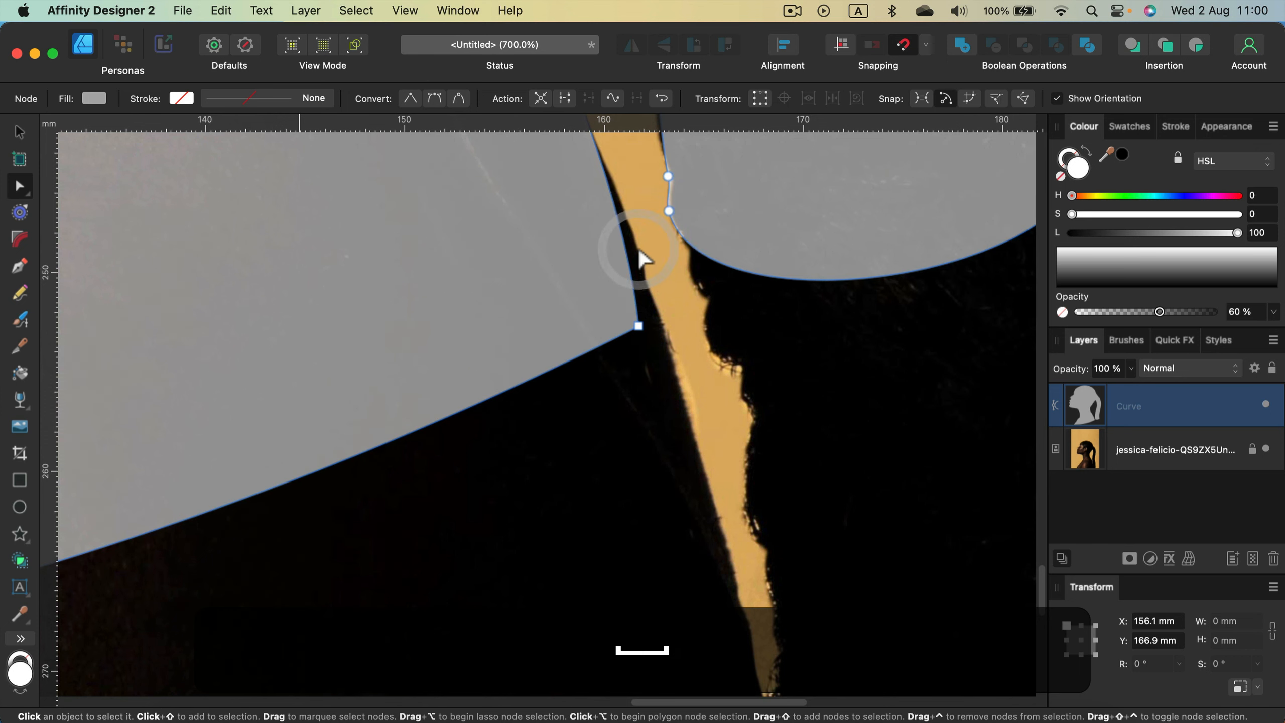
pyautogui.press('super+minus')
pyautogui.press('super+minus')
pyautogui.press('super+minus')
pyautogui.press('super+minus')
pyautogui.press('super+minus')
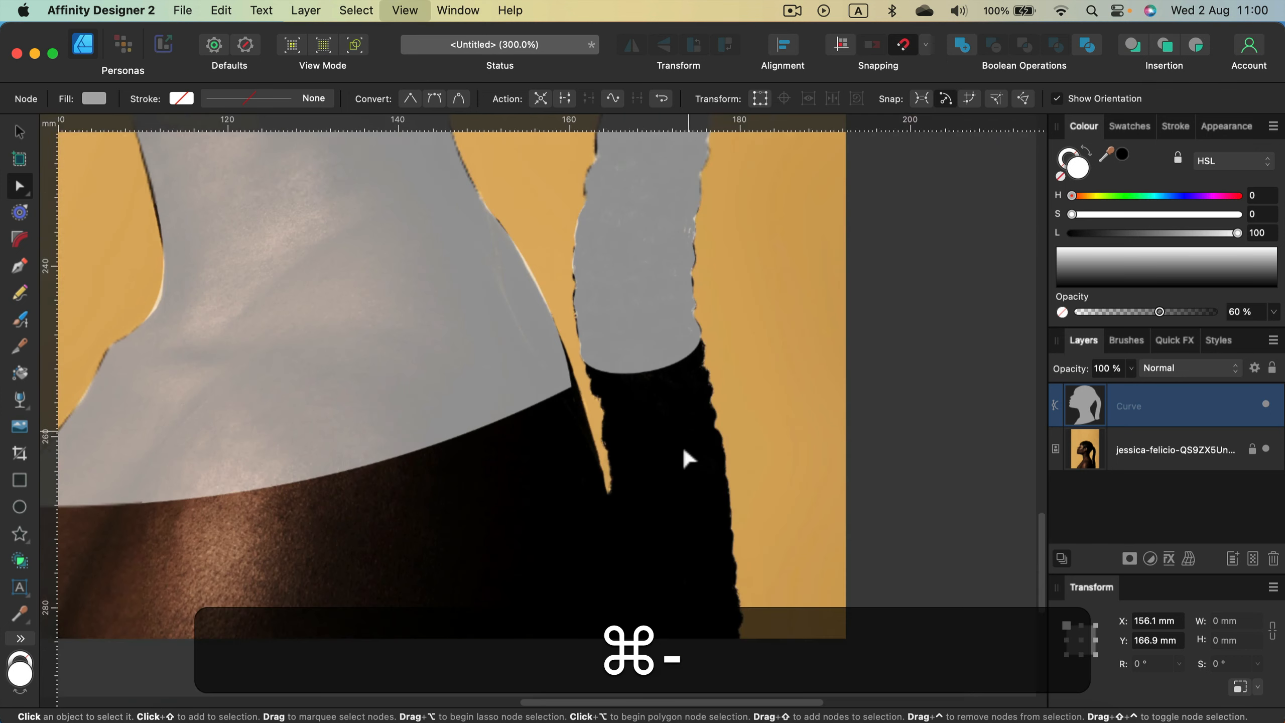
pyautogui.scroll(5, 663, 365)
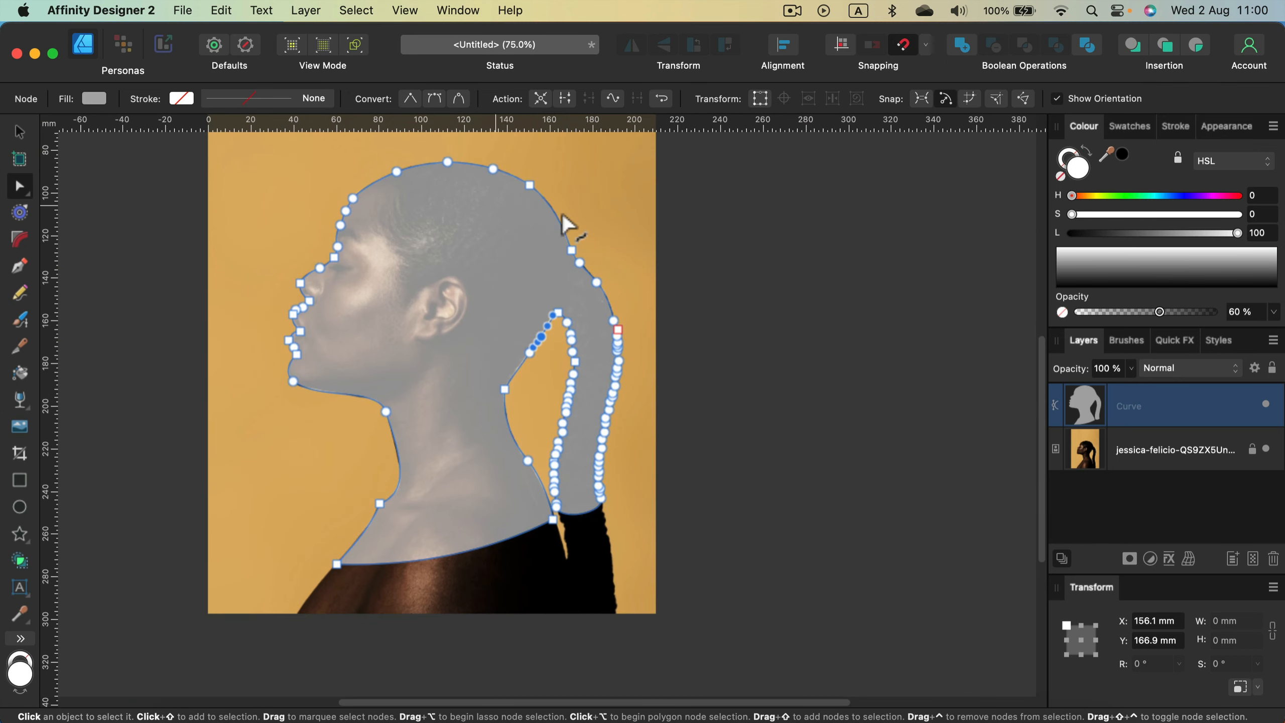
# Deselect the traced curve with the Move tool and hide the reference photo layer.
pyautogui.click(15, 132)
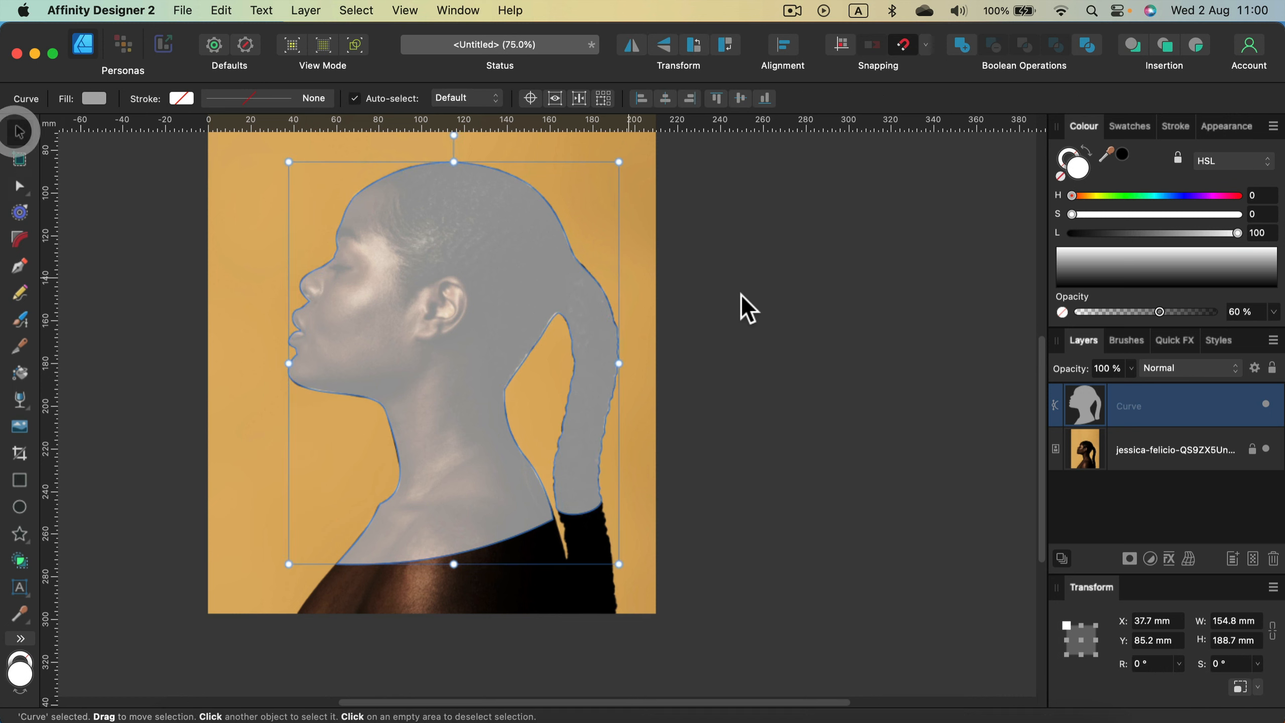
pyautogui.click(832, 315)
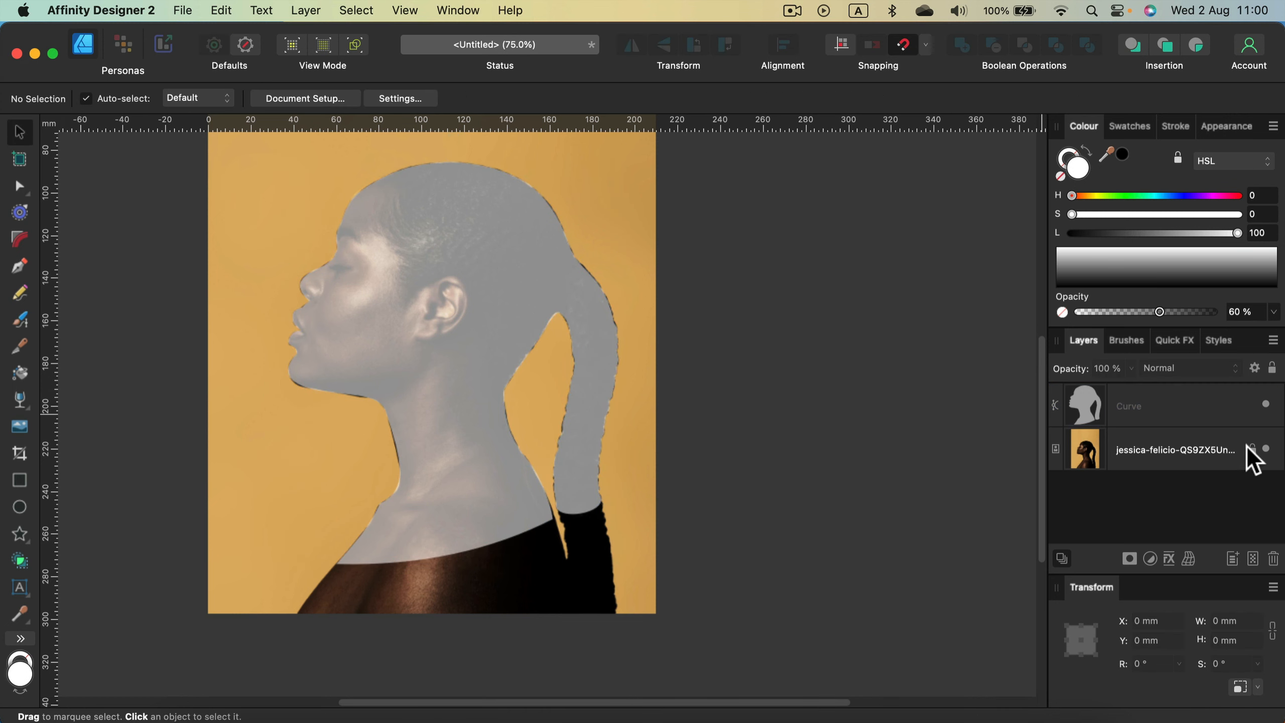
pyautogui.click(1266, 449)
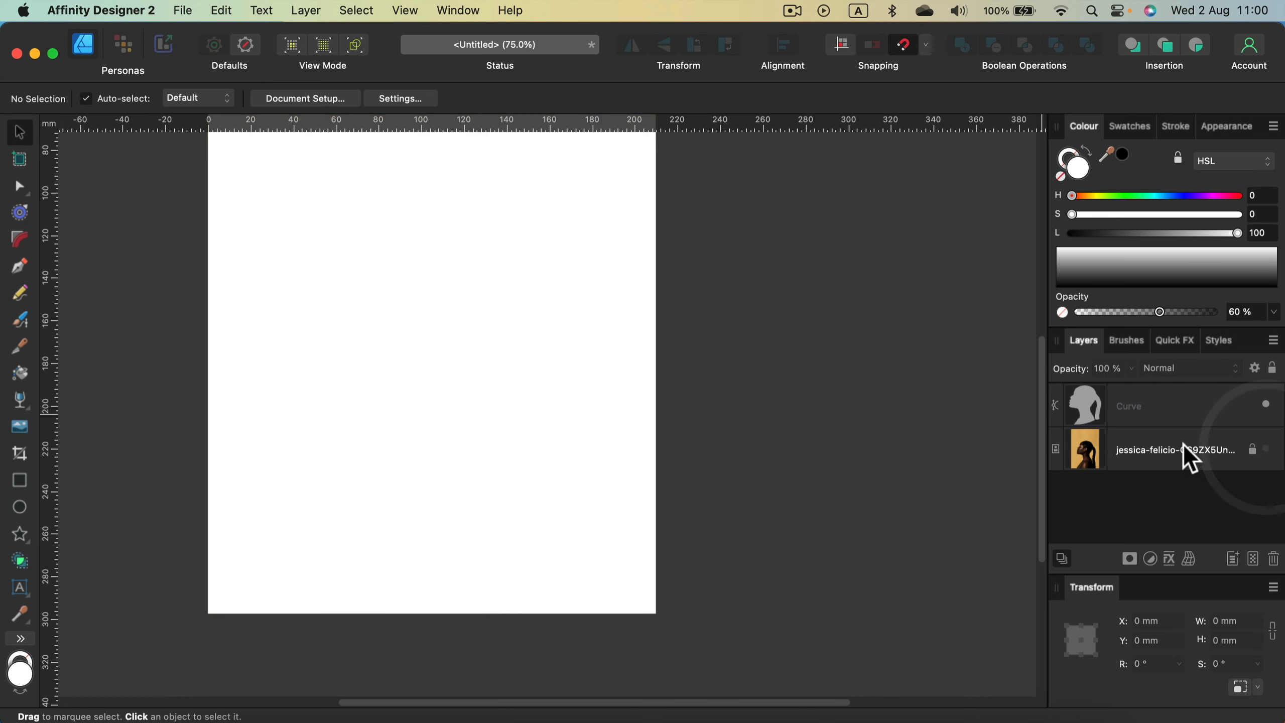
# Fill the traced head curve with black (lightness 0) and set its fill opacity to 100%.
pyautogui.click(1169, 408)
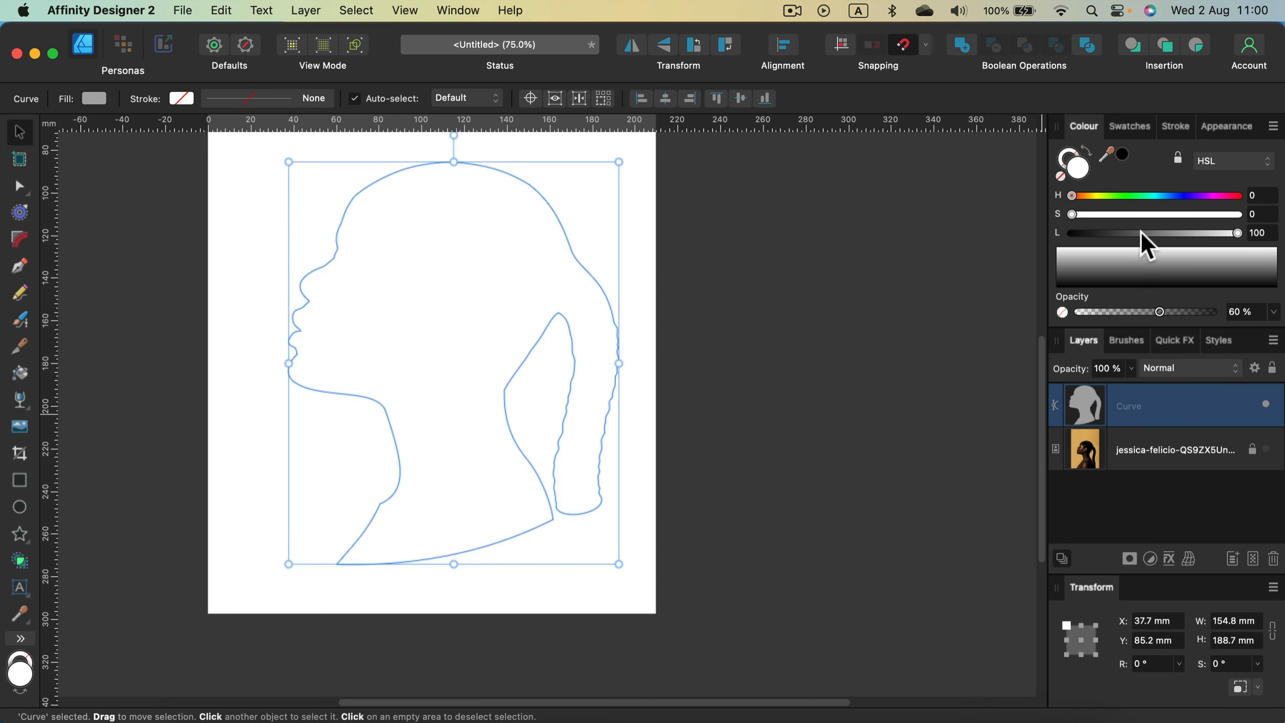
pyautogui.moveTo(1140, 233); pyautogui.dragTo(1069, 234)
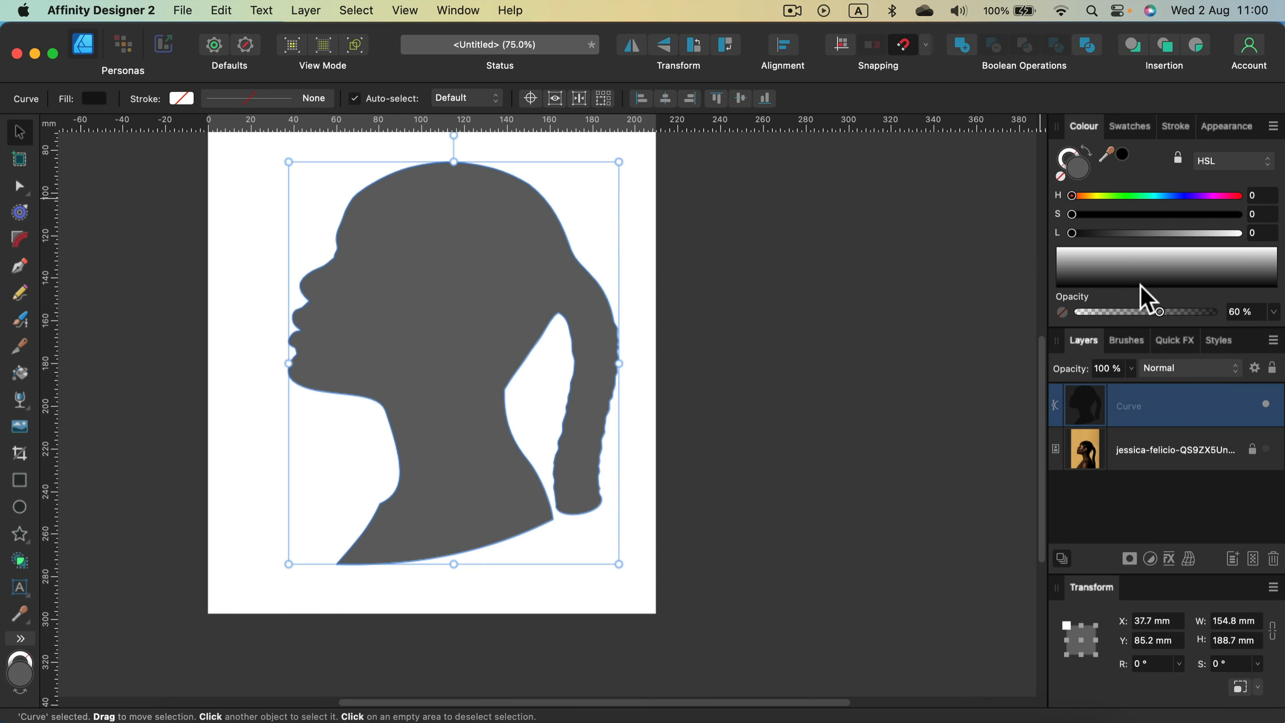
pyautogui.moveTo(1160, 312); pyautogui.dragTo(1269, 311)
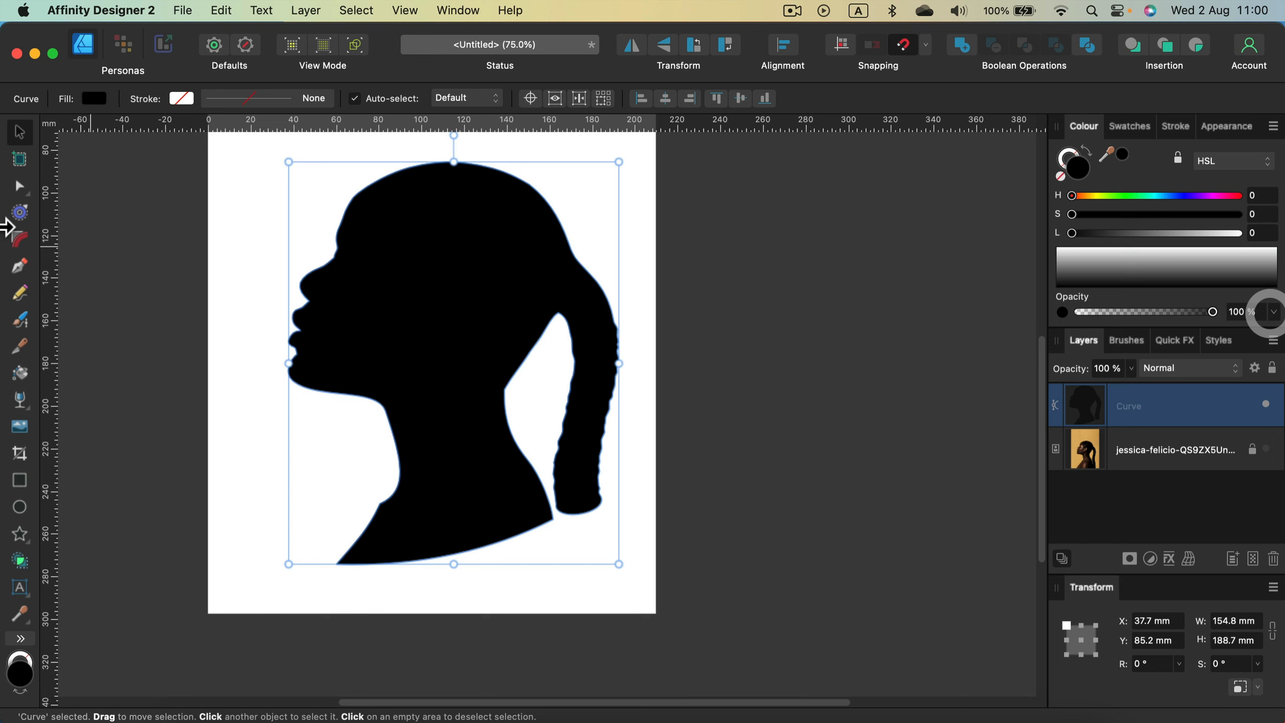
# Deselect the curve and inspect the finished black silhouette at 100% zoom.
pyautogui.click(19, 132)
pyautogui.click(849, 361)
pyautogui.press('space')
pyautogui.moveTo(769, 413); pyautogui.dragTo(915, 493)
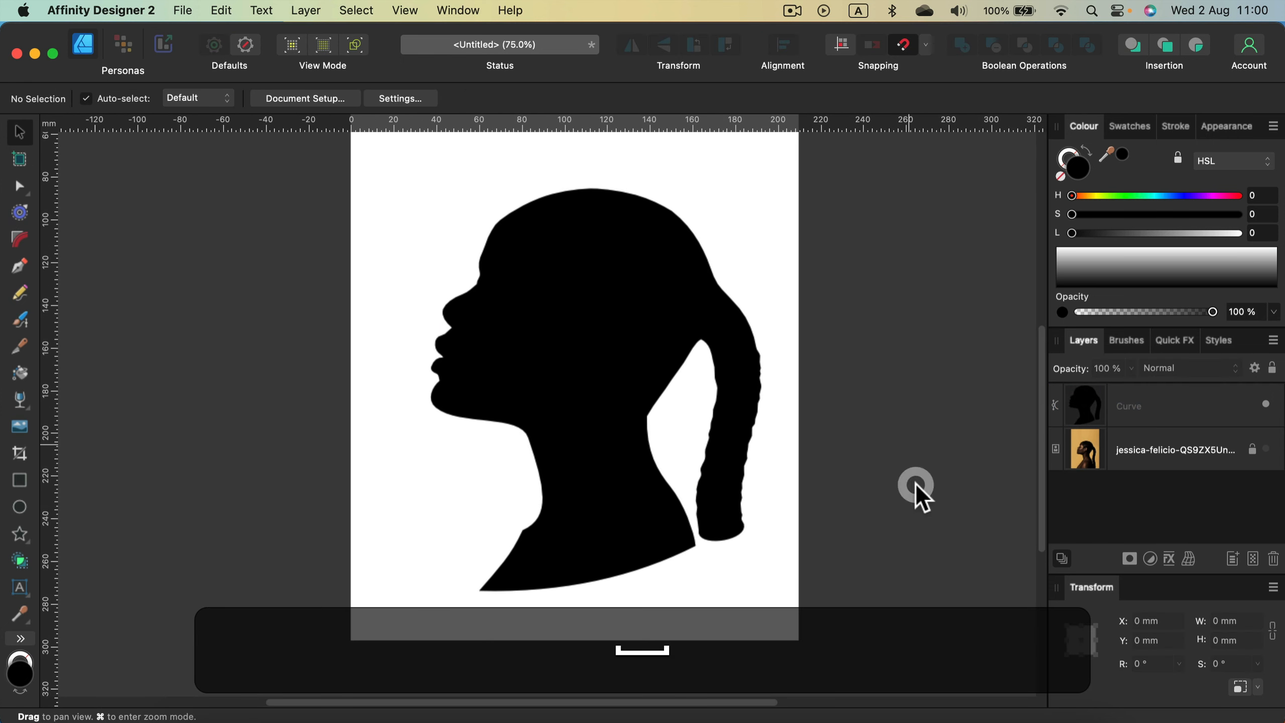
pyautogui.press('super+equal')
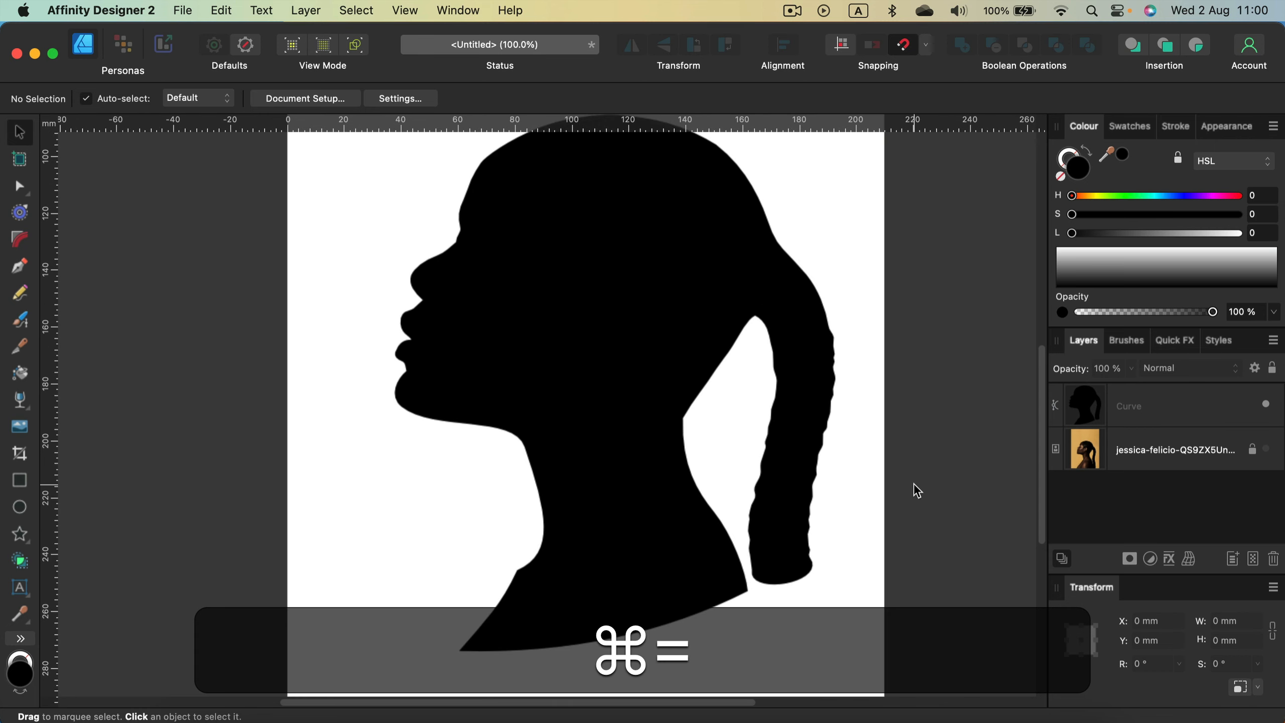
pyautogui.scroll(3, 867, 451)
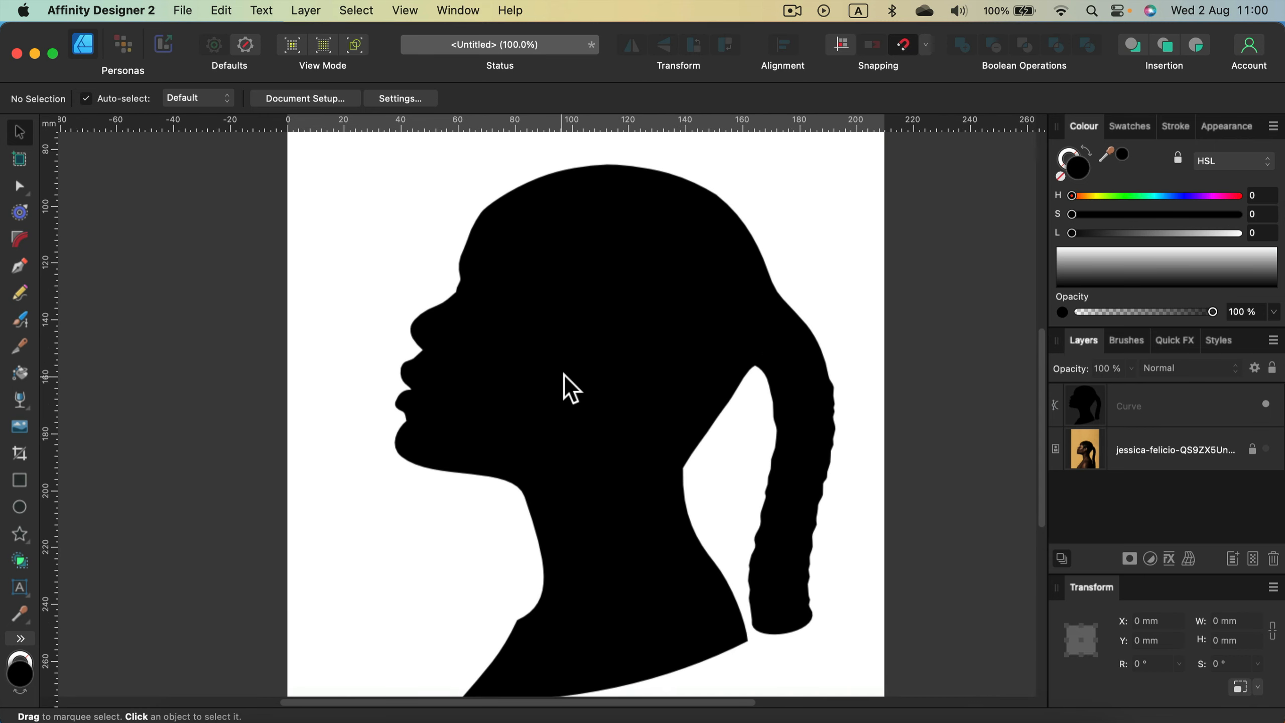
pyautogui.scroll(-3, 687, 327)
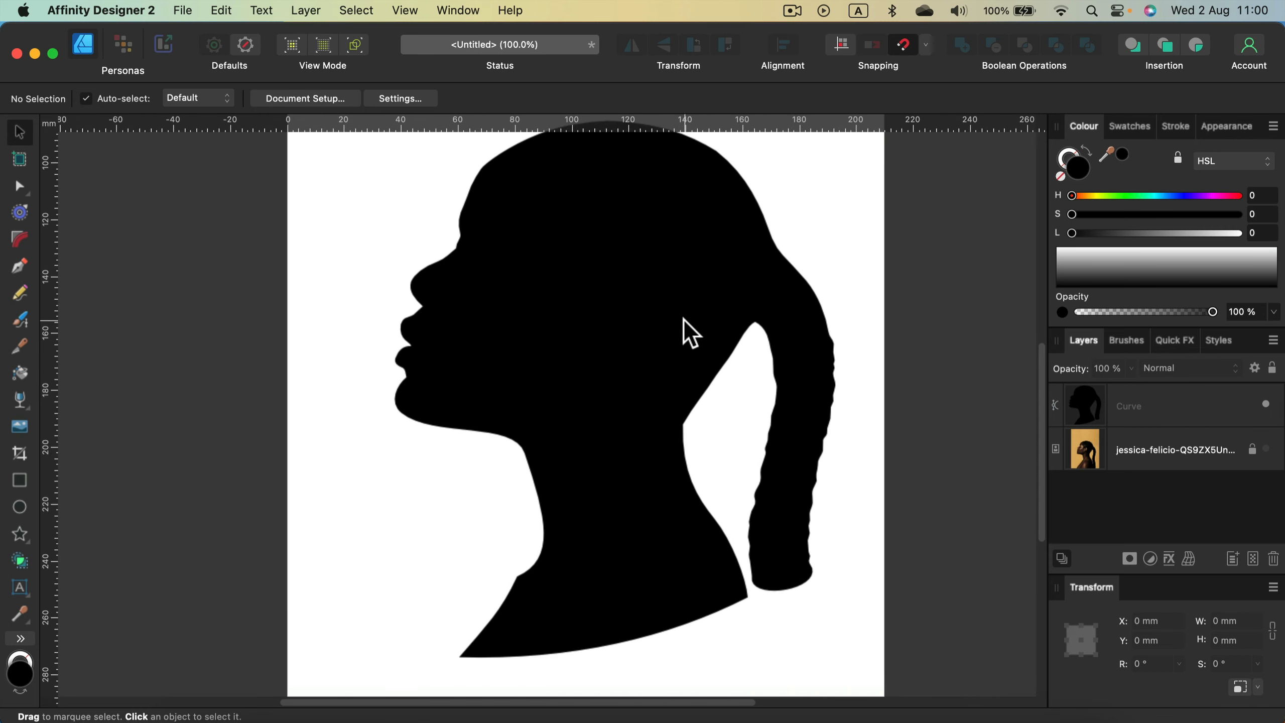
# Select the black silhouette curve and set up its export as SVG with the area limited to Selection Only.
pyautogui.click(681, 318)
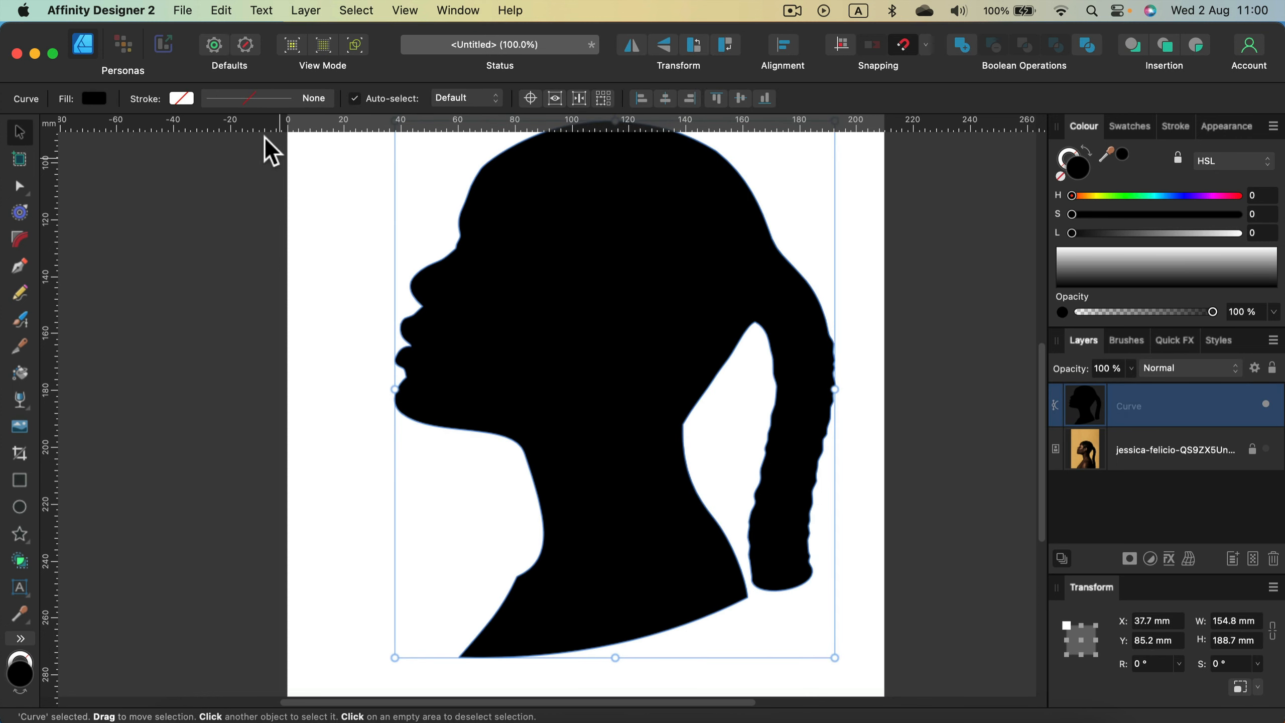
pyautogui.click(181, 11)
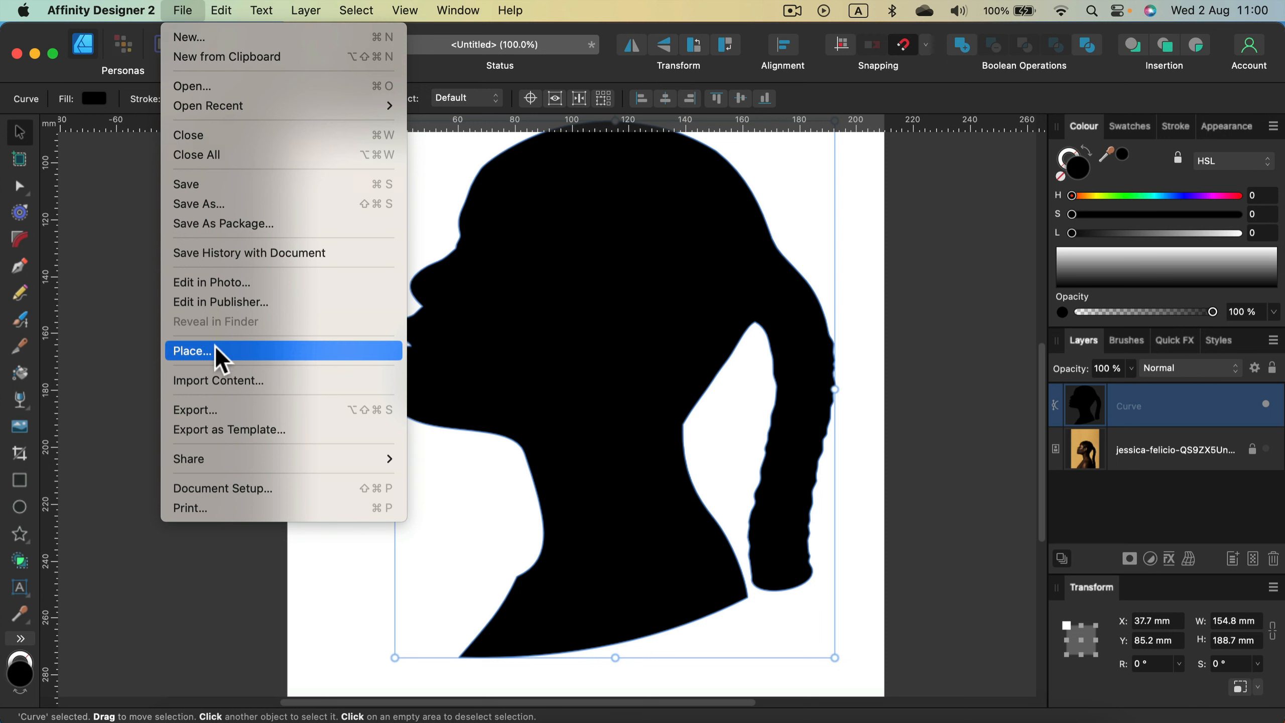
pyautogui.click(217, 411)
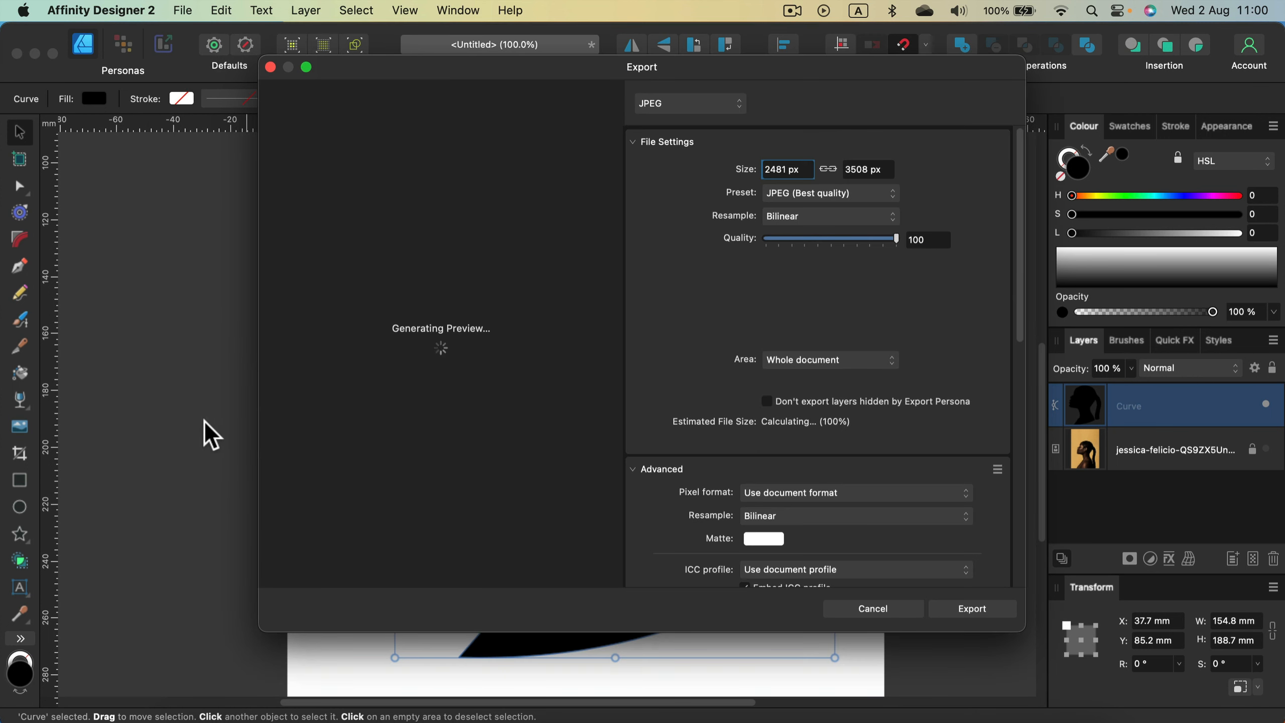
pyautogui.click(683, 107)
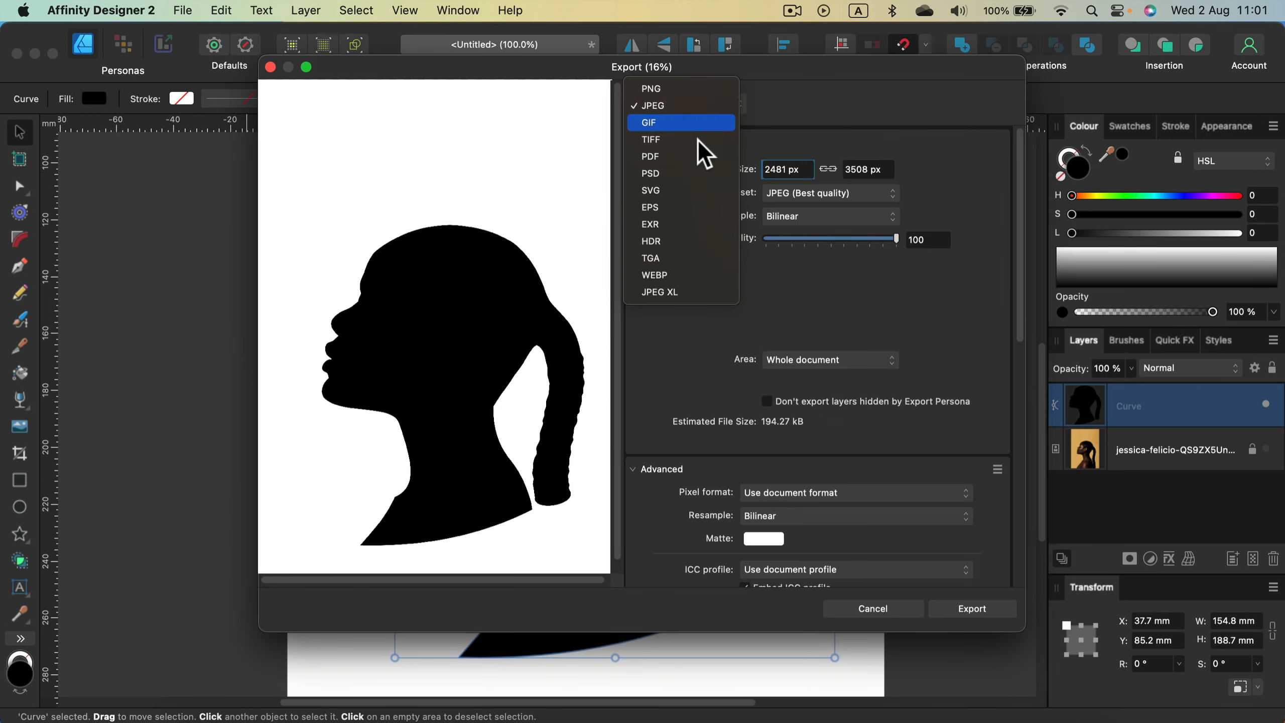
pyautogui.click(696, 198)
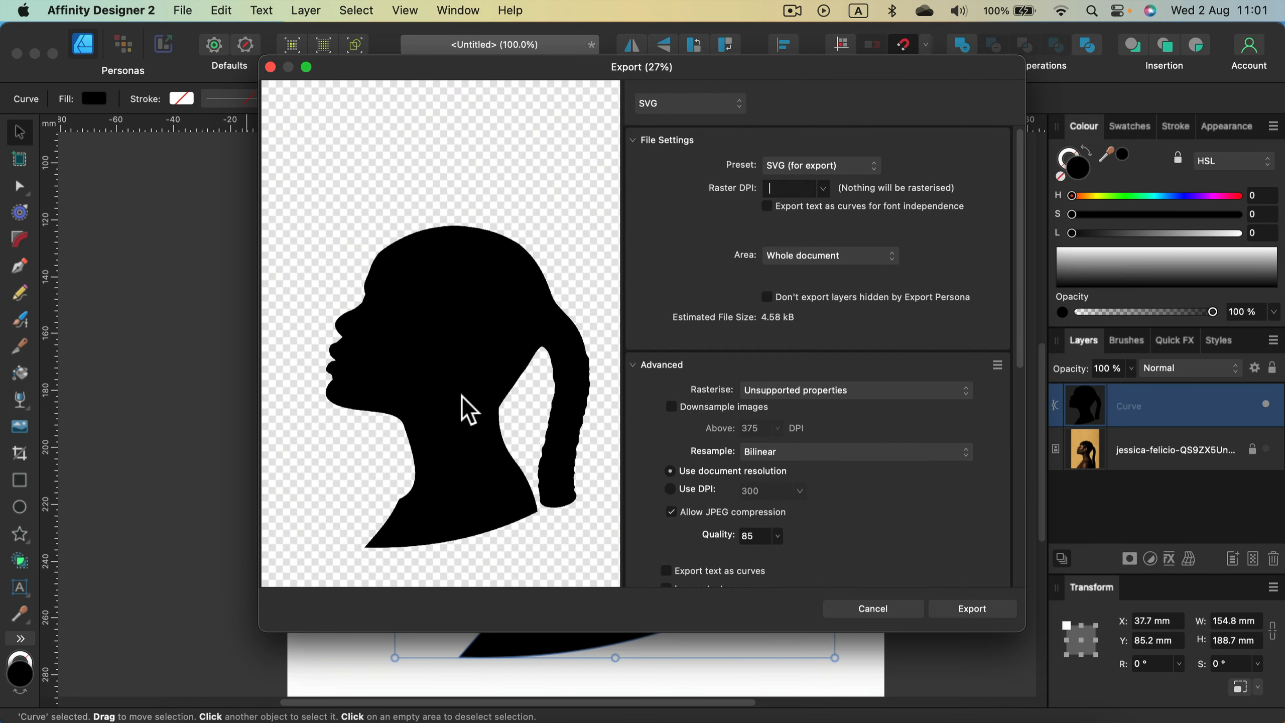
pyautogui.click(796, 258)
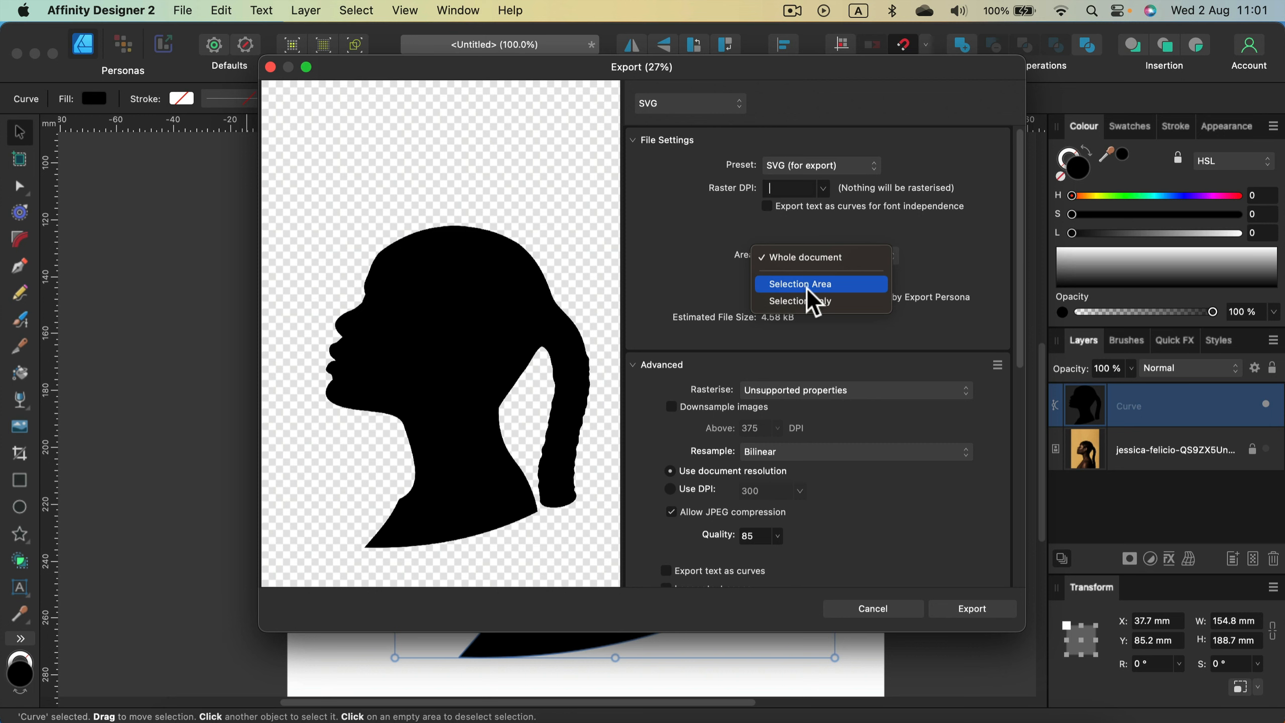
pyautogui.click(833, 303)
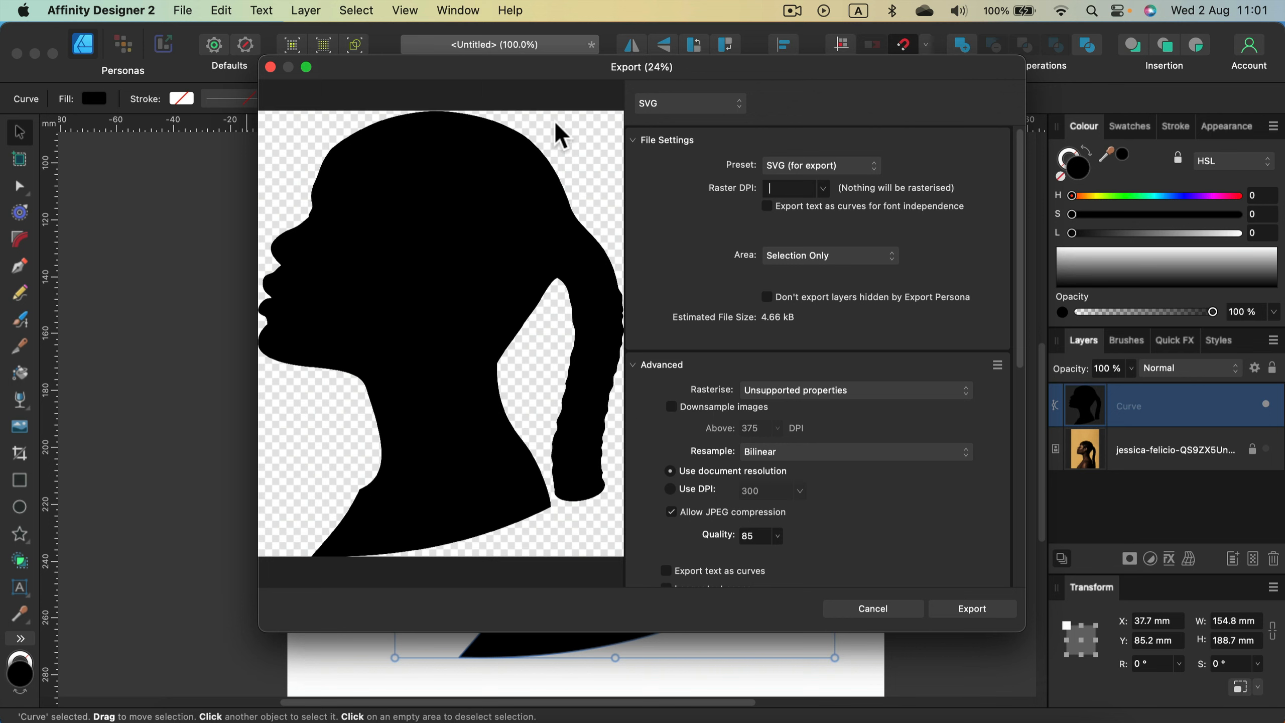